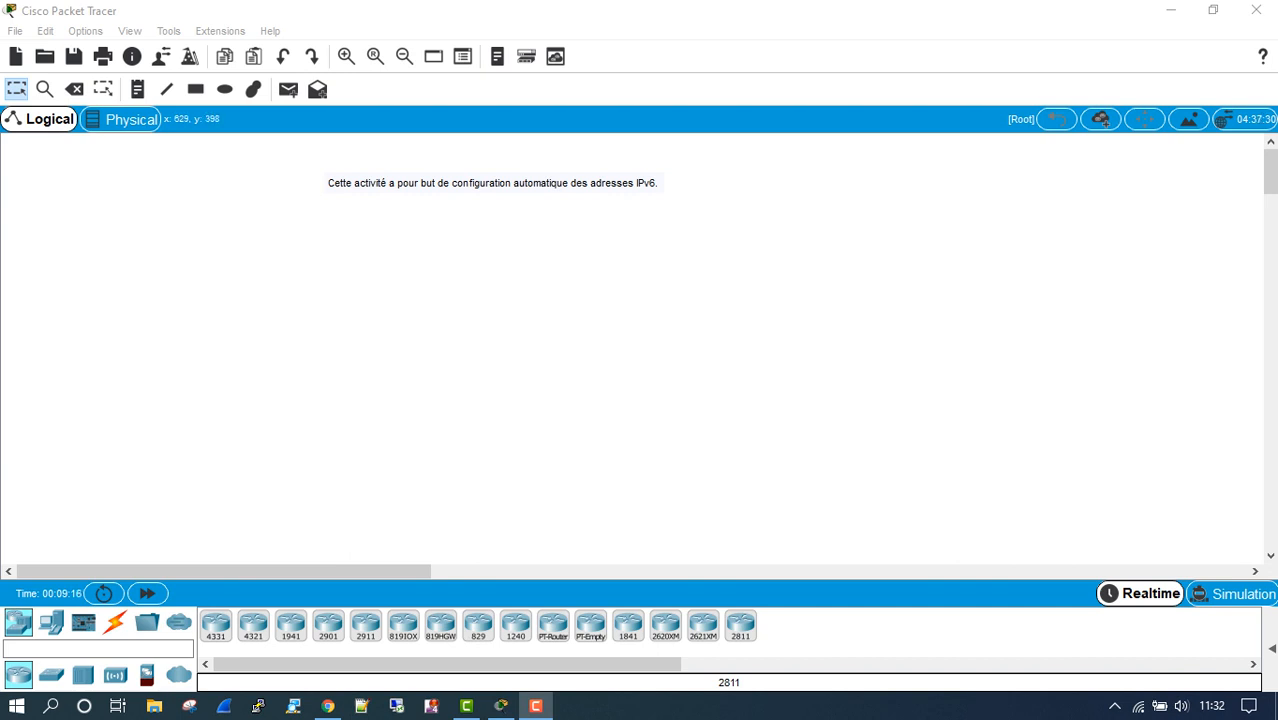
Place an 1841 router in the workspace with two PCs below it, and shift the router slightly left to centre it between them.
{"action": "left_click", "coordinate": [628, 625]}
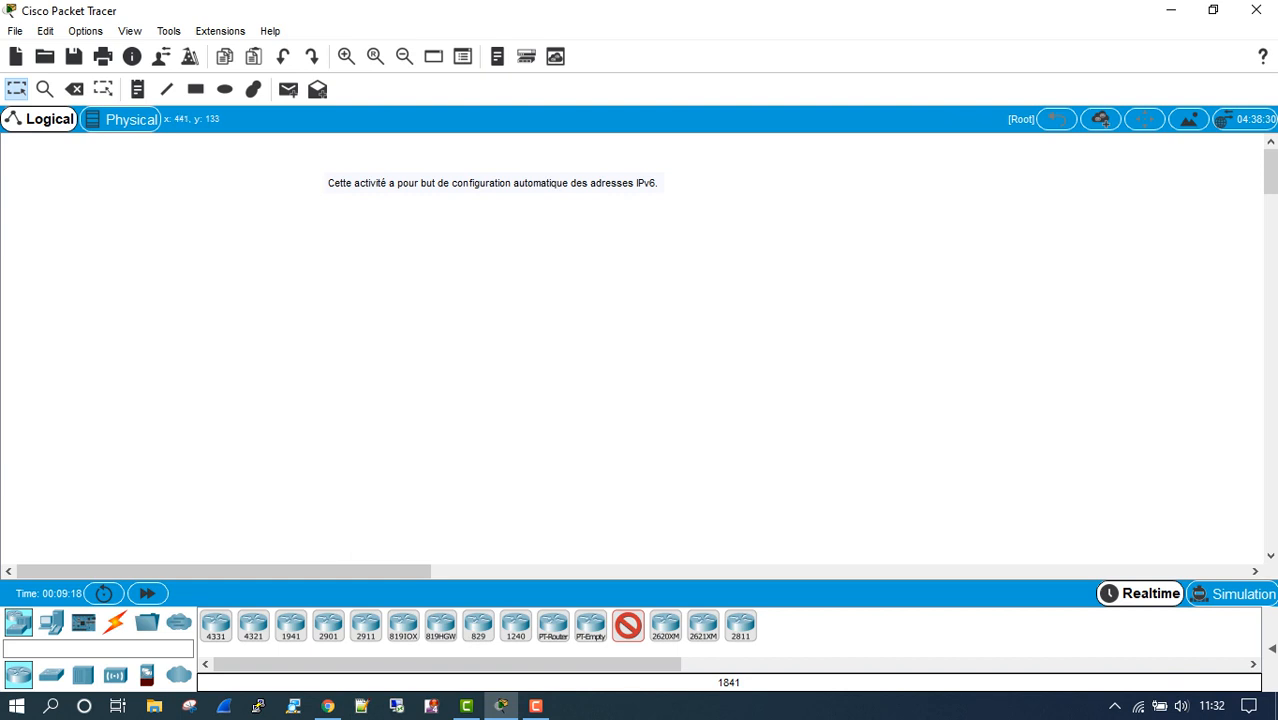
{"action": "left_click", "coordinate": [488, 270]}
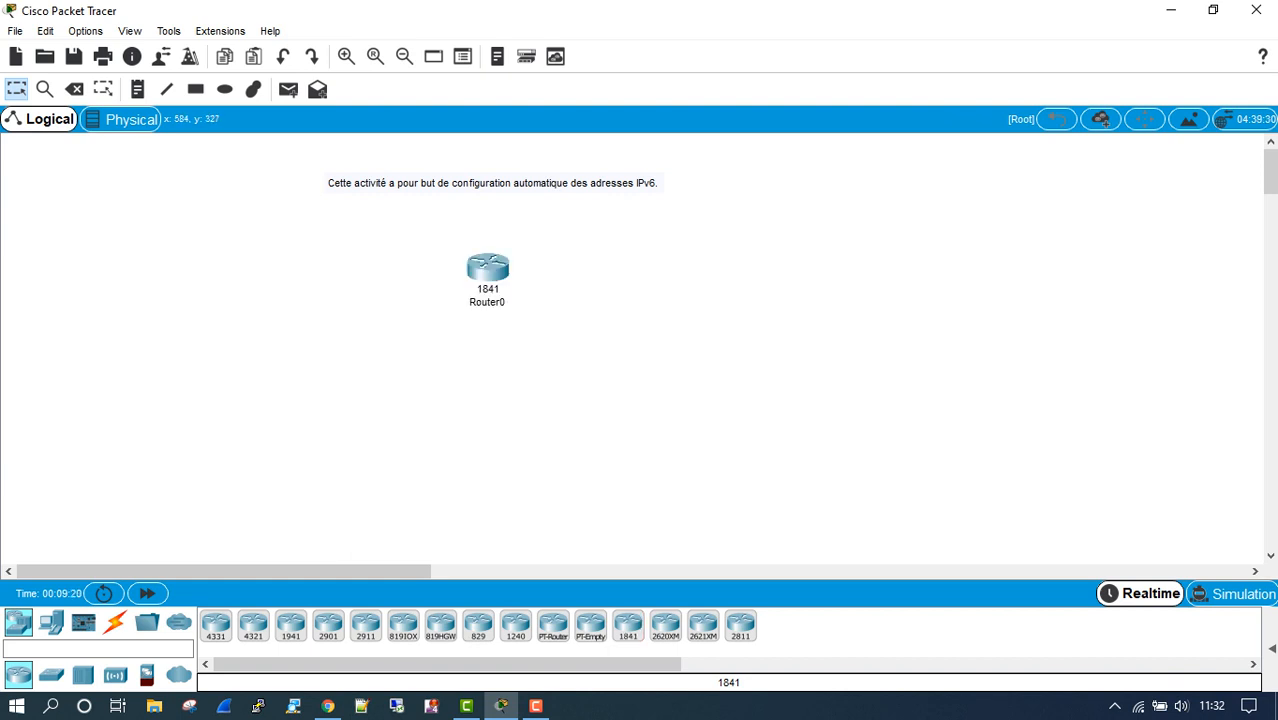
{"action": "left_click", "coordinate": [52, 622]}
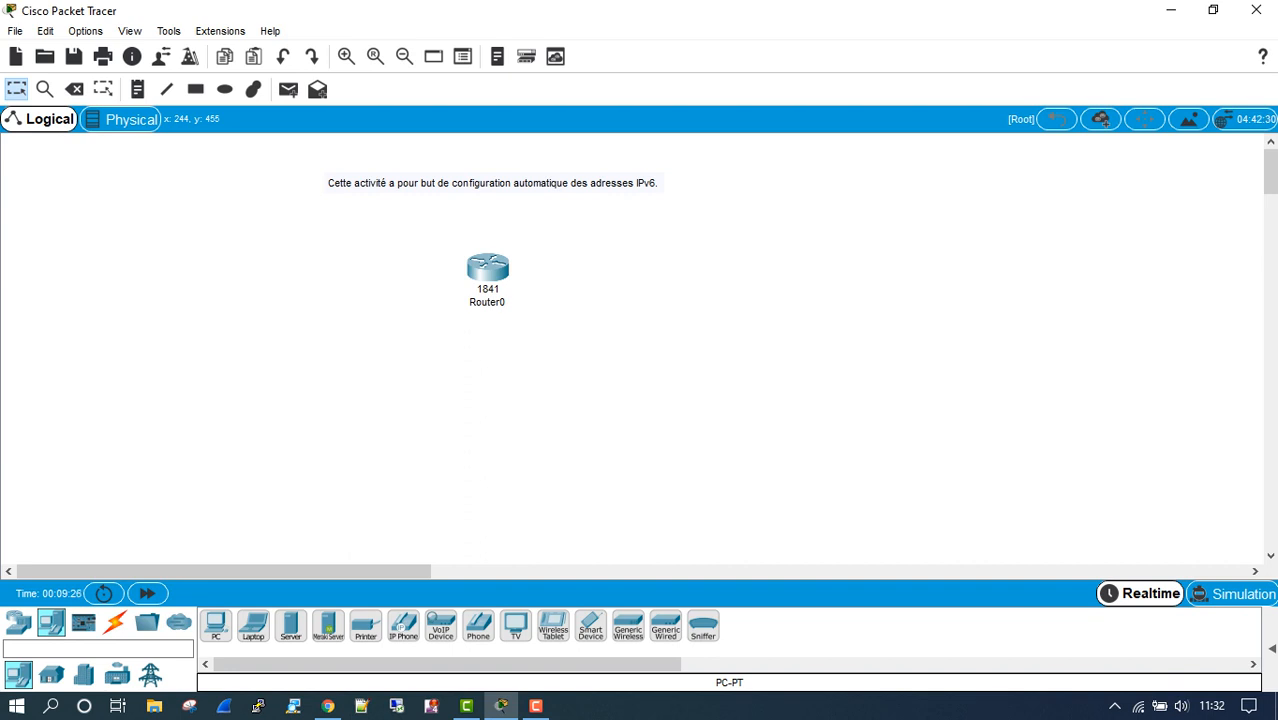
{"action": "left_click", "coordinate": [216, 624]}
{"action": "left_click", "coordinate": [319, 390]}
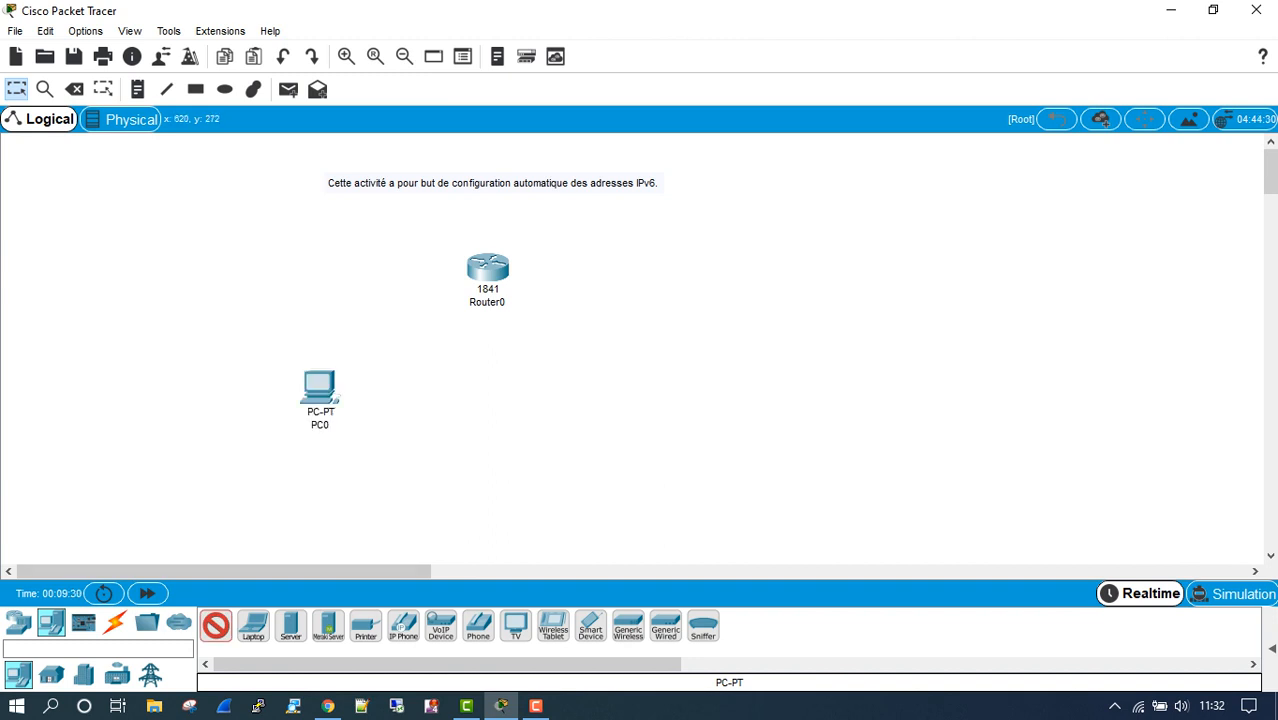
{"action": "left_click", "coordinate": [581, 390]}
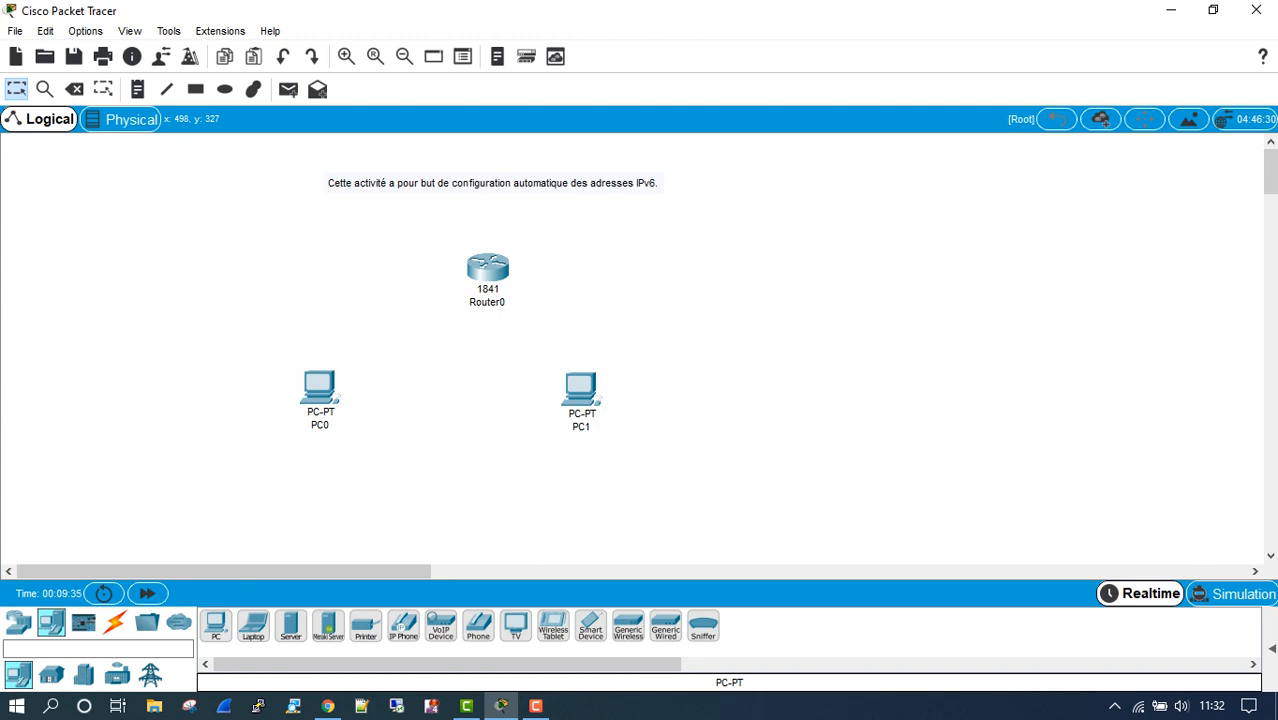
{"action": "left_click_drag", "start_coordinate": [488, 268], "coordinate": [466, 268]}
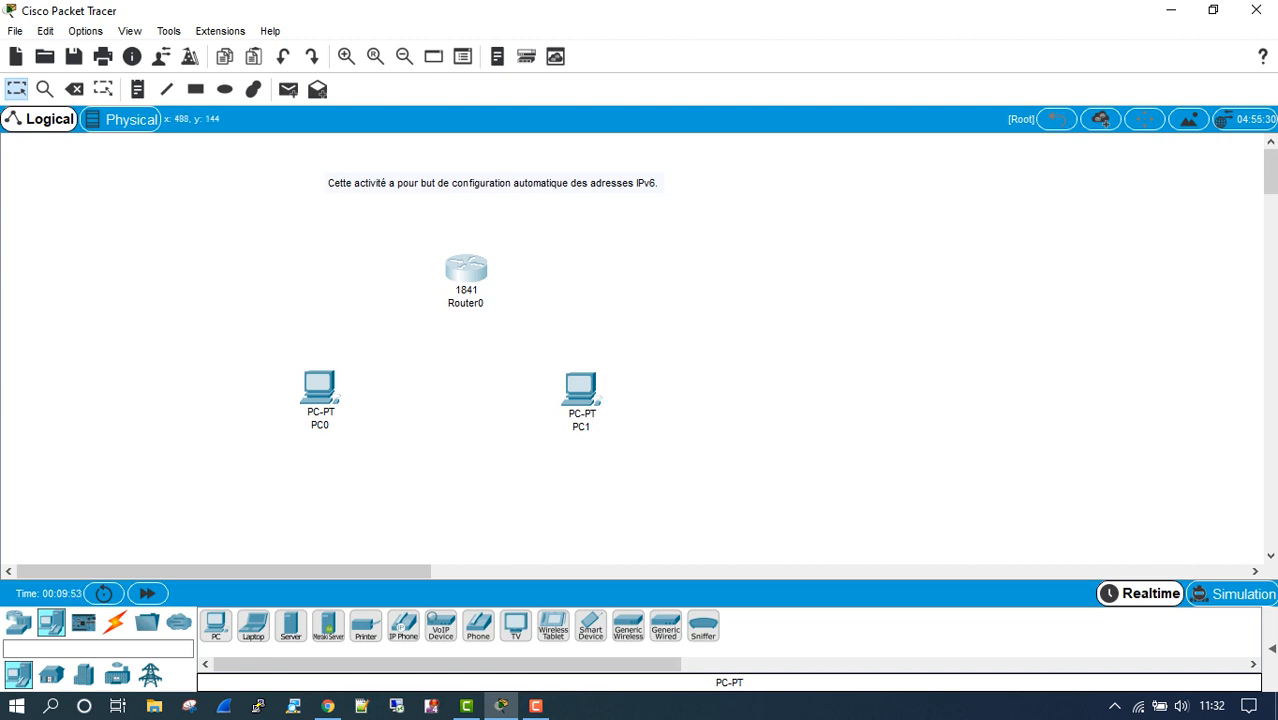
Open Router0's command line and answer no to the initial configuration dialog to reach the router prompt.
{"action": "left_click", "coordinate": [459, 268]}
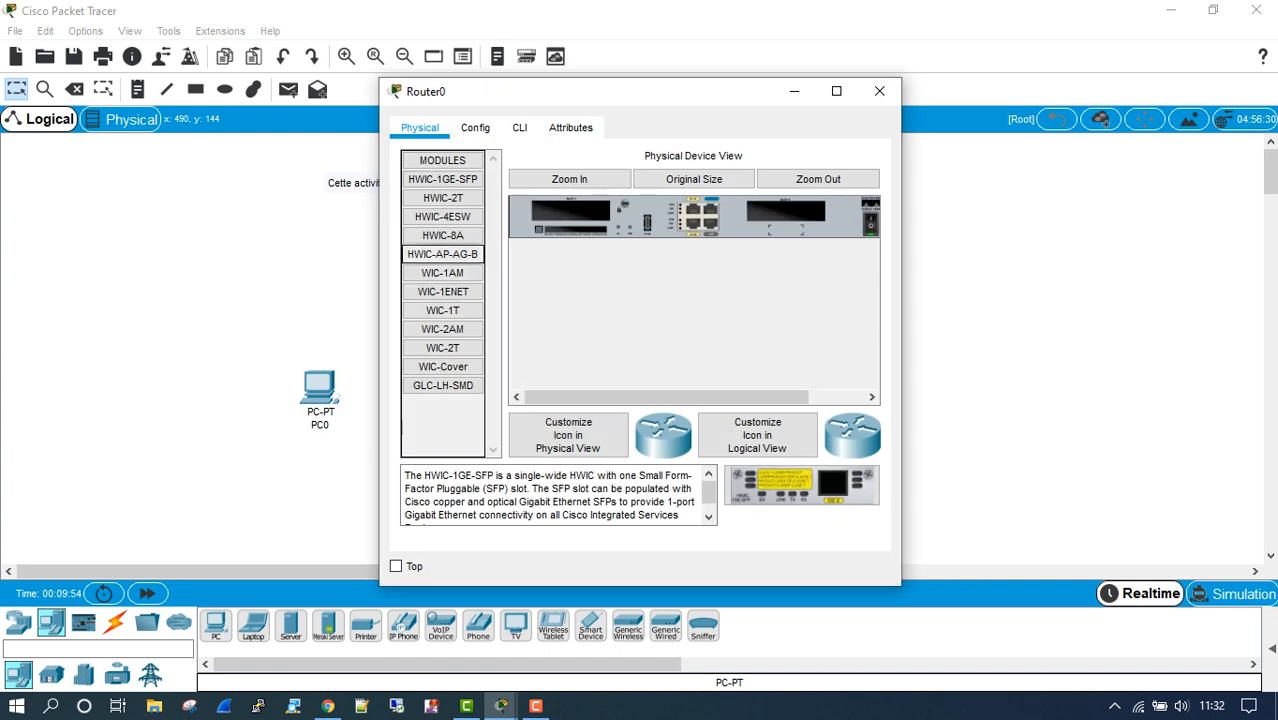
{"action": "left_click", "coordinate": [519, 127]}
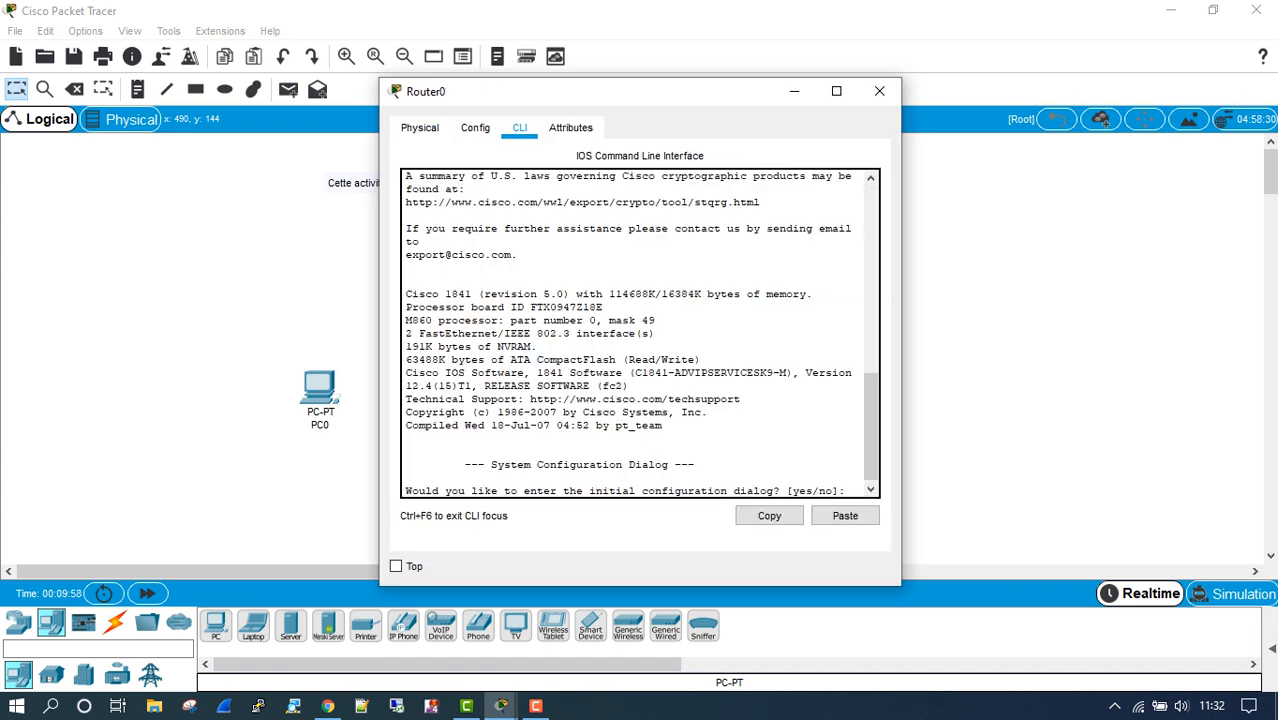
{"action": "type", "text": "no"}
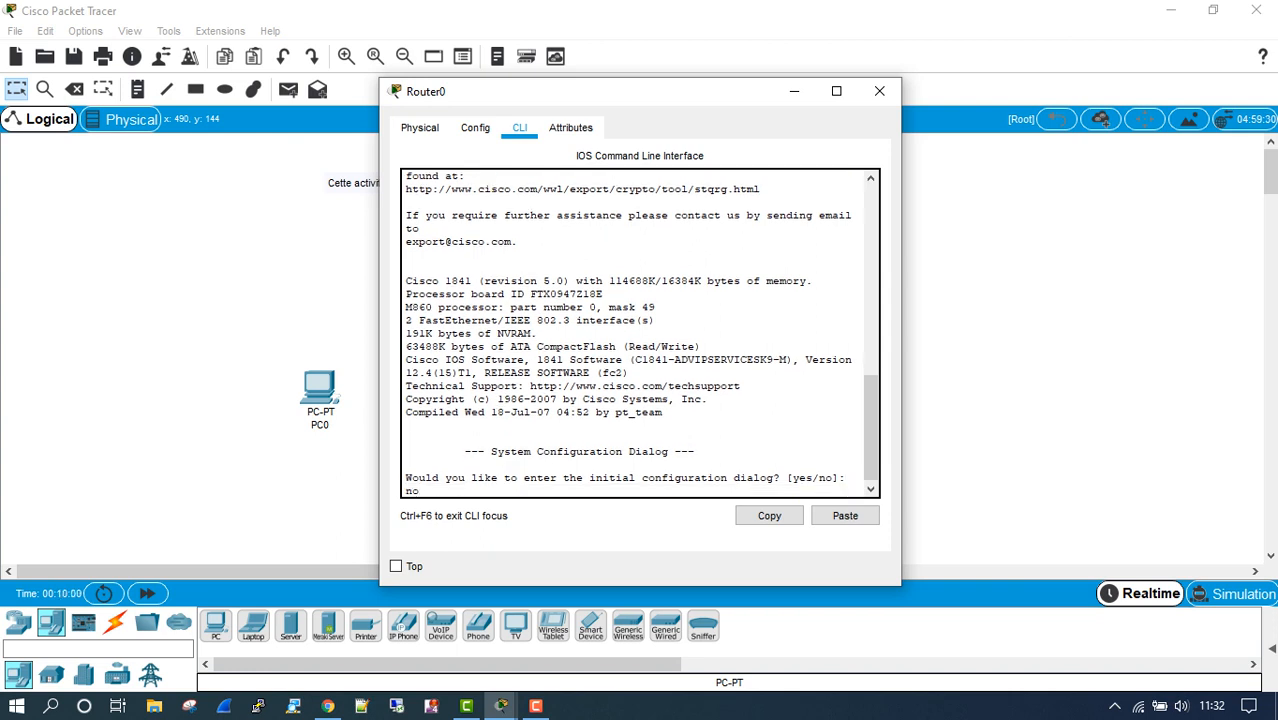
{"action": "key", "text": "Return"}
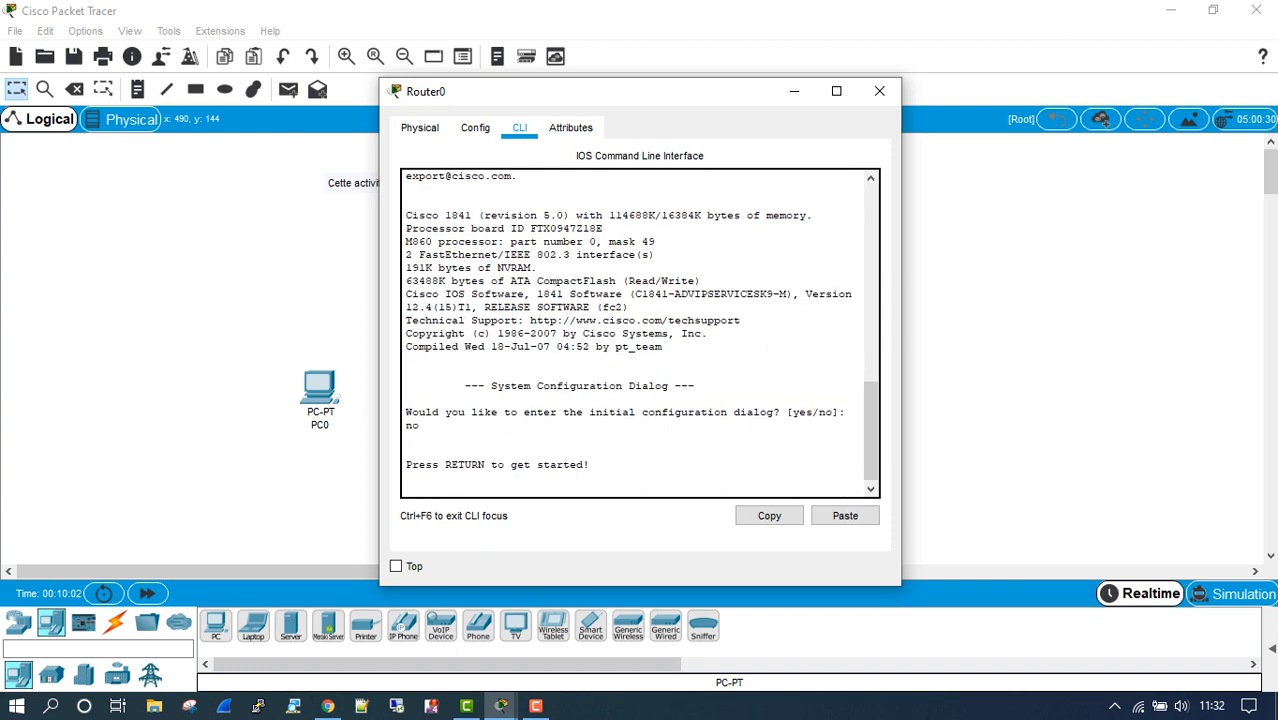
{"action": "key", "text": "Return"}
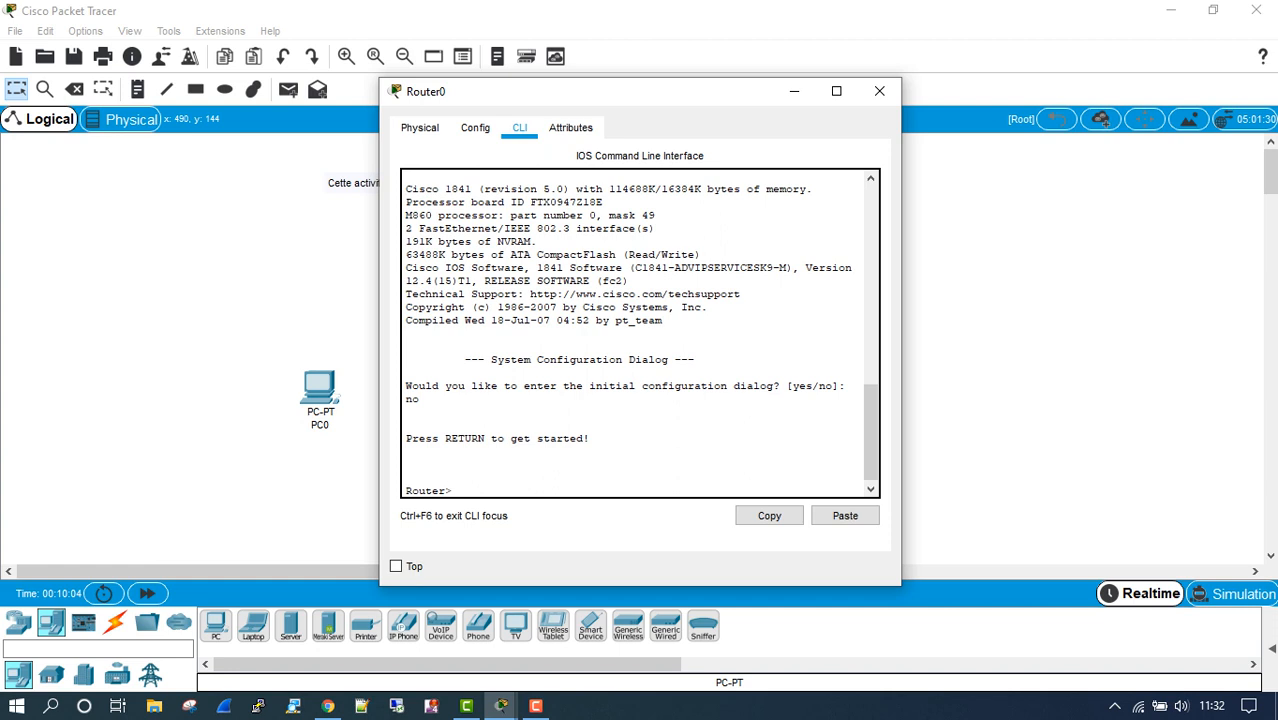
Enter privileged mode and global configuration with configure terminal, and enable IPv6 routing with ipv6 unicast-routing.
{"action": "type", "text": "enable"}
{"action": "key", "text": "Return"}
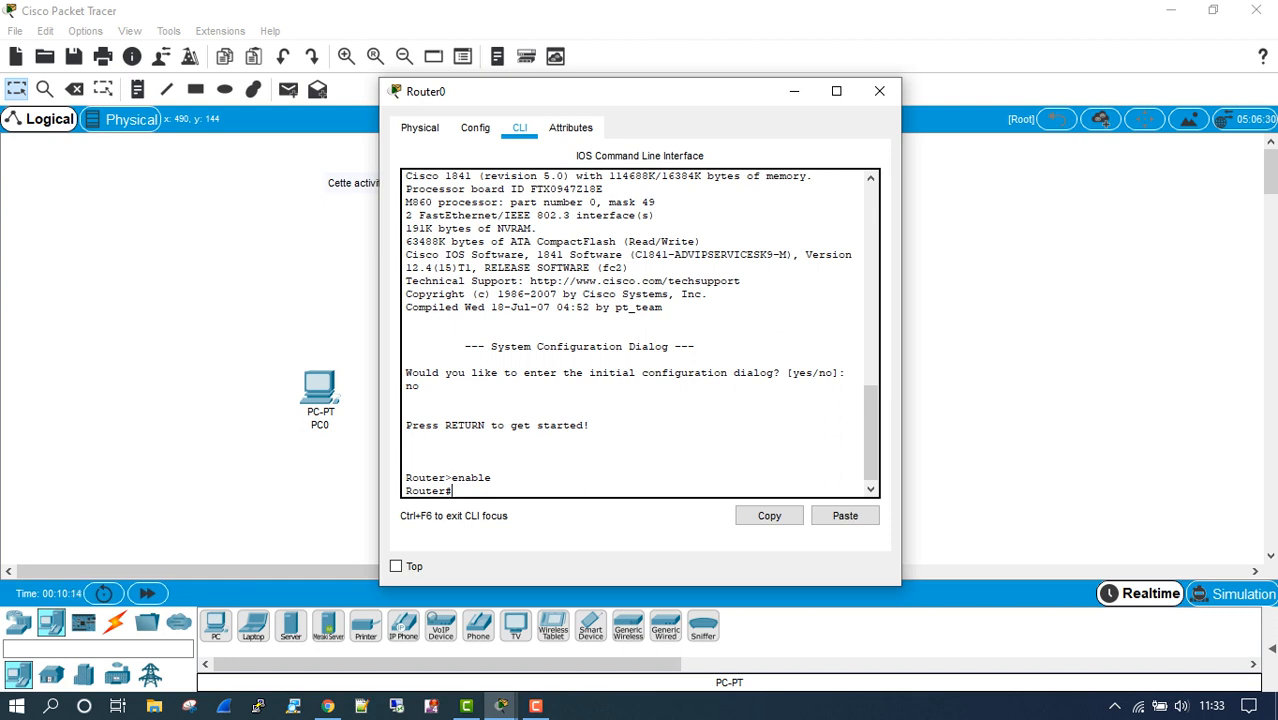
{"action": "type", "text": "configure terminal"}
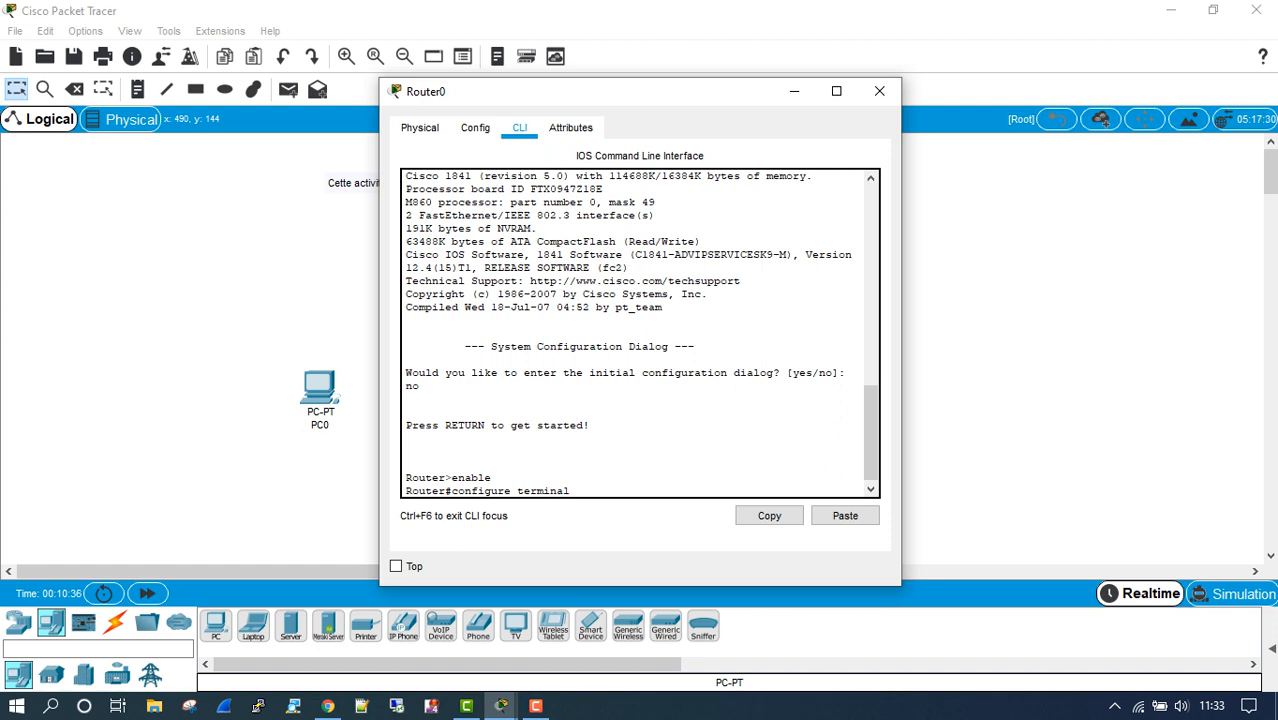
{"action": "key", "text": "Return"}
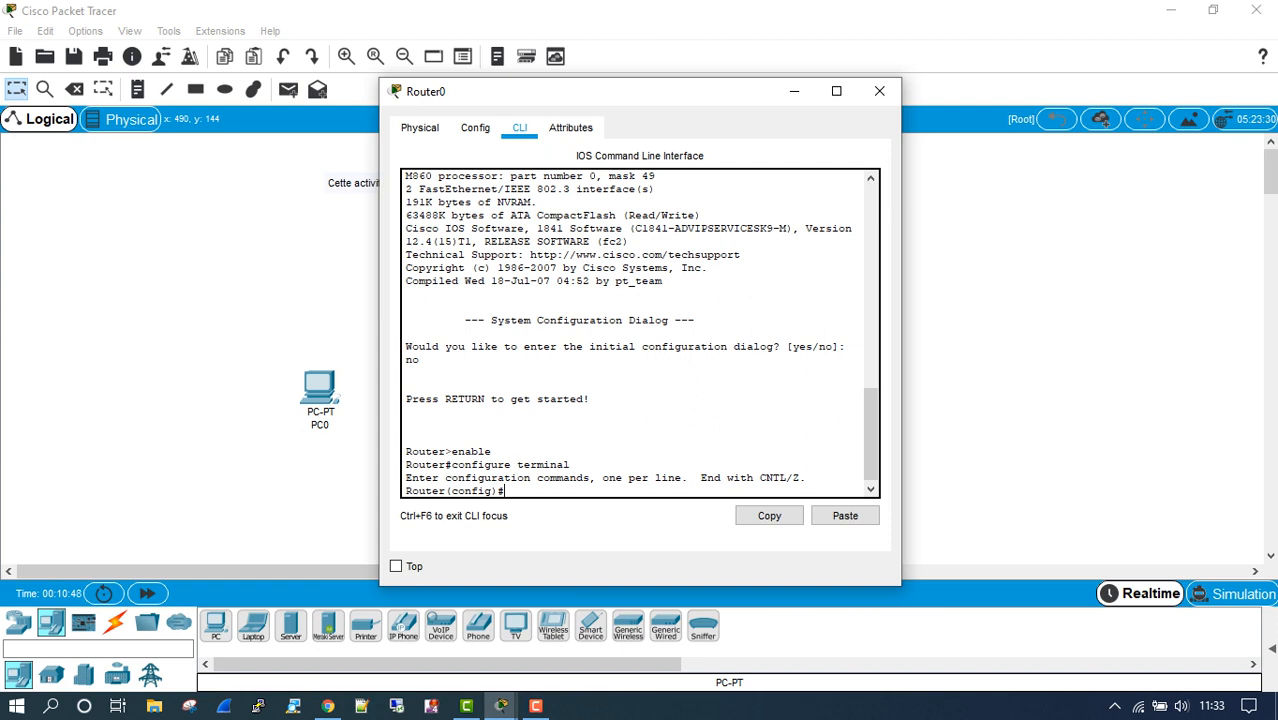
{"action": "type", "text": "ipv6 unicast-r"}
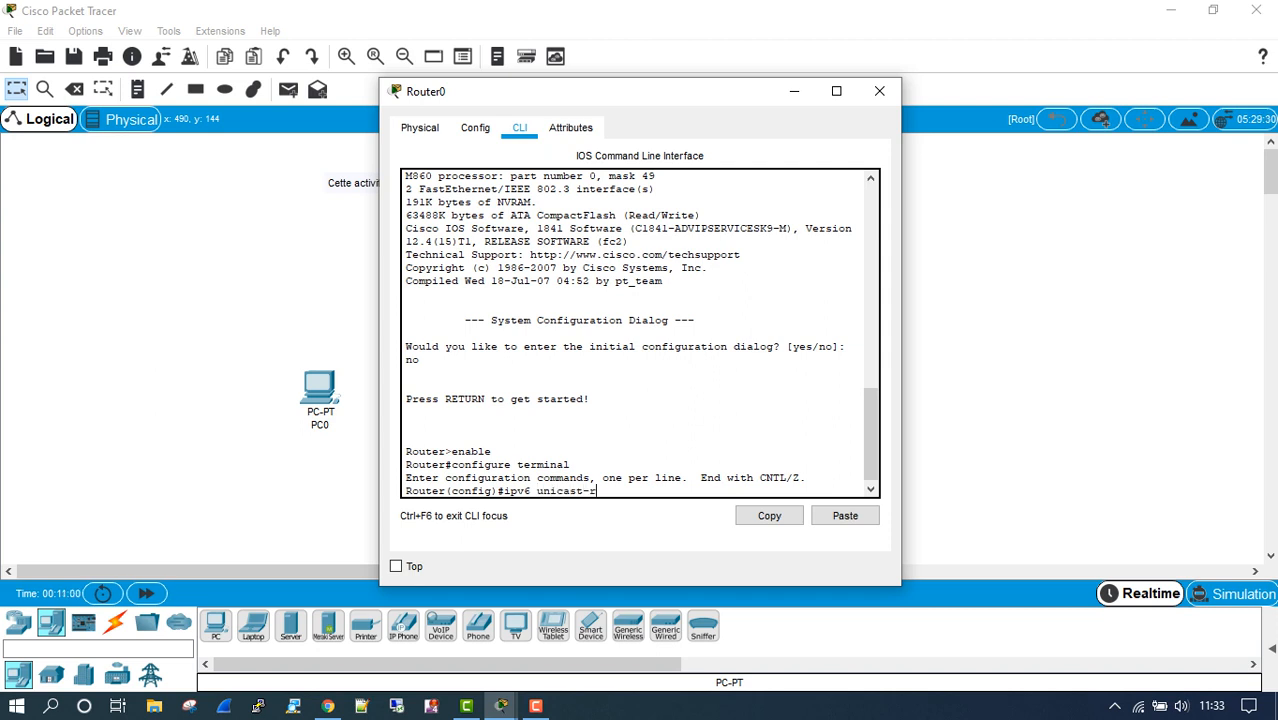
{"action": "type", "text": "outing"}
{"action": "key", "text": "Return"}
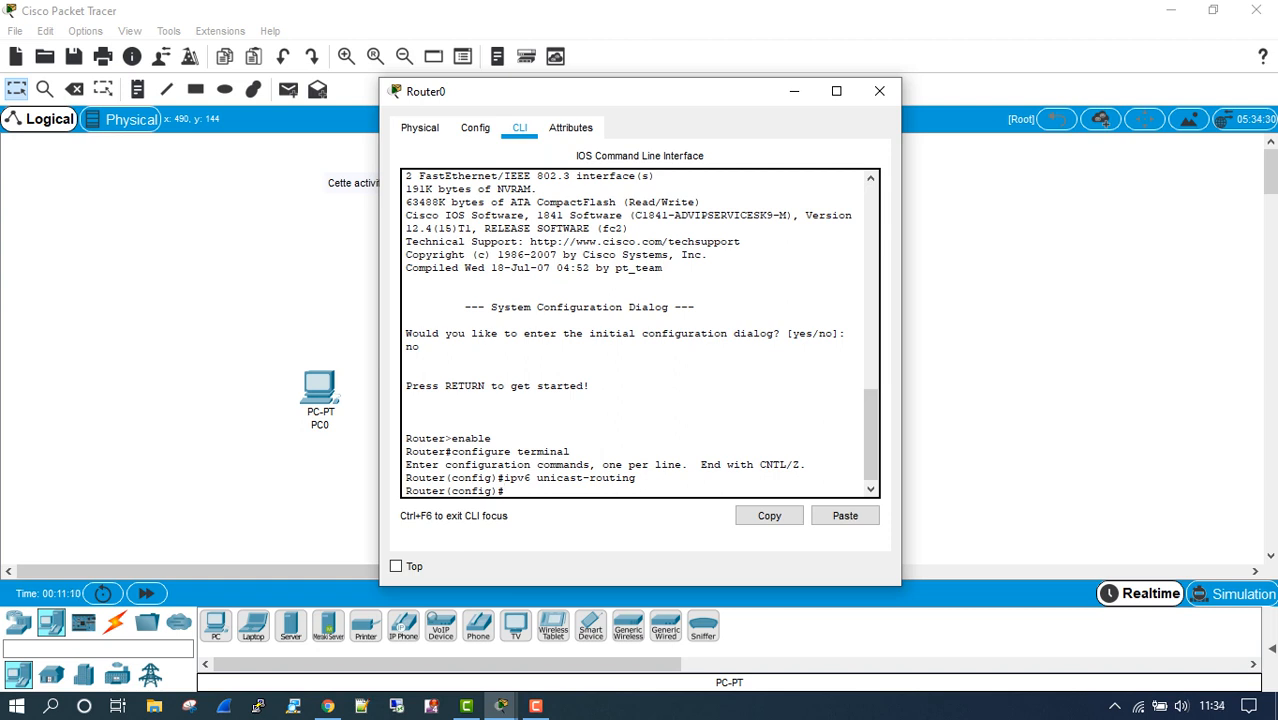
Enter interface configuration mode with the command interface fastethernet0/0, correcting the missing t in the interface name.
{"action": "type", "text": "interface fasethernet"}
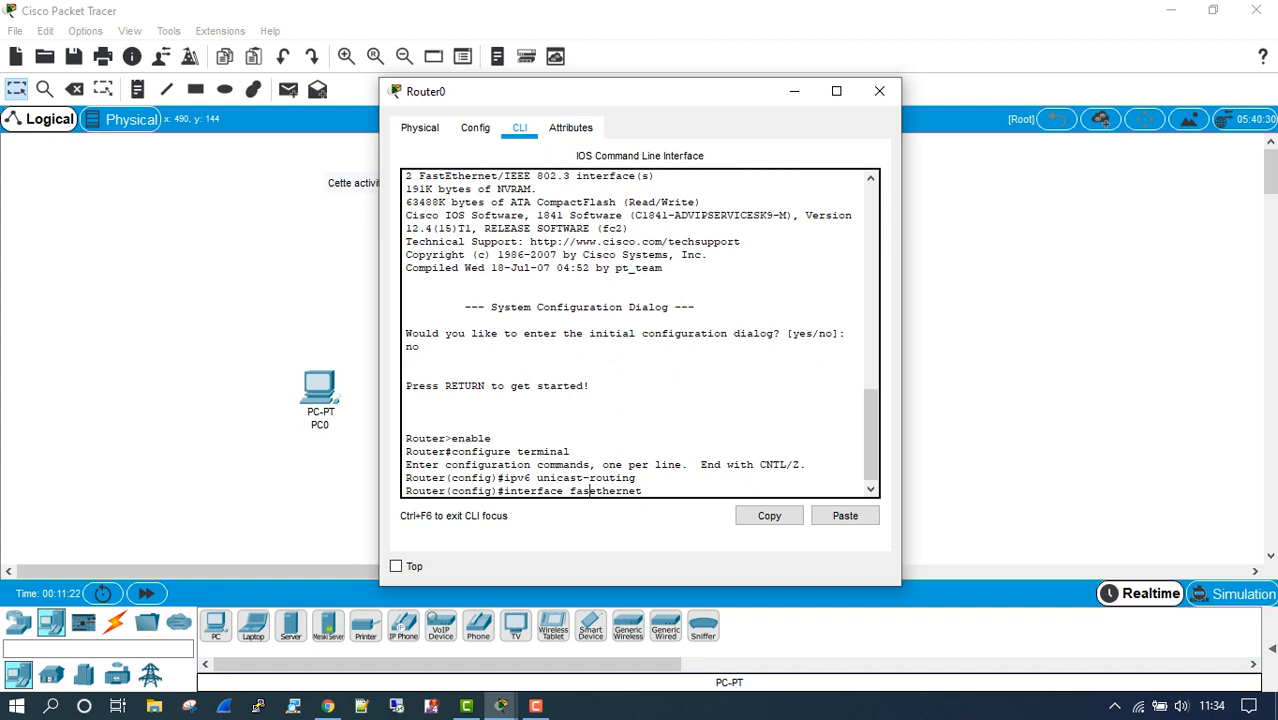
{"action": "key", "text": "Left"}
{"action": "key", "text": "Left"}
{"action": "key", "text": "Left"}
{"action": "key", "text": "Left"}
{"action": "key", "text": "Left"}
{"action": "key", "text": "Left"}
{"action": "key", "text": "Left"}
{"action": "key", "text": "Left"}
{"action": "type", "text": "t"}
{"action": "key", "text": "Right"}
{"action": "key", "text": "Right"}
{"action": "key", "text": "Right"}
{"action": "key", "text": "Right"}
{"action": "key", "text": "Right"}
{"action": "key", "text": "Right"}
{"action": "key", "text": "Right"}
{"action": "key", "text": "Right"}
{"action": "type", "text": "0/0"}
{"action": "key", "text": "Return"}
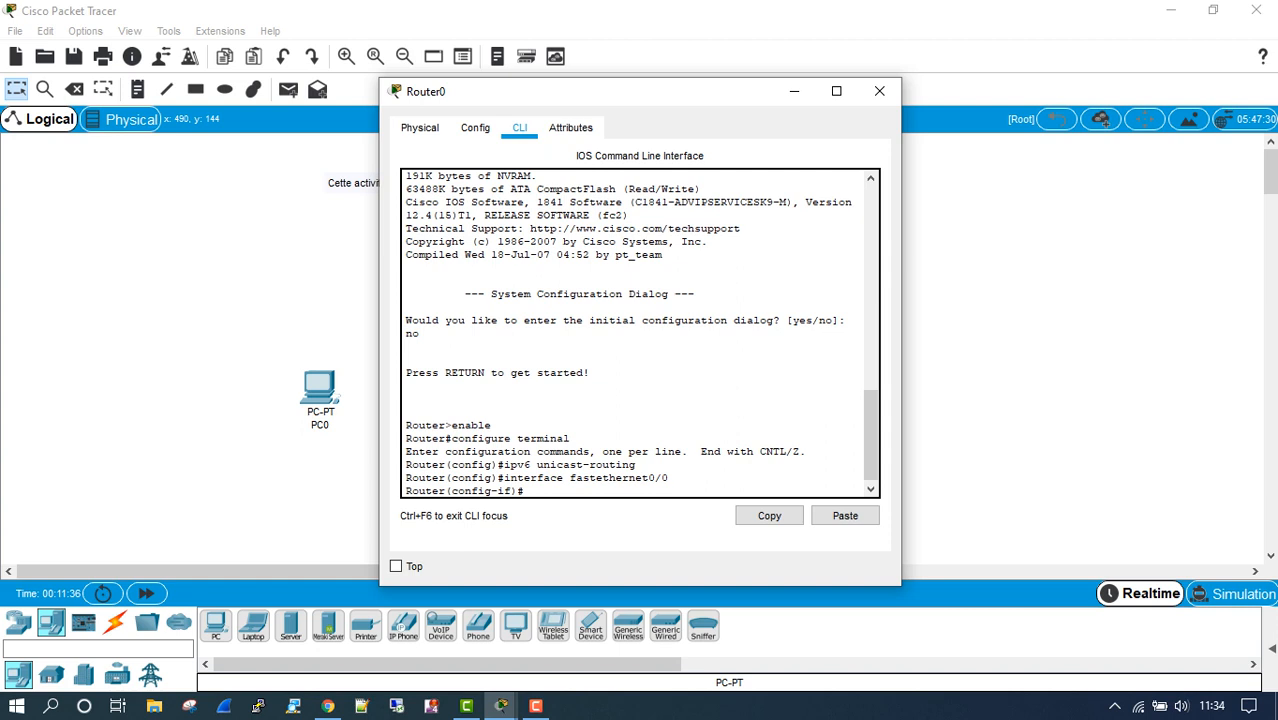
Move the Router0 window beside the topology so all devices are uncovered, and keep it always on top.
{"action": "left_click_drag", "start_coordinate": [600, 91], "coordinate": [813, 95]}
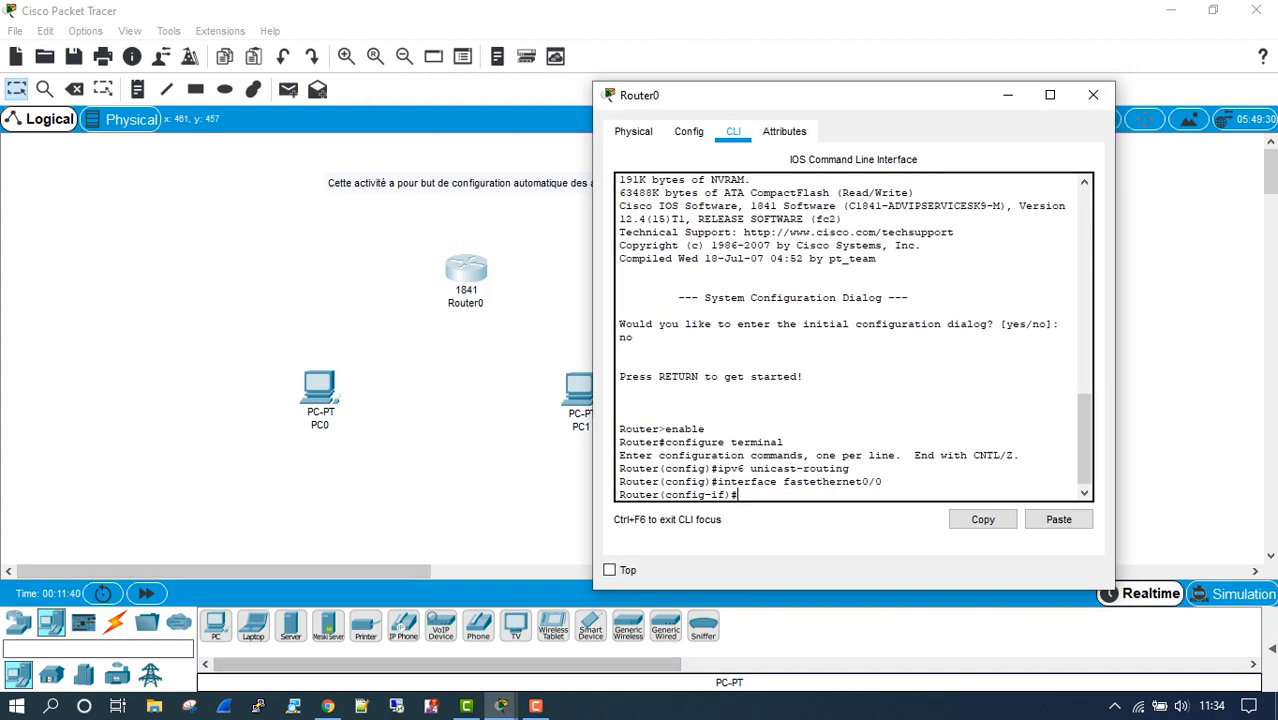
{"action": "left_click", "coordinate": [52, 622]}
{"action": "left_click", "coordinate": [18, 622]}
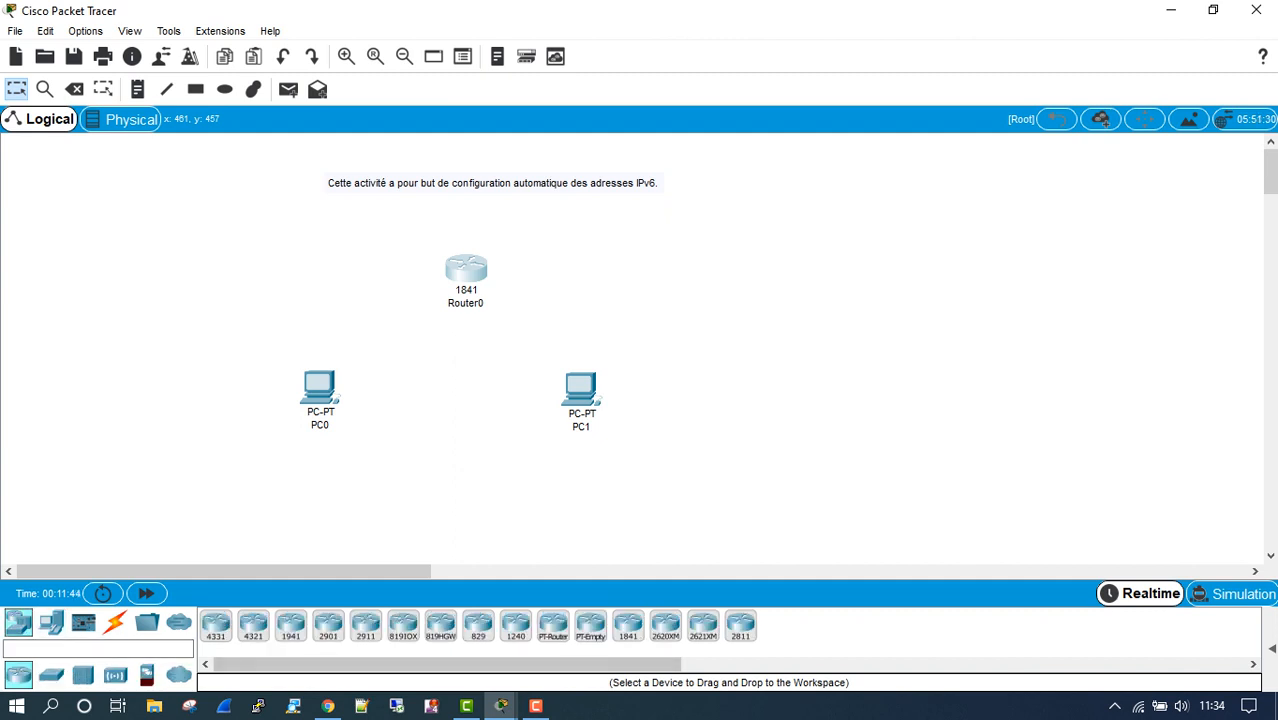
{"action": "mouse_move", "coordinate": [501, 706]}
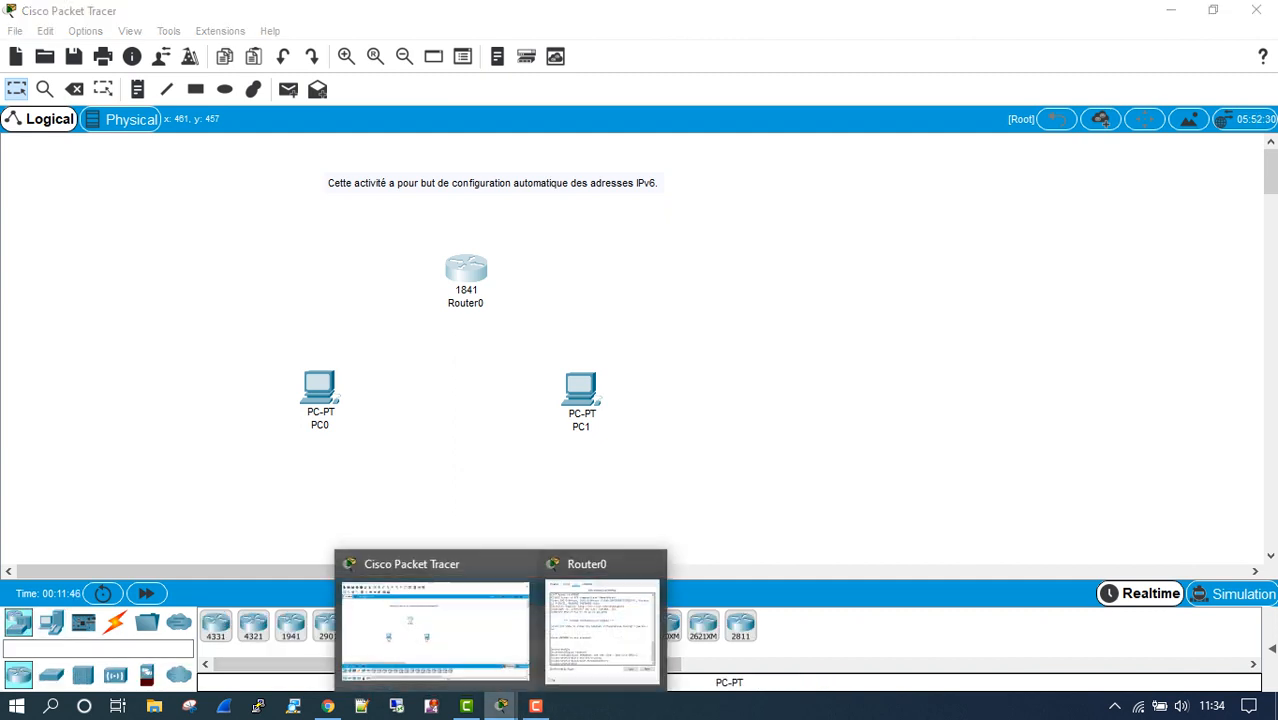
{"action": "left_click", "coordinate": [601, 625]}
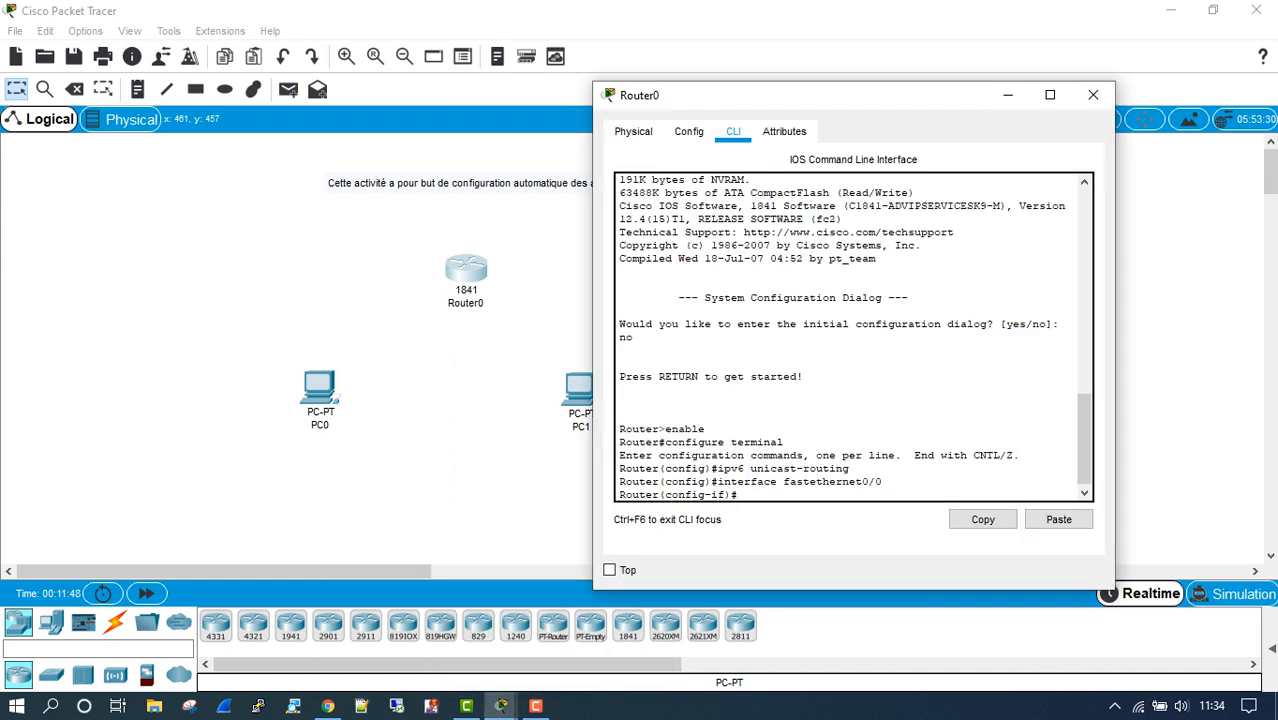
{"action": "left_click_drag", "start_coordinate": [800, 95], "coordinate": [920, 42]}
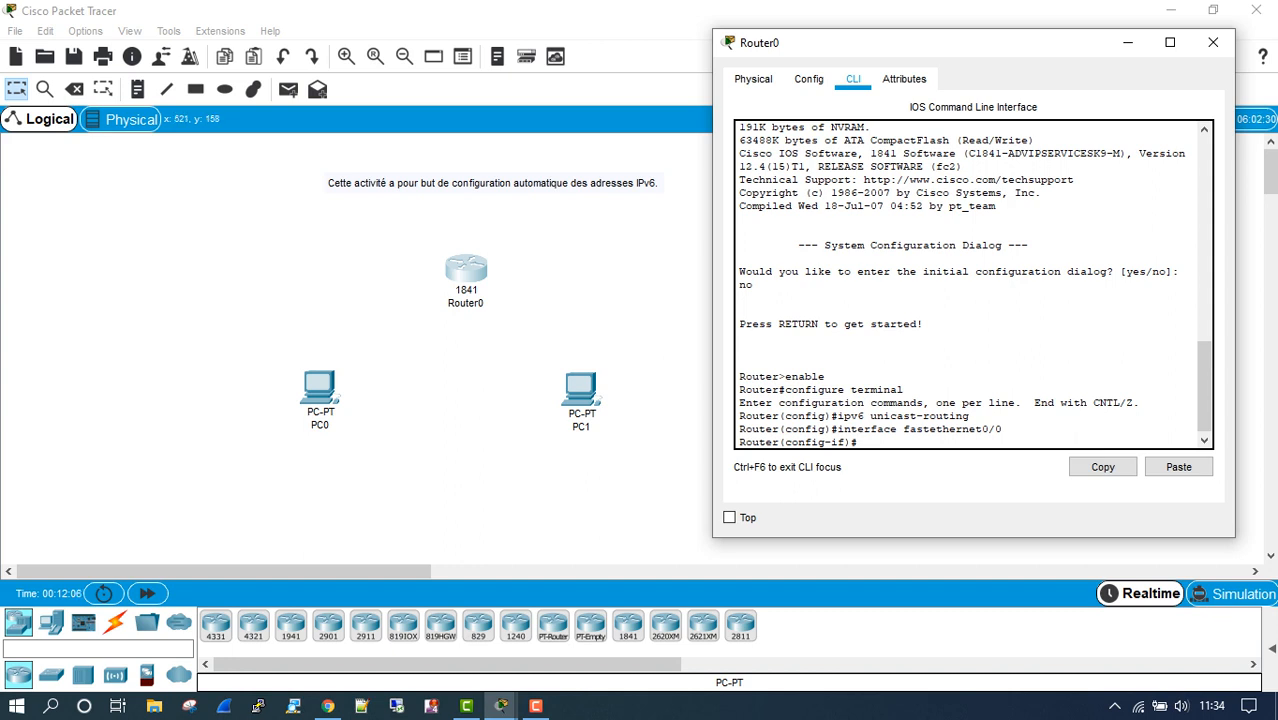
{"action": "left_click", "coordinate": [1213, 42]}
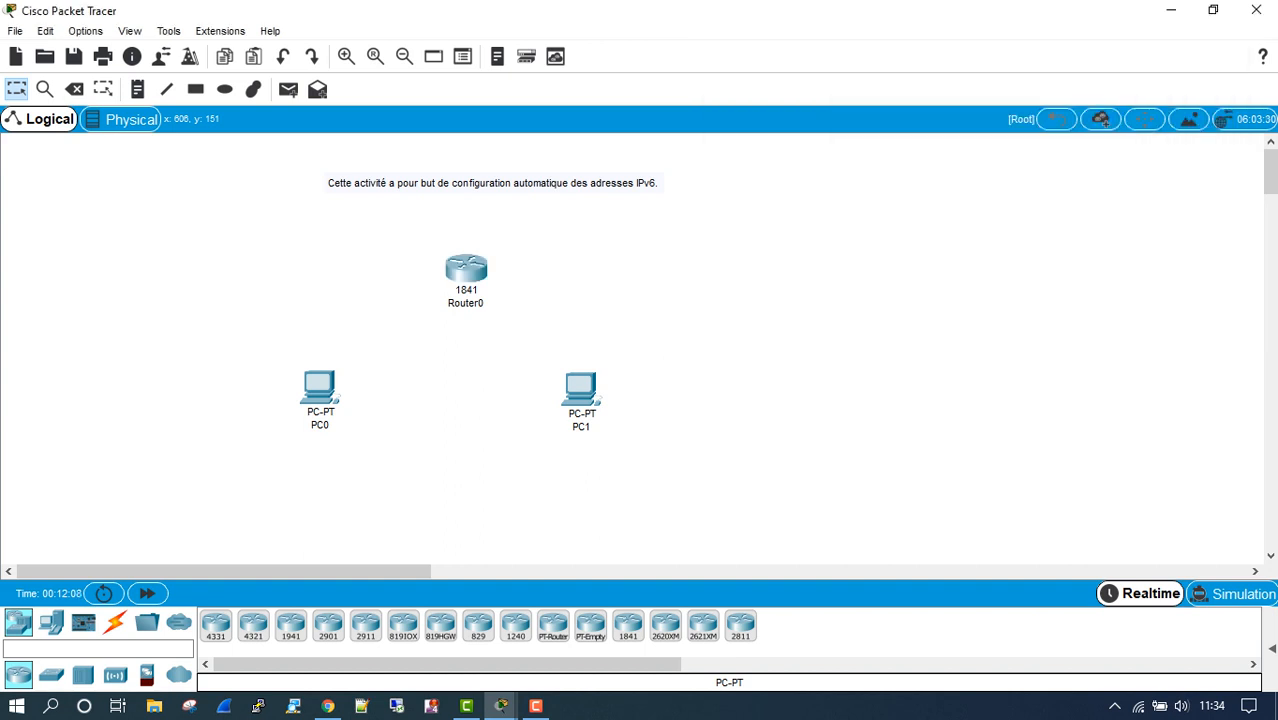
{"action": "mouse_move", "coordinate": [501, 706]}
{"action": "left_click", "coordinate": [602, 625]}
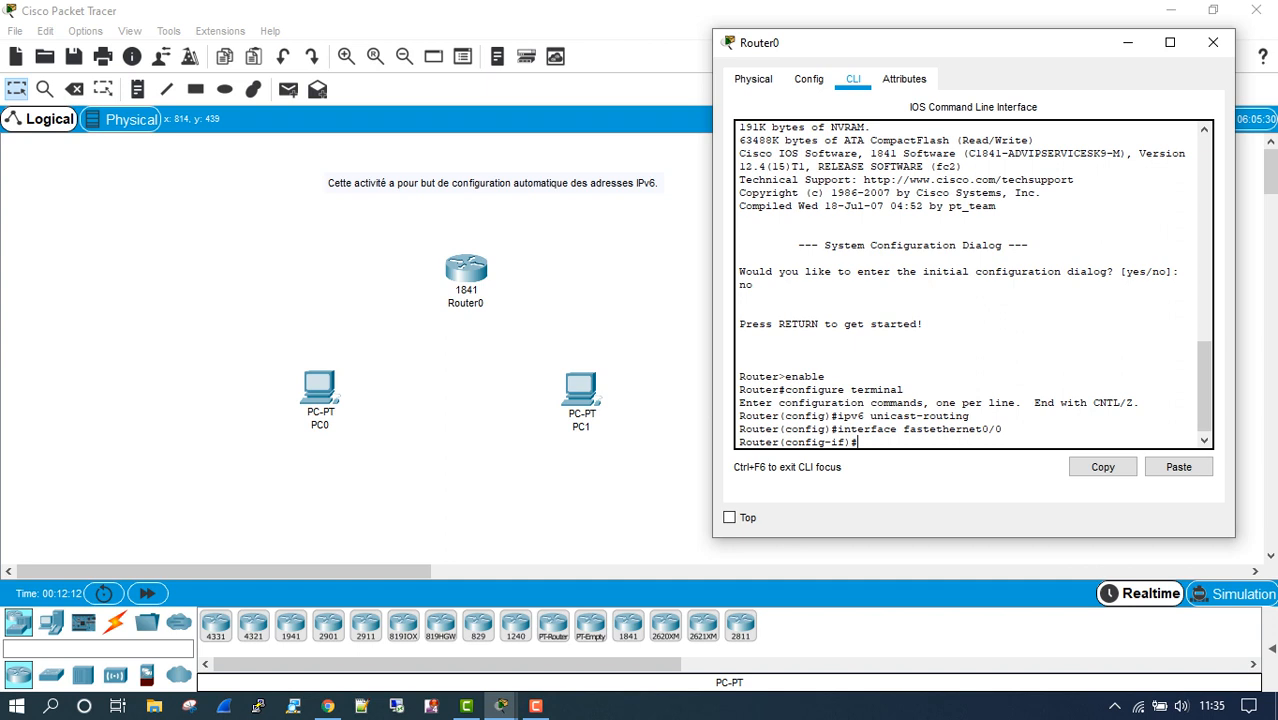
{"action": "left_click", "coordinate": [729, 517]}
{"action": "left_click", "coordinate": [738, 545]}
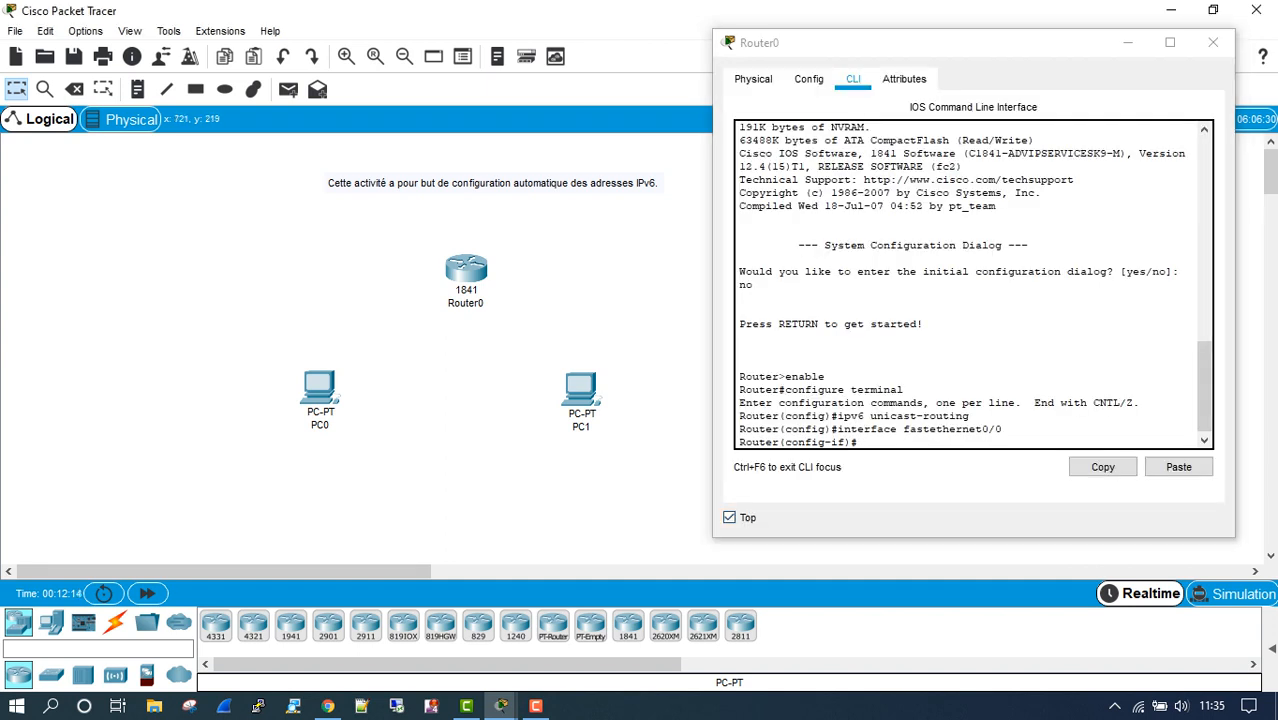
{"action": "mouse_move", "coordinate": [960, 43]}
{"action": "left_mouse_down"}
{"action": "mouse_move", "coordinate": [979, 47]}
{"action": "mouse_move", "coordinate": [938, 48]}
{"action": "left_mouse_up"}
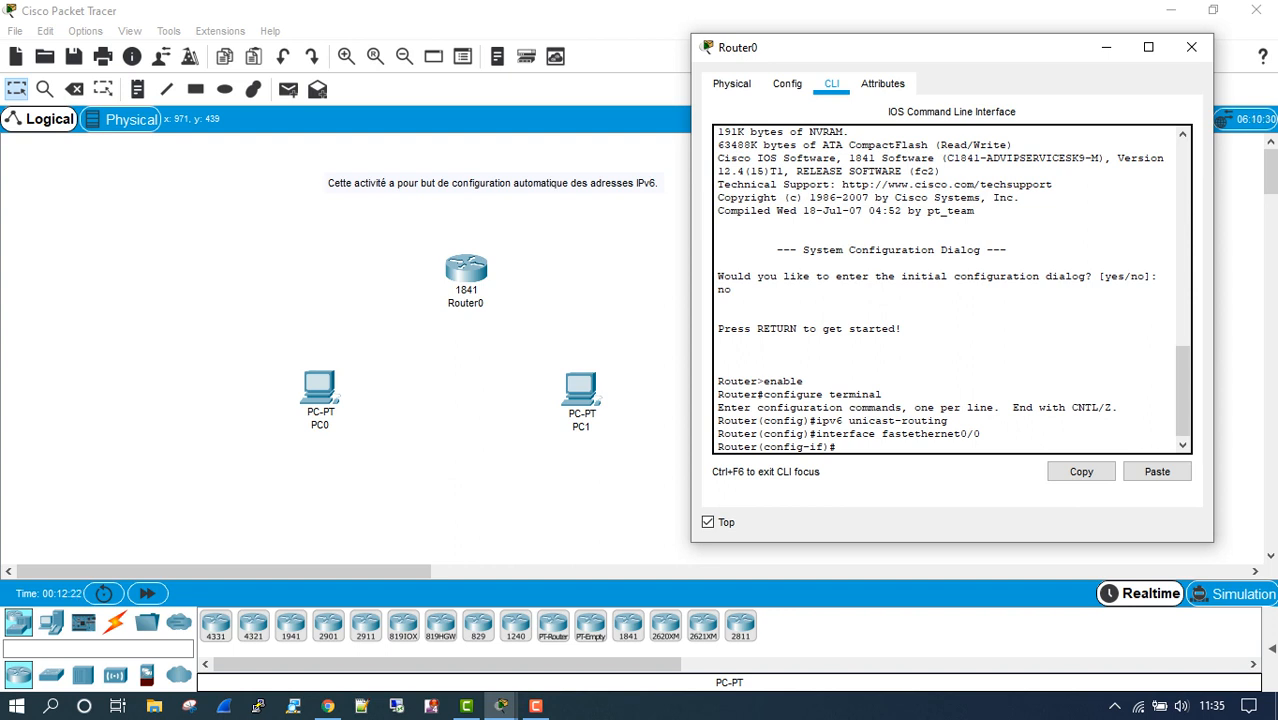
Examine Router0's interface list and the FastEthernet0/0 settings, and return to its command line.
{"action": "left_click", "coordinate": [787, 84]}
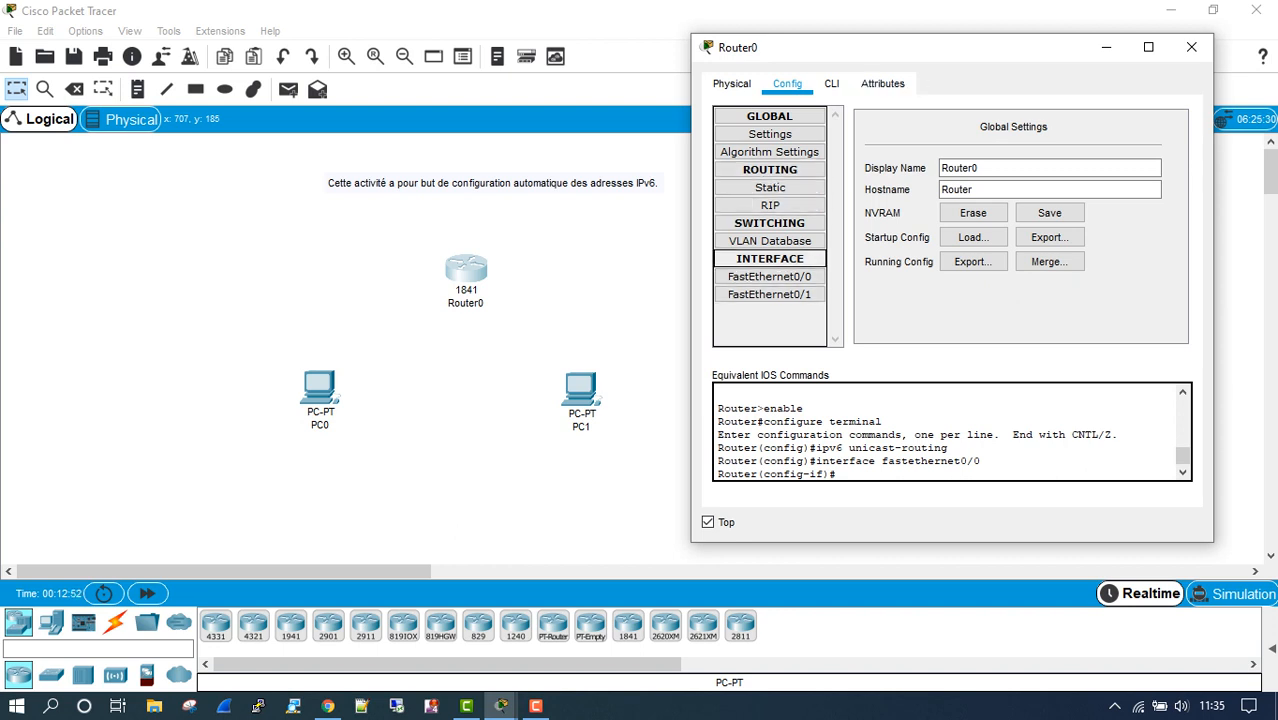
{"action": "left_click", "coordinate": [769, 277]}
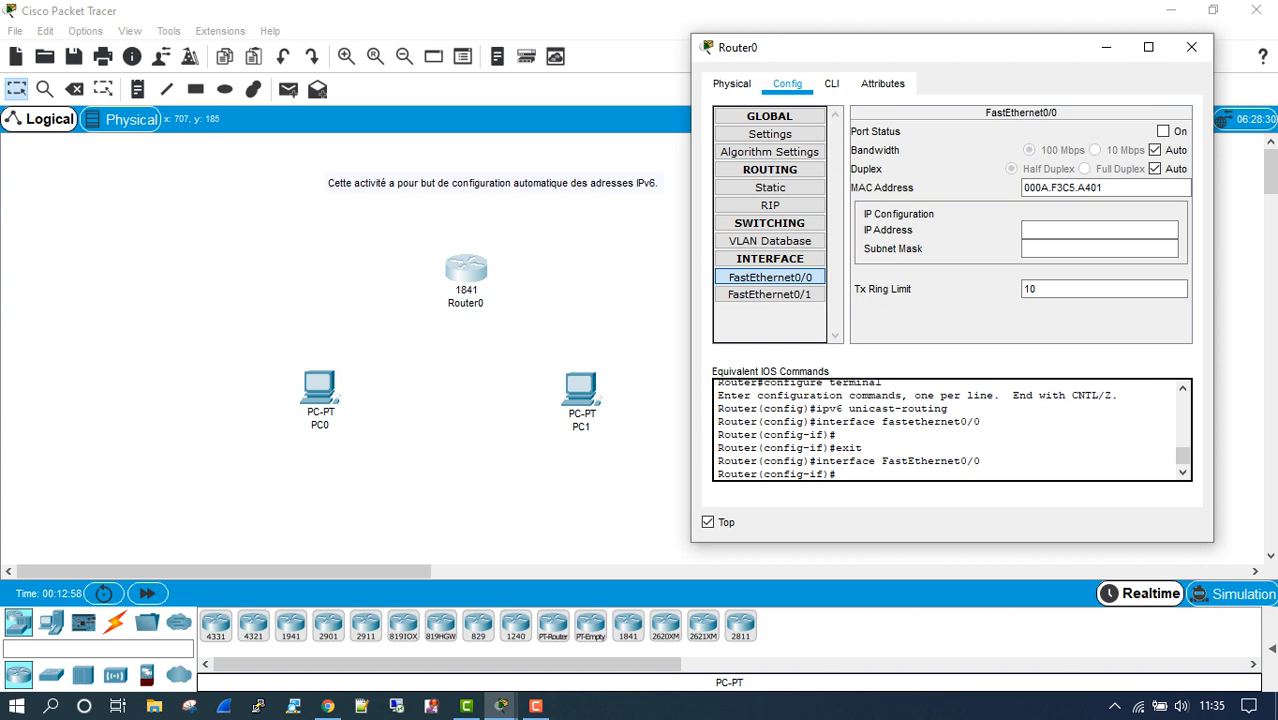
{"action": "left_click", "coordinate": [831, 84]}
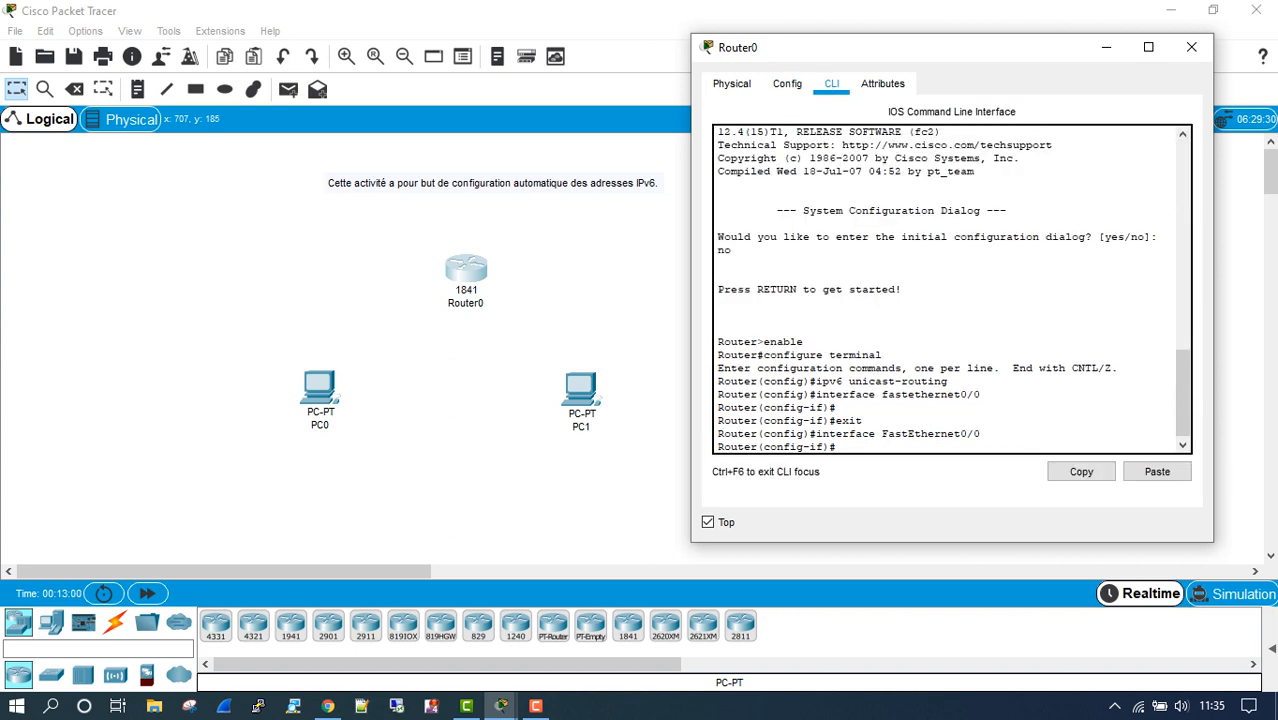
{"action": "key", "text": "Return"}
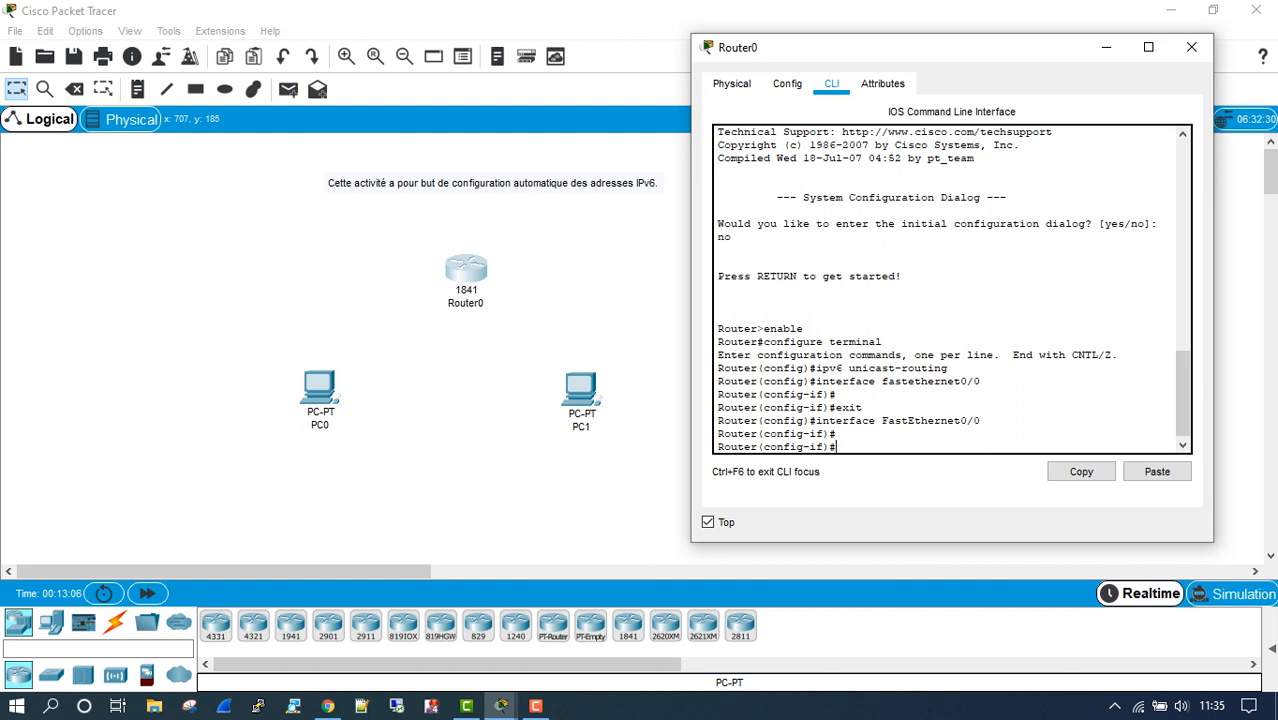
Assign ipv6 address 2001:db8:1:1::/64 eui-64 to FastEthernet0/0 and enable the interface with no shutdown.
{"action": "type", "text": "ipv6 address"}
{"action": "type", "text": "2001:db8"}
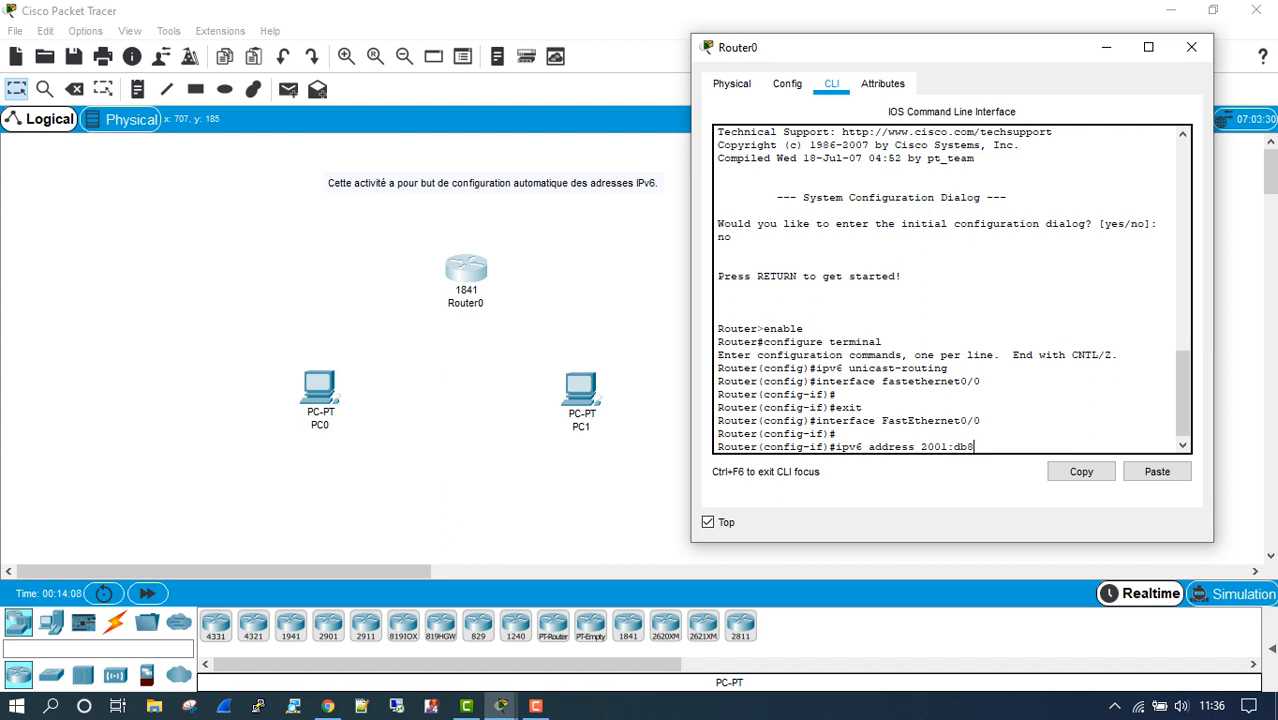
{"action": "type", "text": ":1:1::/64 eui-64"}
{"action": "key", "text": "Return"}
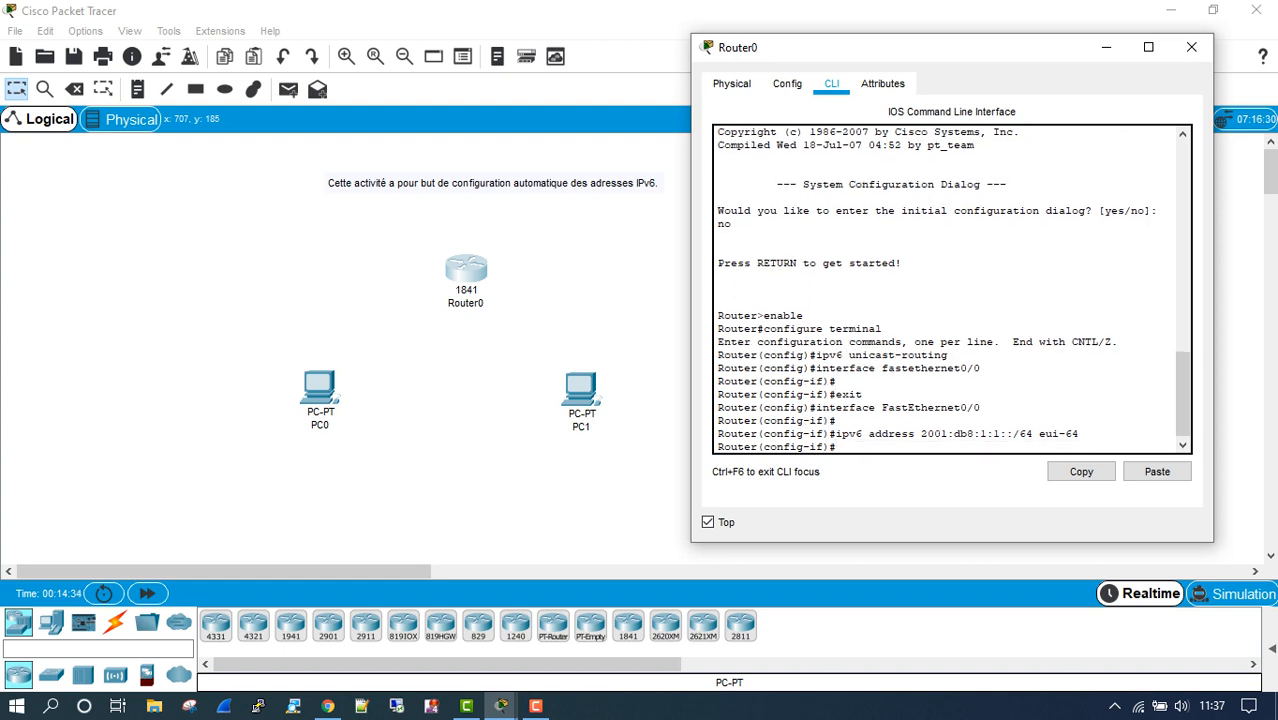
{"action": "type", "text": "no shutdown"}
{"action": "key", "text": "Return"}
{"action": "key", "text": "Return"}
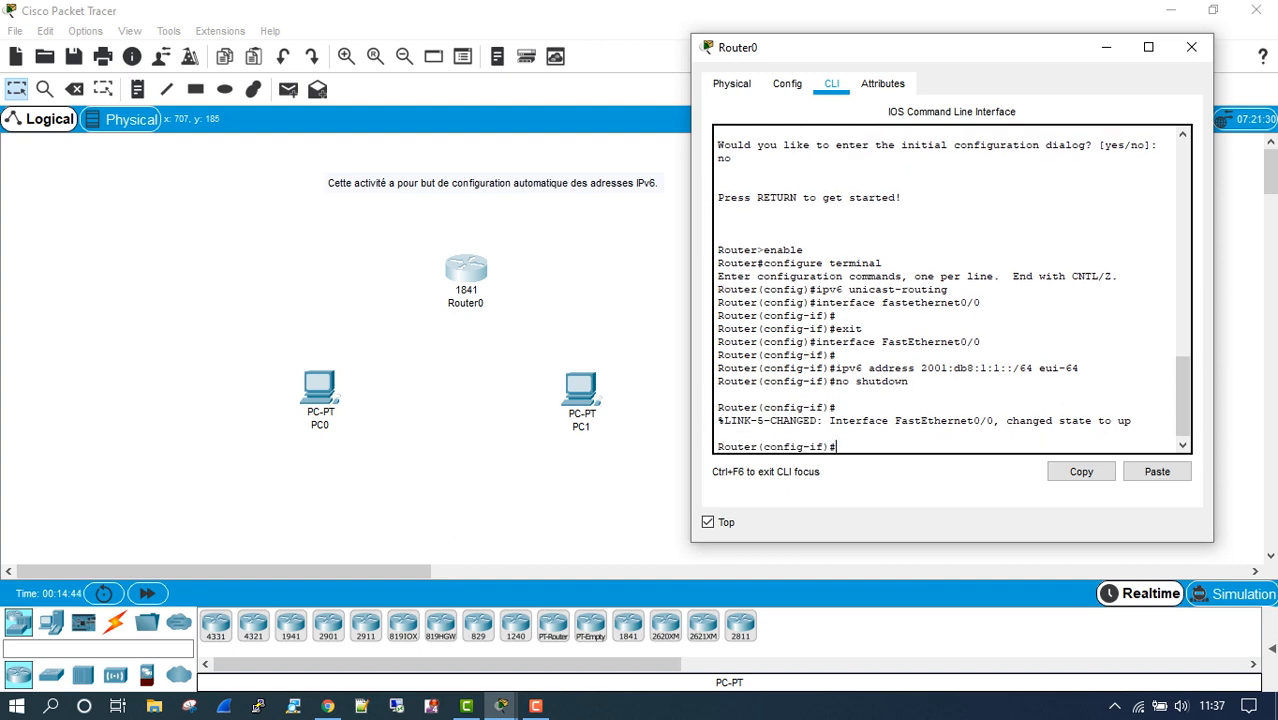
Switch Router0's command line to interface configuration mode for FastEthernet0/1 by reusing the earlier interface command.
{"action": "key", "text": "Up"}
{"action": "key", "text": "Up"}
{"action": "key", "text": "Up"}
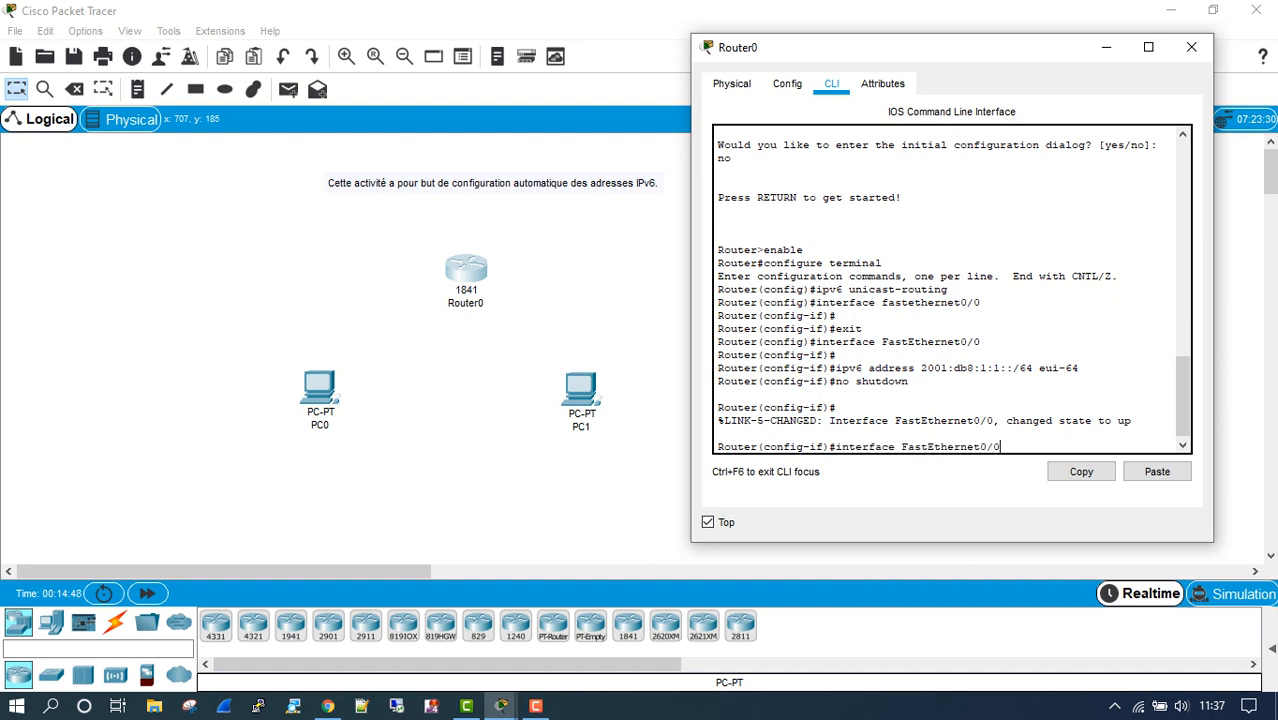
{"action": "key", "text": "BackSpace"}
{"action": "type", "text": "1"}
{"action": "key", "text": "Return"}
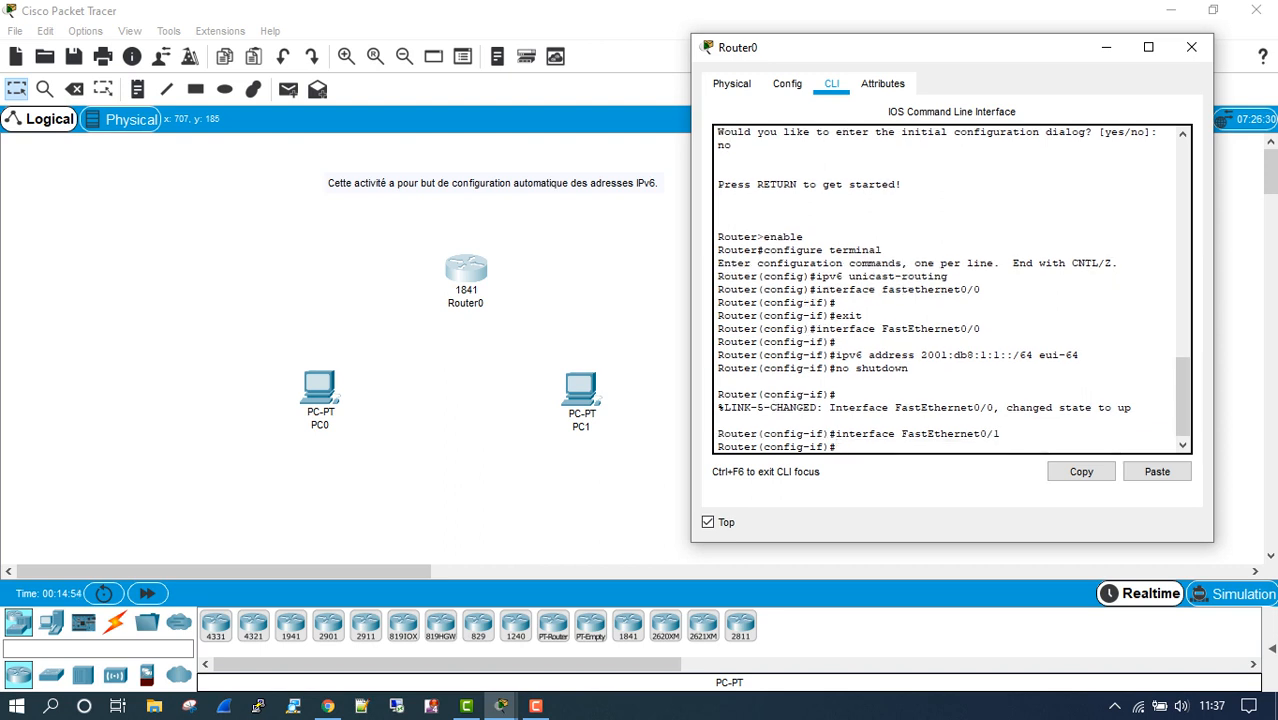
Try to assign ipv6 address 2001:db8:1:1::/64 eui-64 to FastEthernet0/1 by recalling the earlier command.
{"action": "key", "text": "Up"}
{"action": "key", "text": "Up"}
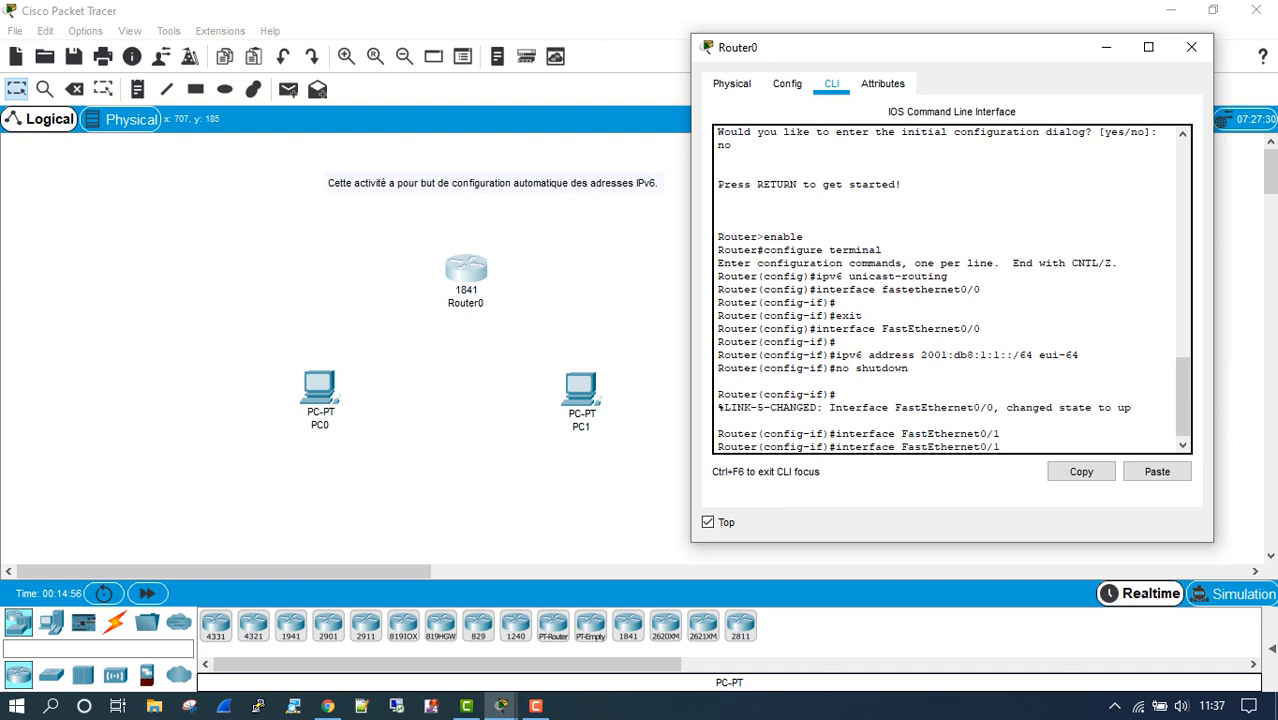
{"action": "key", "text": "Up"}
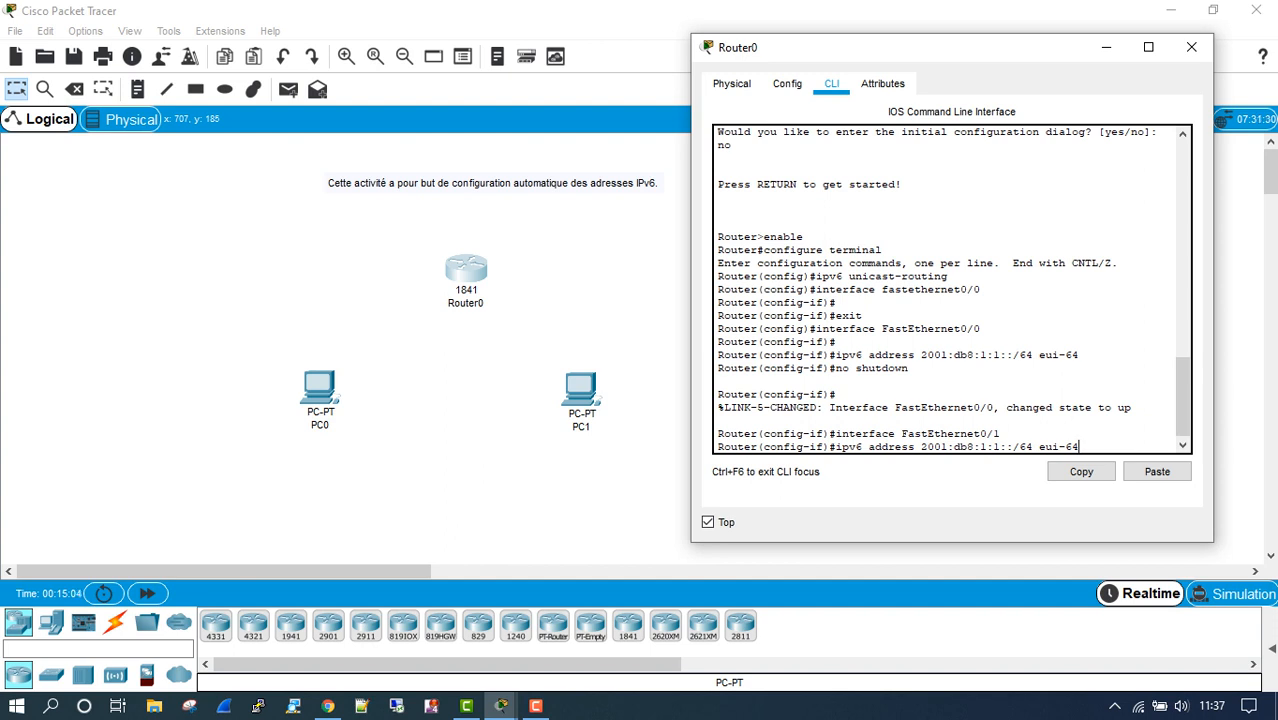
{"action": "key", "text": "Return"}
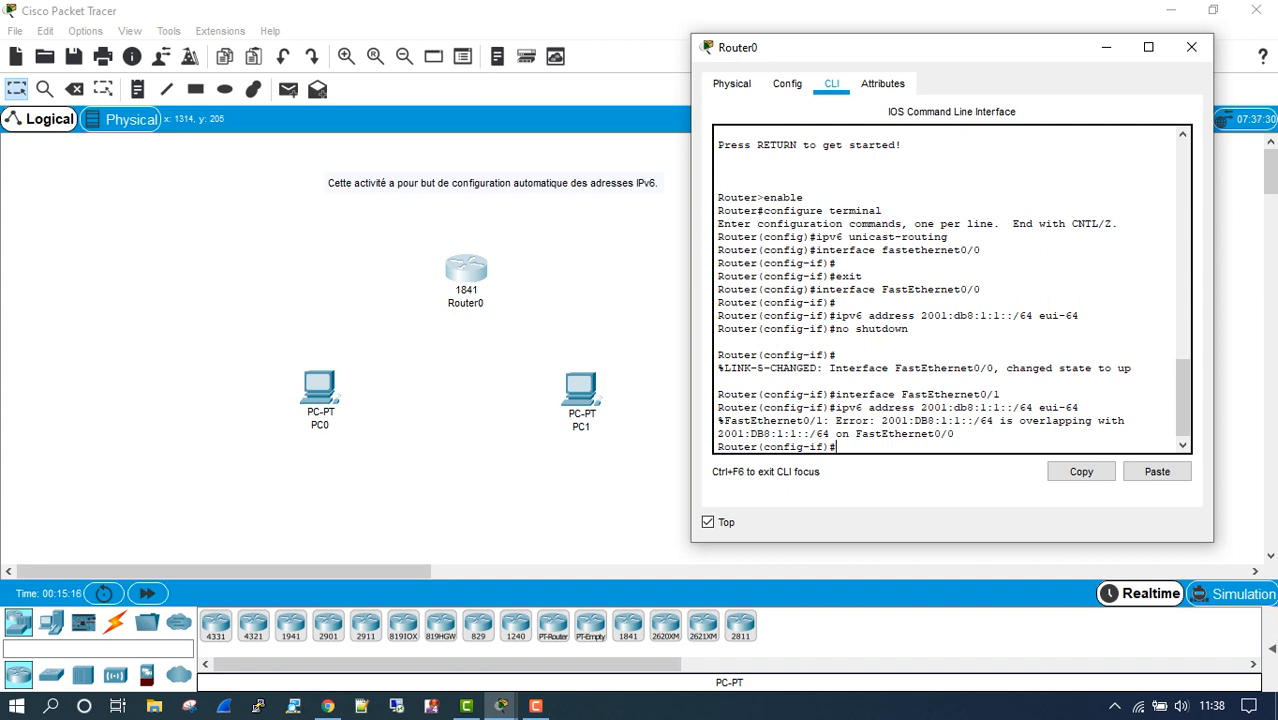
Assign ipv6 address 2001:db8:1:2::/64 eui-64 to FastEthernet0/1 by editing the recalled address command.
{"action": "key", "text": "Up"}
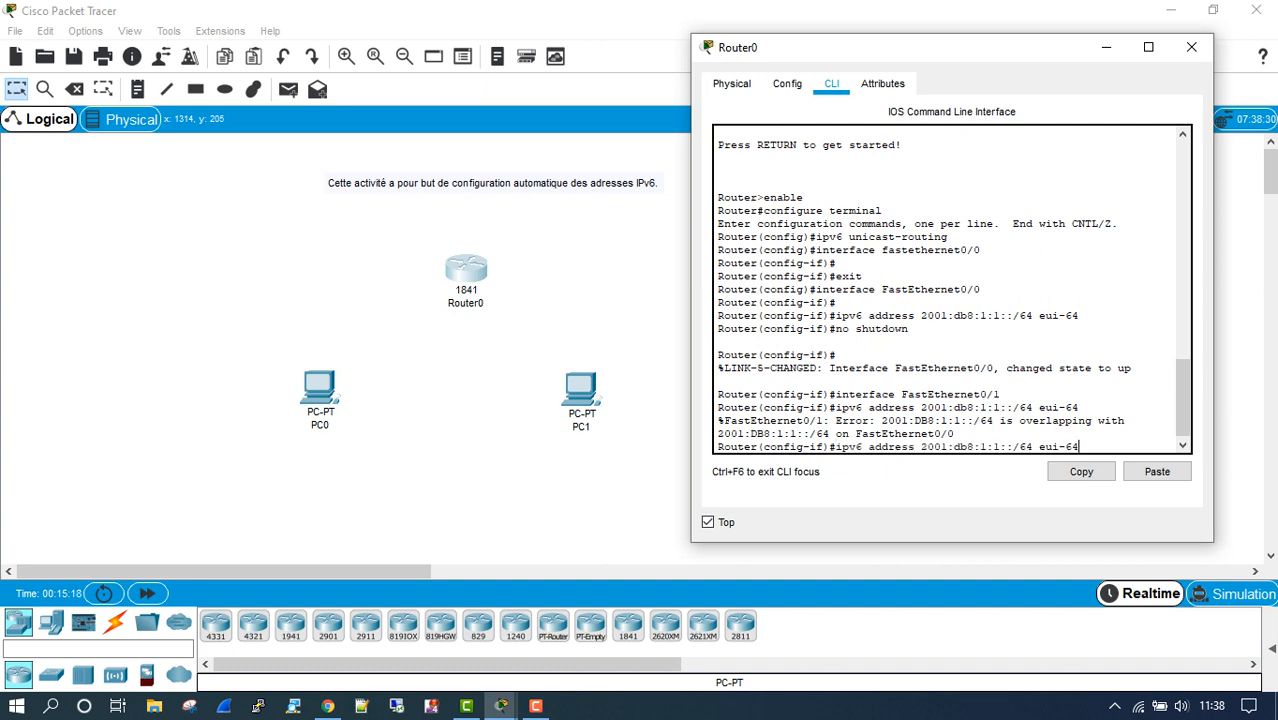
{"action": "key", "text": "Left"}
{"action": "key", "text": "Left"}
{"action": "key", "text": "Left"}
{"action": "key", "text": "Left"}
{"action": "key", "text": "Left"}
{"action": "key", "text": "Left"}
{"action": "key", "text": "Left"}
{"action": "key", "text": "Left"}
{"action": "key", "text": "Left"}
{"action": "key", "text": "Left"}
{"action": "key", "text": "BackSpace"}
{"action": "type", "text": "2"}
{"action": "mouse_move", "coordinate": [994, 447]}
{"action": "left_mouse_down"}
{"action": "mouse_move", "coordinate": [1006, 447]}
{"action": "mouse_move", "coordinate": [960, 421]}
{"action": "mouse_move", "coordinate": [986, 447]}
{"action": "left_mouse_up"}
{"action": "left_click", "coordinate": [1080, 447]}
{"action": "key", "text": "Return"}
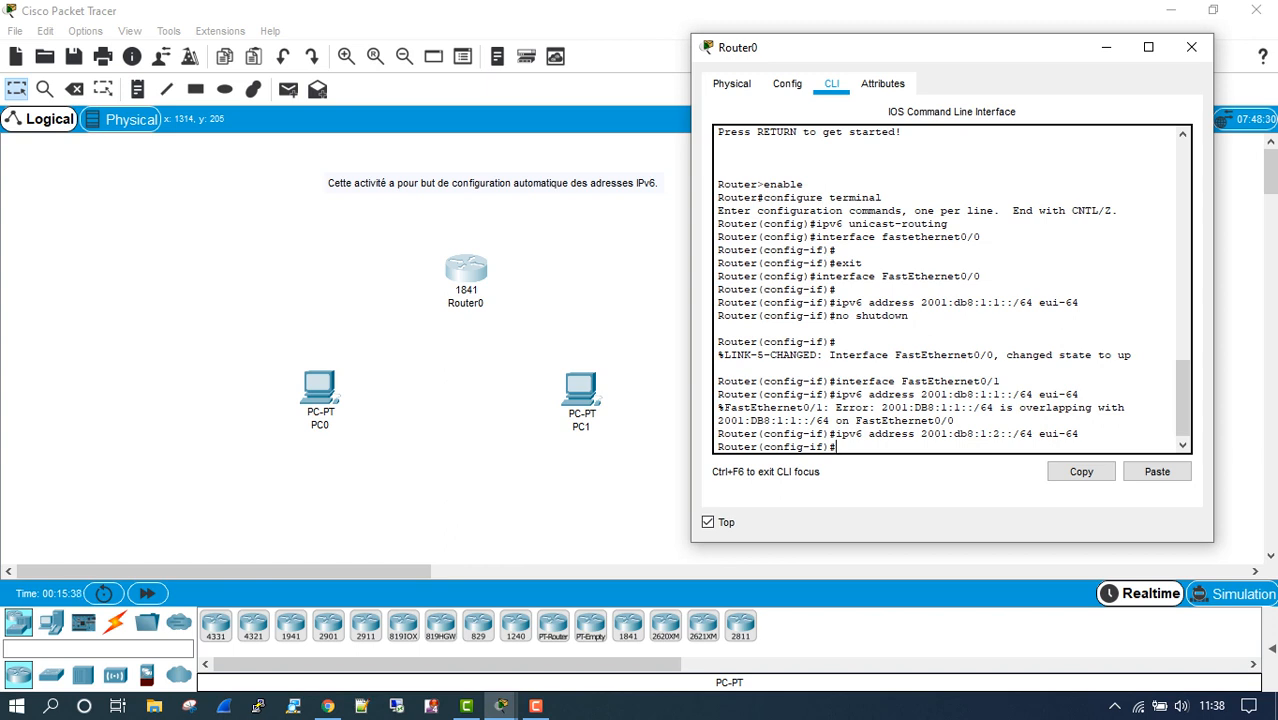
Enable FastEthernet0/1 with no shutdown, and enter the abbreviated form no sh as well.
{"action": "type", "text": "no shutdown"}
{"action": "key", "text": "Return"}
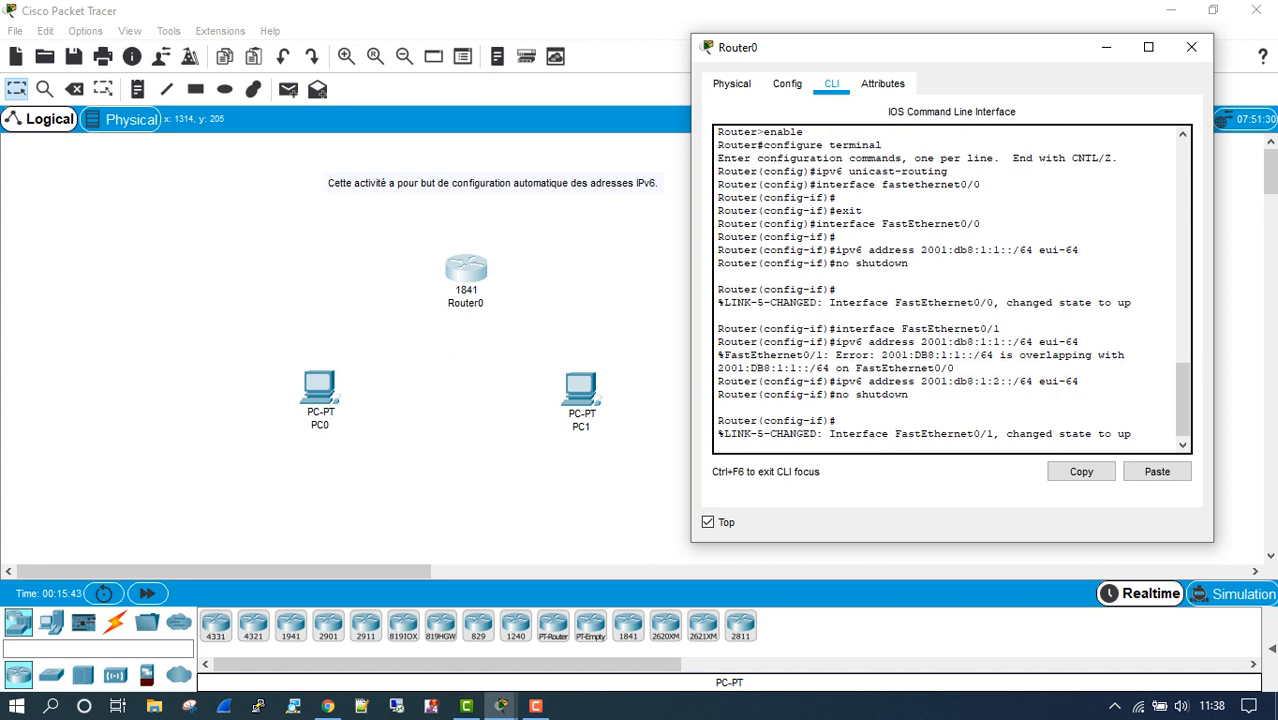
{"action": "key", "text": "Return"}
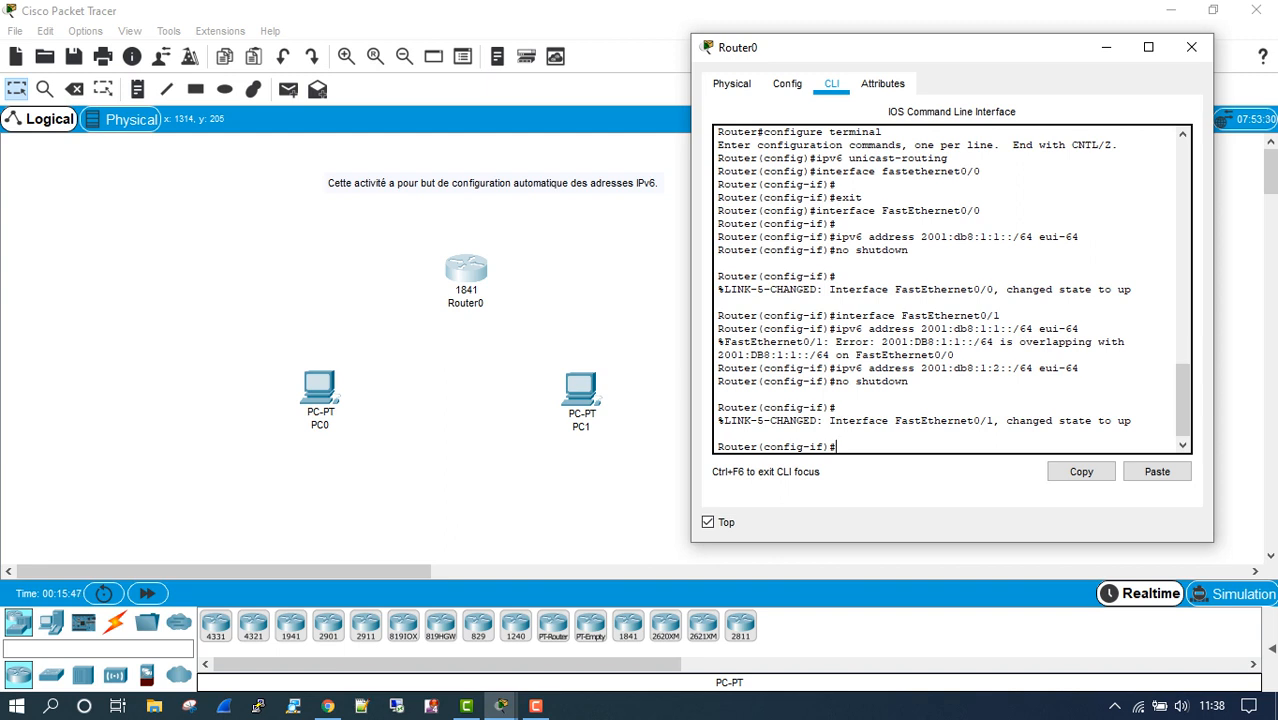
{"action": "type", "text": "no sh"}
{"action": "key", "text": "Return"}
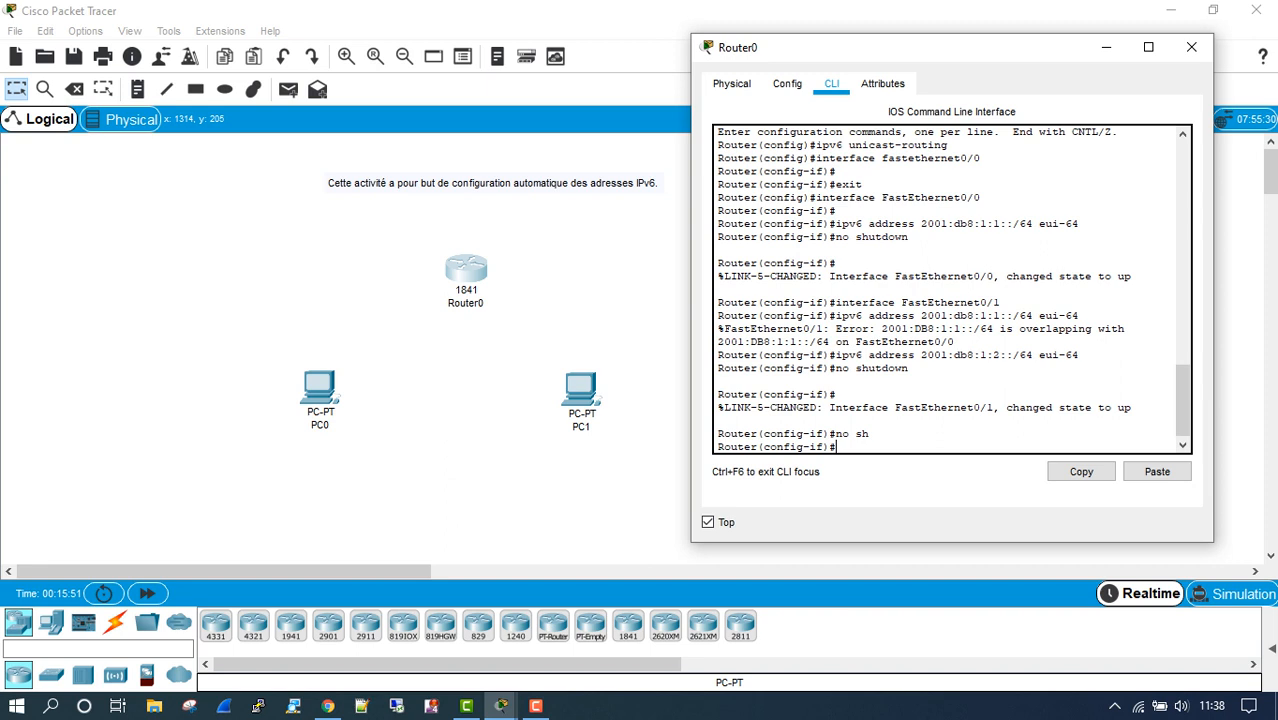
Leave interface and global configuration modes with exit and ex to return to the privileged Router# prompt.
{"action": "type", "text": "exit"}
{"action": "key", "text": "Return"}
{"action": "type", "text": "ex"}
{"action": "key", "text": "Return"}
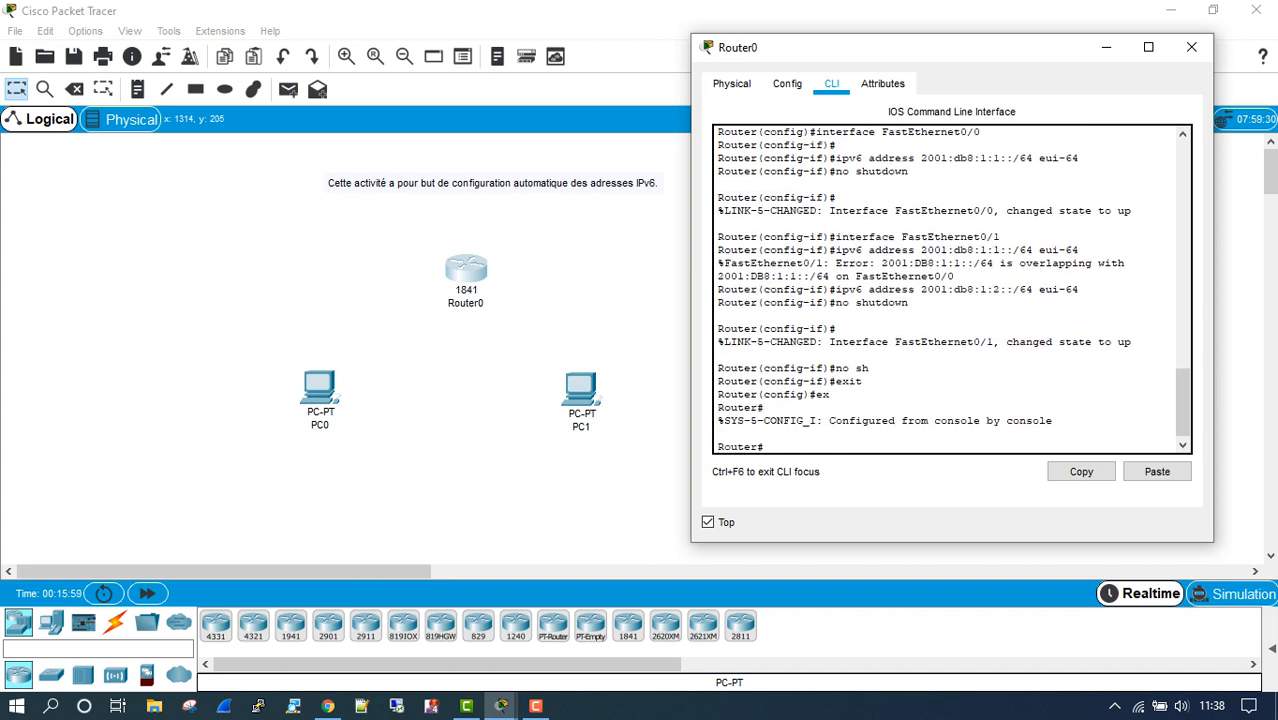
Save the router's configuration with write, and repeat the save with the short form w.
{"action": "type", "text": "write"}
{"action": "key", "text": "Return"}
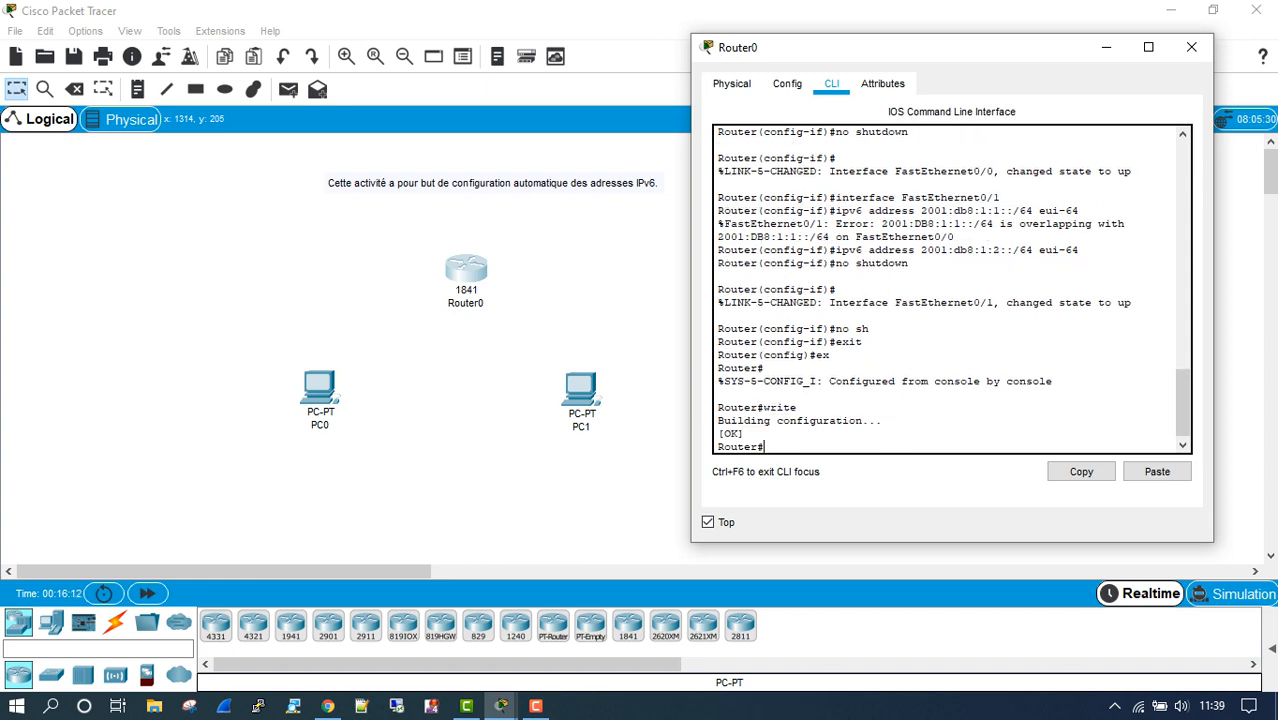
{"action": "type", "text": "w"}
{"action": "key", "text": "Return"}
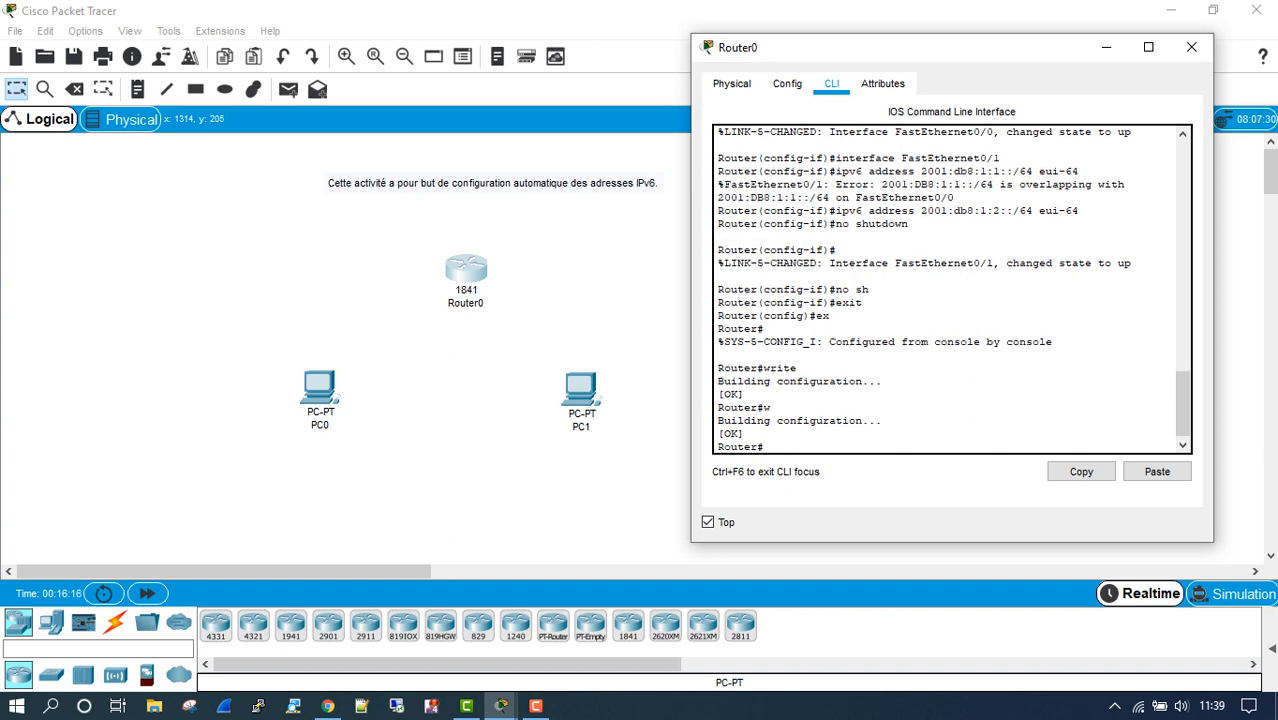
End the router console session with exit and close the Router0 window.
{"action": "key", "text": "Return"}
{"action": "type", "text": "ex"}
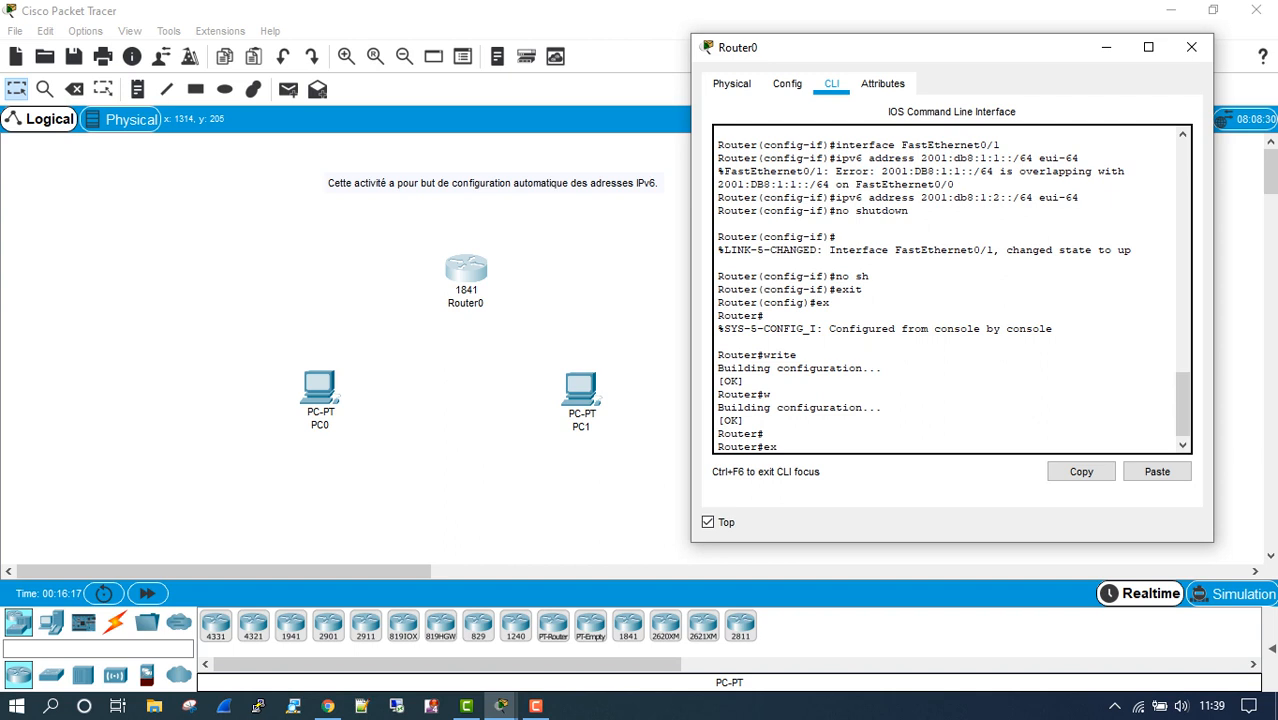
{"action": "type", "text": "it"}
{"action": "key", "text": "Return"}
{"action": "key", "text": "Return"}
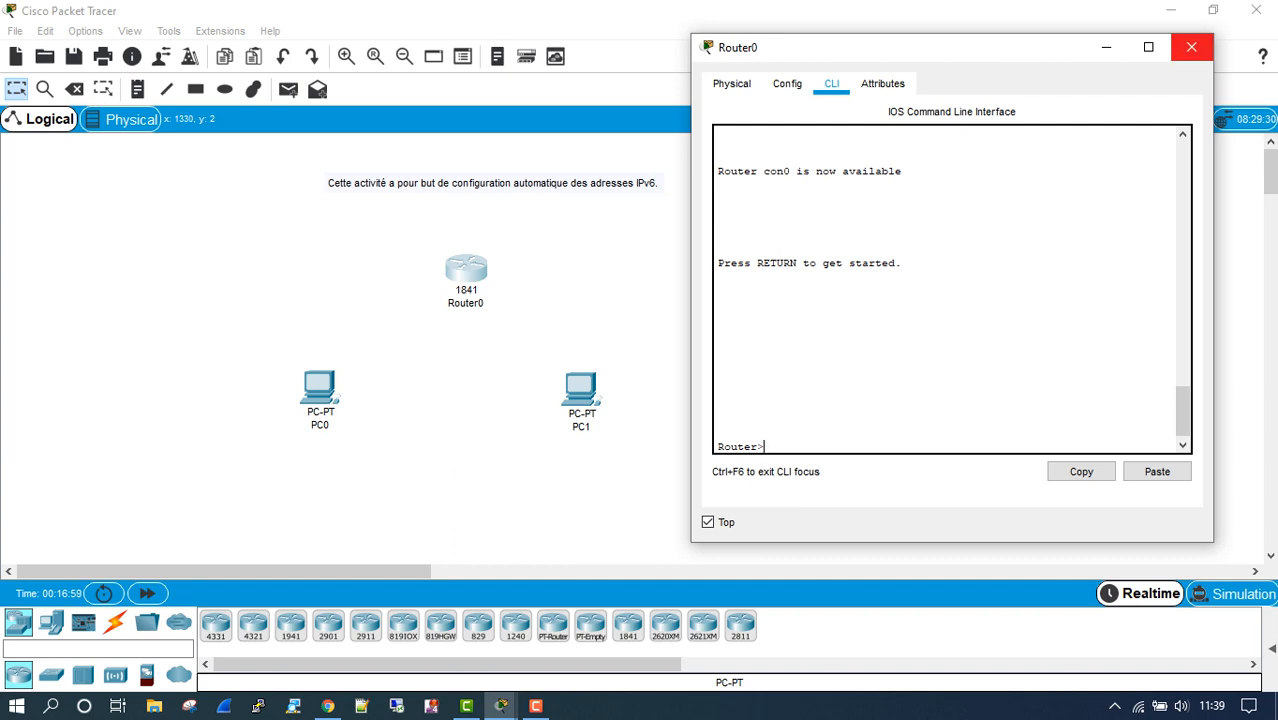
{"action": "left_click", "coordinate": [1191, 47]}
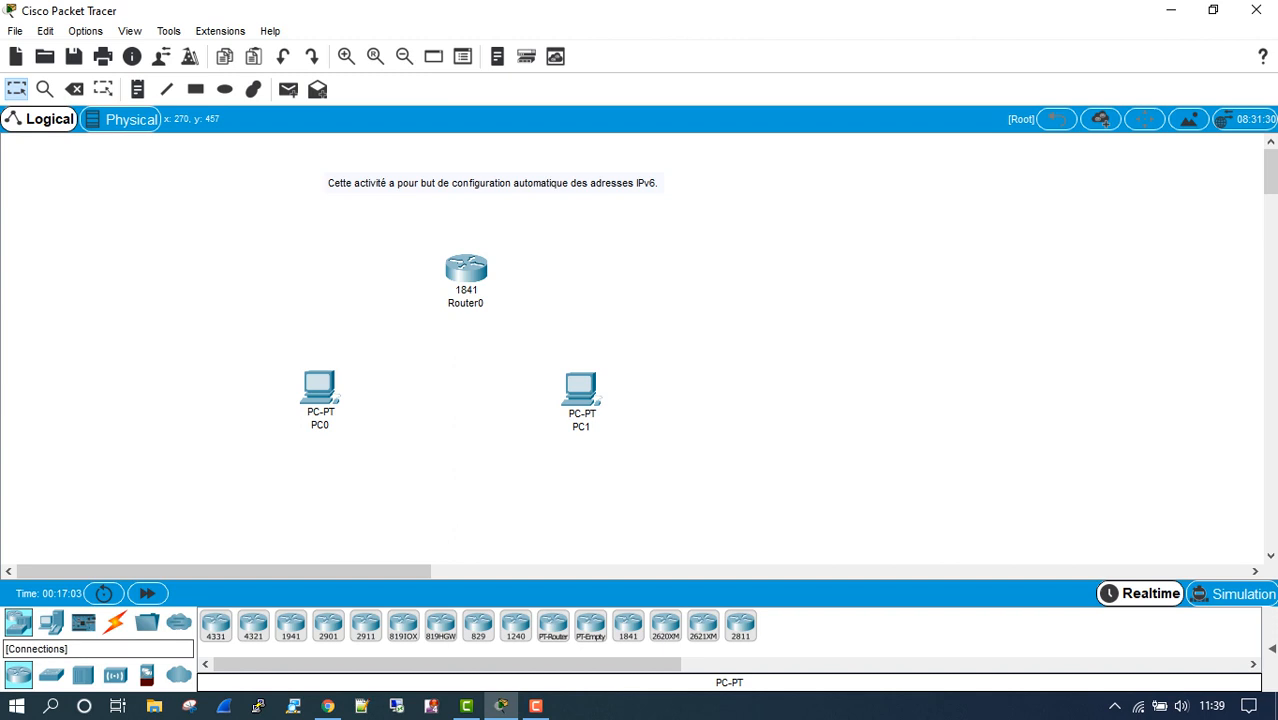
Connect PC0's FastEthernet0 port to Router0's FastEthernet0/0 with a copper cross-over cable.
{"action": "left_click", "coordinate": [115, 623]}
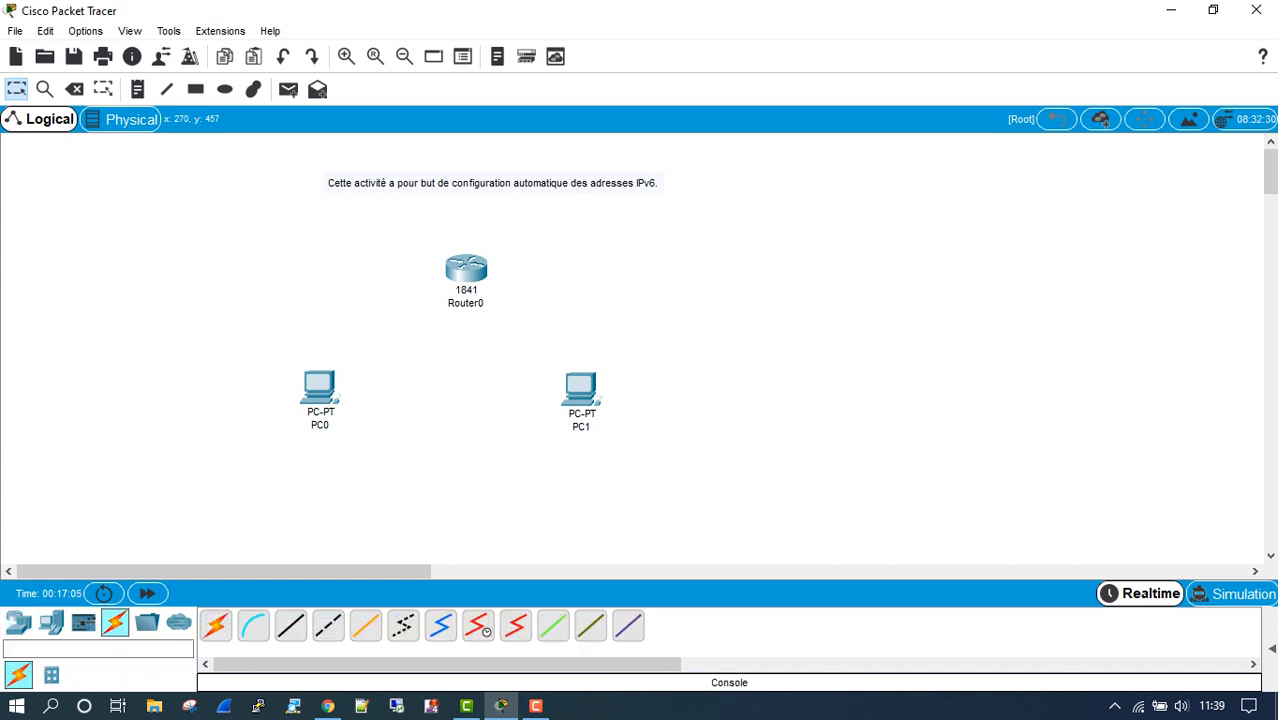
{"action": "left_click", "coordinate": [290, 625]}
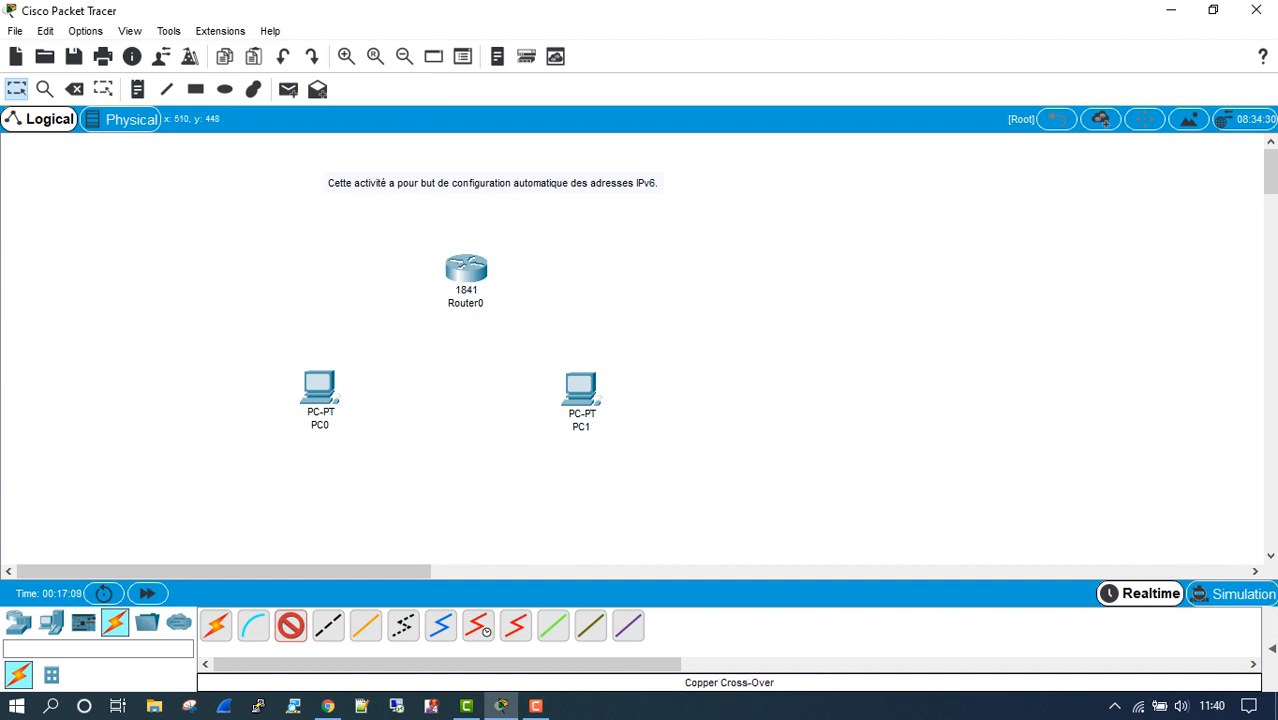
{"action": "left_click", "coordinate": [328, 625]}
{"action": "left_click", "coordinate": [321, 388]}
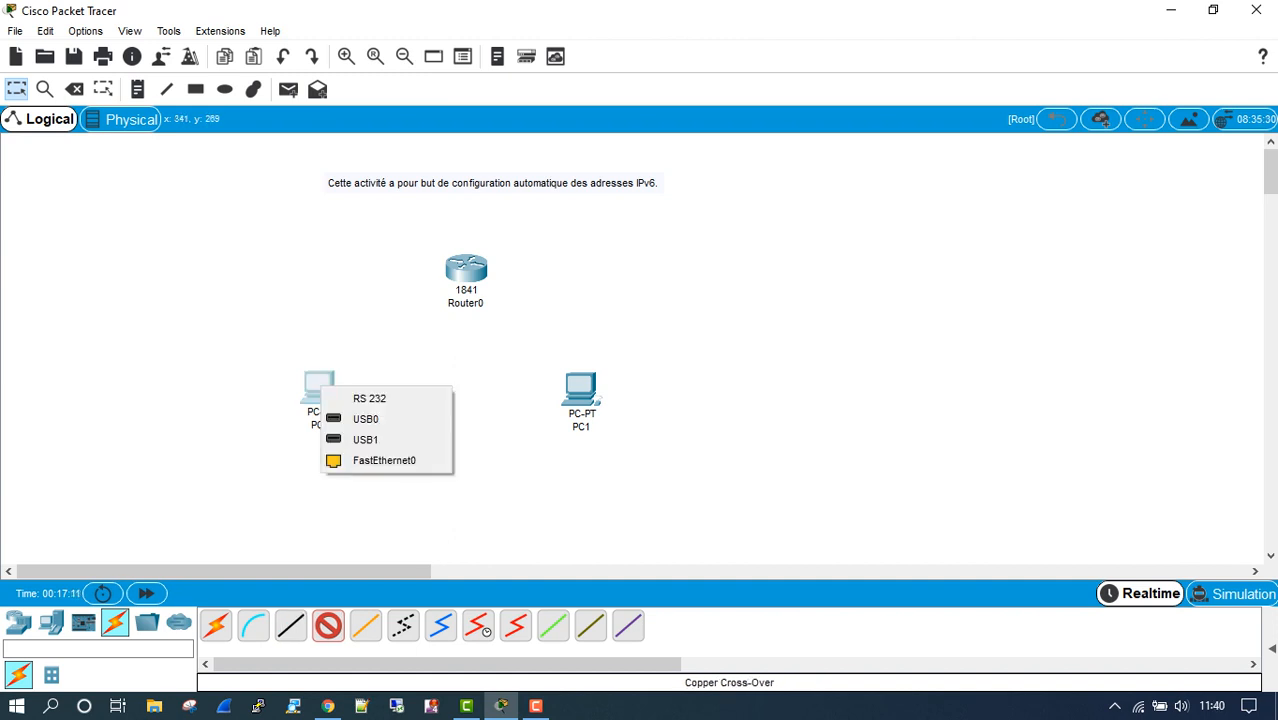
{"action": "left_click", "coordinate": [384, 460]}
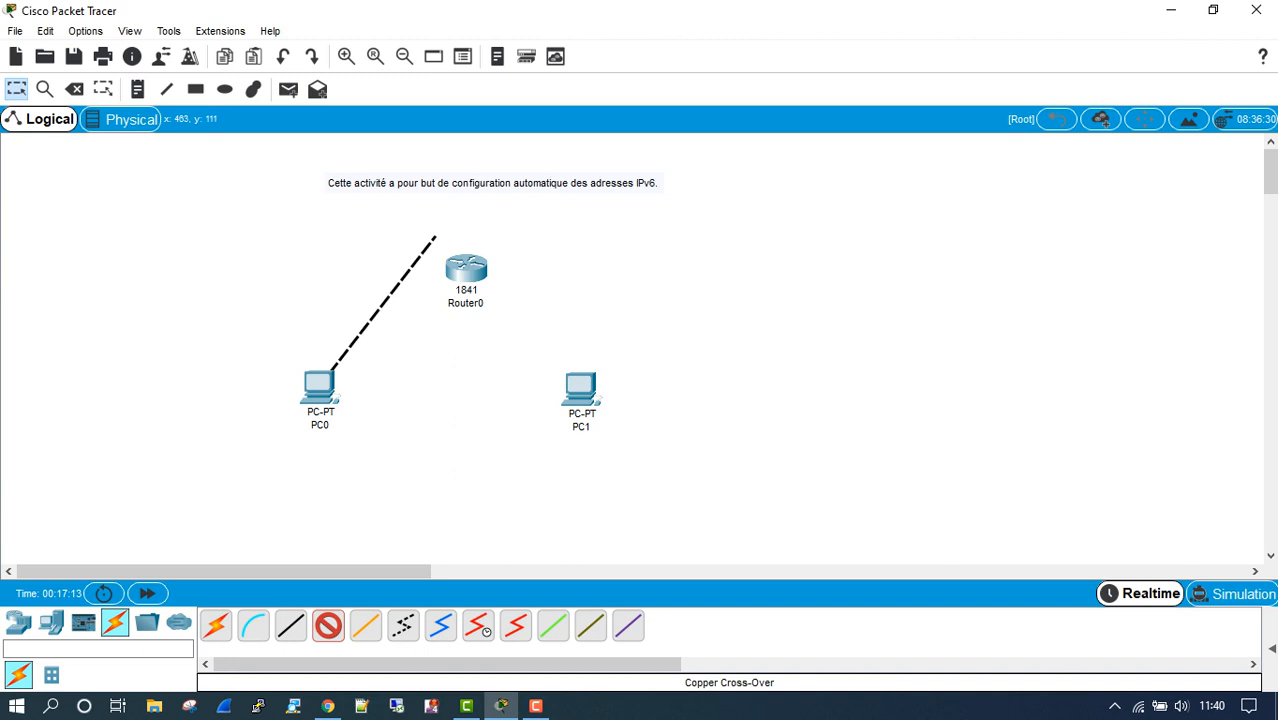
{"action": "left_click", "coordinate": [462, 268]}
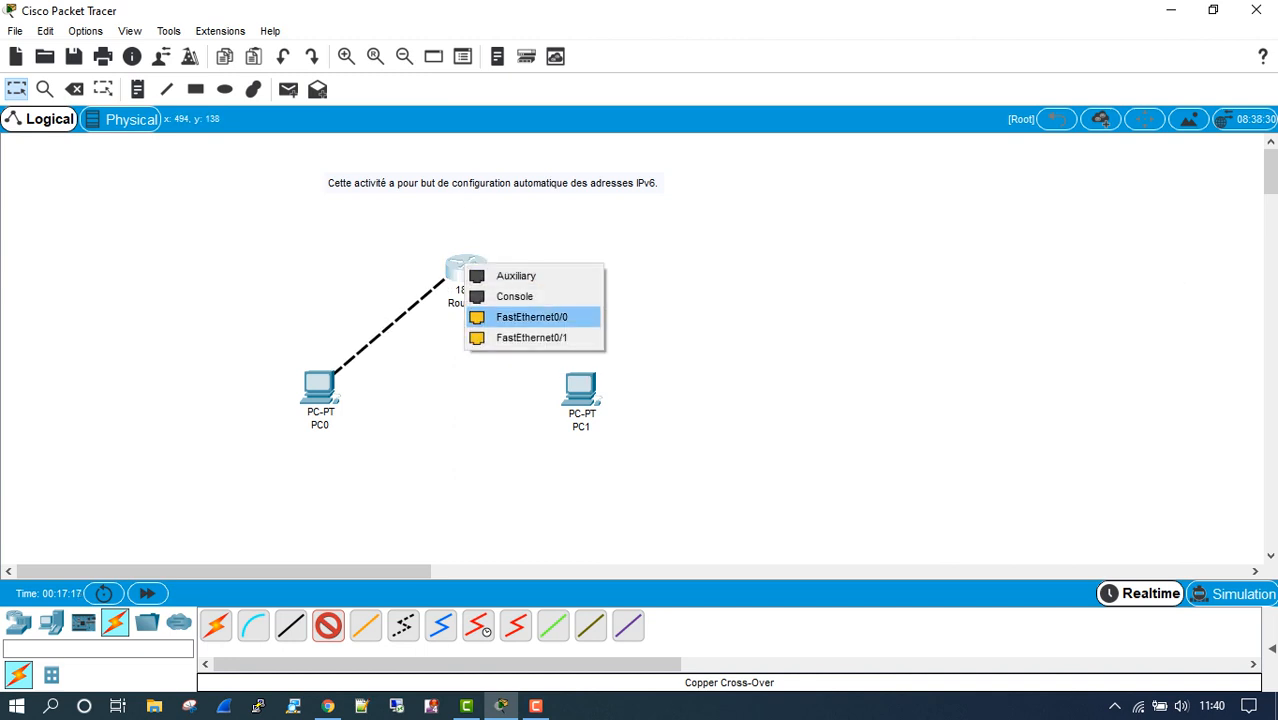
{"action": "left_click", "coordinate": [531, 316]}
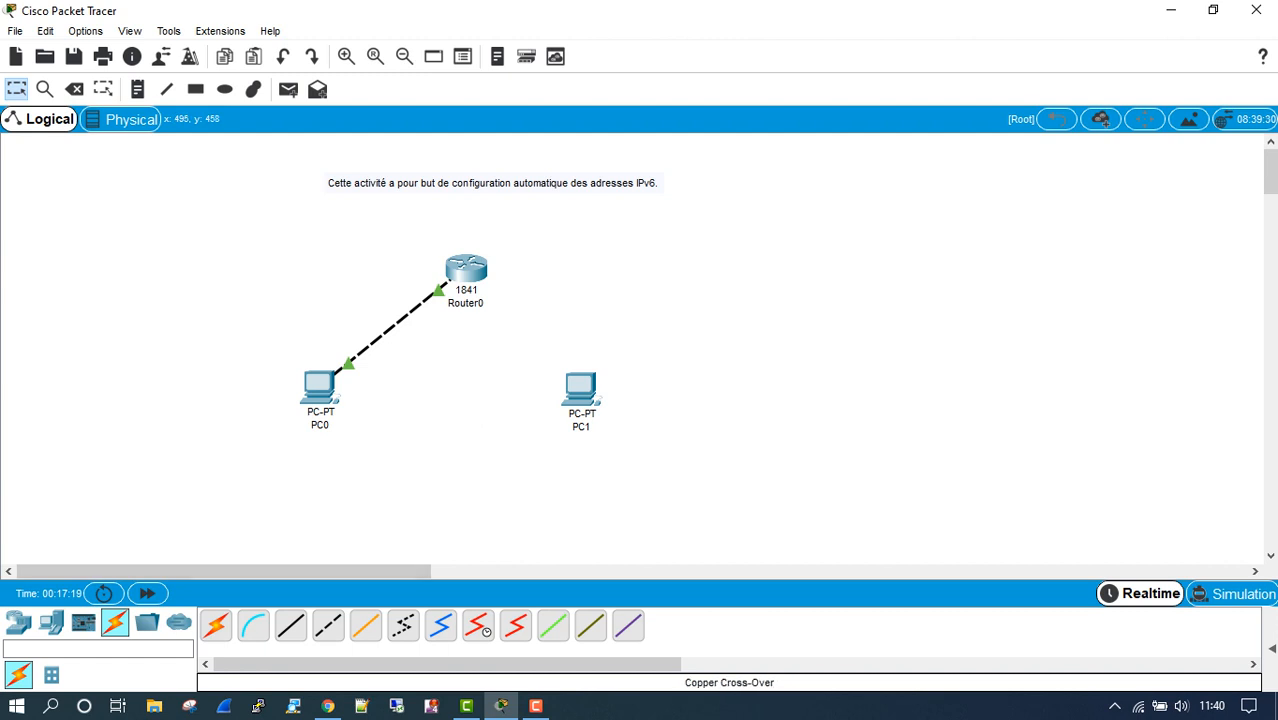
Connect Router0's FastEthernet0/1 to PC1's FastEthernet0 port with a copper cross-over cable, and fast-forward the network time.
{"action": "left_click", "coordinate": [328, 625]}
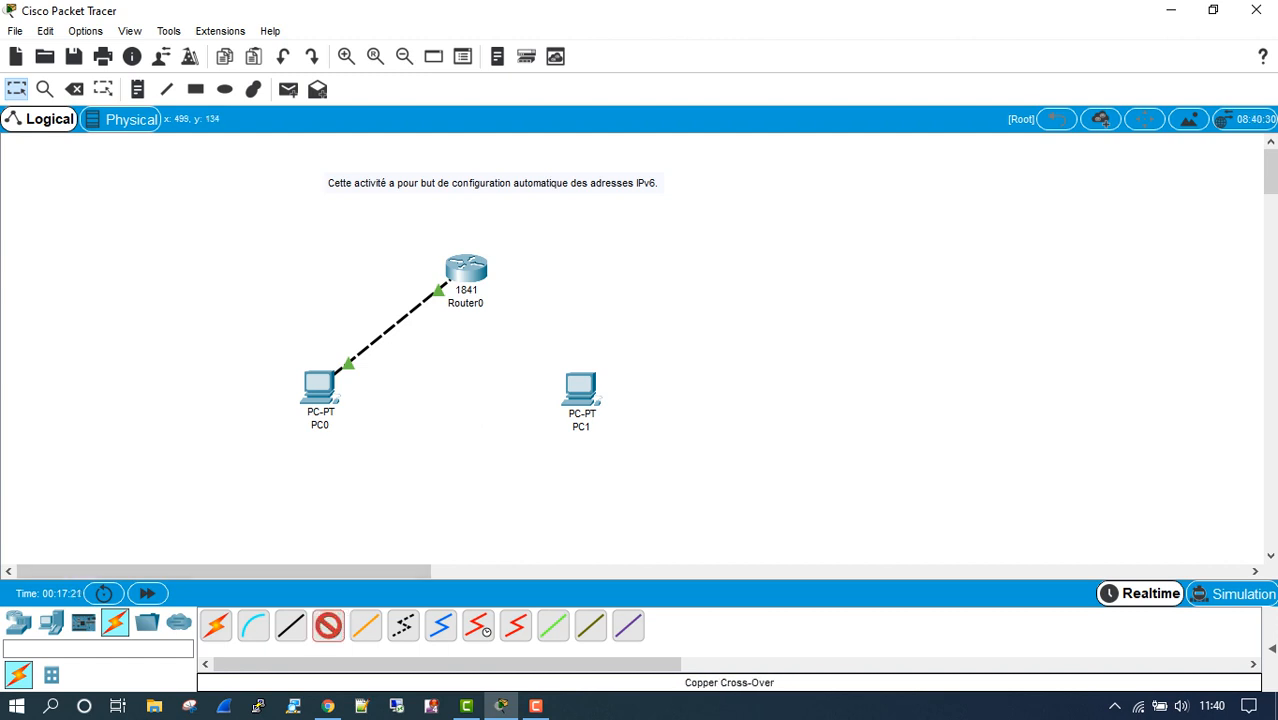
{"action": "left_click", "coordinate": [464, 268]}
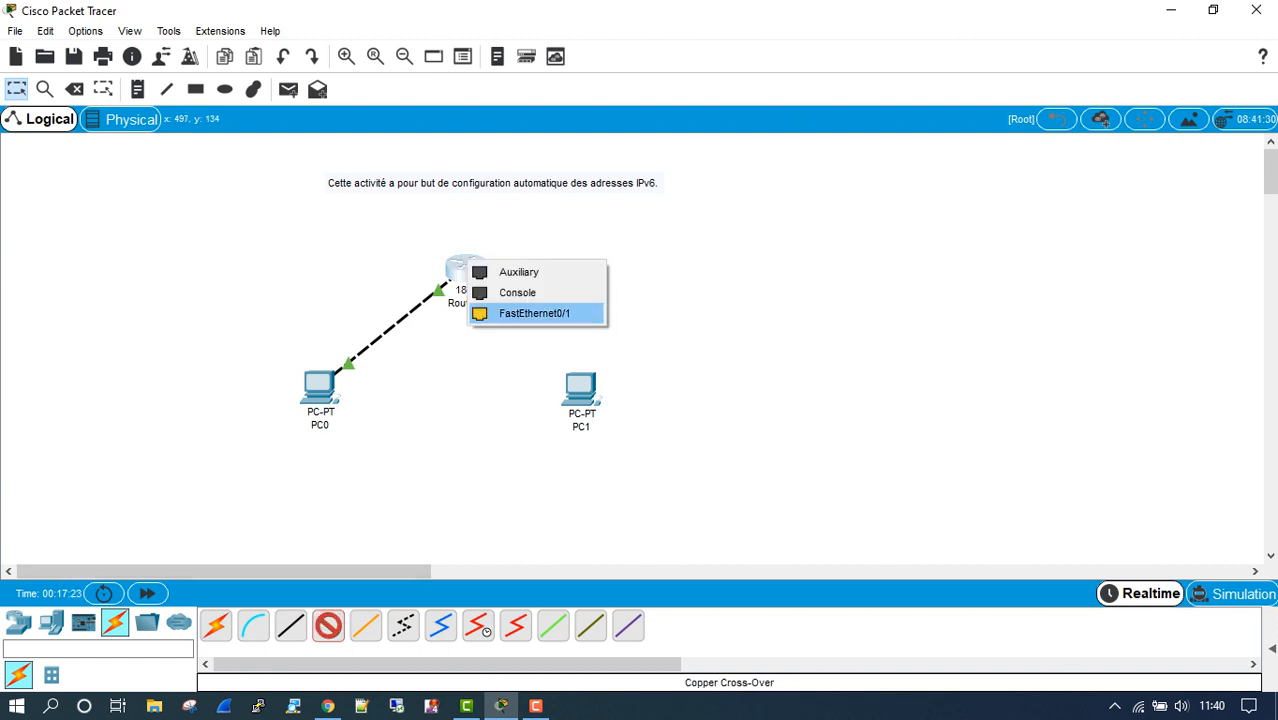
{"action": "left_click", "coordinate": [534, 313]}
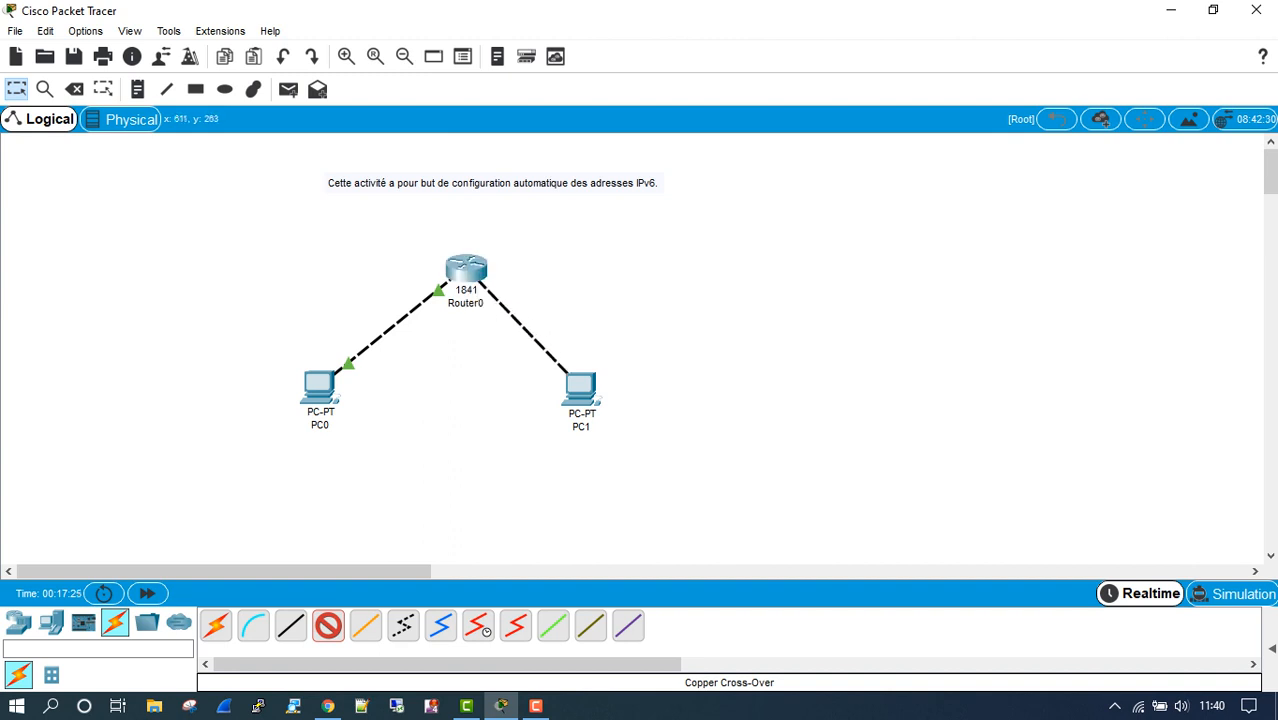
{"action": "left_click", "coordinate": [575, 385]}
{"action": "left_click", "coordinate": [637, 455]}
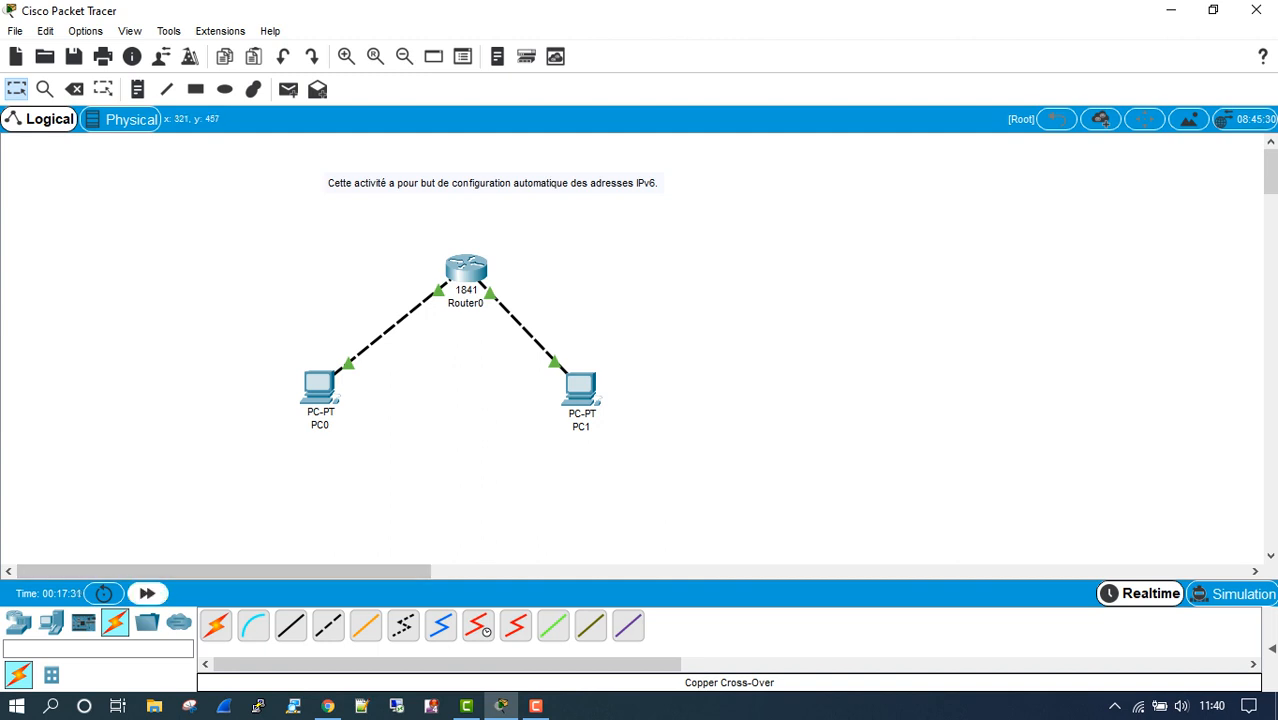
{"action": "left_click", "coordinate": [147, 593]}
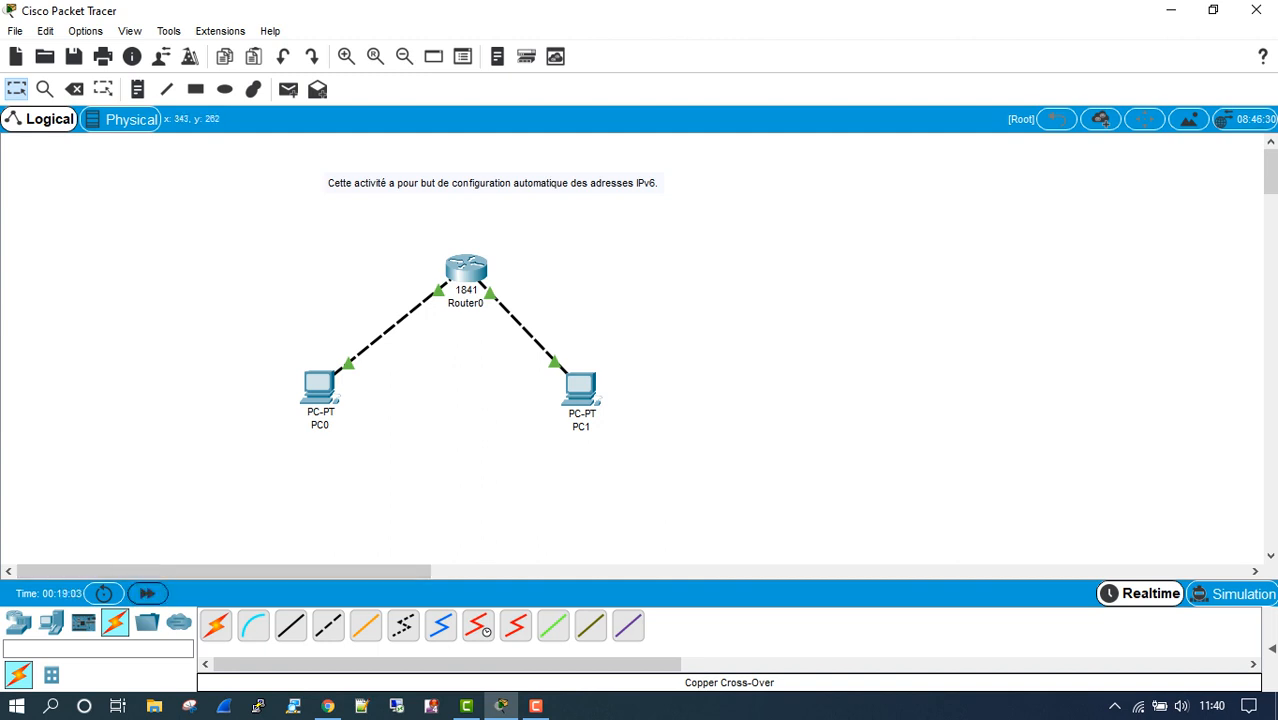
Set the IPv6 configuration of PC0's FastEthernet0 interface to Auto Config and close the PC0 window.
{"action": "left_click", "coordinate": [320, 388]}
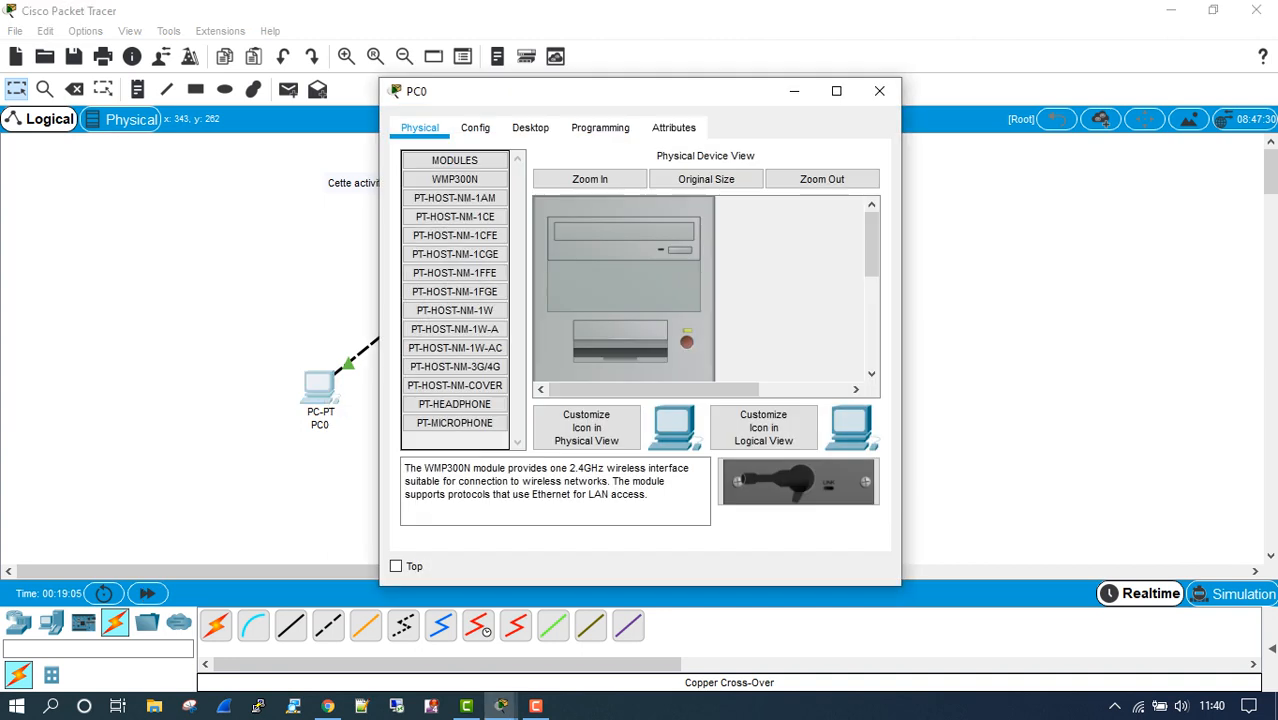
{"action": "left_click", "coordinate": [475, 127]}
{"action": "left_click", "coordinate": [458, 232]}
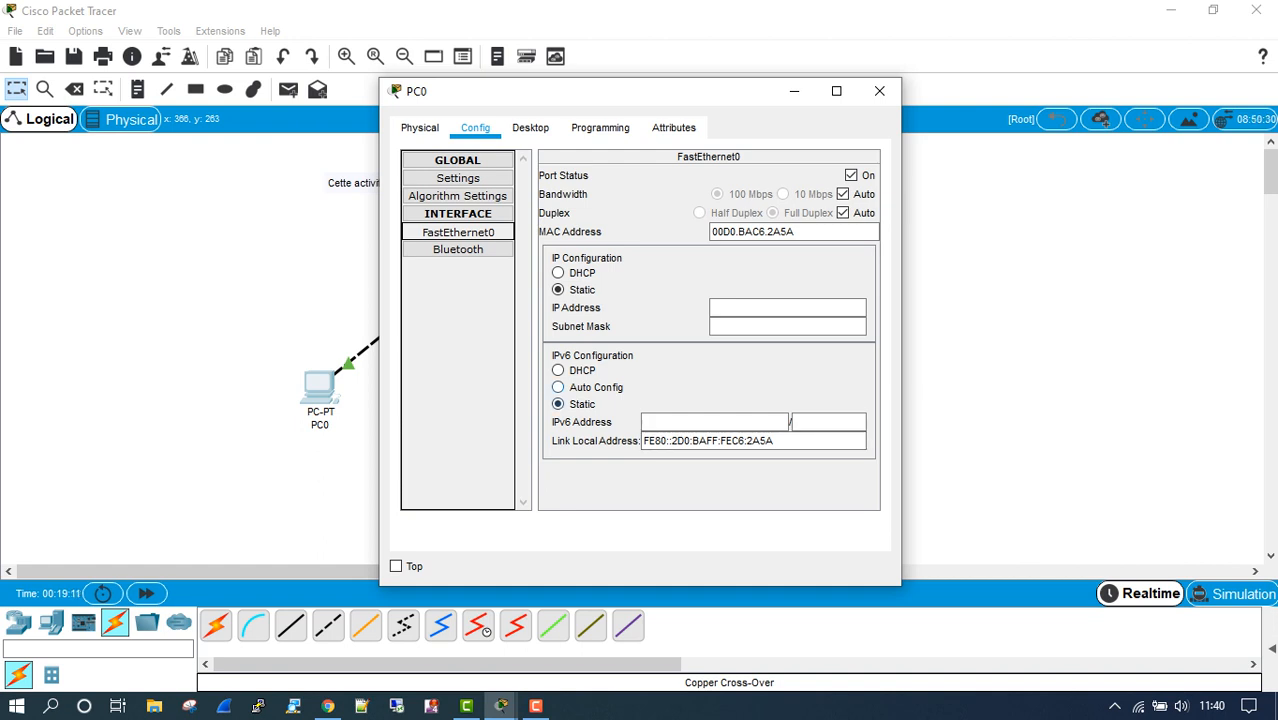
{"action": "left_click", "coordinate": [559, 388]}
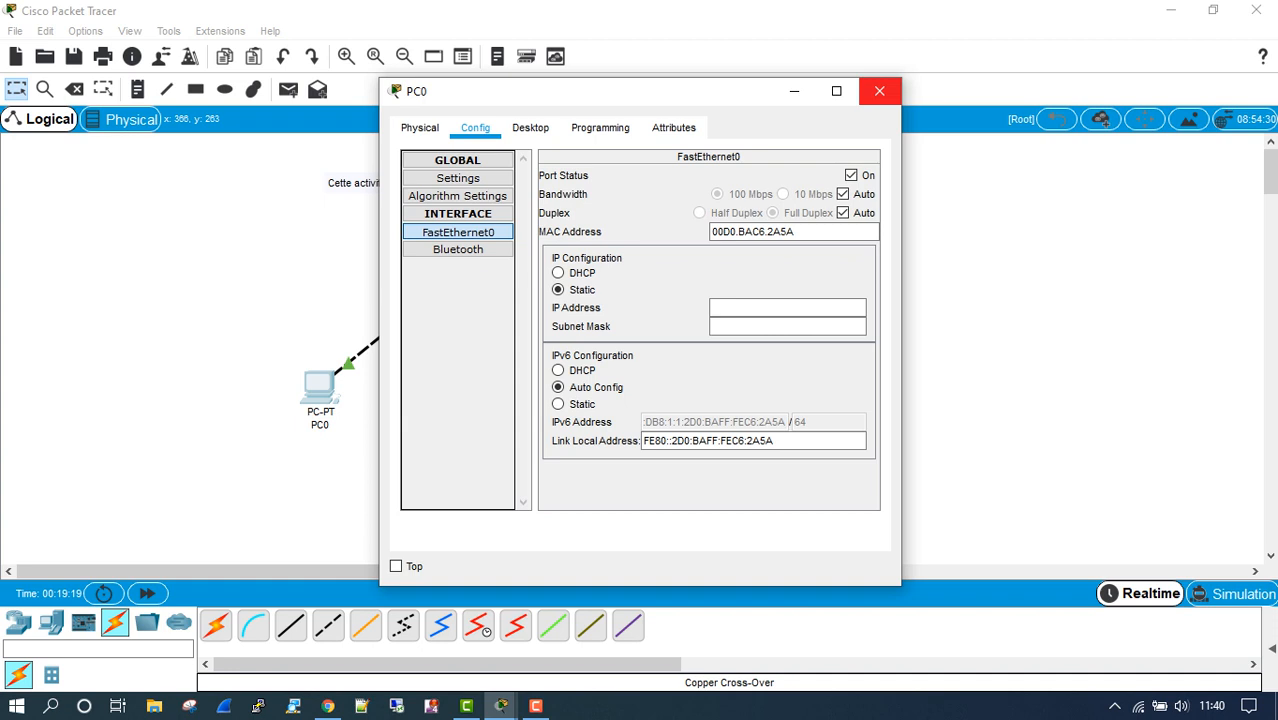
{"action": "left_click", "coordinate": [879, 91]}
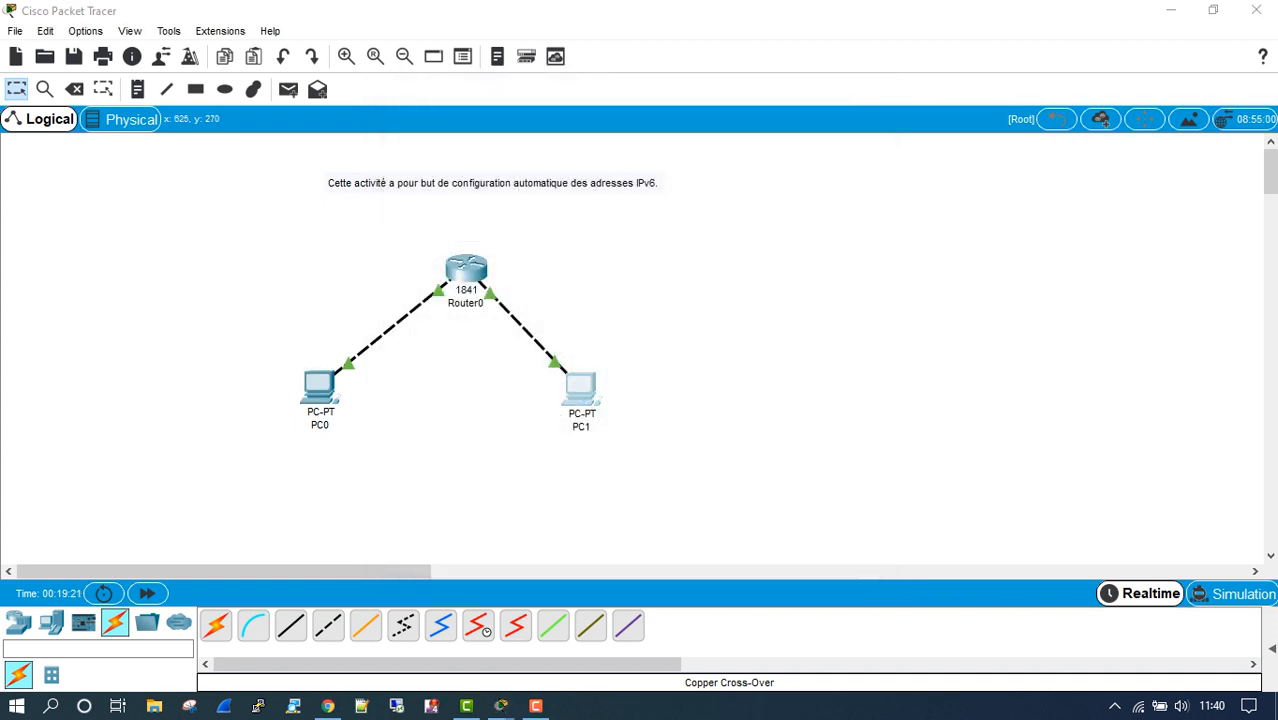
Set the IPv6 configuration of PC1's FastEthernet0 interface to Auto Config and close the PC1 window.
{"action": "left_click", "coordinate": [581, 387]}
{"action": "left_click", "coordinate": [475, 127]}
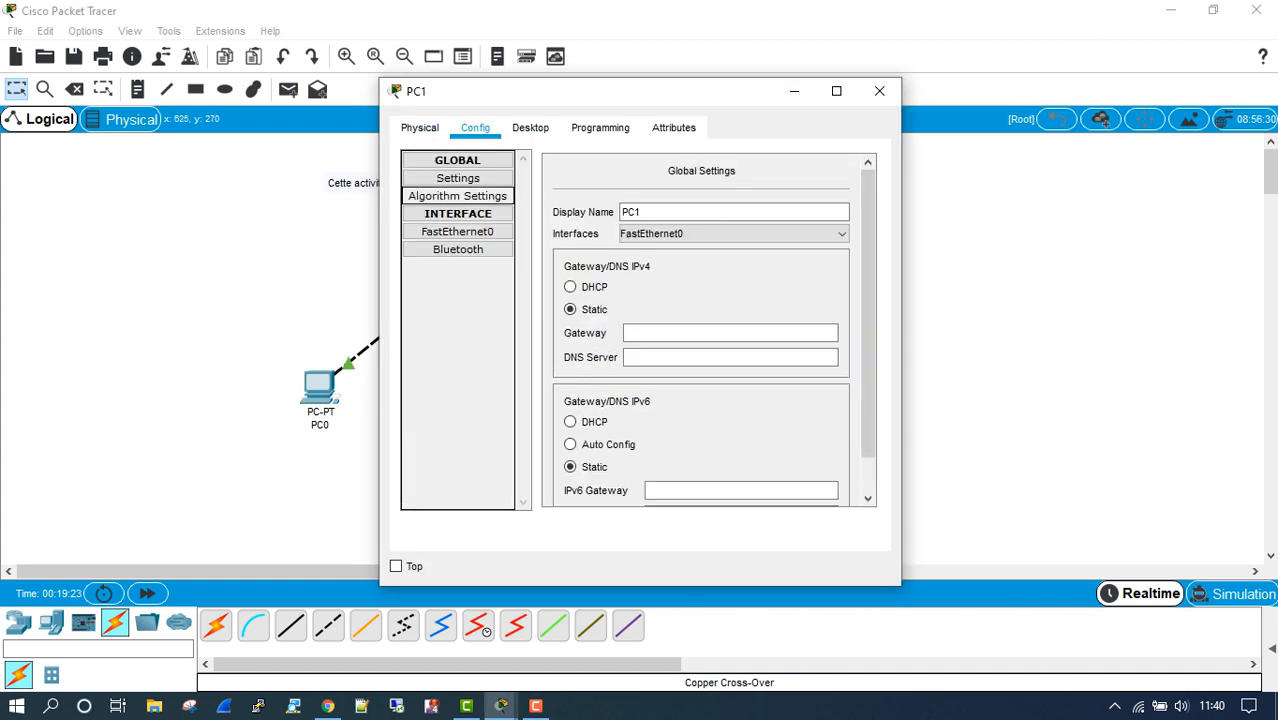
{"action": "left_click", "coordinate": [458, 232]}
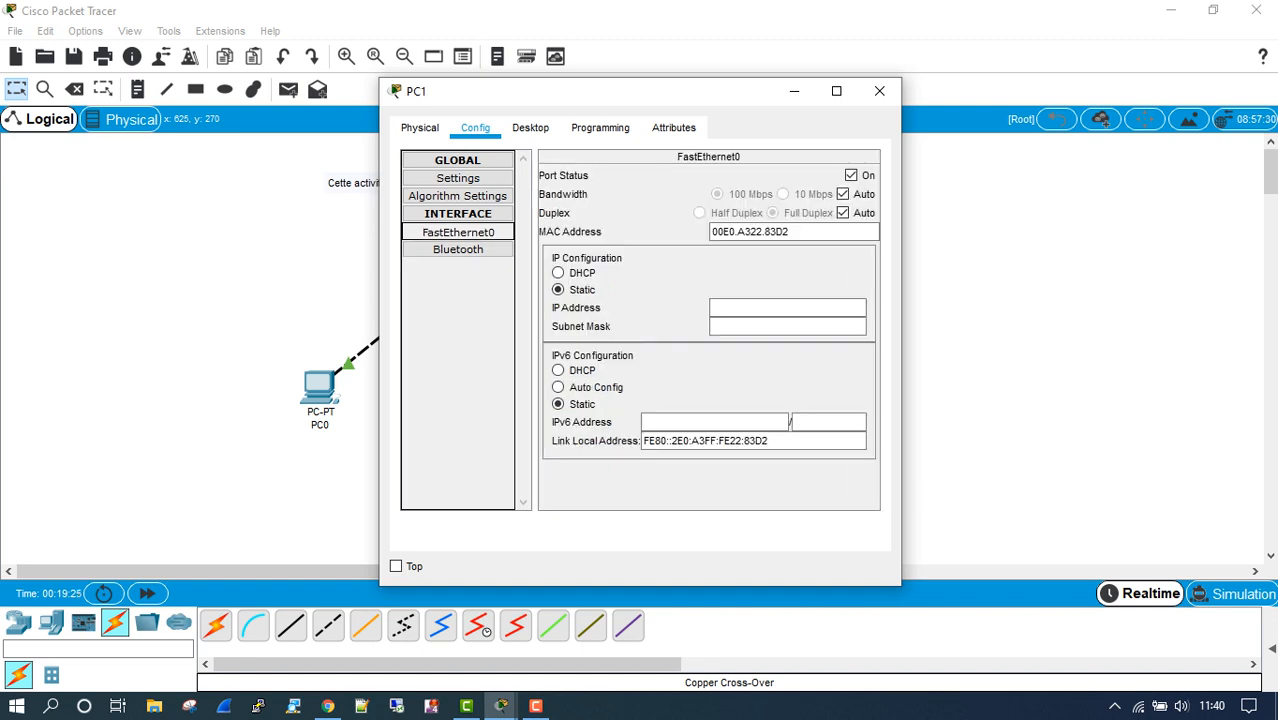
{"action": "left_click", "coordinate": [558, 387]}
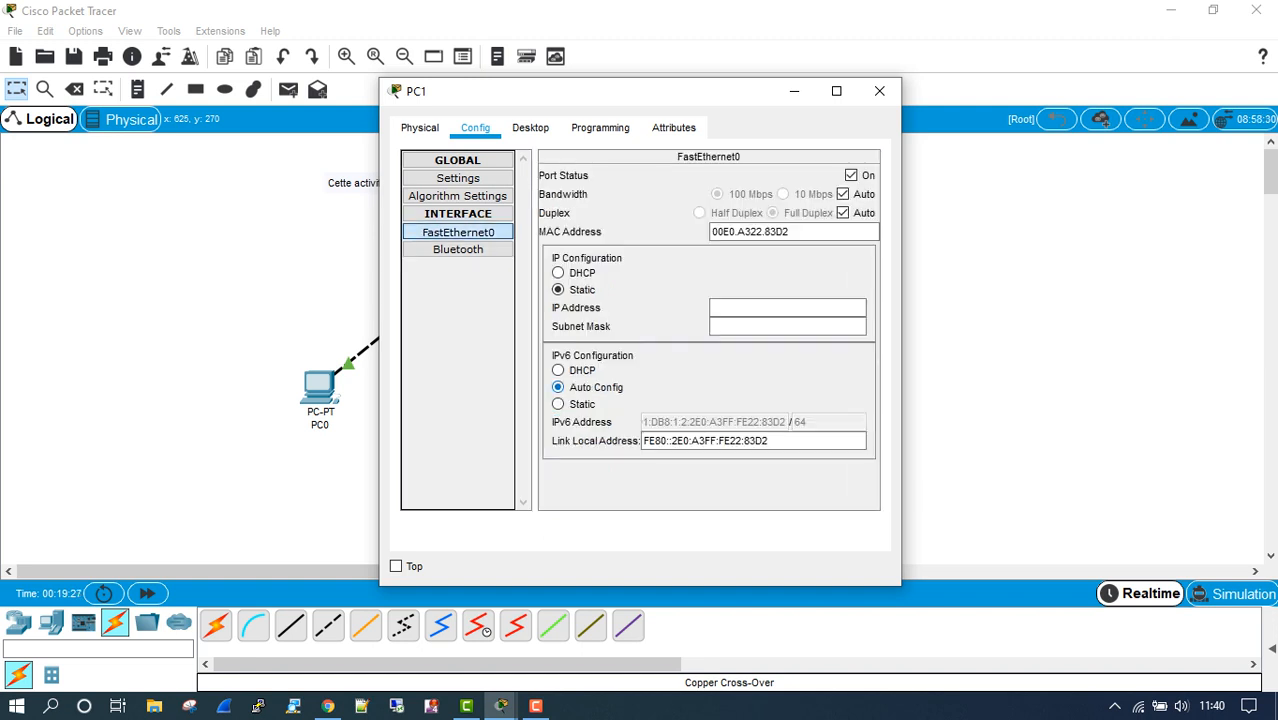
{"action": "left_click", "coordinate": [879, 91]}
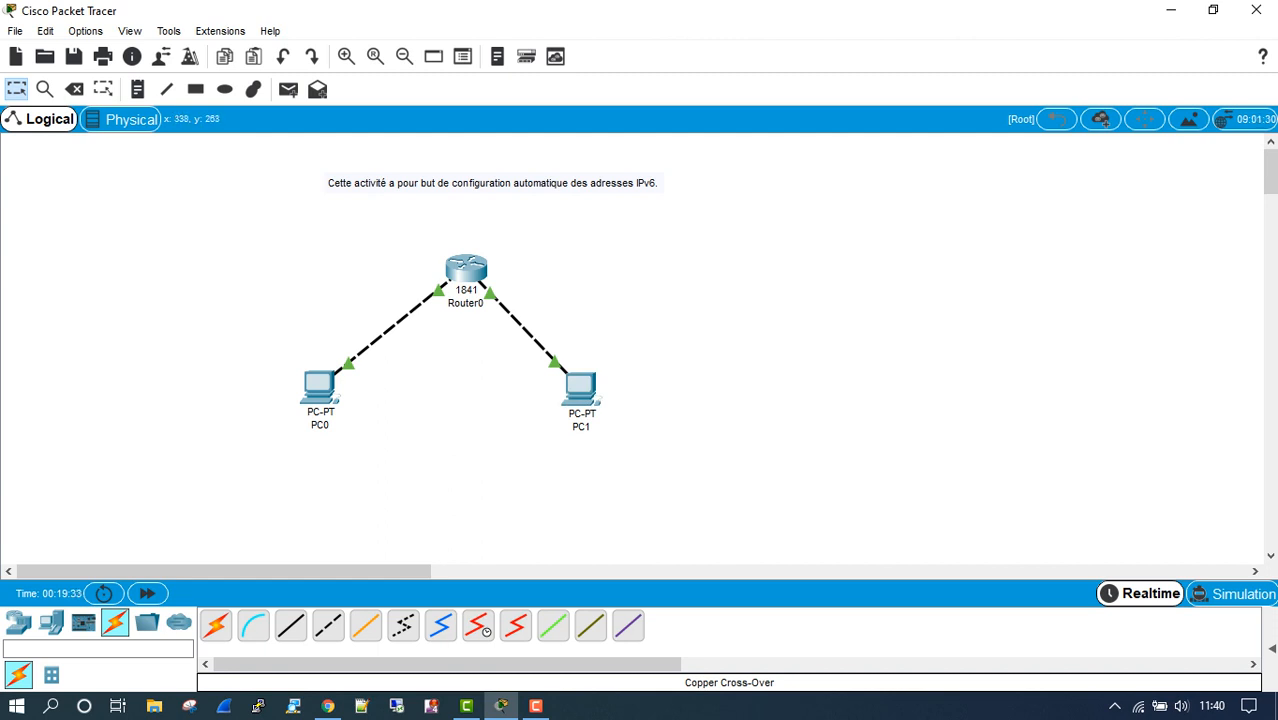
Show PC0's FastEthernet0 settings in a window beside the topology and keep that window on top.
{"action": "mouse_move", "coordinate": [320, 390]}
{"action": "left_click", "coordinate": [319, 425]}
{"action": "left_click_drag", "start_coordinate": [319, 425], "coordinate": [286, 423]}
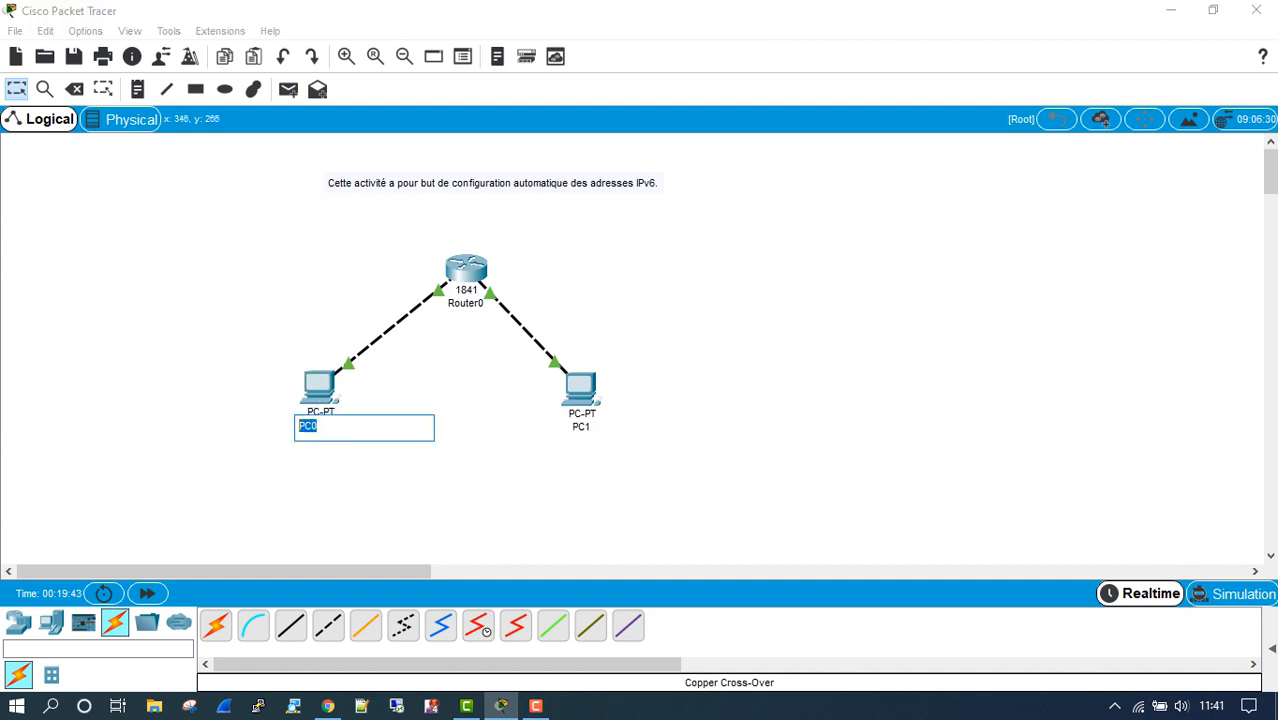
{"action": "left_click", "coordinate": [320, 386]}
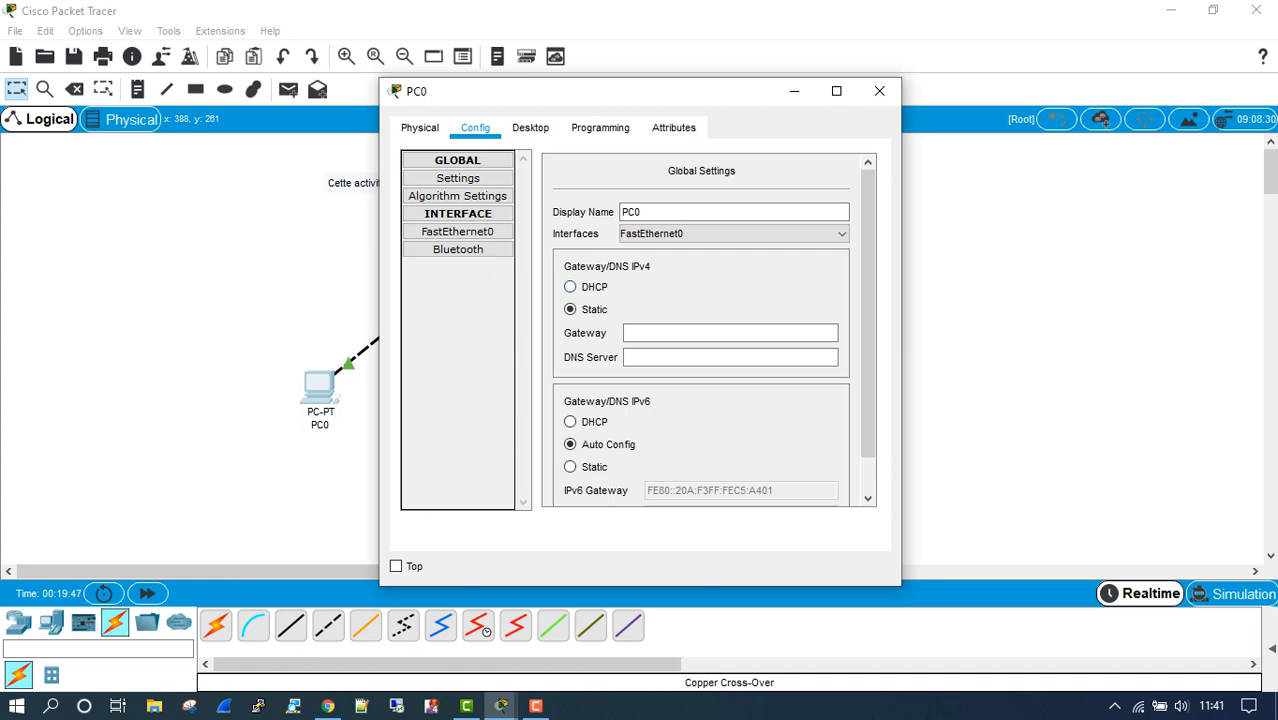
{"action": "left_click", "coordinate": [458, 232]}
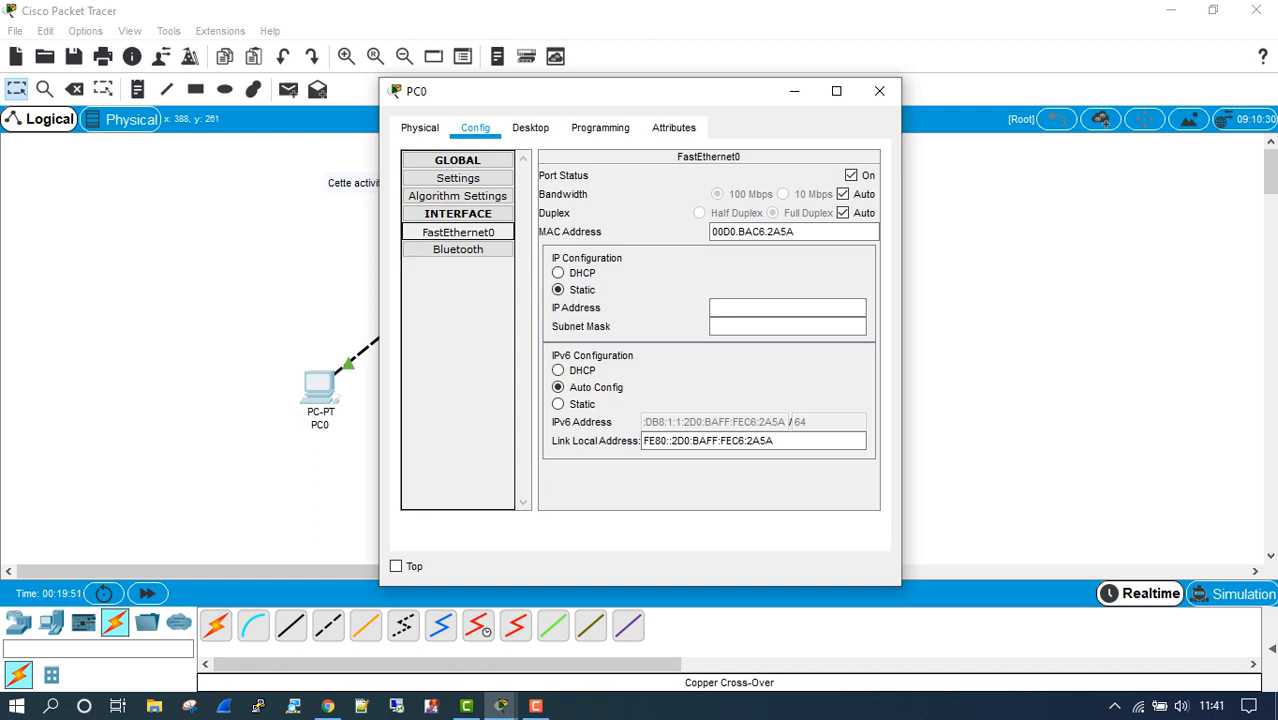
{"action": "left_click_drag", "start_coordinate": [600, 91], "coordinate": [854, 39]}
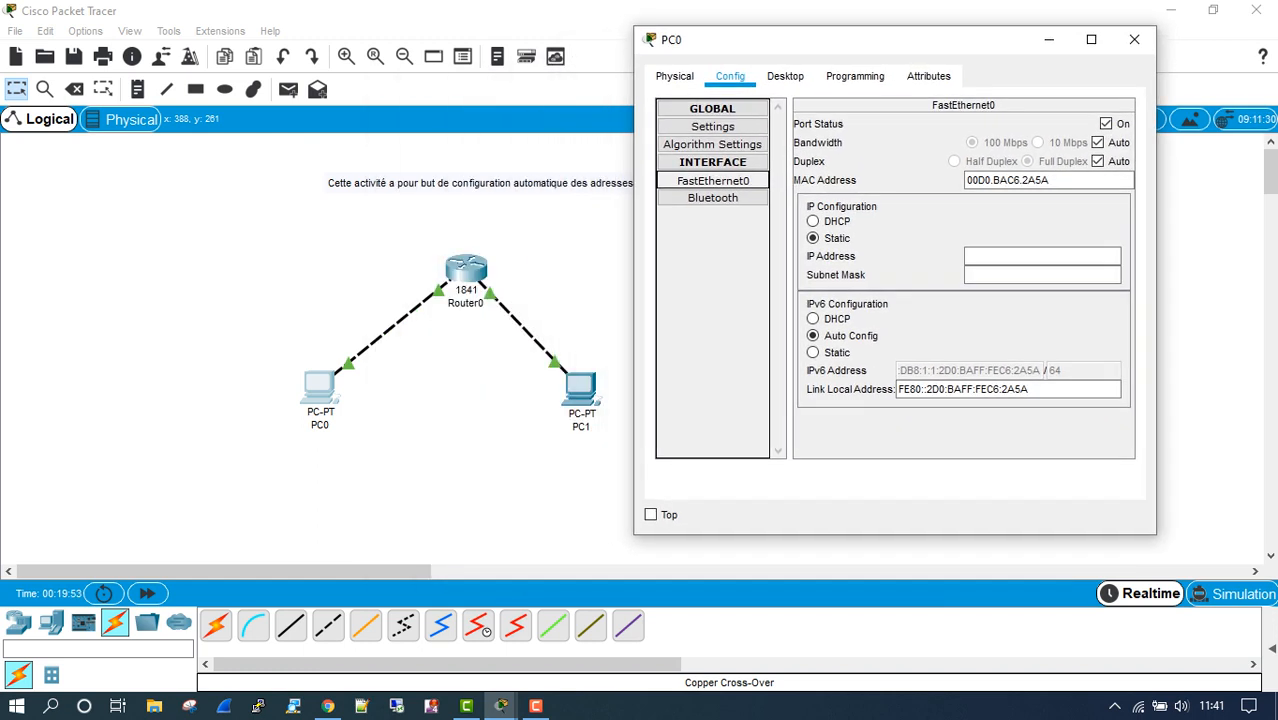
{"action": "left_click", "coordinate": [651, 514]}
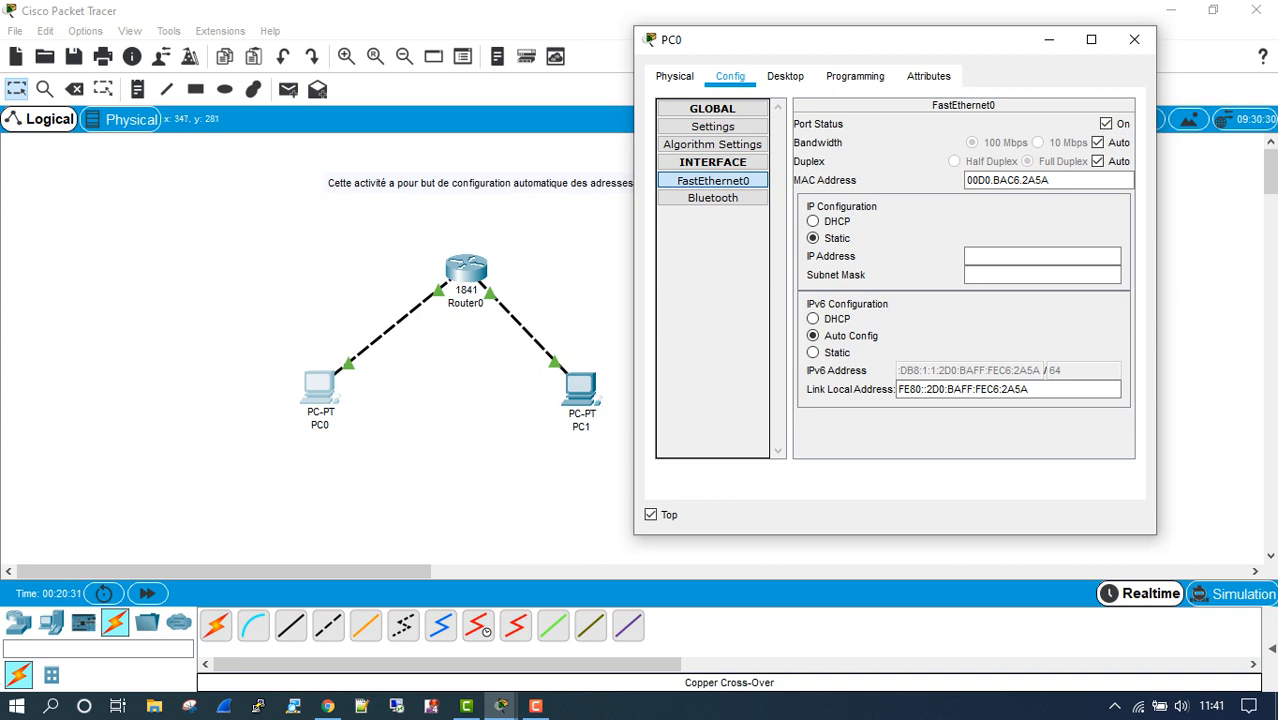
Rename PC0 as 2001 in the topology.
{"action": "left_click", "coordinate": [319, 424]}
{"action": "left_click_drag", "start_coordinate": [319, 426], "coordinate": [298, 426]}
{"action": "type", "text": "2001"}
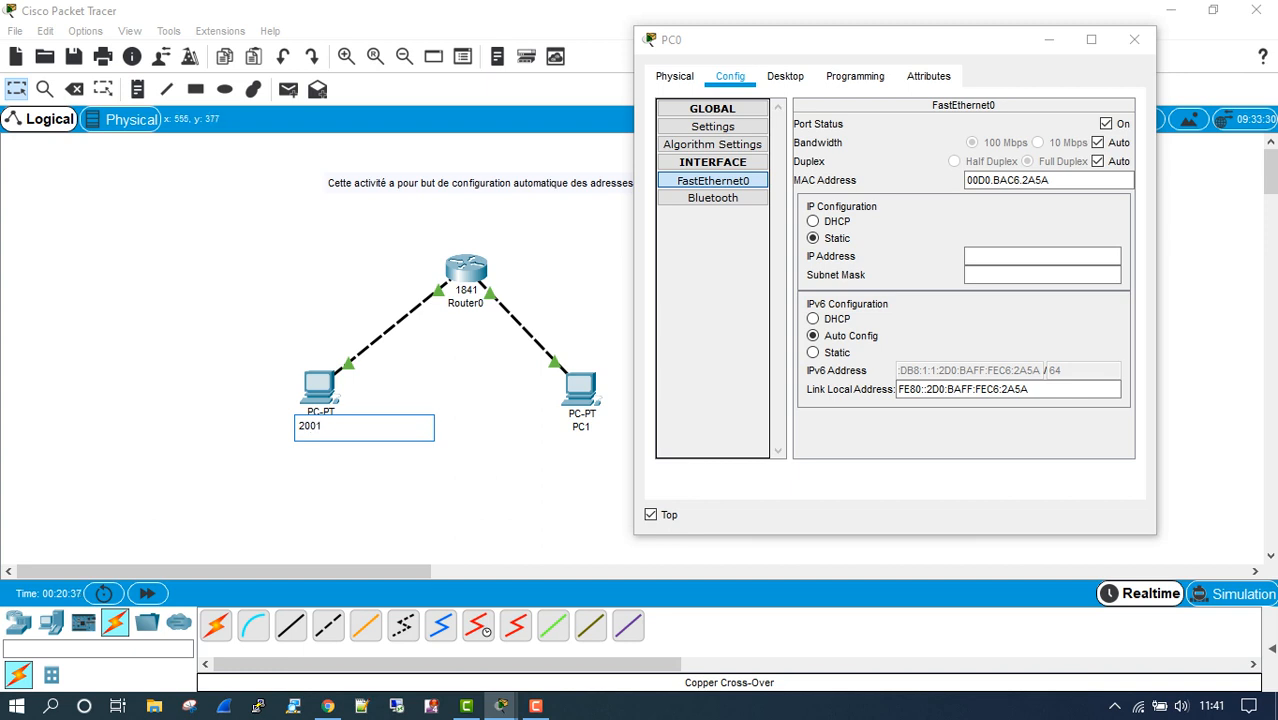
{"action": "key", "text": "Return"}
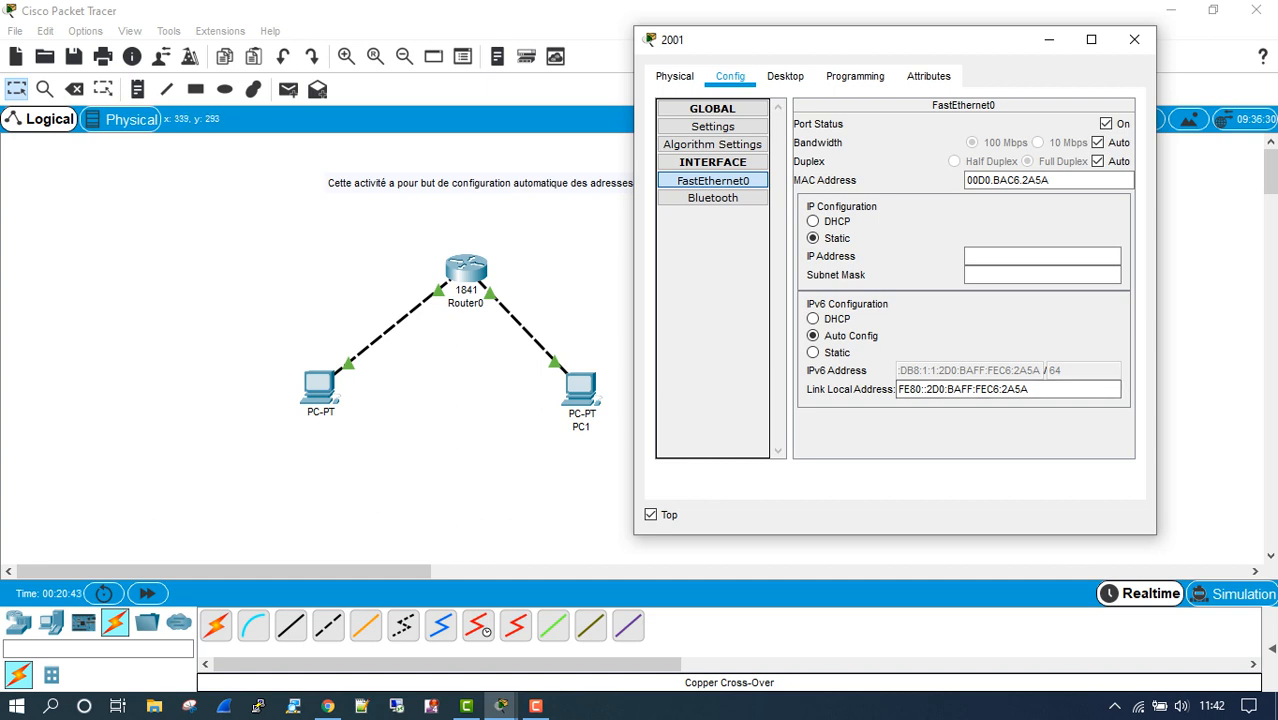
Extend the 2001 label to the full address 2001:db8:1:1:2d0:baff:fec6:2a5a and close that PC's window.
{"action": "left_click", "coordinate": [328, 398]}
{"action": "left_click", "coordinate": [330, 420]}
{"action": "left_click", "coordinate": [329, 425]}
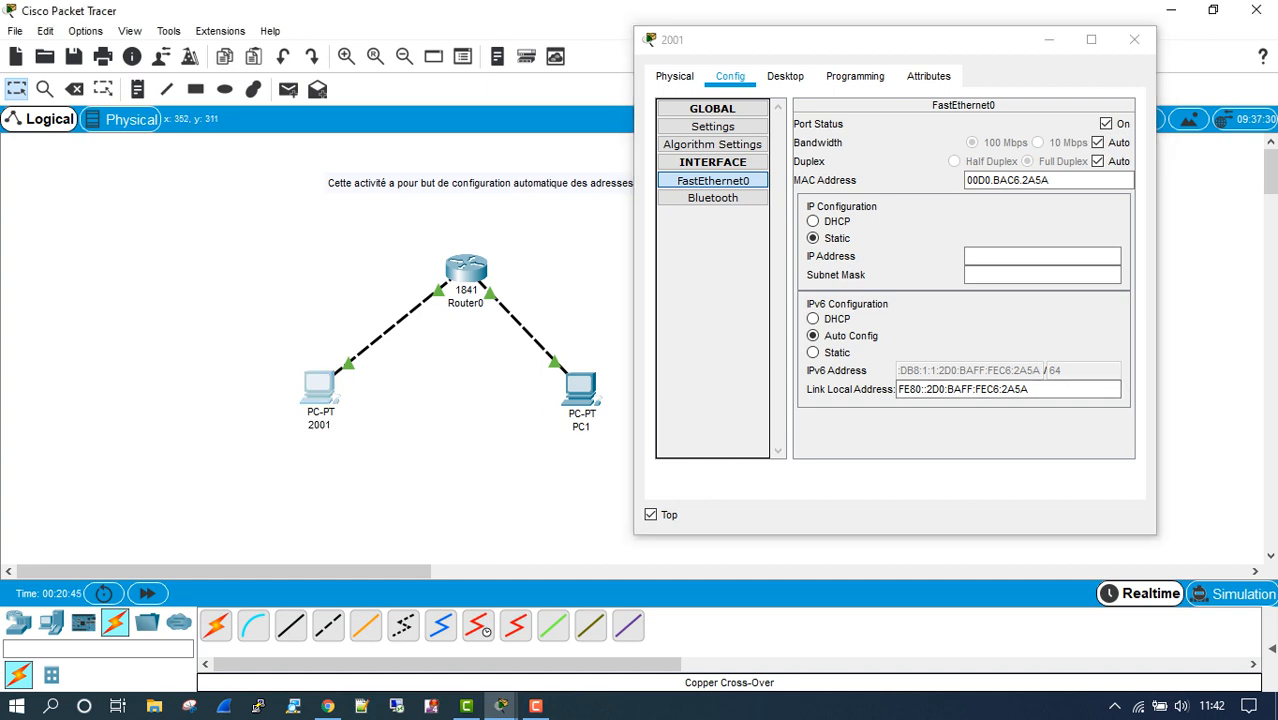
{"action": "left_click", "coordinate": [329, 426]}
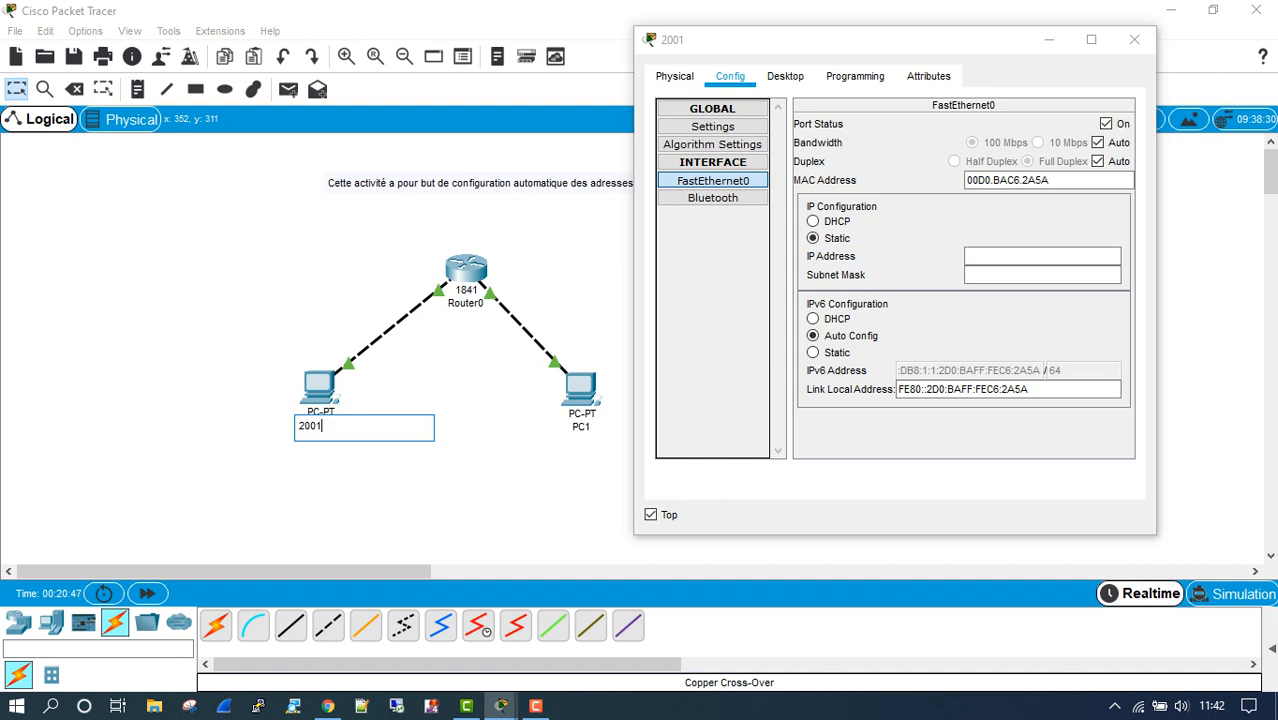
{"action": "type", "text": ":db8:1:1:2d0:"}
{"action": "type", "text": "baff:f"}
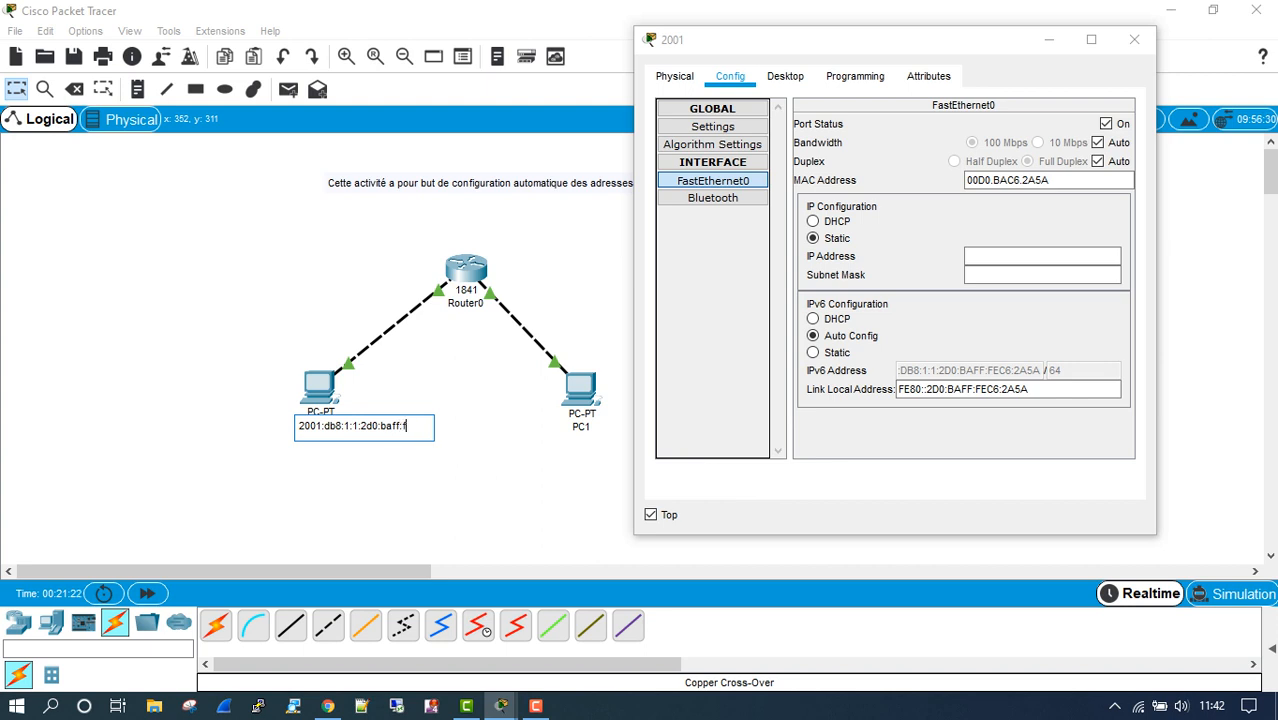
{"action": "type", "text": "ec6"}
{"action": "type", "text": ":2a5a"}
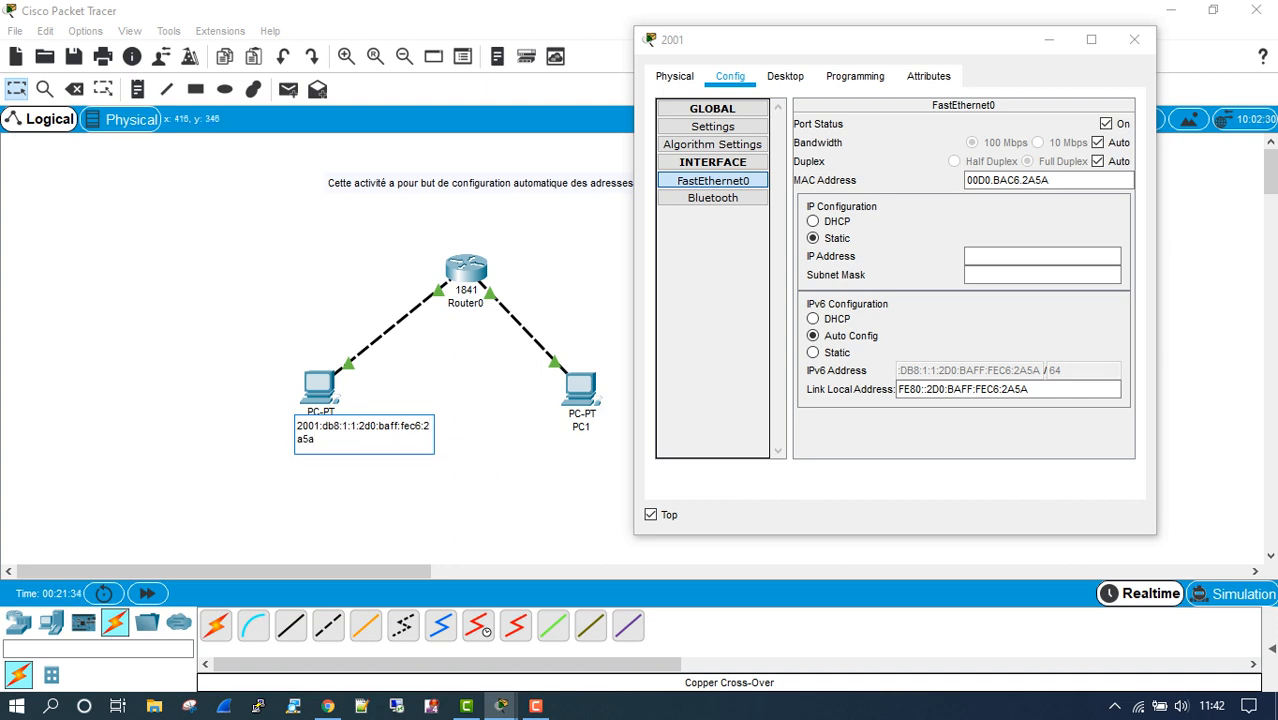
{"action": "key", "text": "Return"}
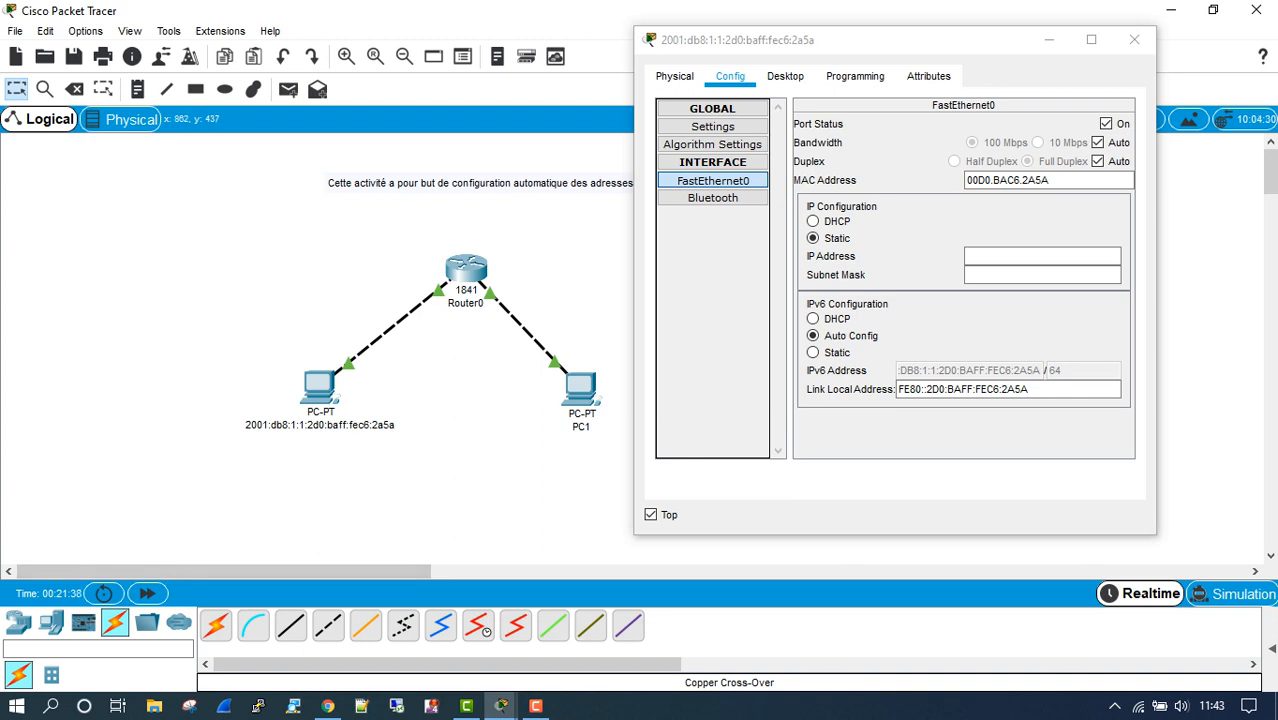
{"action": "left_click", "coordinate": [1134, 39]}
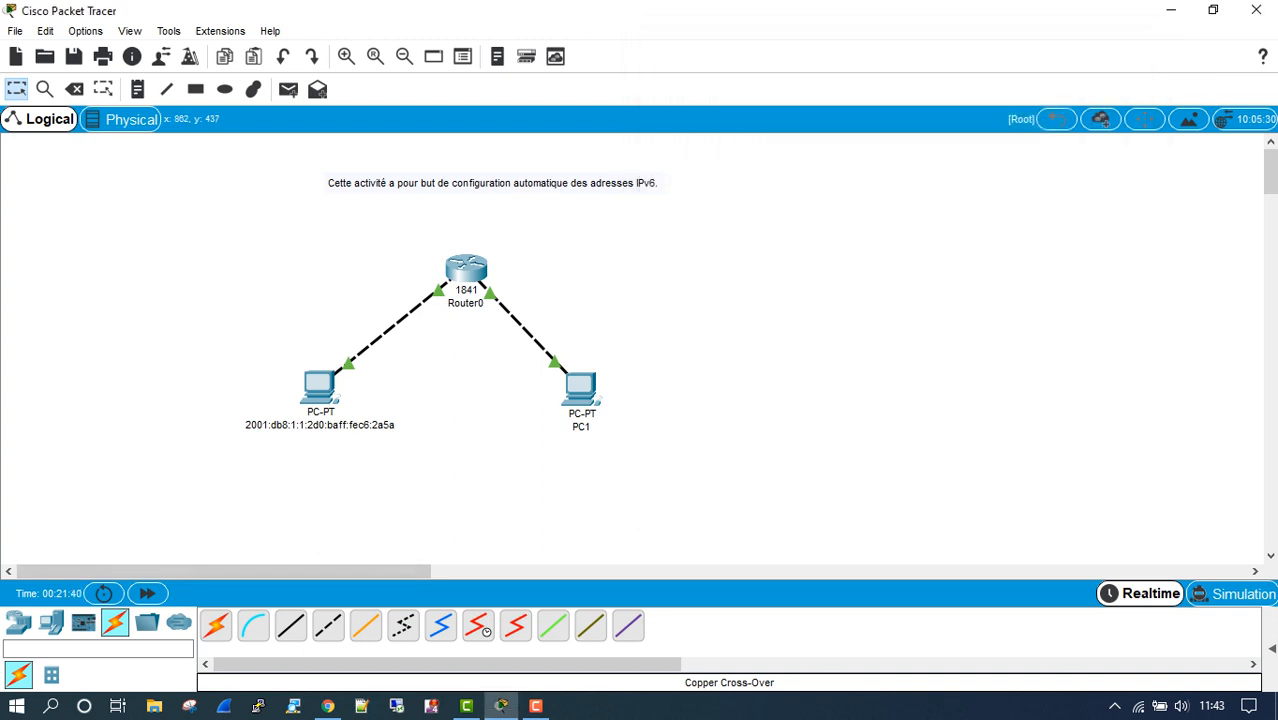
{"action": "left_click", "coordinate": [466, 268]}
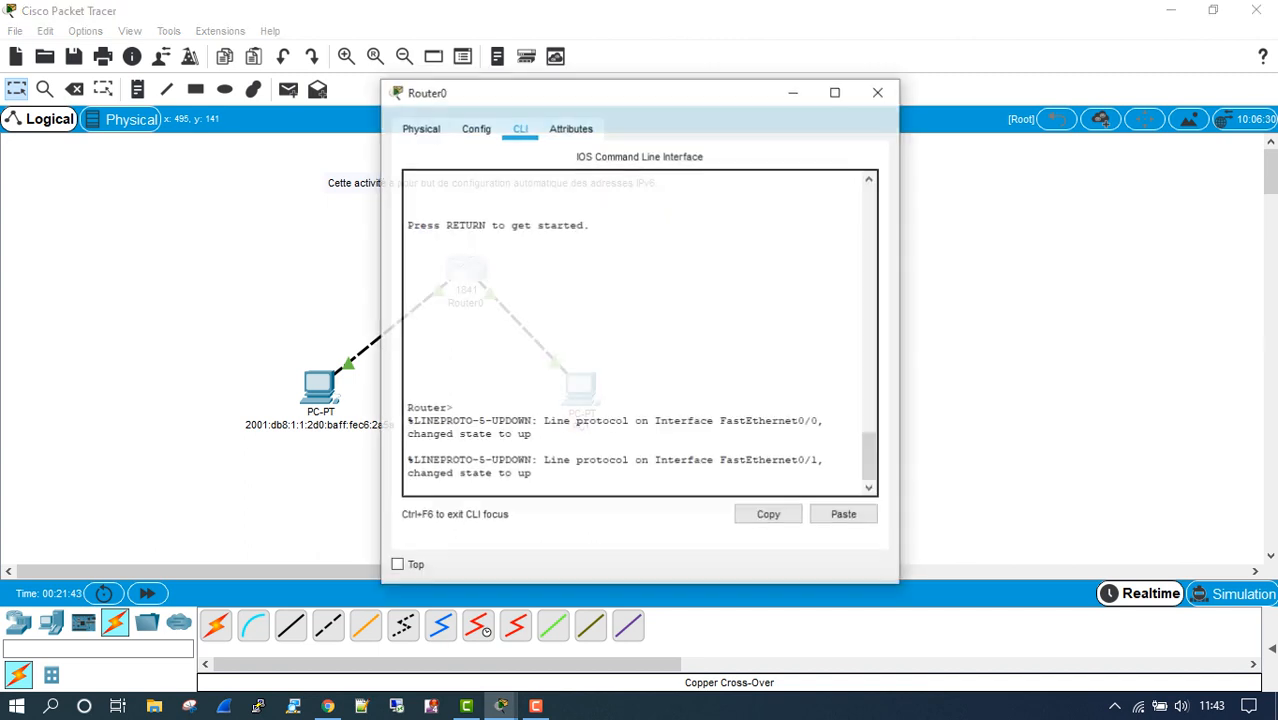
{"action": "left_click_drag", "start_coordinate": [500, 91], "coordinate": [751, 25]}
{"action": "left_click", "coordinate": [1134, 26]}
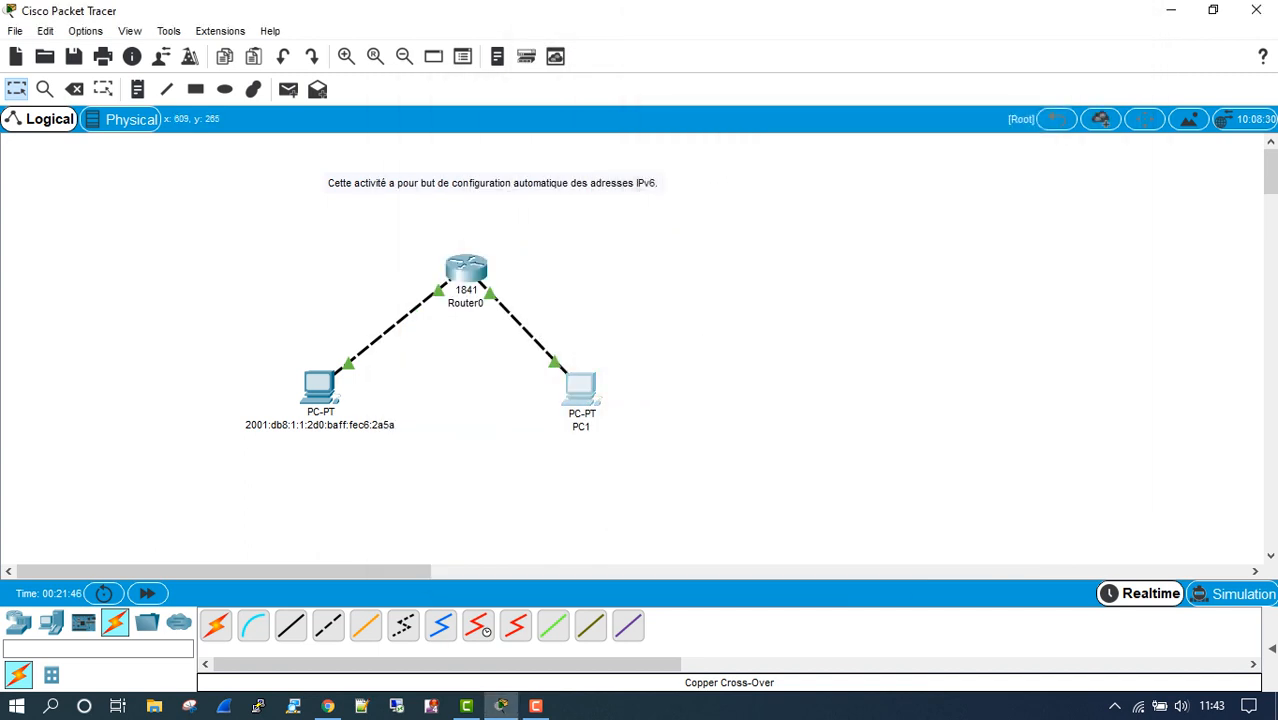
Show PC1's FastEthernet0 settings in a window beside the topology and keep that window on top.
{"action": "left_click", "coordinate": [580, 388]}
{"action": "left_click_drag", "start_coordinate": [600, 91], "coordinate": [900, 43]}
{"action": "left_click", "coordinate": [759, 184]}
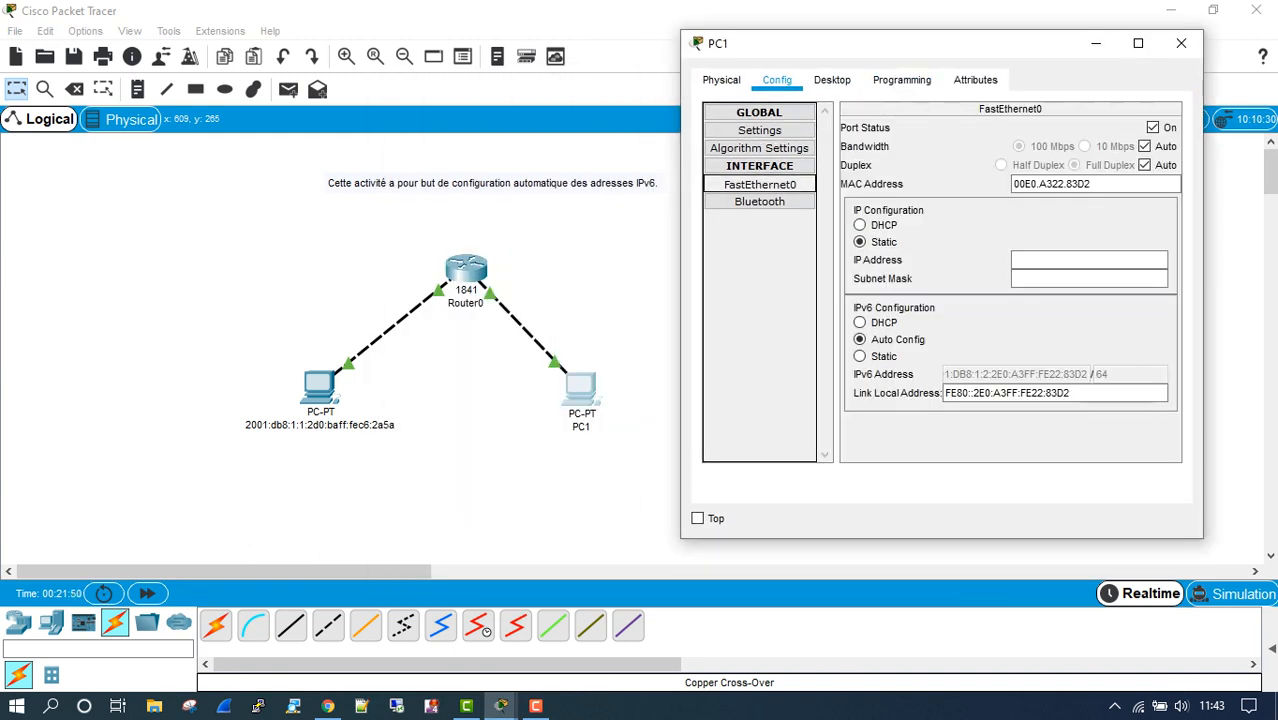
{"action": "left_click", "coordinate": [698, 518]}
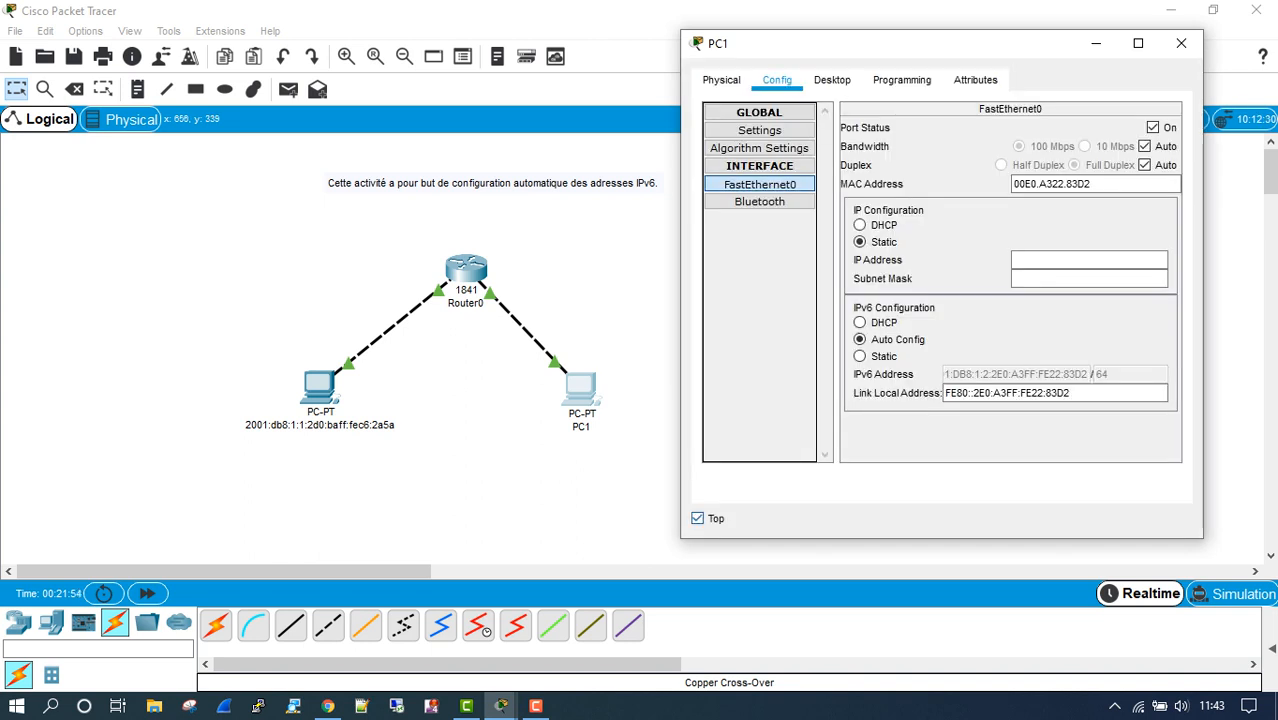
Rename PC1 as 2001:db8:1:2 in the topology.
{"action": "left_click", "coordinate": [572, 428]}
{"action": "key", "text": "ctrl+a"}
{"action": "type", "text": "20"}
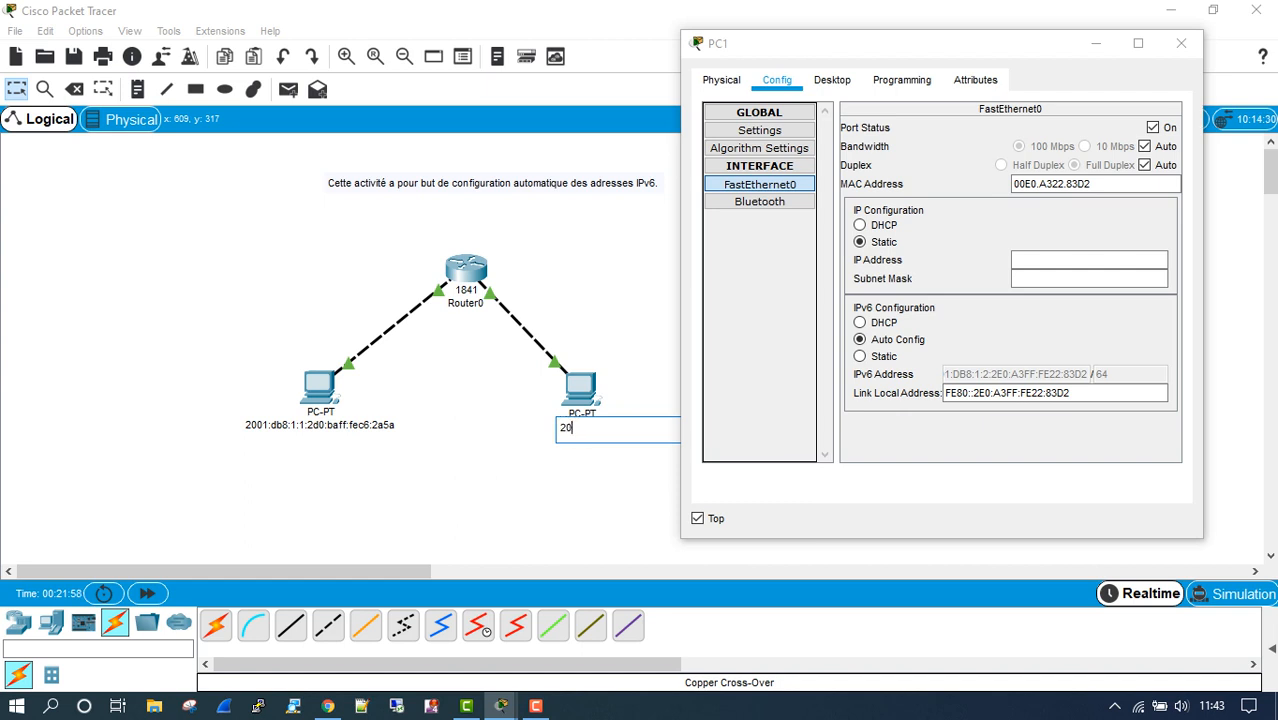
{"action": "type", "text": "01:db8:1:2"}
{"action": "key", "text": "Return"}
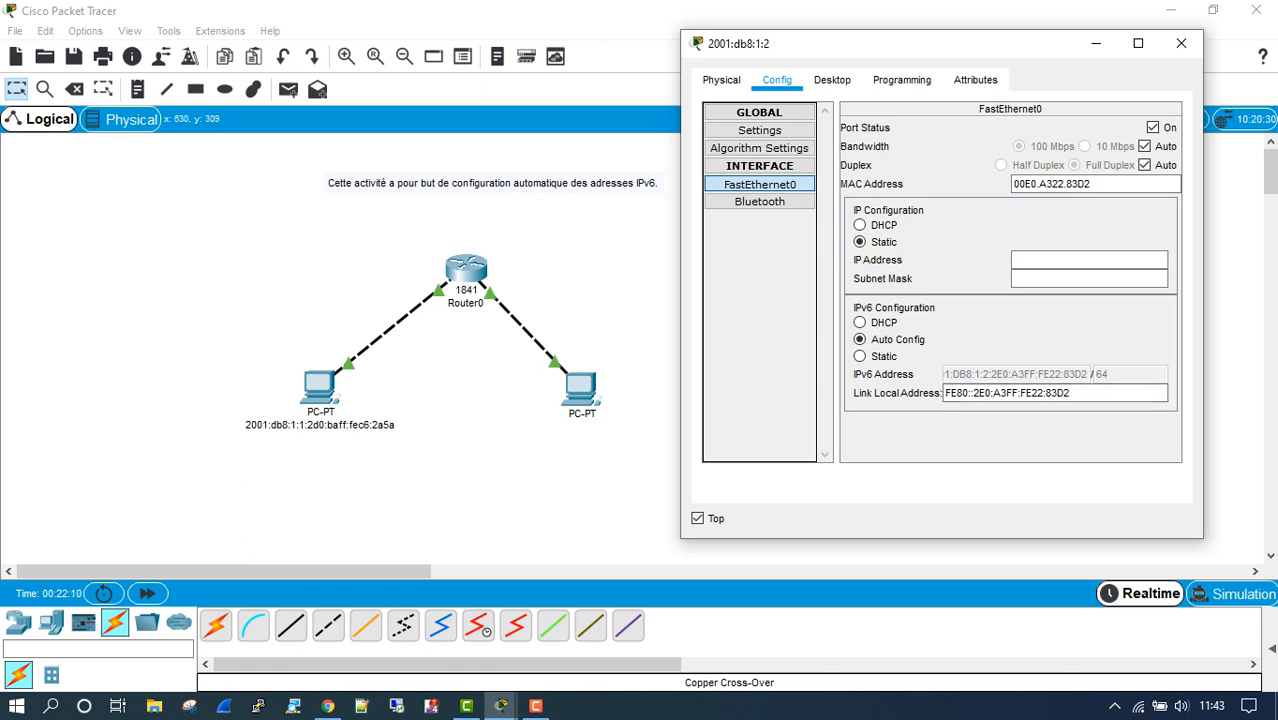
Extend the 2001:db8:1:2 label to the full address 2001:db8:1:2:2e0:a3ff:fe22:83d2 and close that PC's window.
{"action": "left_click", "coordinate": [609, 429]}
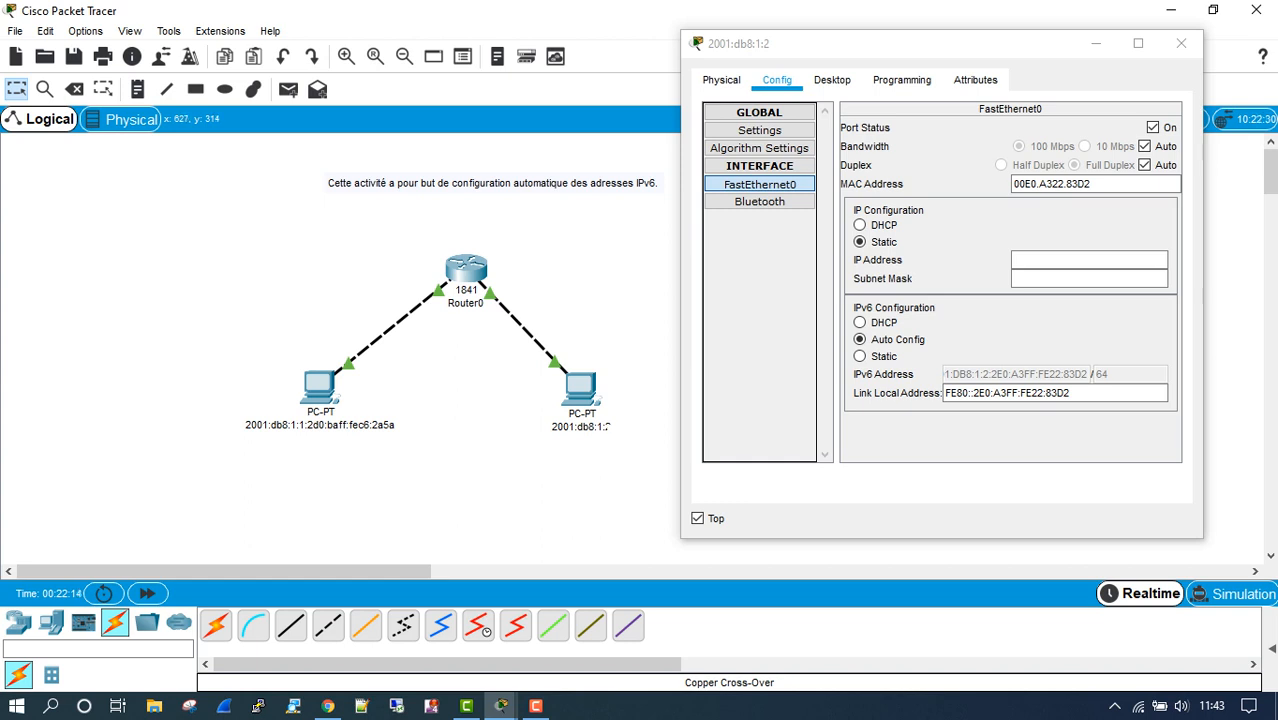
{"action": "left_click", "coordinate": [604, 429]}
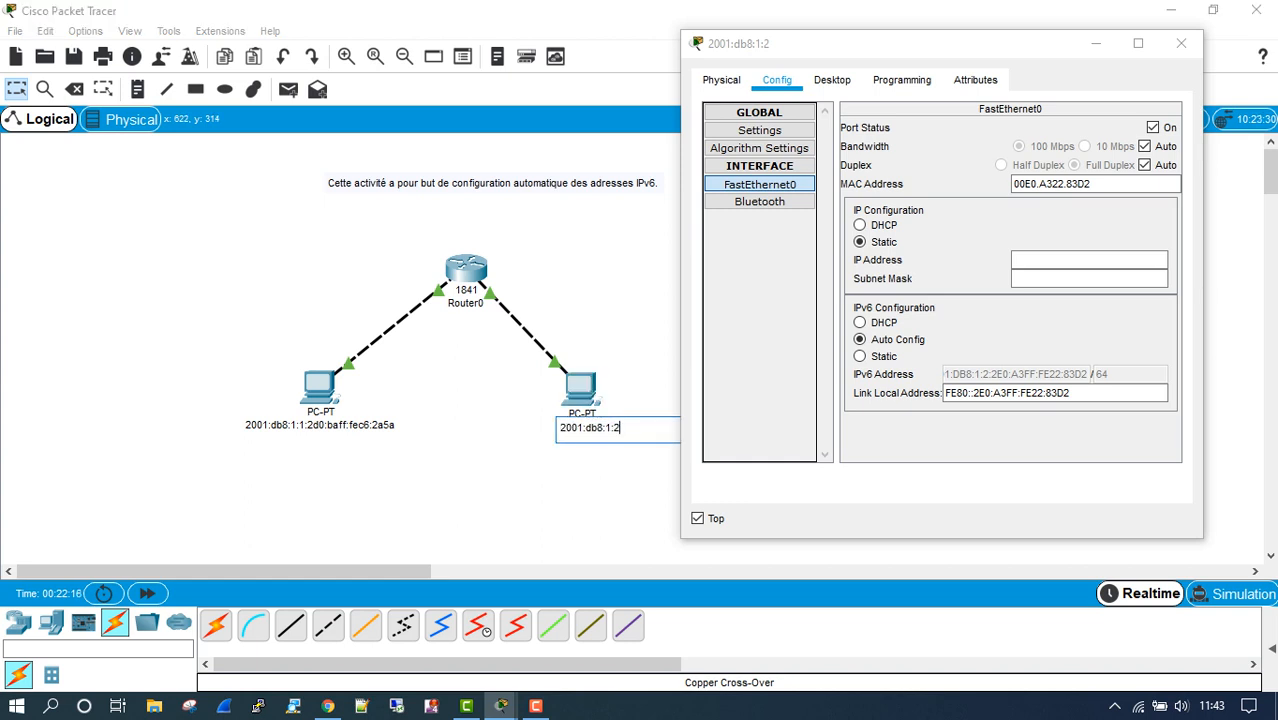
{"action": "type", "text": ":2e0:a3ff:fe22:83"}
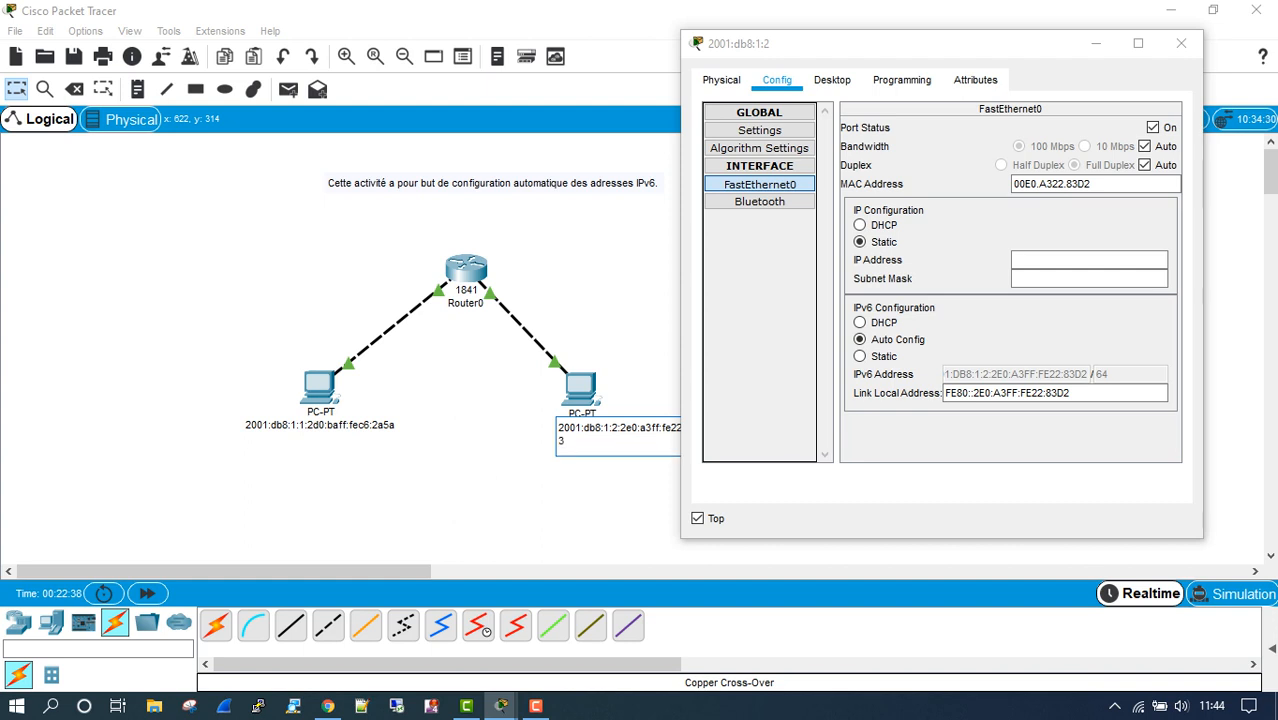
{"action": "type", "text": "d2"}
{"action": "key", "text": "Return"}
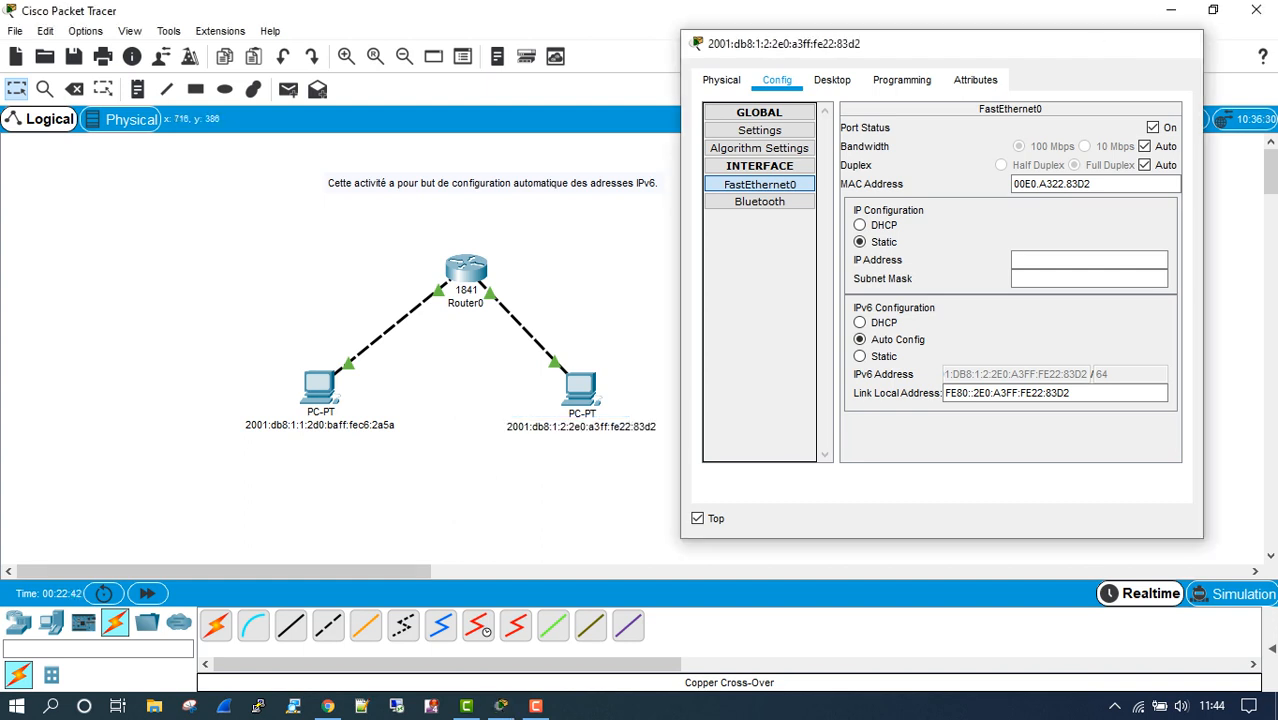
{"action": "left_click", "coordinate": [1181, 43]}
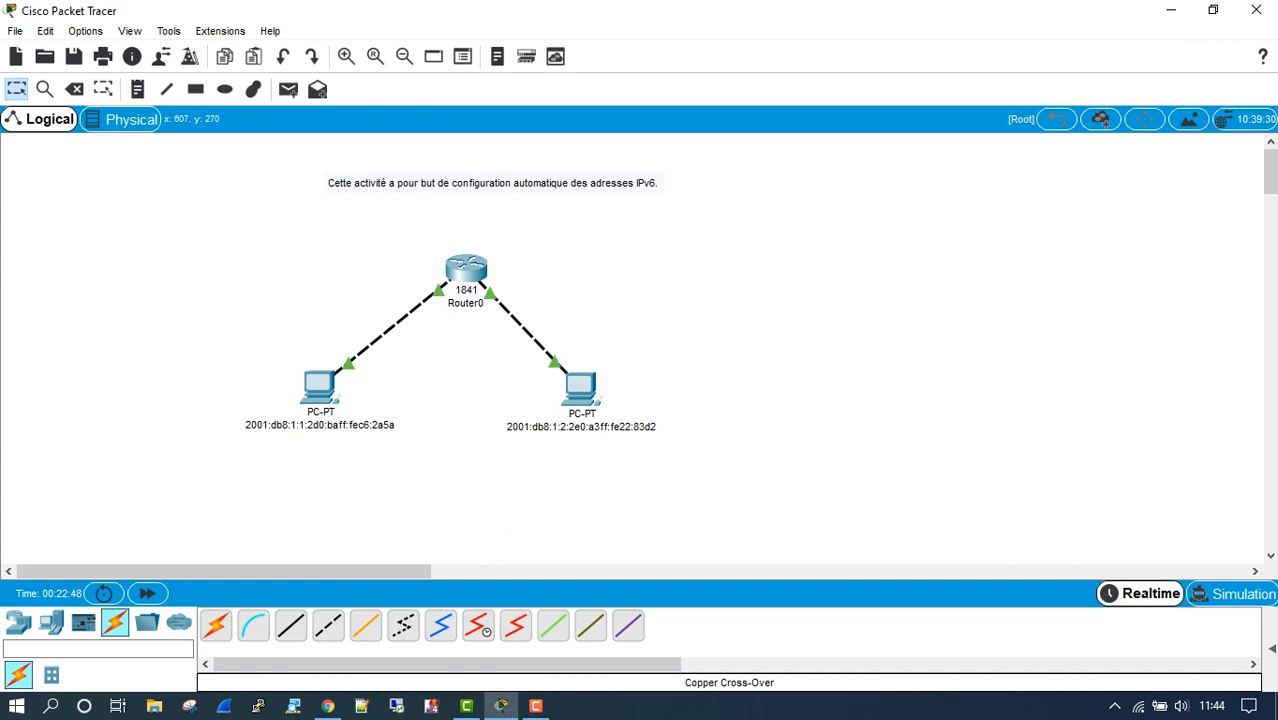
Copy the IPv6 address 2001:db8:1:2:2e0:a3ff:fe22:83d2 from the second PC's label.
{"action": "mouse_move", "coordinate": [569, 386]}
{"action": "left_click", "coordinate": [597, 423]}
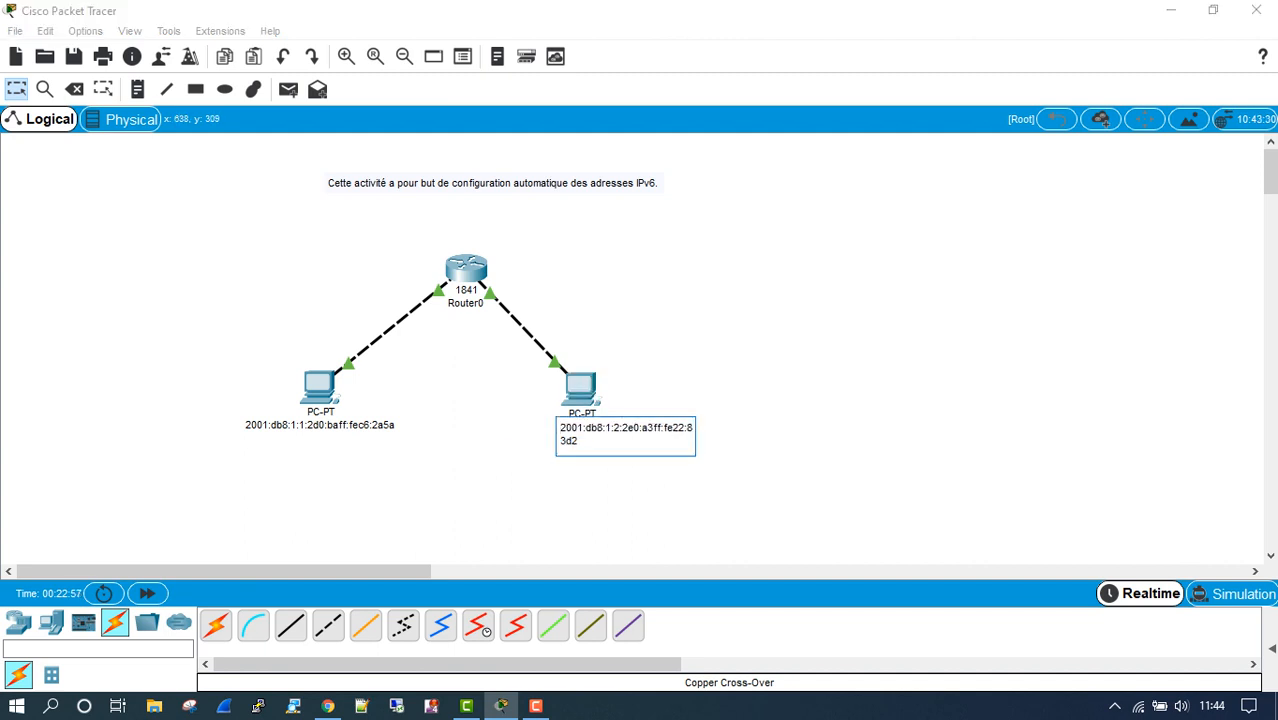
{"action": "key", "text": "ctrl+a"}
{"action": "key", "text": "ctrl+c"}
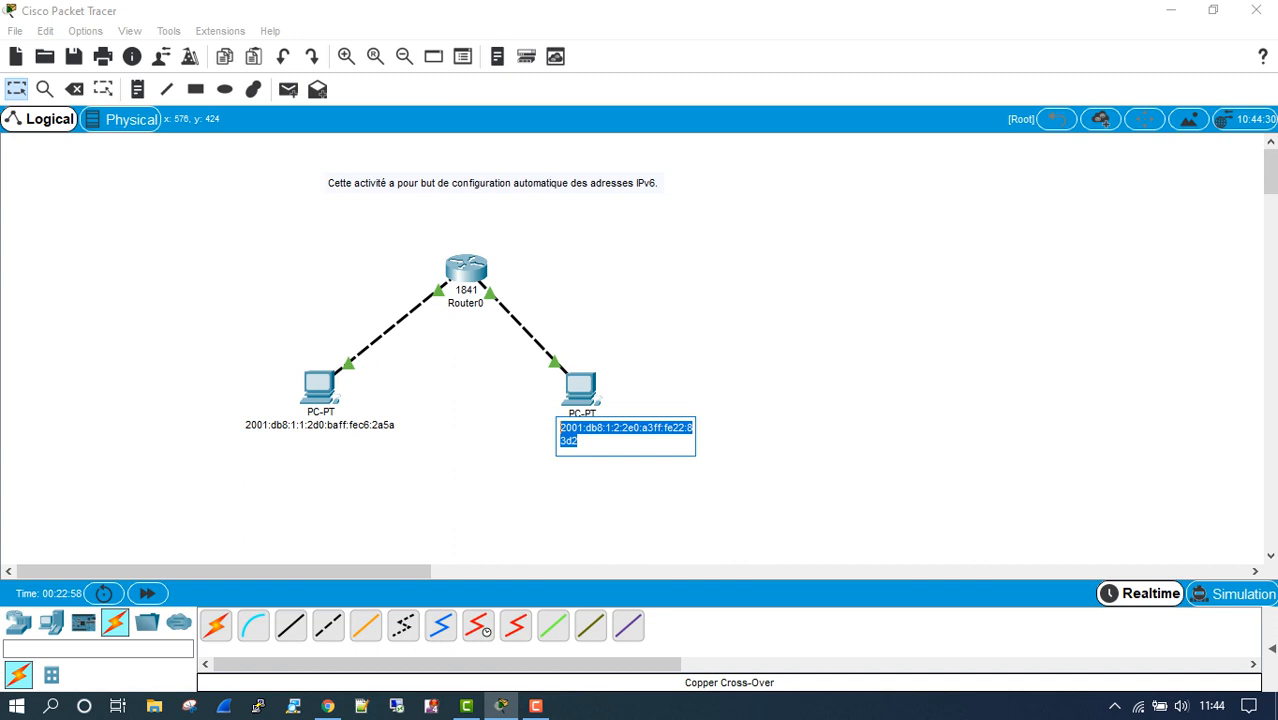
Ping 2001:db8:1:2:2e0:a3ff:fe22:83d2 from the first PC's command prompt and close that PC's window.
{"action": "left_click", "coordinate": [319, 385]}
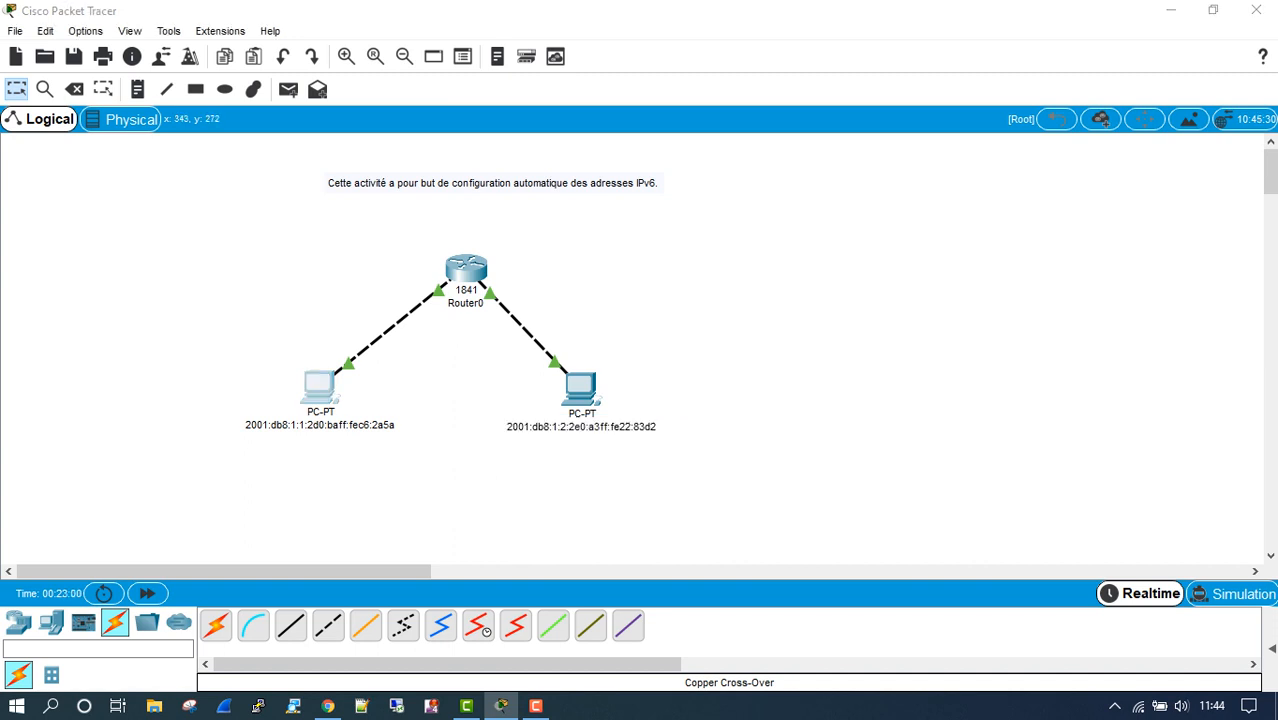
{"action": "left_click", "coordinate": [530, 127]}
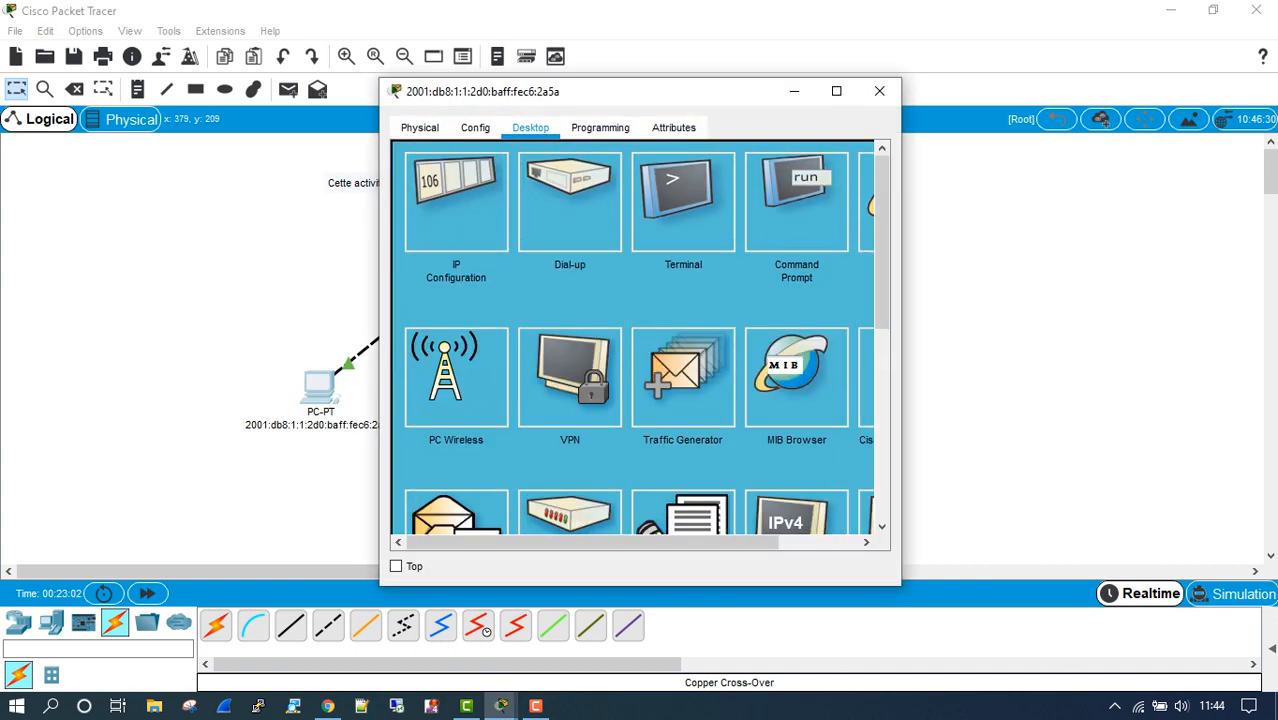
{"action": "left_click", "coordinate": [796, 203]}
{"action": "type", "text": "ping"}
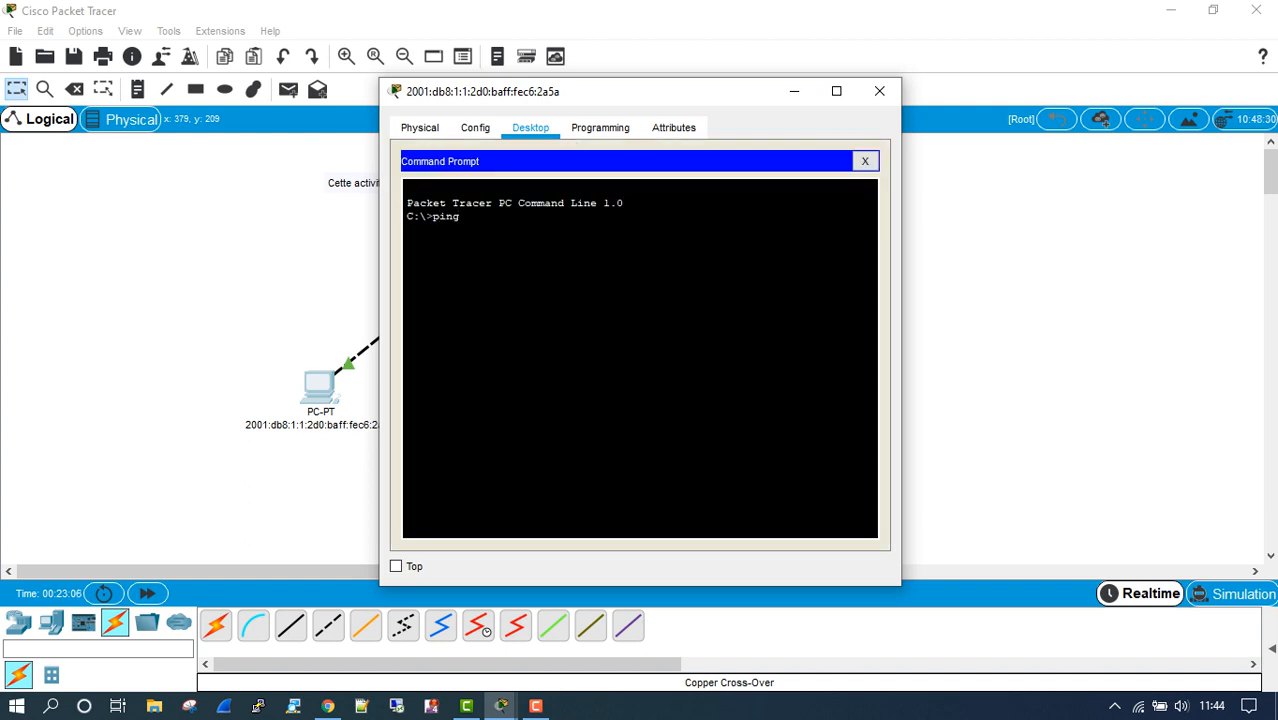
{"action": "right_click", "coordinate": [465, 218]}
{"action": "left_click", "coordinate": [510, 250]}
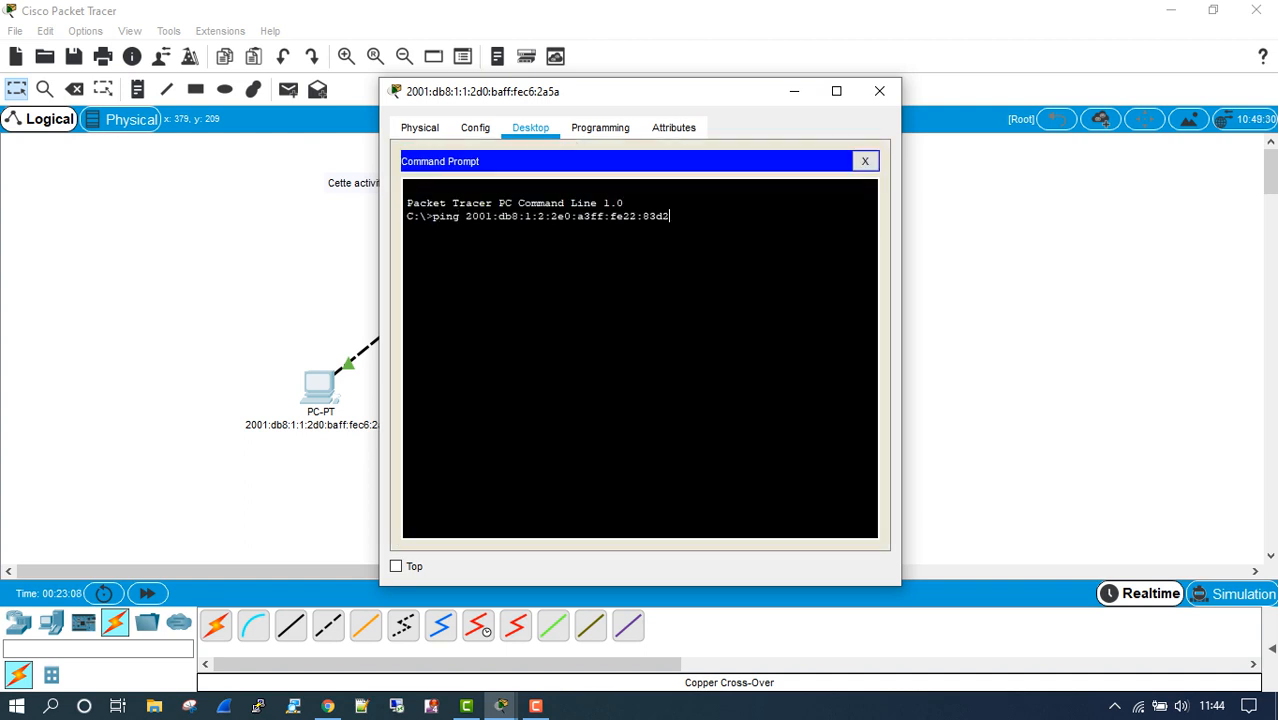
{"action": "key", "text": "Return"}
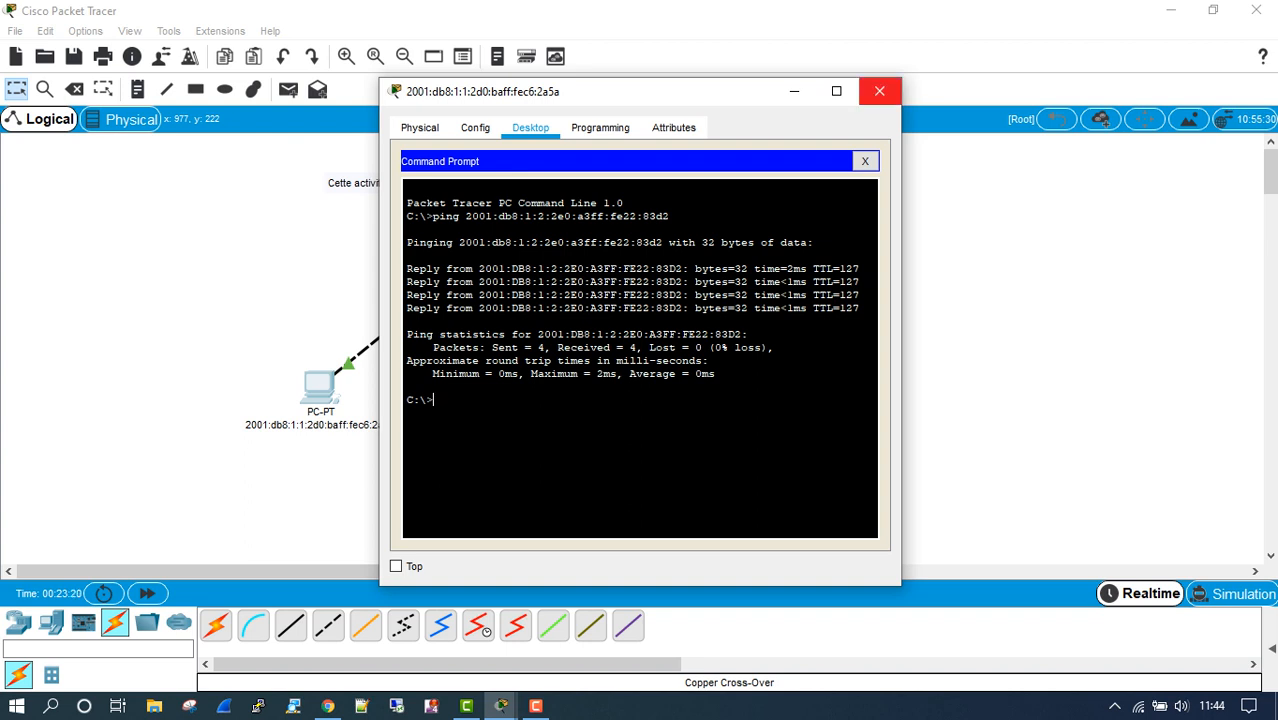
{"action": "left_click", "coordinate": [879, 91]}
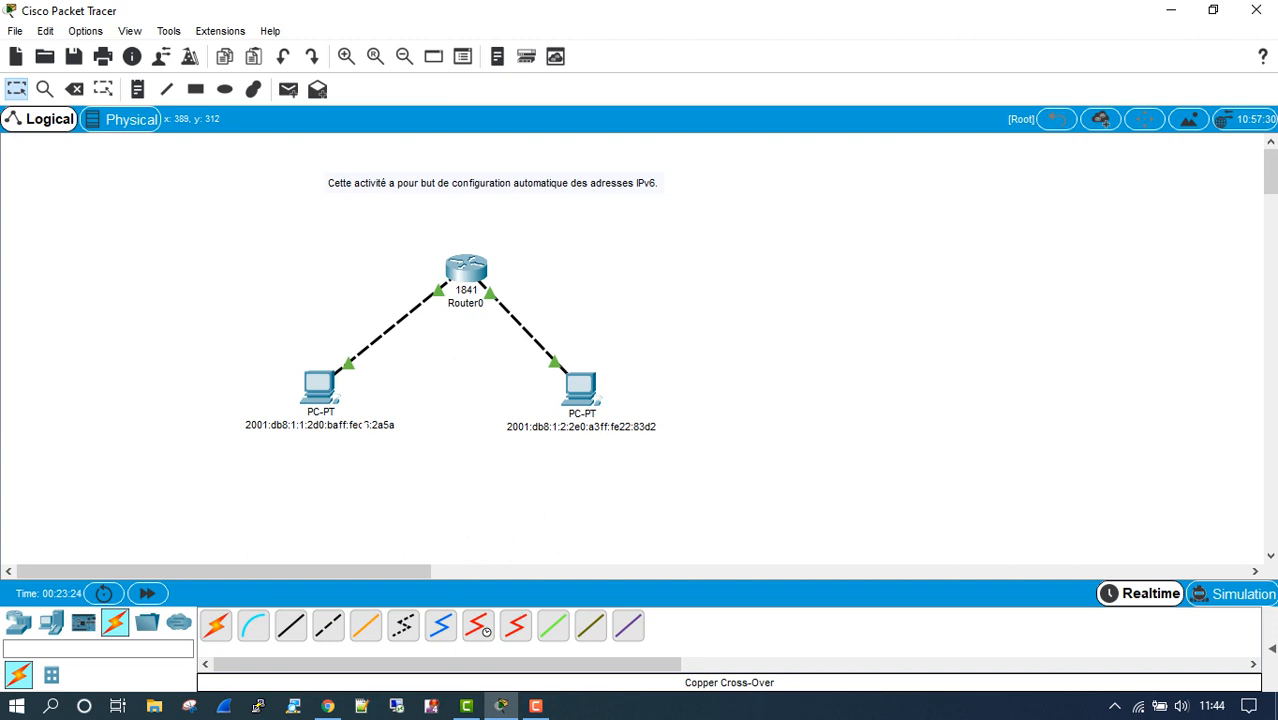
Copy the IPv6 address 2001:db8:1:1:2d0:baff:fec6:2a5a from the first PC's label.
{"action": "left_click", "coordinate": [319, 388]}
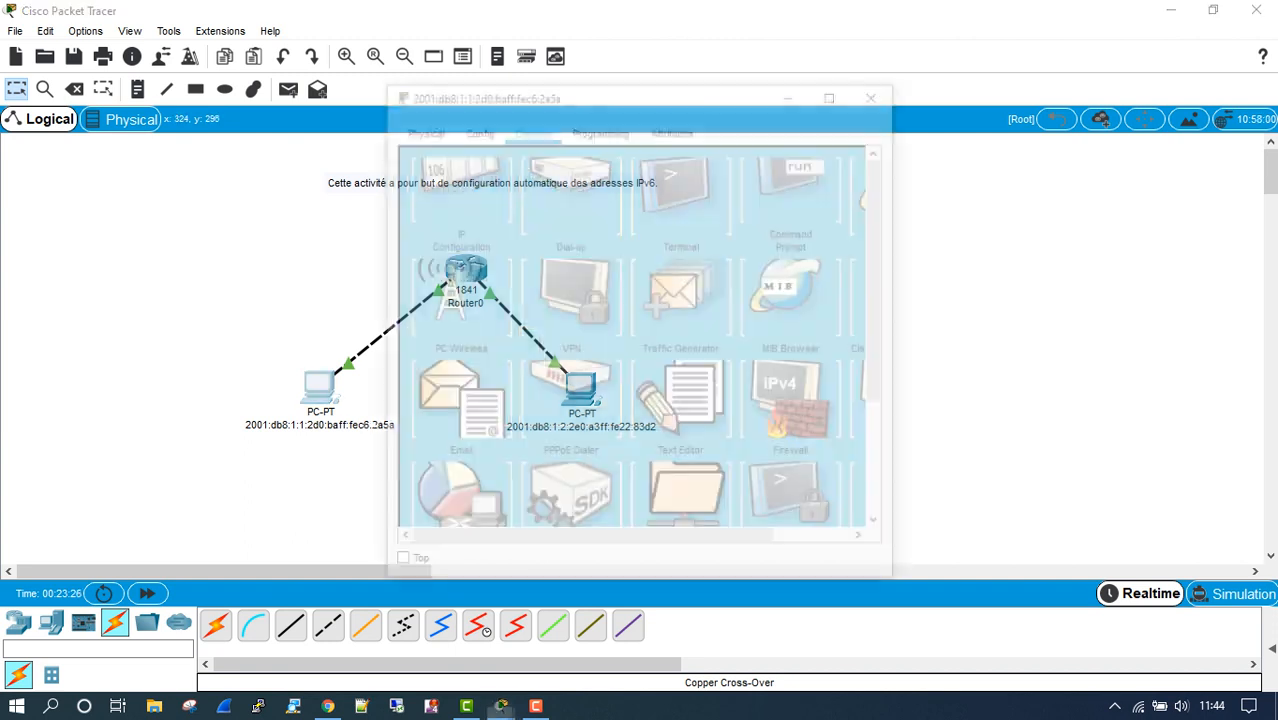
{"action": "left_click", "coordinate": [879, 91]}
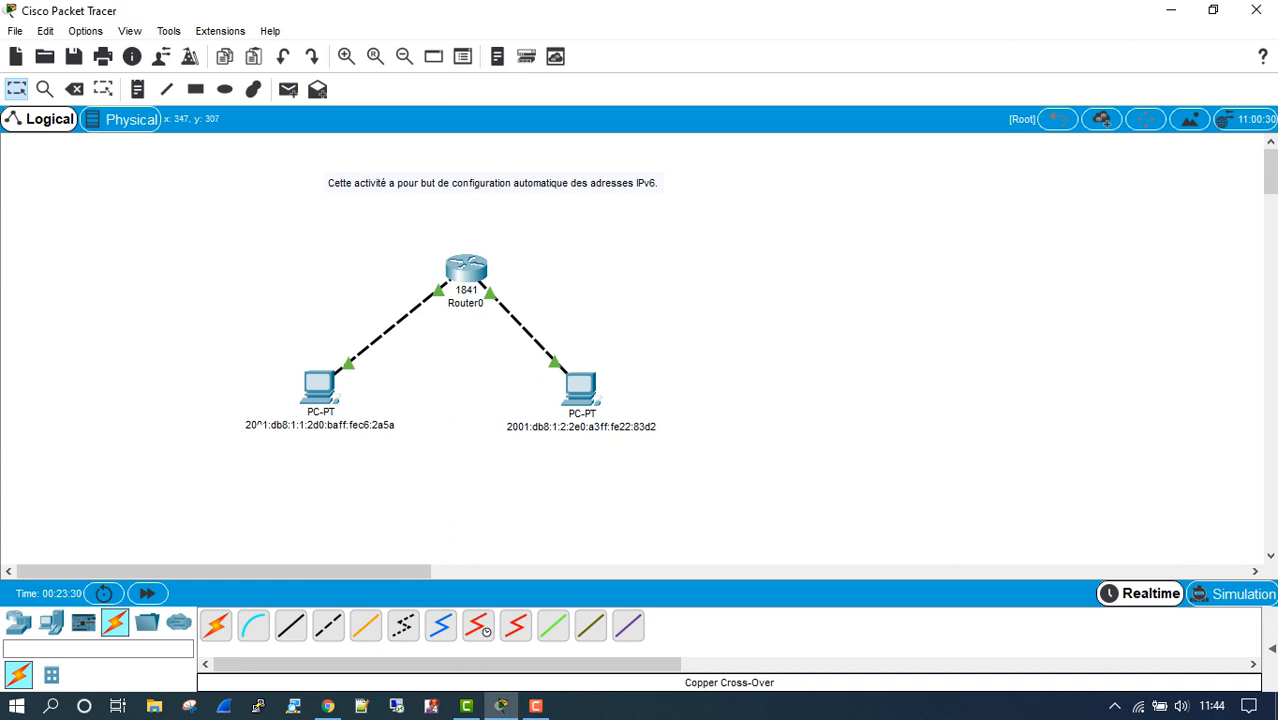
{"action": "left_click", "coordinate": [330, 424]}
{"action": "key", "text": "ctrl+a"}
{"action": "key", "text": "ctrl+c"}
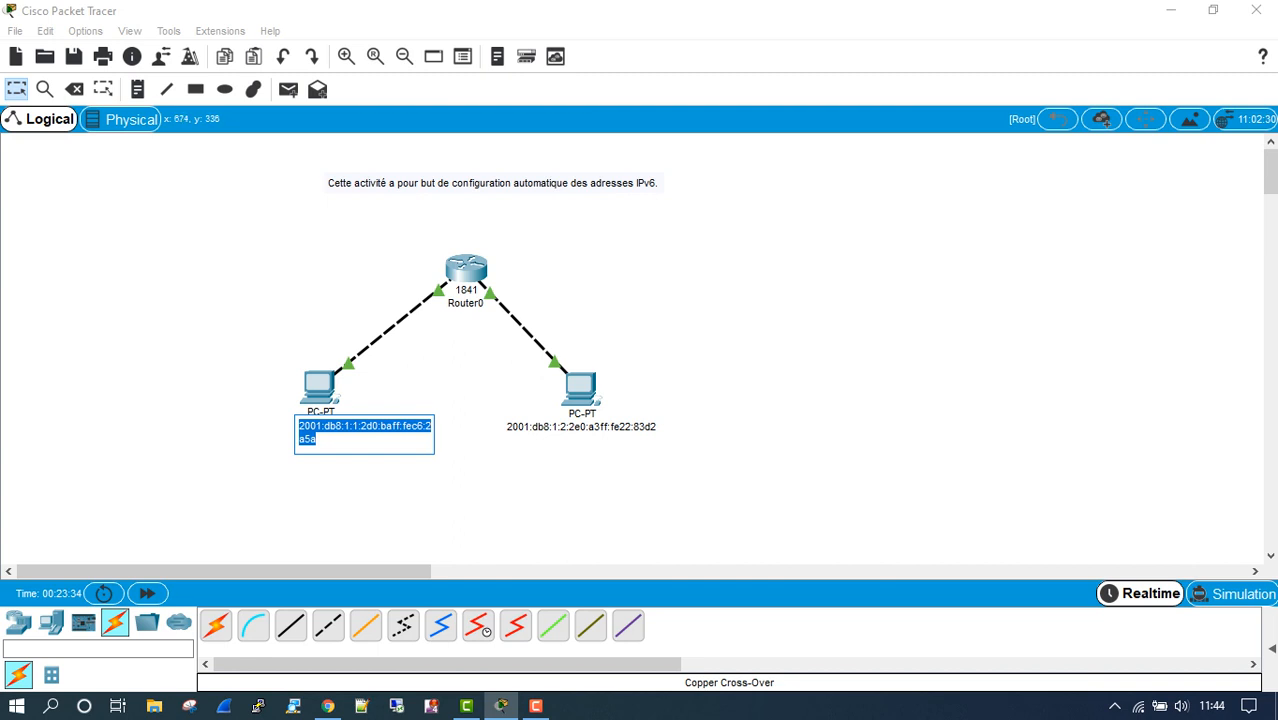
Ping 2001:db8:1:1:2d0:baff:fec6:2a5a from the second PC's command prompt, check the packet statistics and close that PC's window.
{"action": "left_click", "coordinate": [580, 388]}
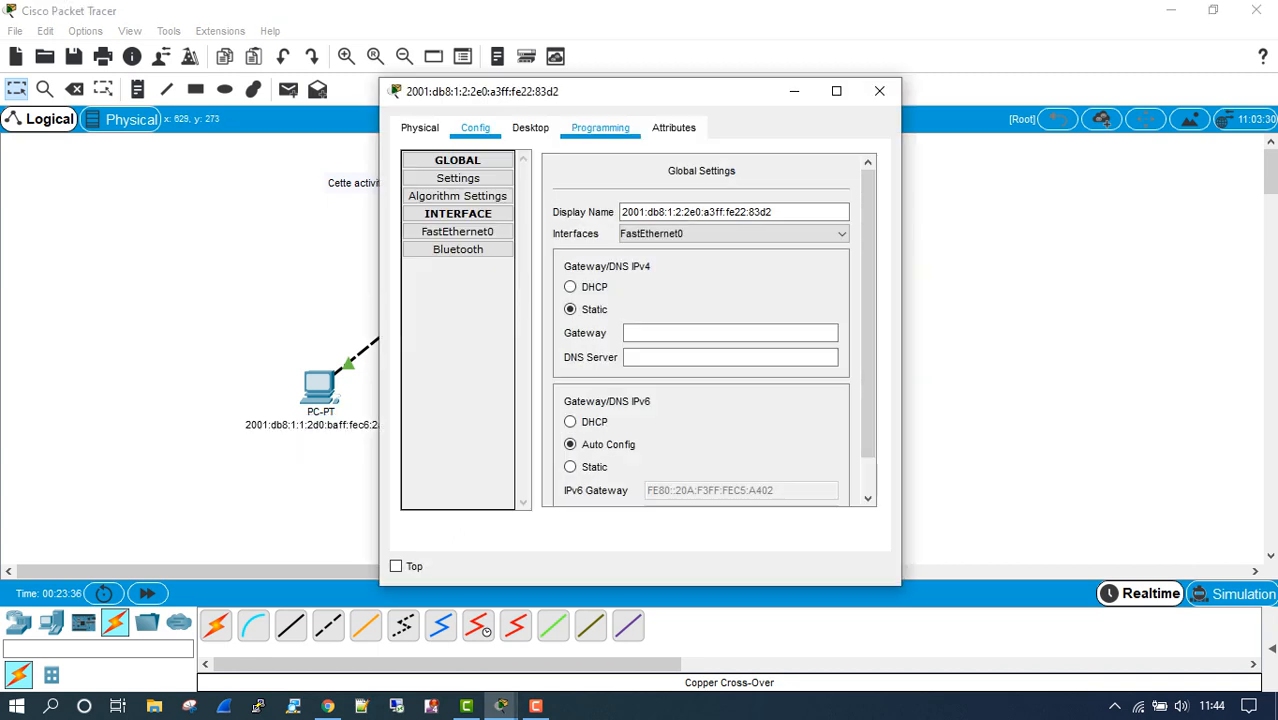
{"action": "left_click", "coordinate": [530, 127]}
{"action": "left_click", "coordinate": [798, 200]}
{"action": "type", "text": "ping"}
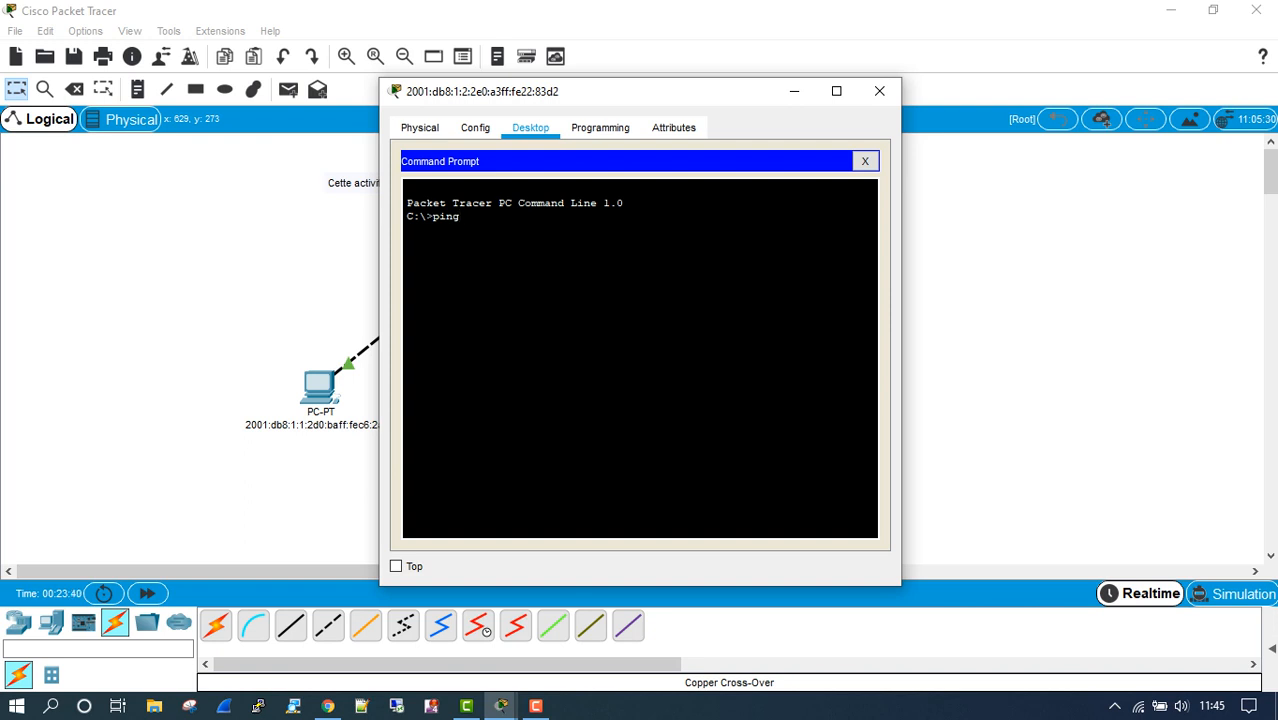
{"action": "right_click", "coordinate": [464, 216]}
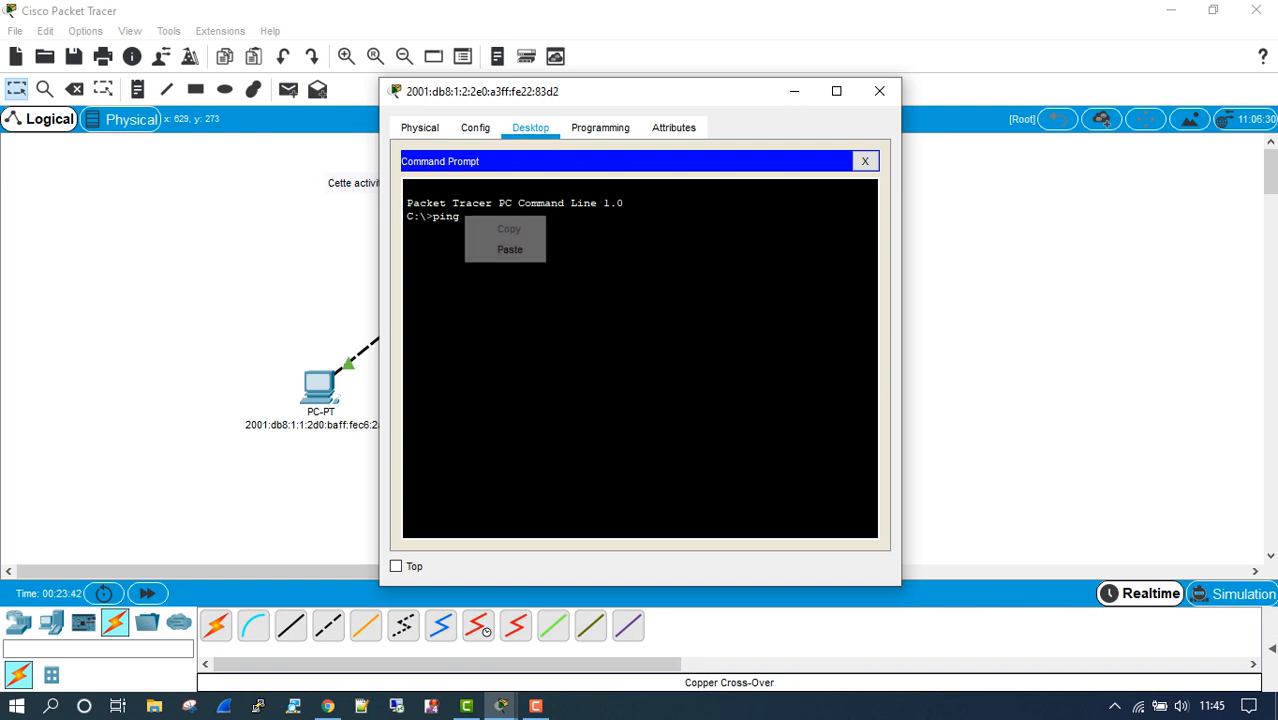
{"action": "left_click", "coordinate": [508, 248]}
{"action": "key", "text": "Return"}
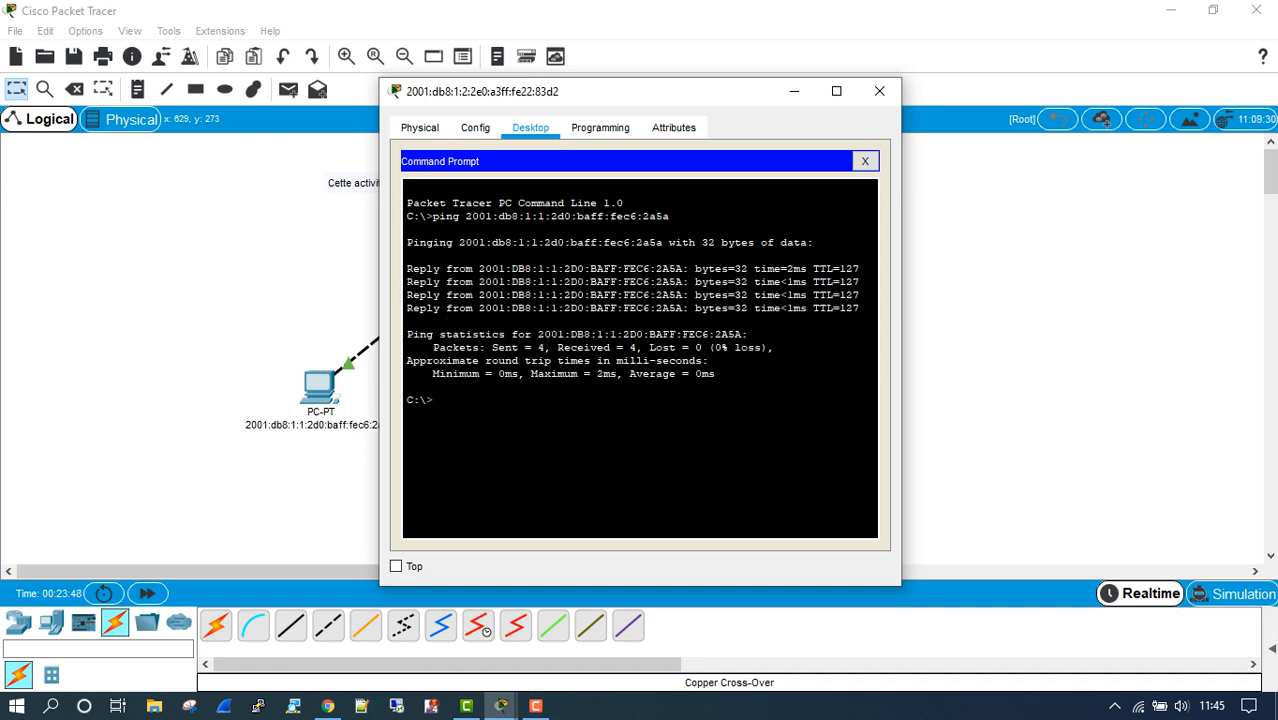
{"action": "left_click_drag", "start_coordinate": [539, 347], "coordinate": [643, 347]}
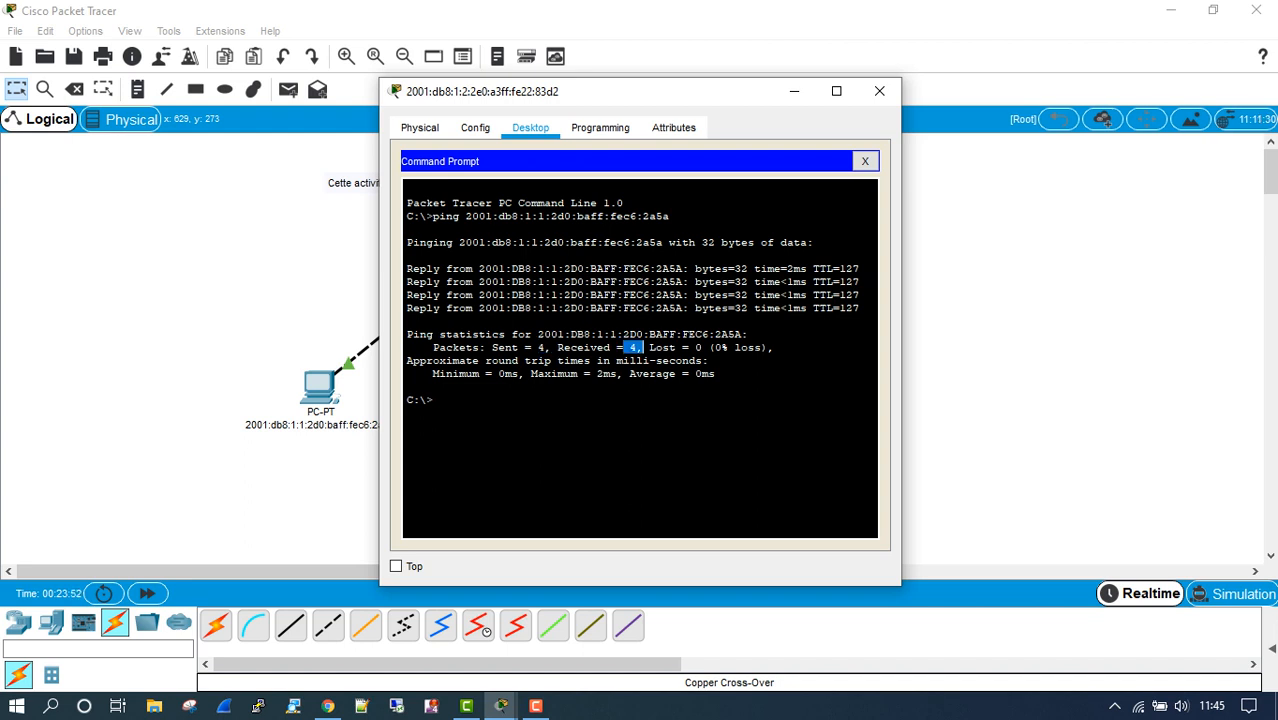
{"action": "left_click", "coordinate": [879, 91]}
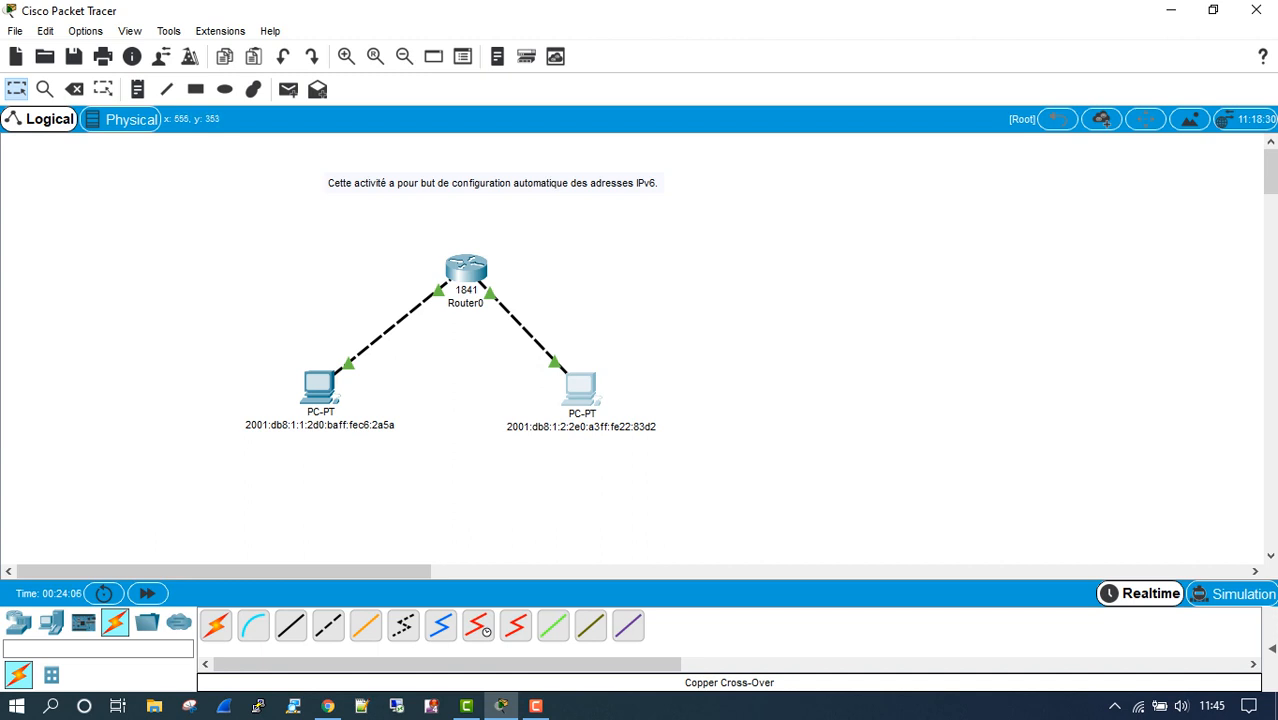
Delete the 1841 router and both PCs from the workspace, keeping the activity description text.
{"action": "left_click_drag", "start_coordinate": [211, 259], "coordinate": [660, 465]}
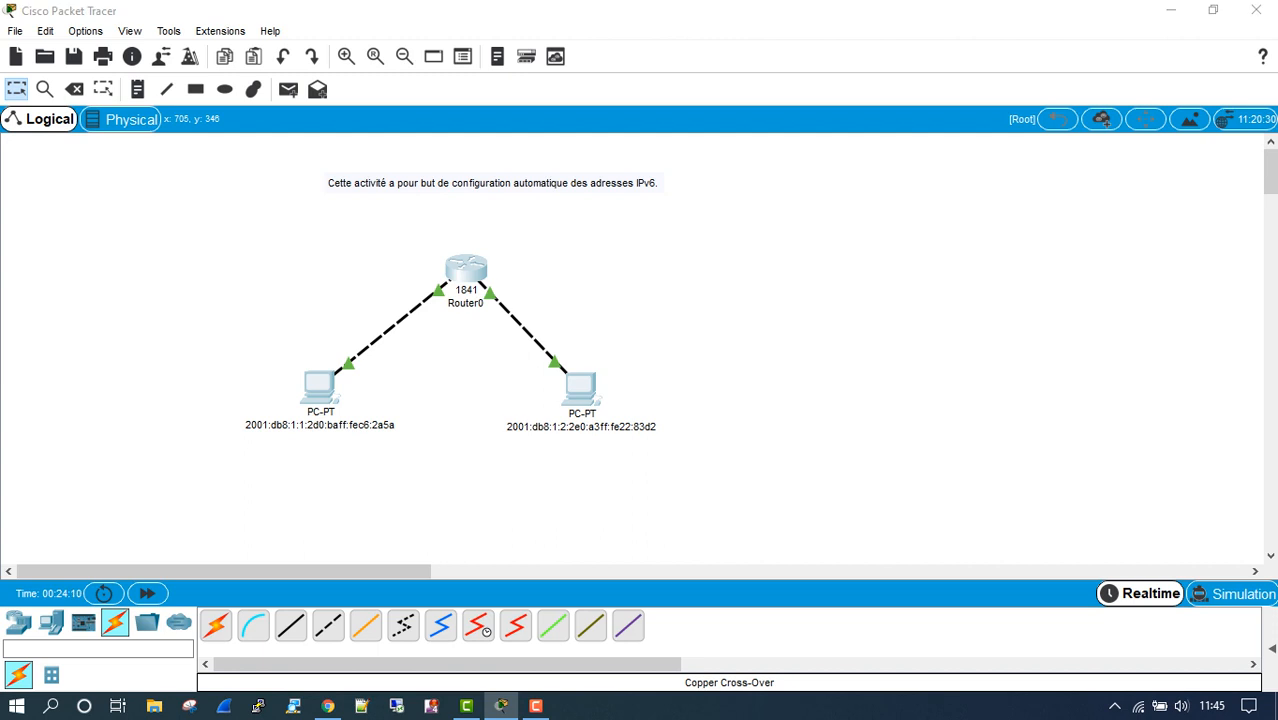
{"action": "key", "text": "Delete"}
{"action": "key", "text": "Return"}
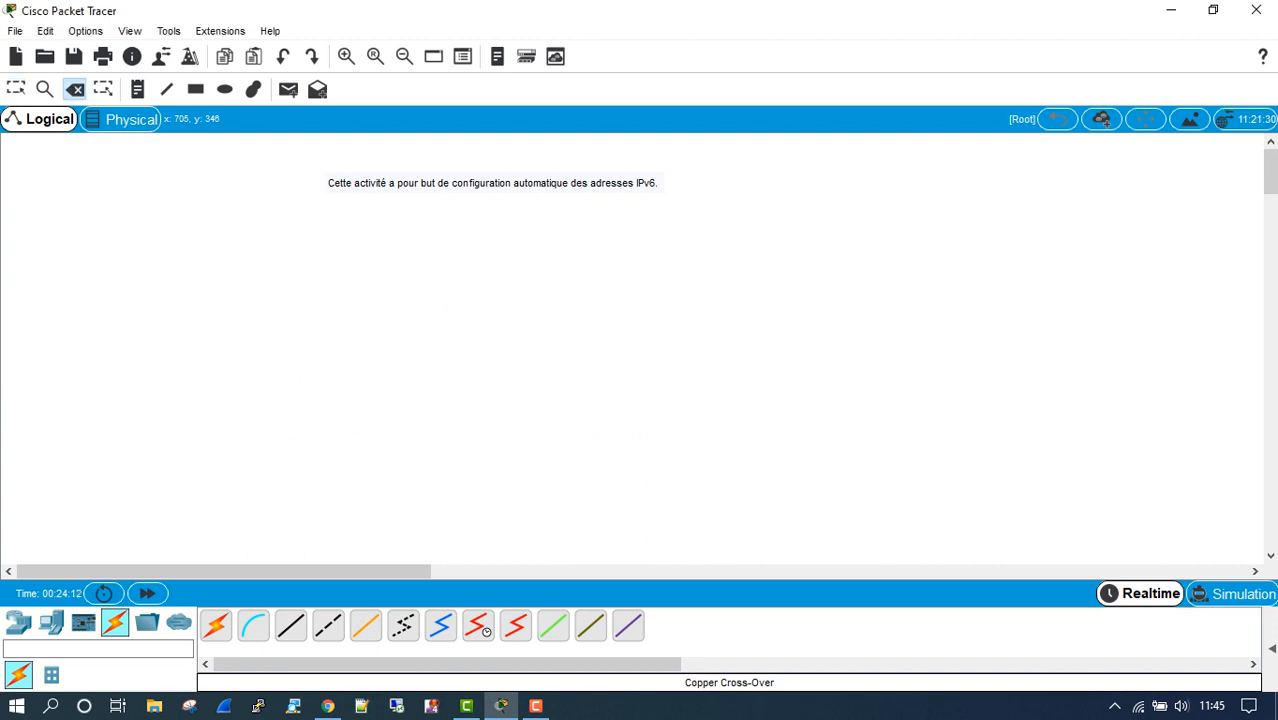
{"action": "key", "text": "Escape"}
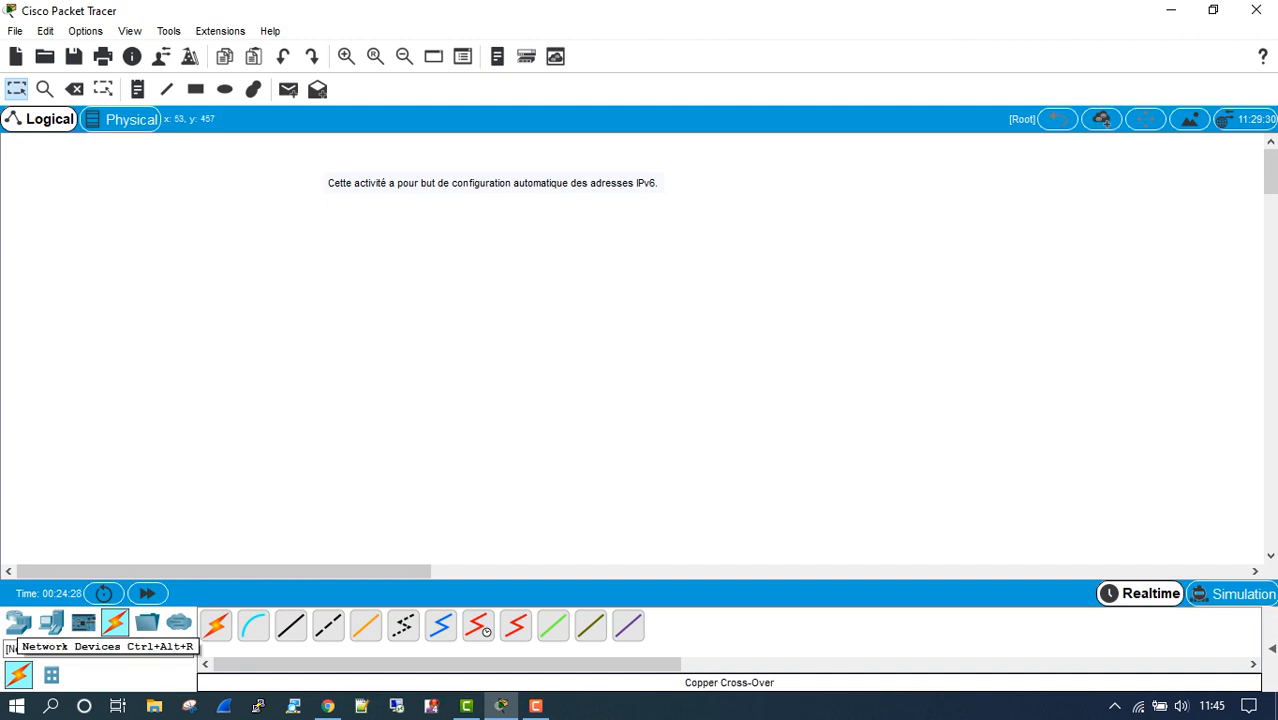
Place an 1841 router below the description text and a 2960 switch beneath the router.
{"action": "left_click", "coordinate": [18, 624]}
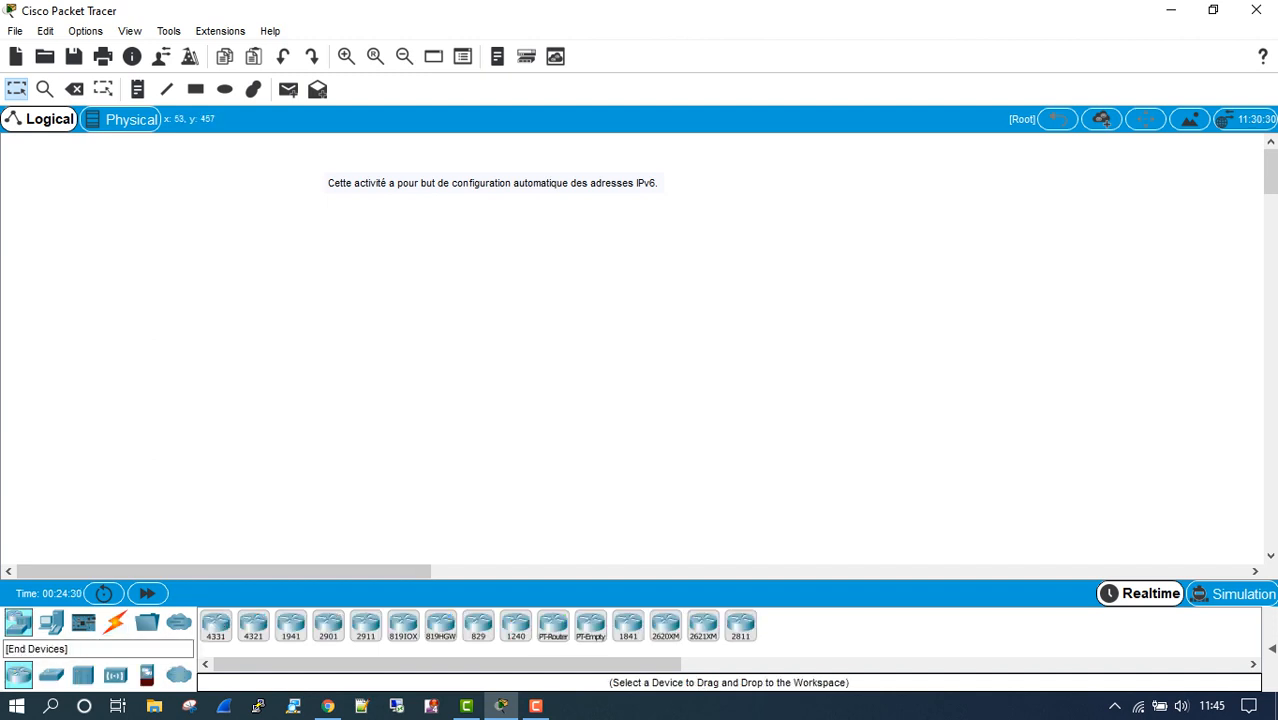
{"action": "left_click", "coordinate": [628, 625]}
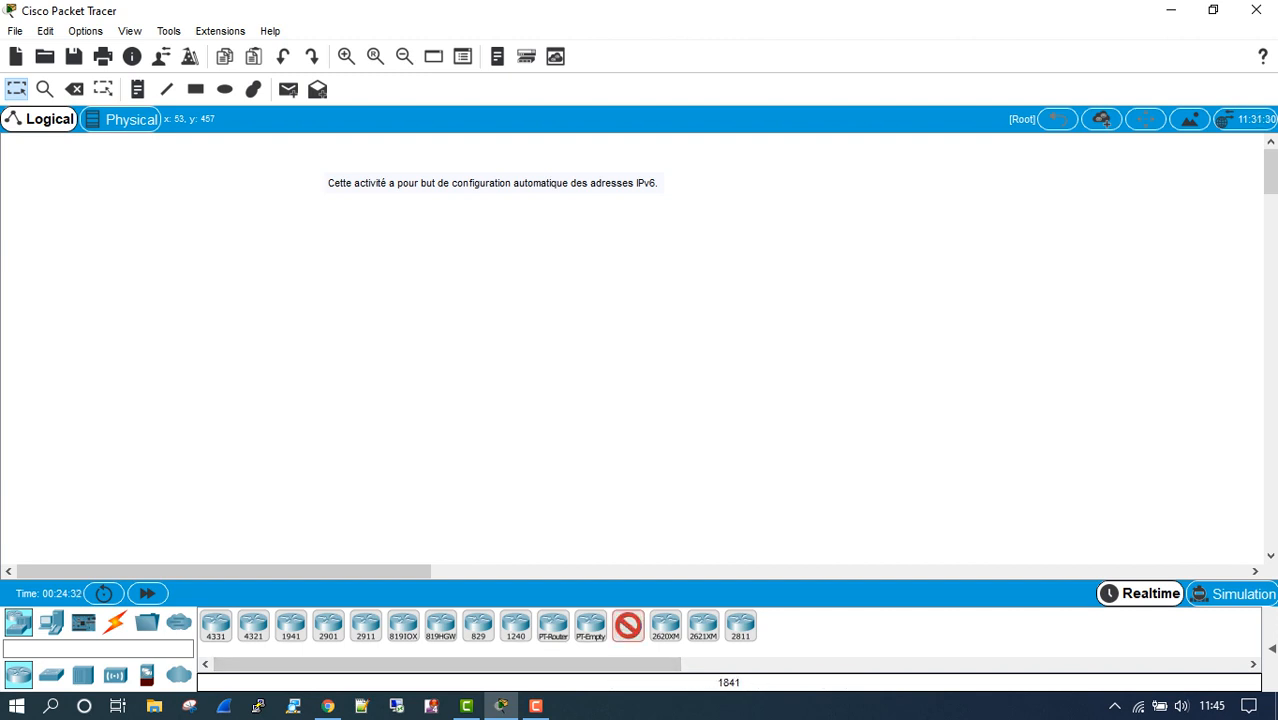
{"action": "left_click", "coordinate": [507, 262]}
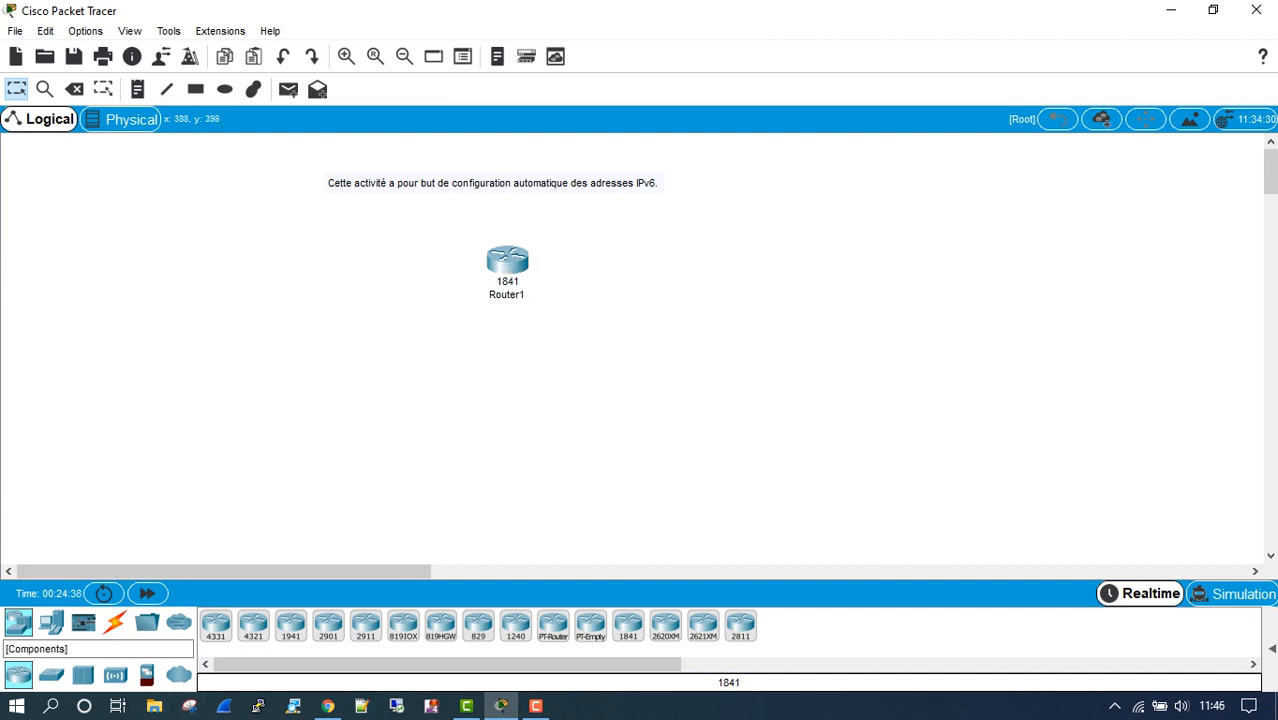
{"action": "left_click", "coordinate": [51, 675]}
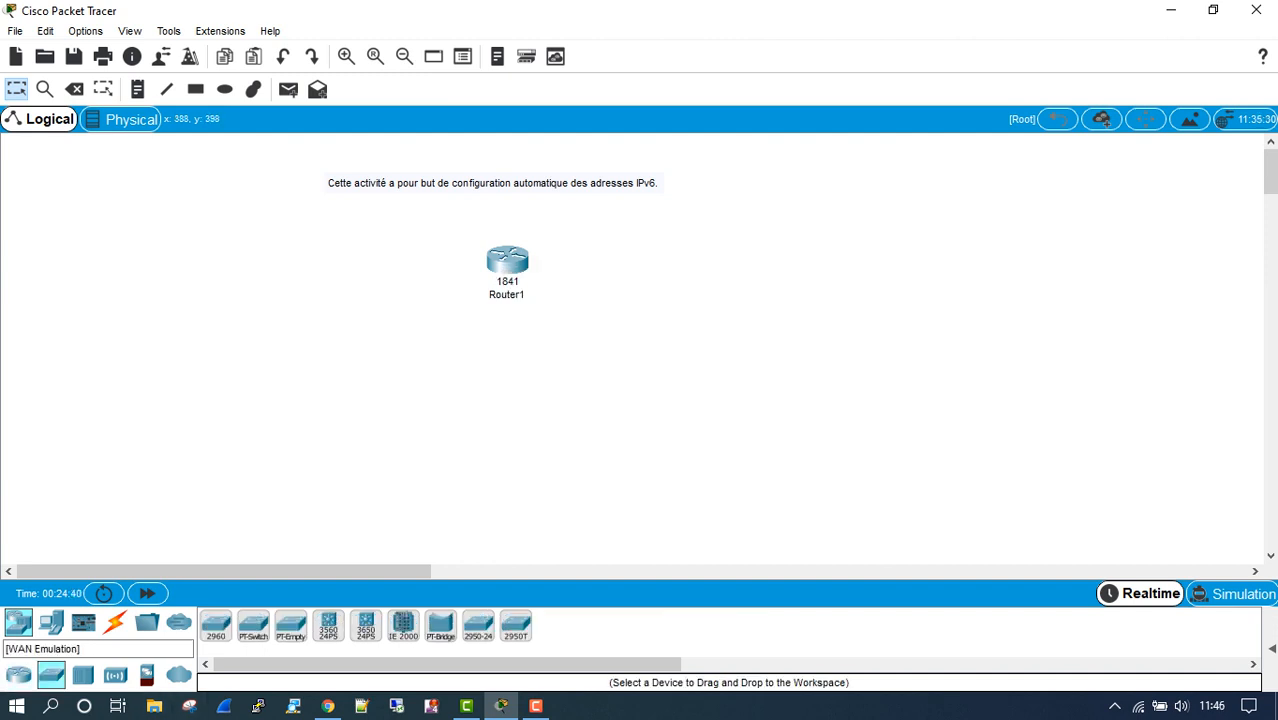
{"action": "left_click", "coordinate": [216, 625]}
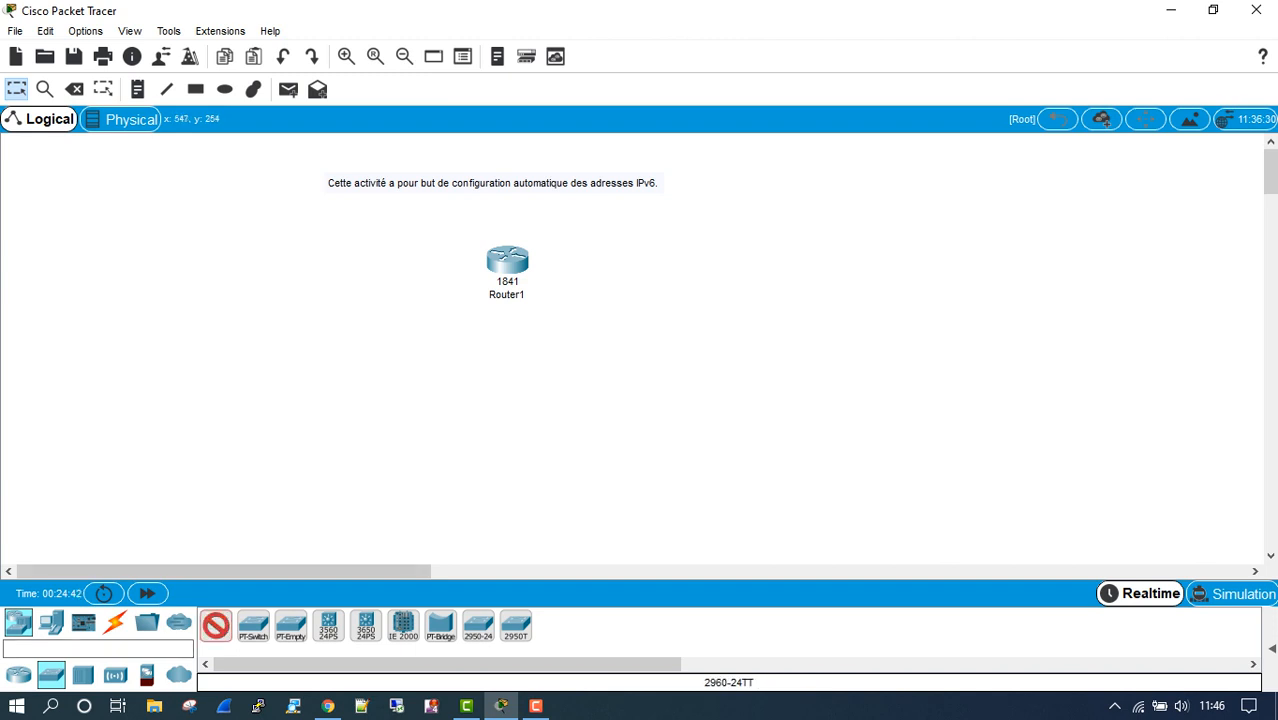
{"action": "left_click_drag", "start_coordinate": [216, 625], "coordinate": [499, 368]}
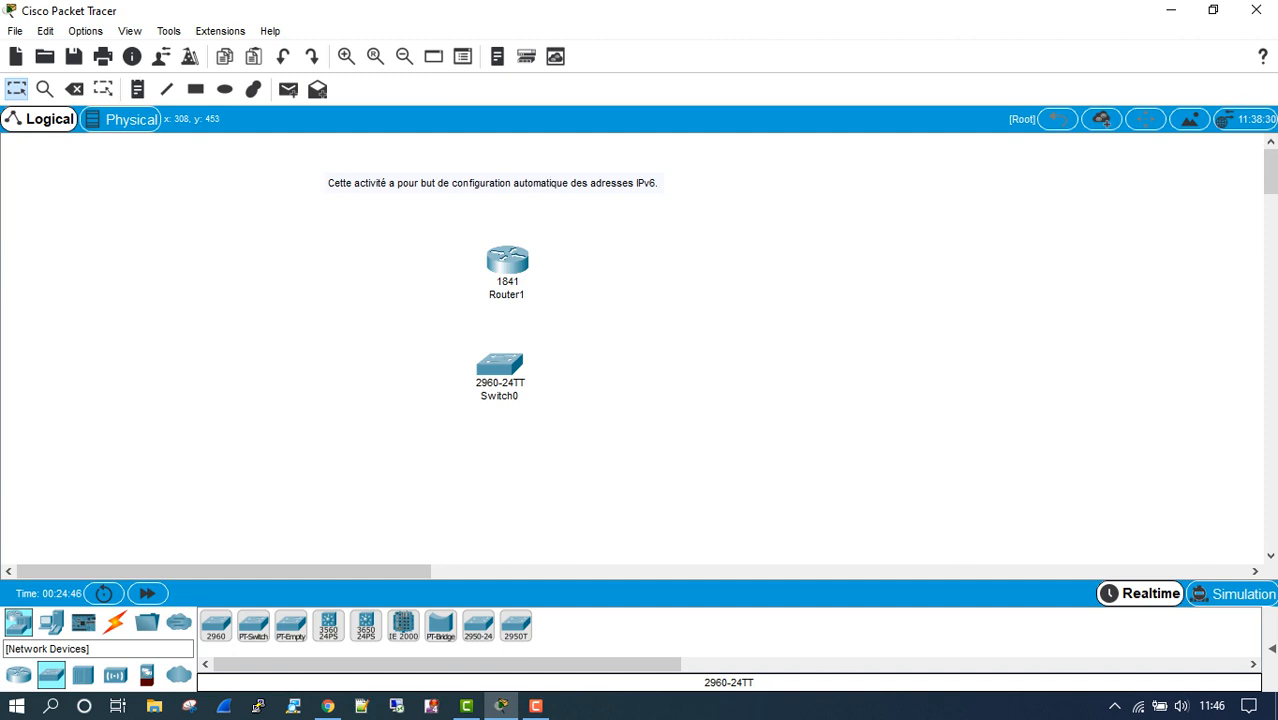
Place six PCs in an arc around the sides and underside of the 2960 switch.
{"action": "left_click", "coordinate": [51, 622]}
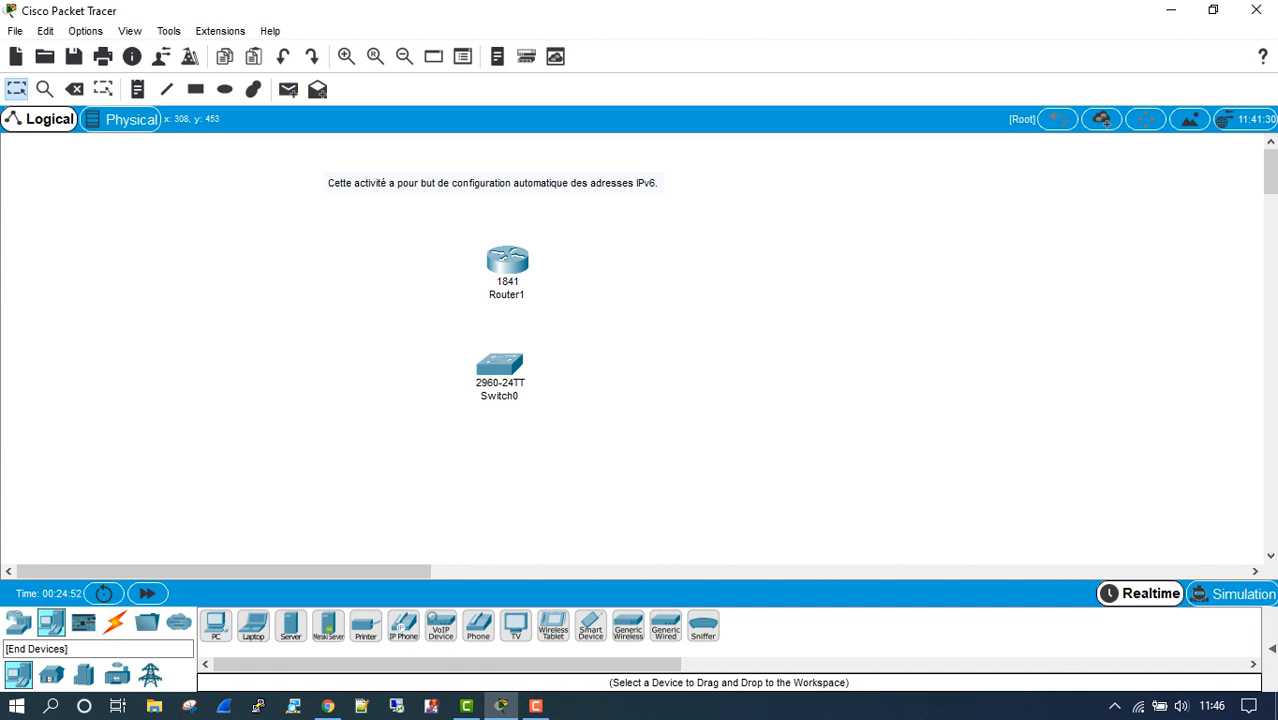
{"action": "left_click", "coordinate": [215, 625]}
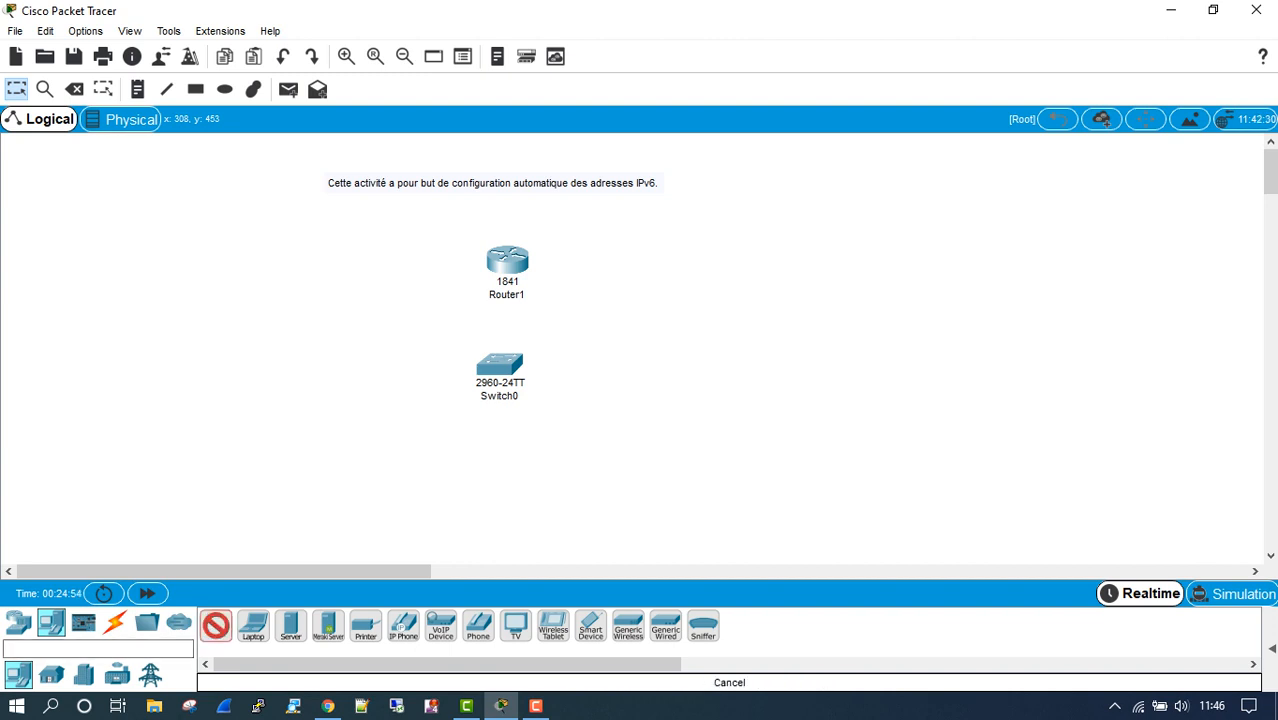
{"action": "left_click", "coordinate": [226, 363]}
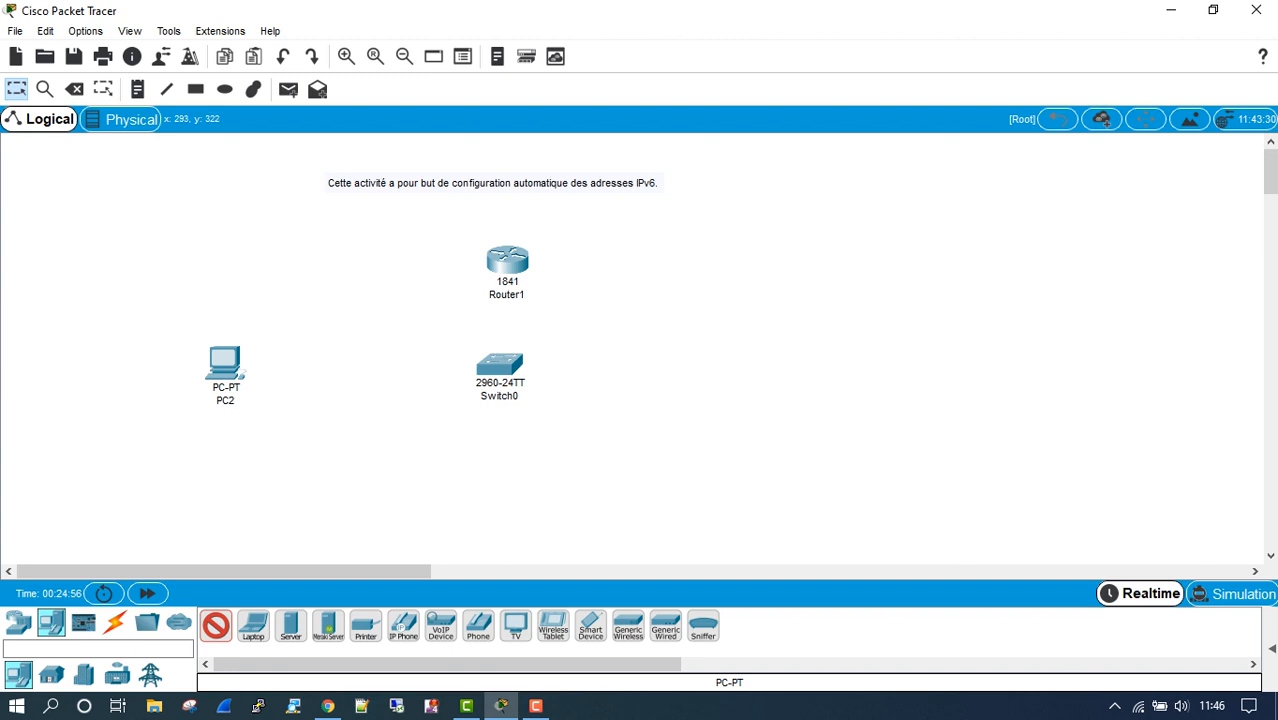
{"action": "left_click", "coordinate": [276, 452]}
{"action": "left_click", "coordinate": [422, 487]}
{"action": "left_click", "coordinate": [619, 490]}
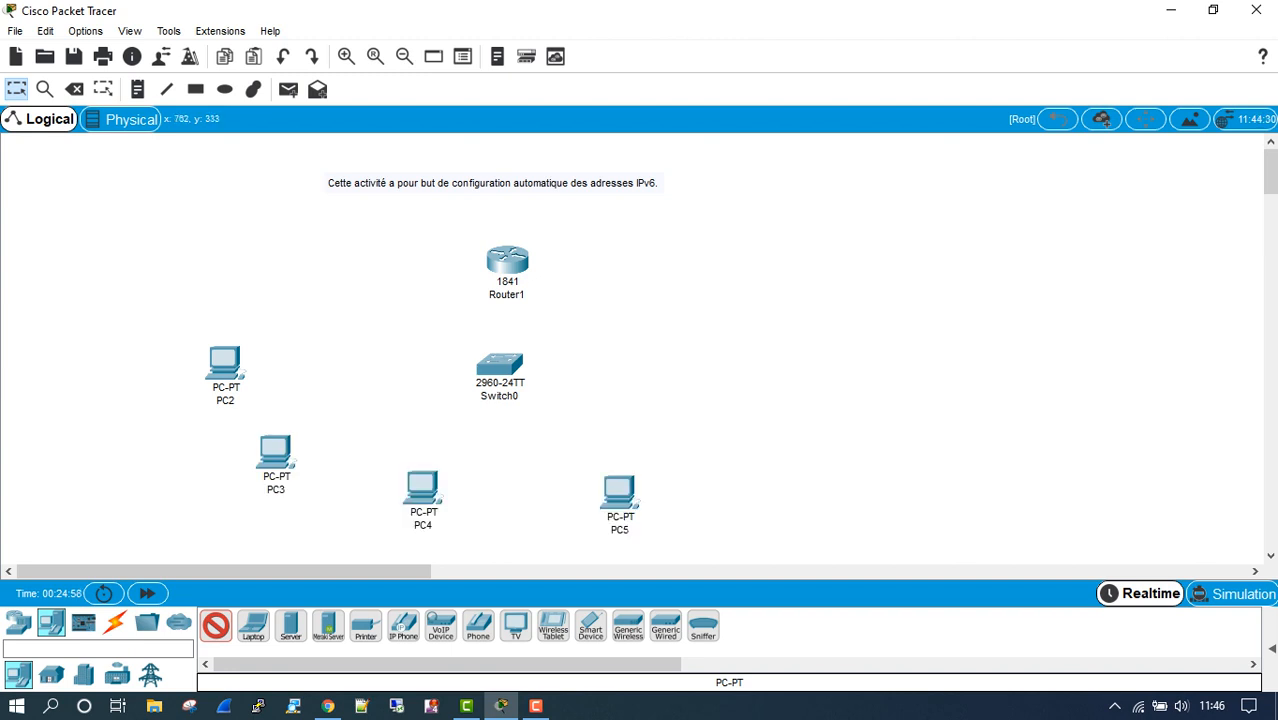
{"action": "left_click", "coordinate": [787, 421]}
{"action": "left_click", "coordinate": [863, 293]}
{"action": "left_click", "coordinate": [216, 626]}
Move the switch slightly closer to the router and shift PC4, PC5, PC6 and PC7 to form an even arc.
{"action": "left_click_drag", "start_coordinate": [499, 365], "coordinate": [499, 355]}
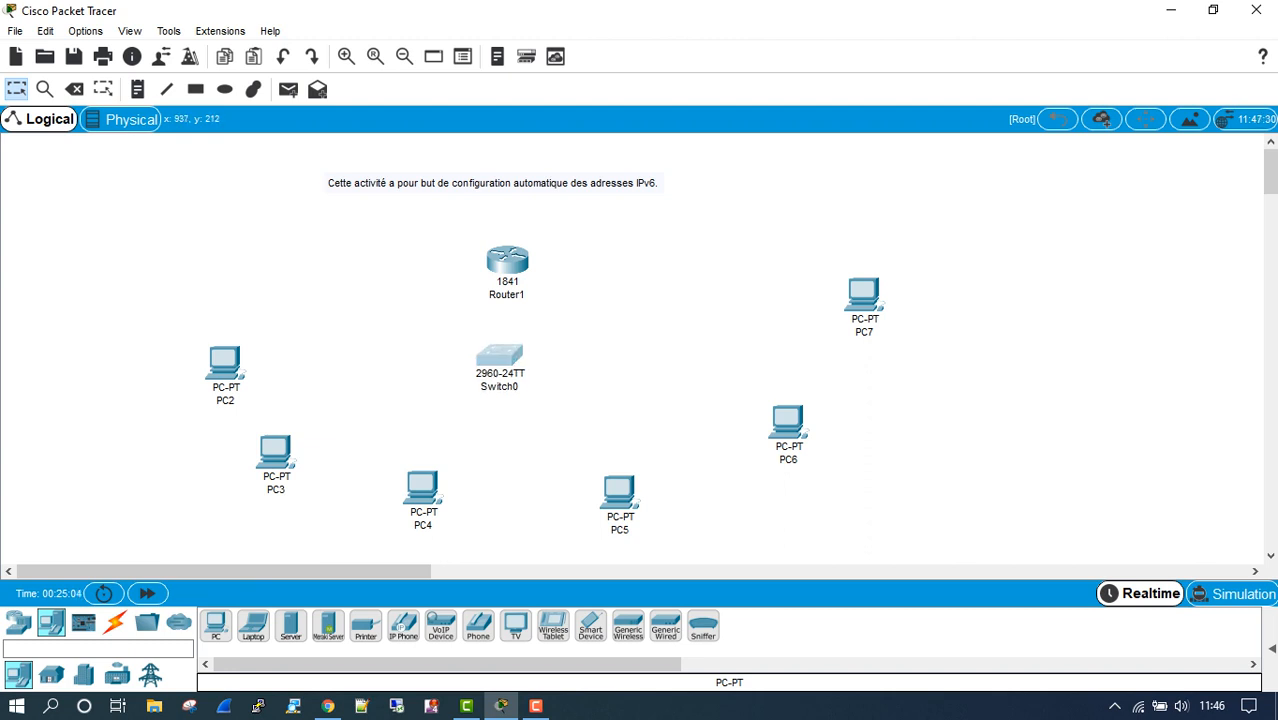
{"action": "left_click_drag", "start_coordinate": [422, 487], "coordinate": [406, 493]}
{"action": "left_click_drag", "start_coordinate": [619, 493], "coordinate": [593, 498]}
{"action": "left_click_drag", "start_coordinate": [788, 423], "coordinate": [725, 445]}
{"action": "left_click_drag", "start_coordinate": [863, 293], "coordinate": [832, 363]}
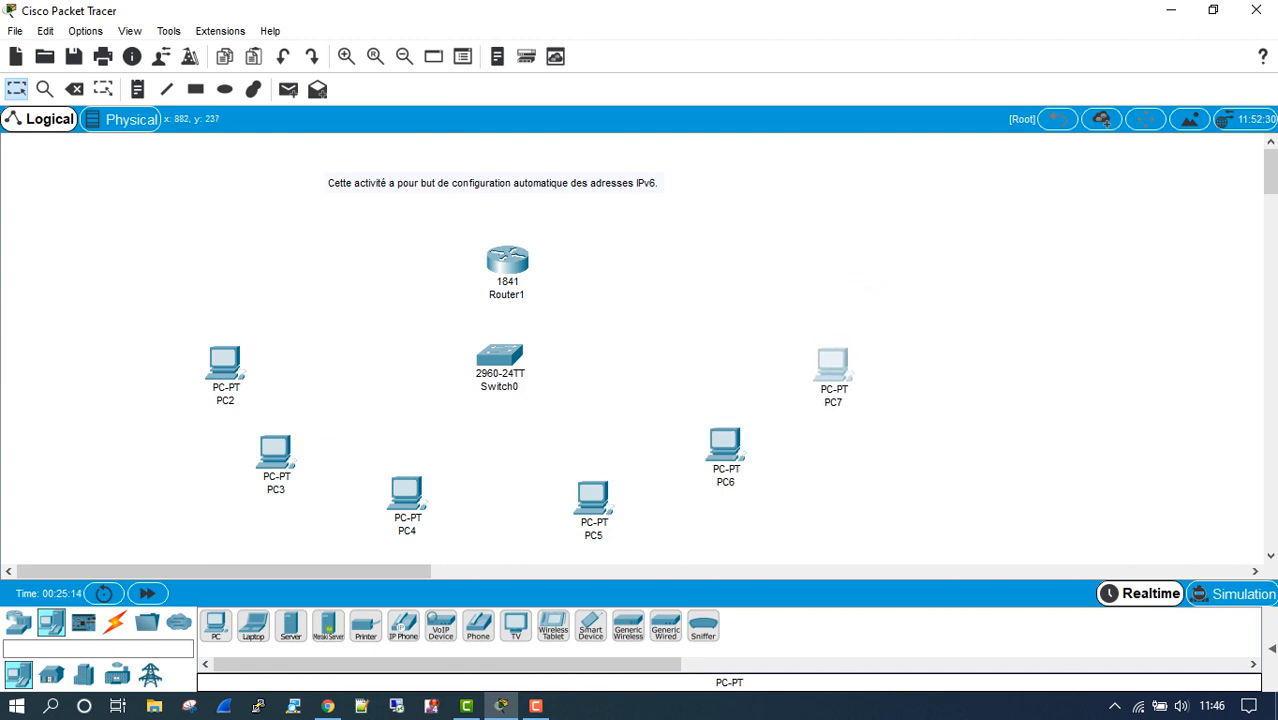
{"action": "left_click", "coordinate": [832, 363]}
{"action": "left_click", "coordinate": [868, 90]}
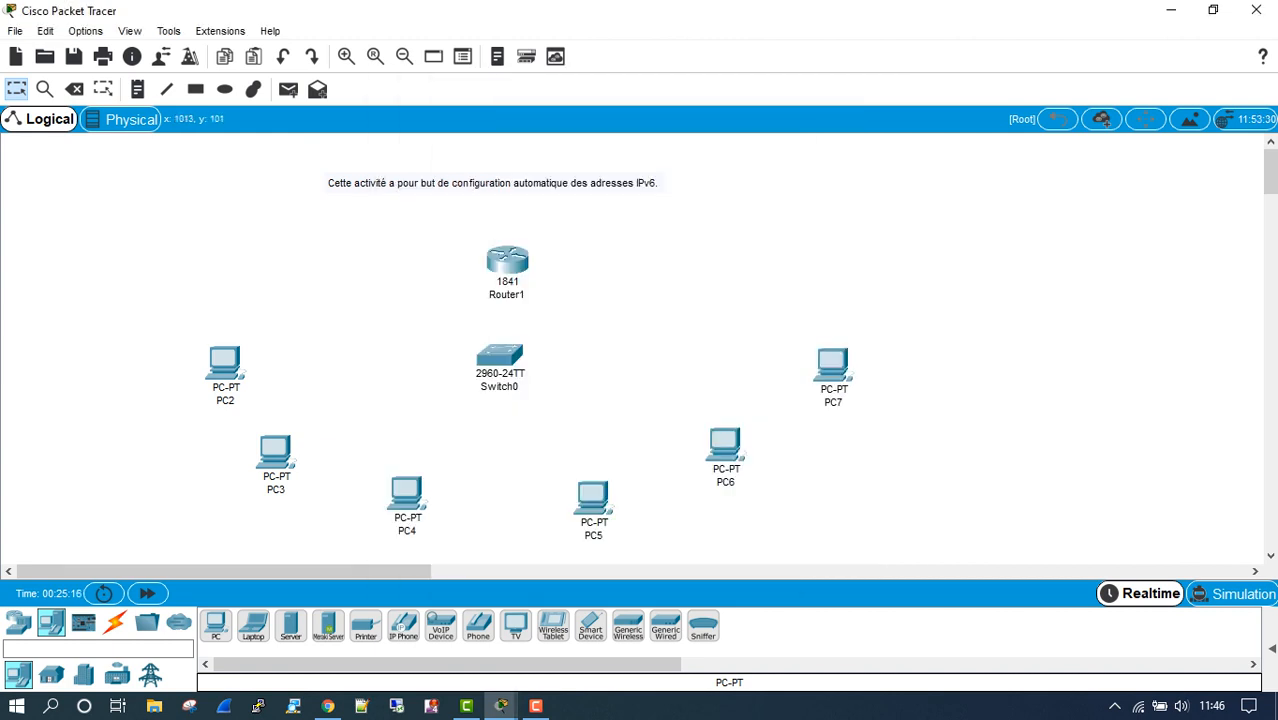
{"action": "left_click_drag", "start_coordinate": [832, 363], "coordinate": [793, 368]}
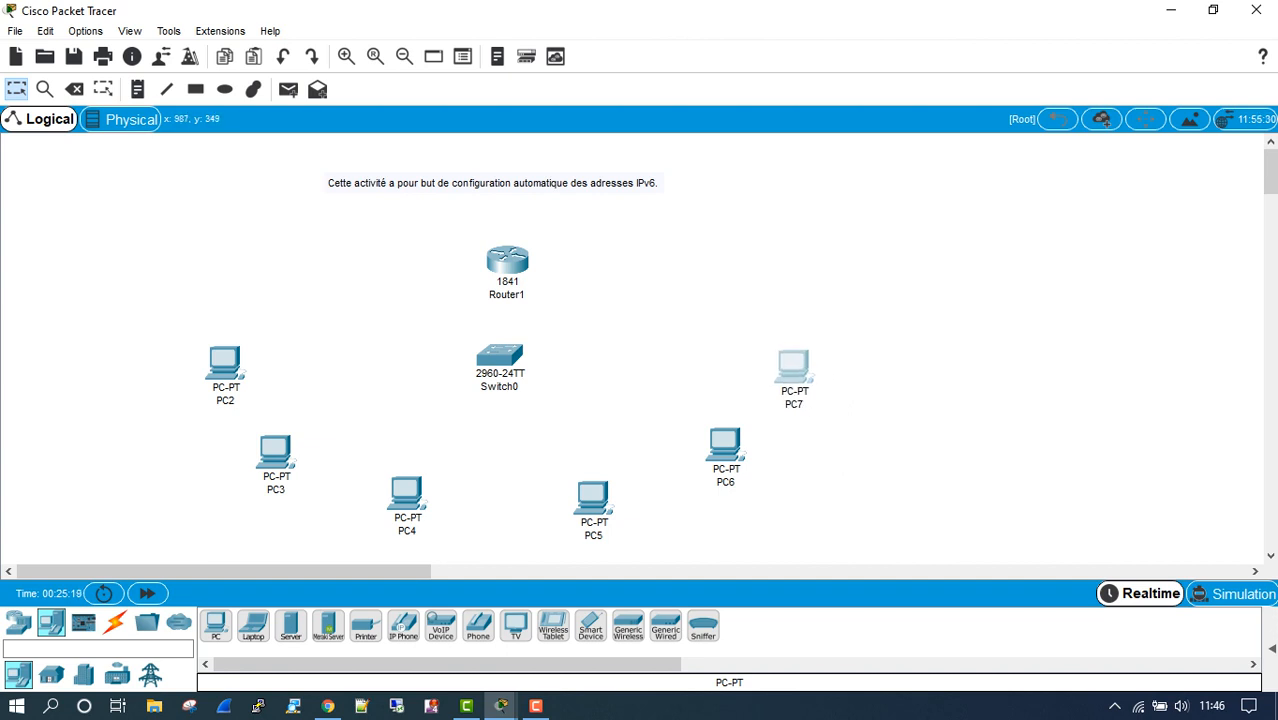
Open Router1's command line, decline the initial configuration dialog and enter privileged mode with enable.
{"action": "mouse_move", "coordinate": [507, 262]}
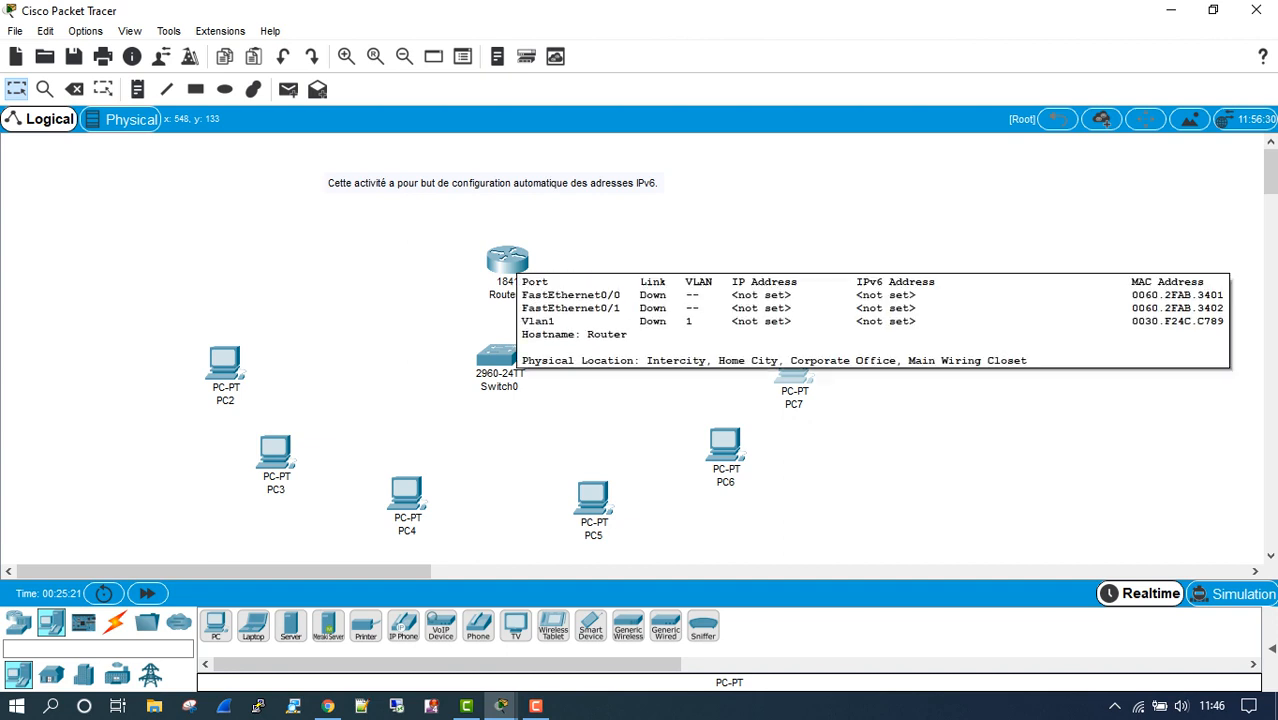
{"action": "left_click", "coordinate": [507, 260]}
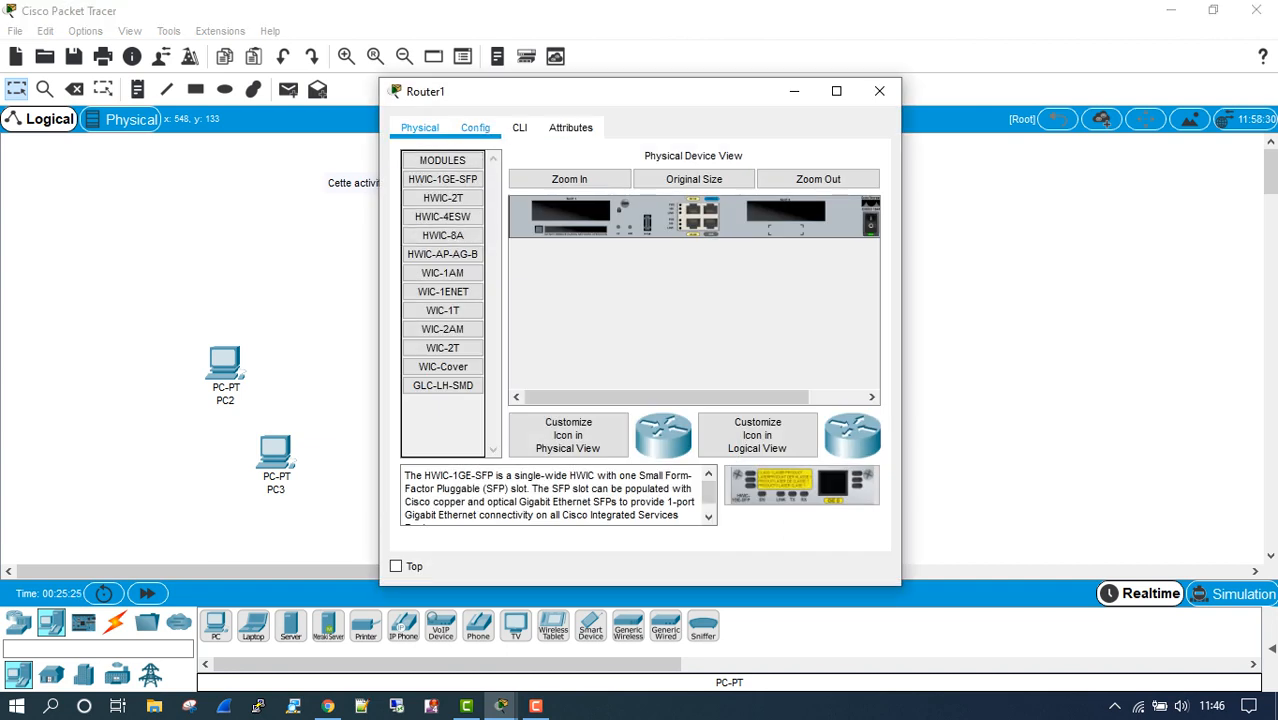
{"action": "left_click", "coordinate": [519, 127]}
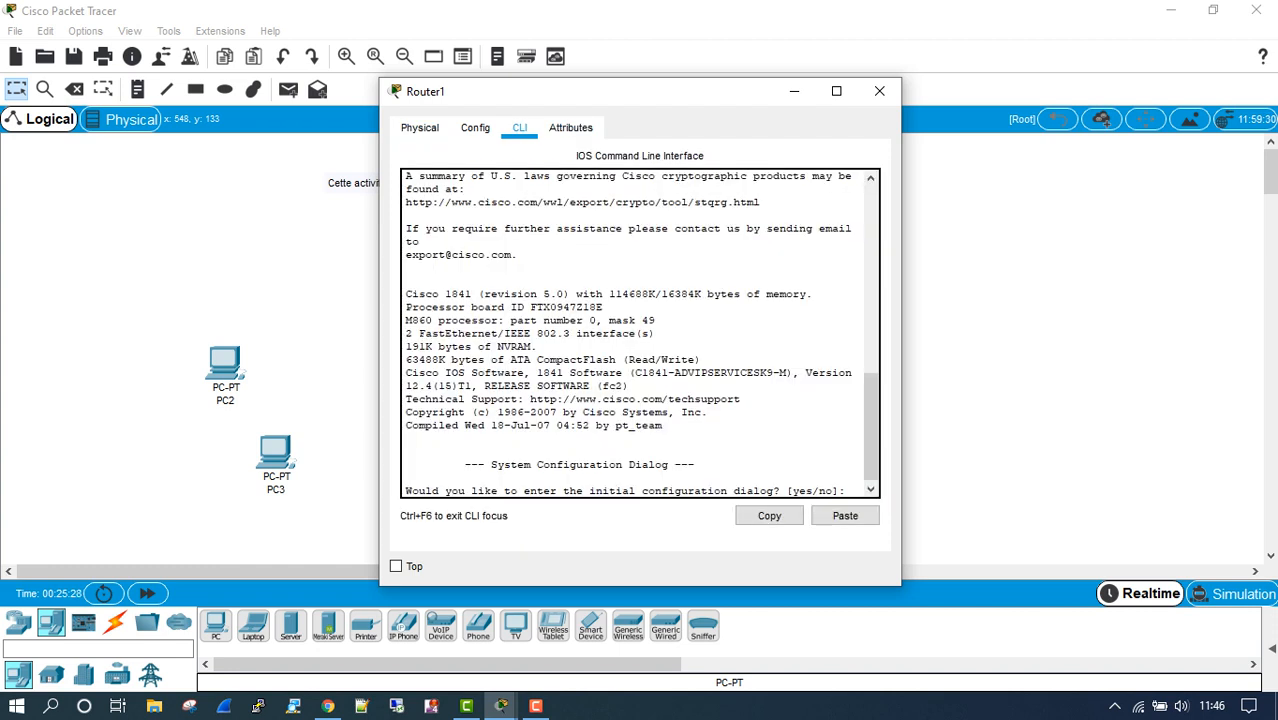
{"action": "type", "text": "no"}
{"action": "key", "text": "Return"}
{"action": "key", "text": "Return"}
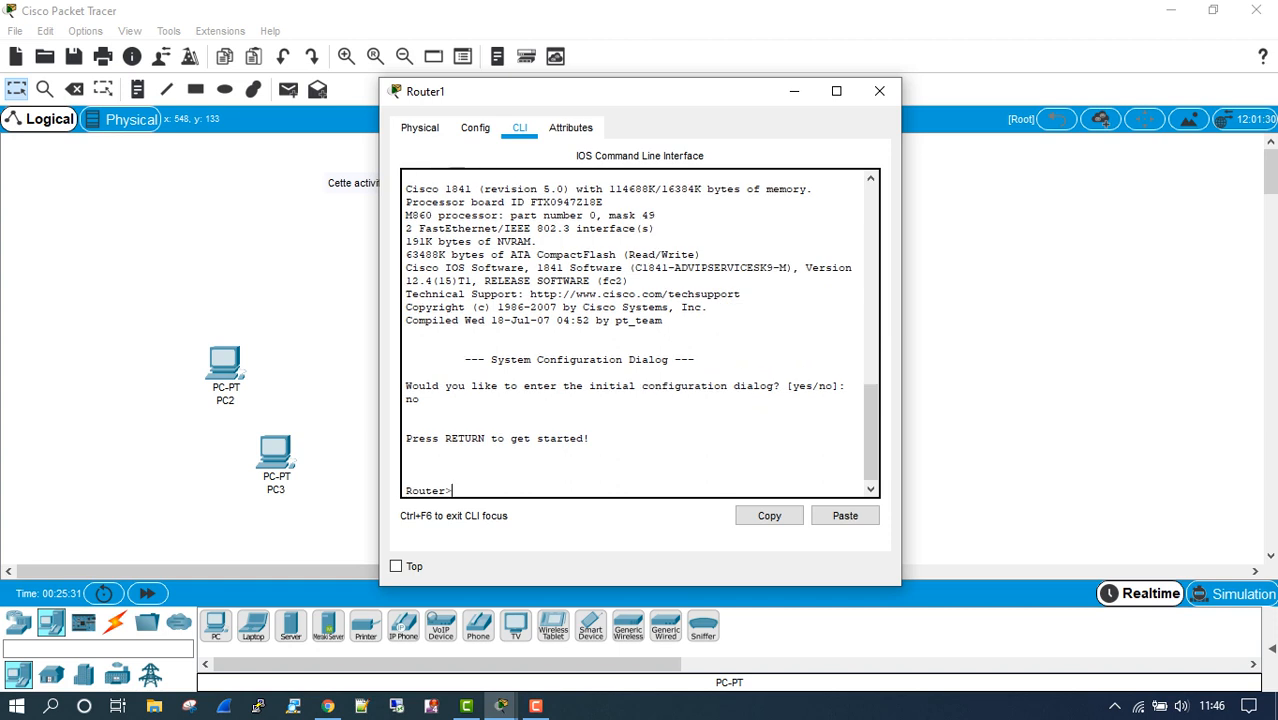
{"action": "type", "text": "enable"}
{"action": "key", "text": "Return"}
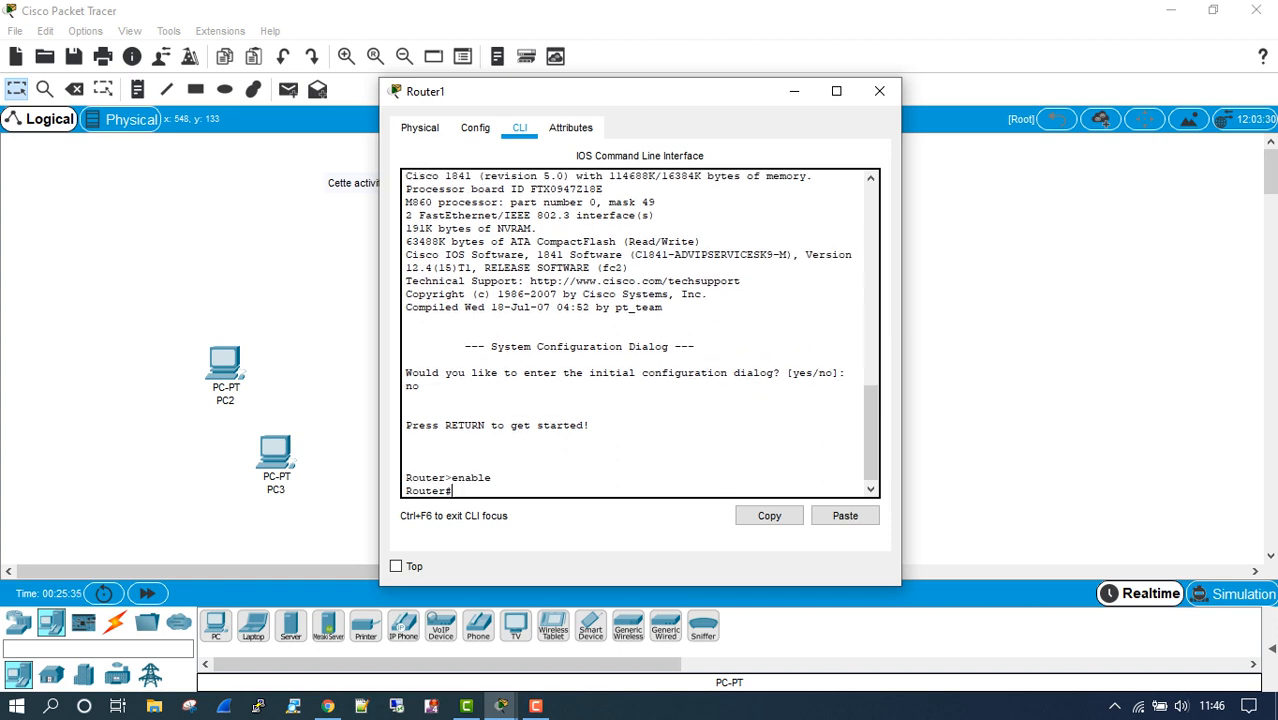
{"action": "type", "text": "en"}
{"action": "key", "text": "Return"}
{"action": "key", "text": "Return"}
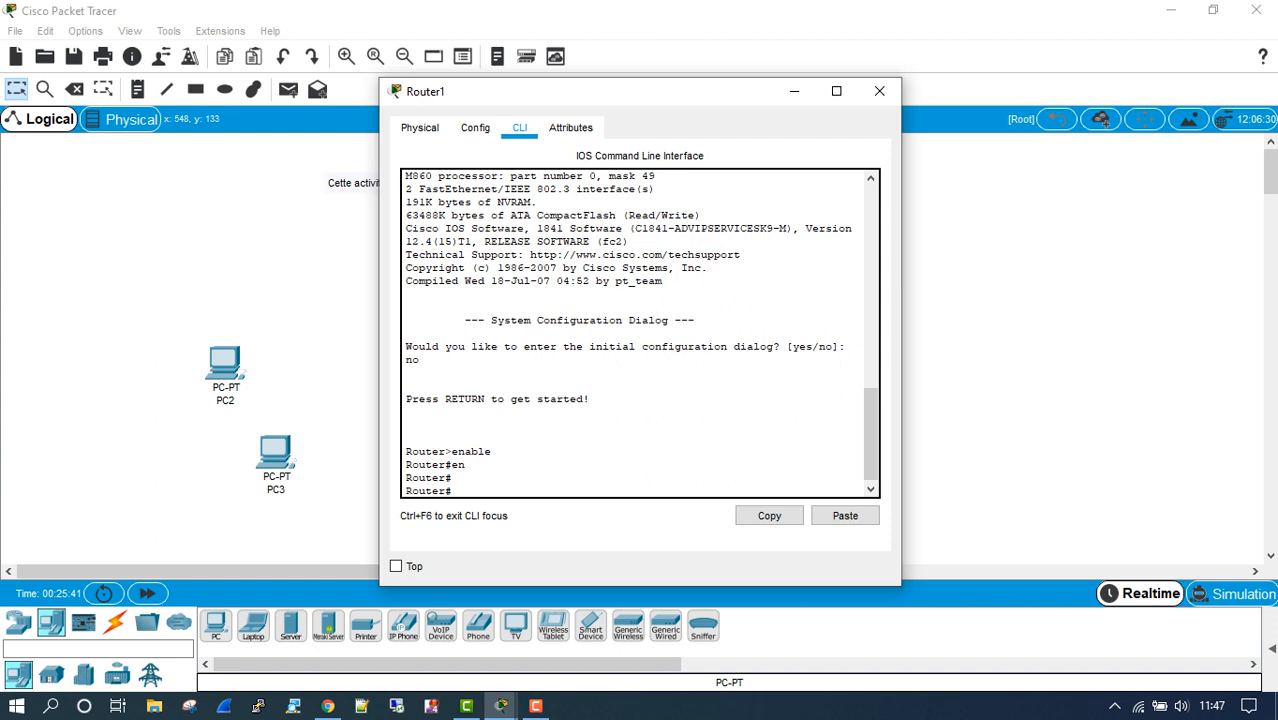
{"action": "type", "text": "configure terminal"}
{"action": "key", "text": "Return"}
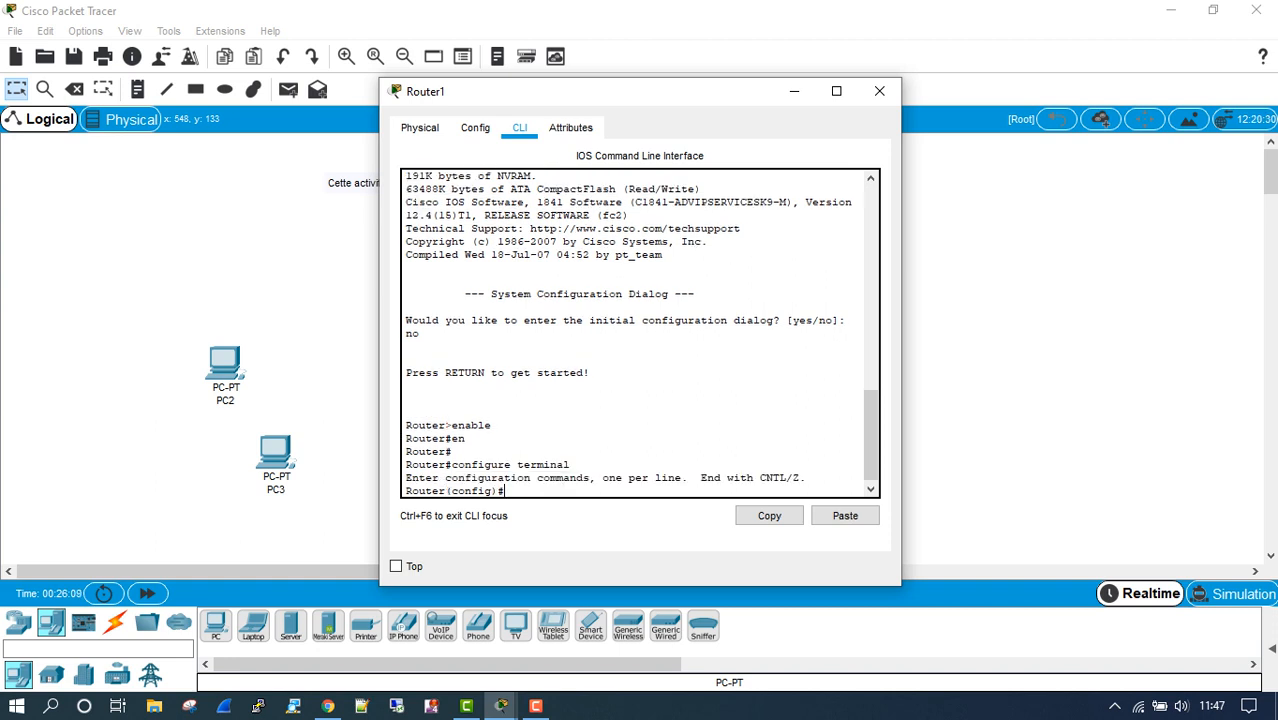
{"action": "type", "text": "ex"}
{"action": "key", "text": "Return"}
{"action": "key", "text": "Return"}
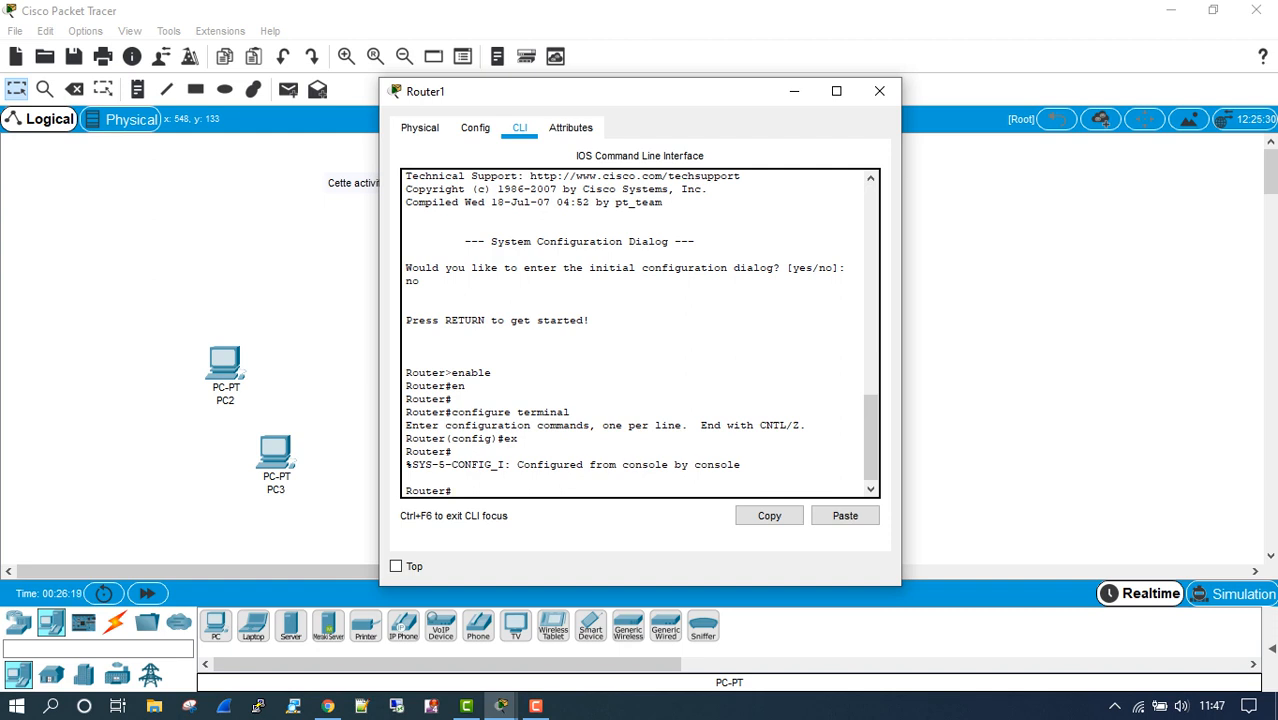
Enter global configuration mode on Router1 with conf t and enable IPv6 routing with ipv6 unicast-routing.
{"action": "type", "text": "conf t"}
{"action": "key", "text": "Return"}
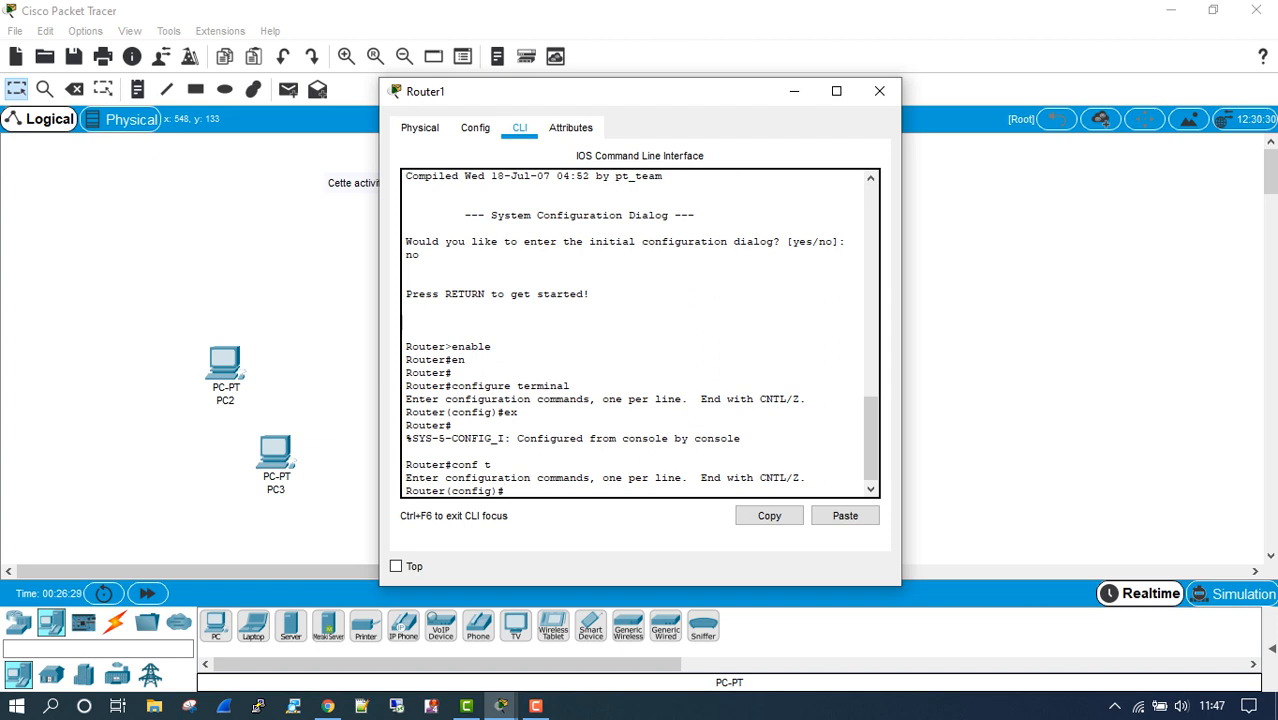
{"action": "type", "text": "ipv6 unicast-routing"}
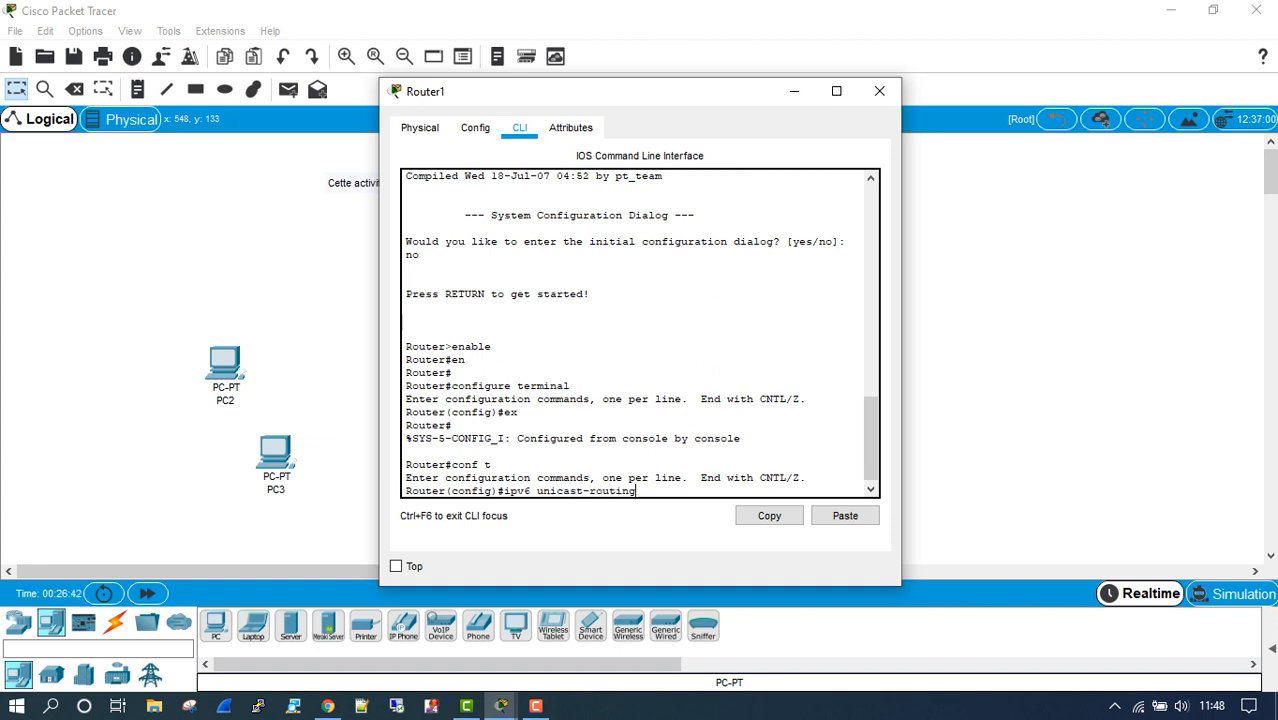
{"action": "key", "text": "Return"}
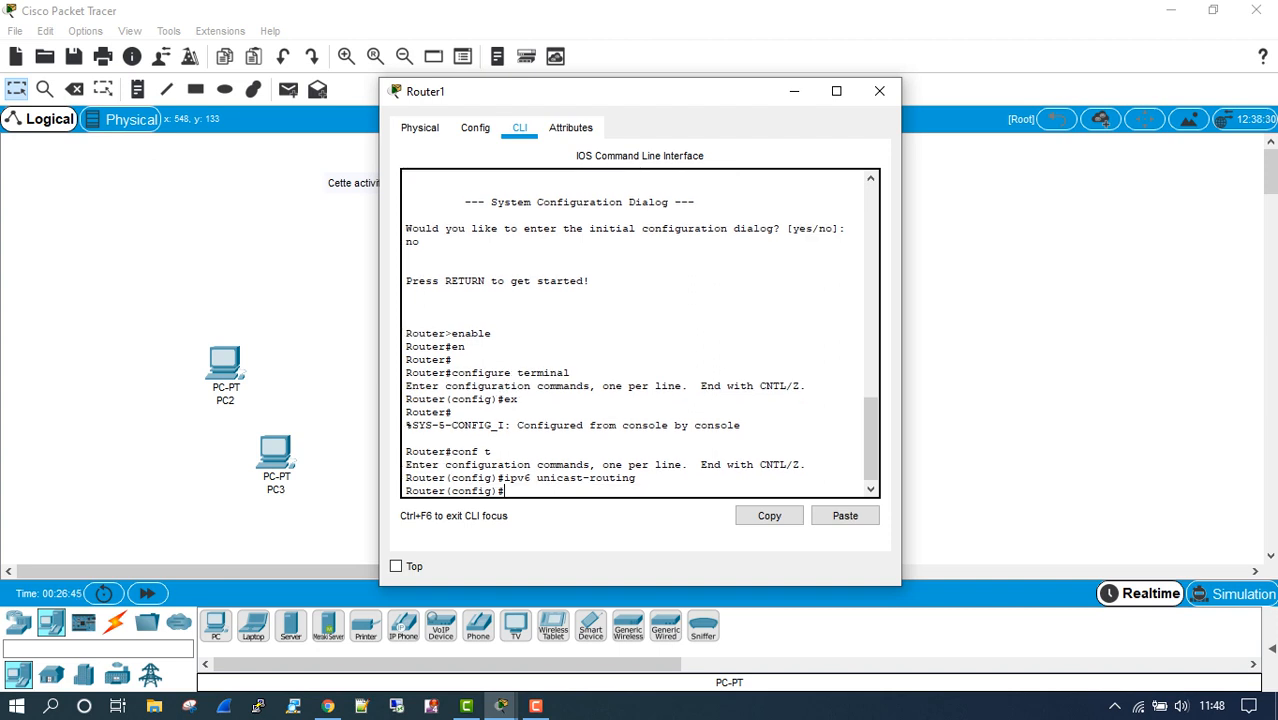
{"action": "type", "text": "interface fastethernet"}
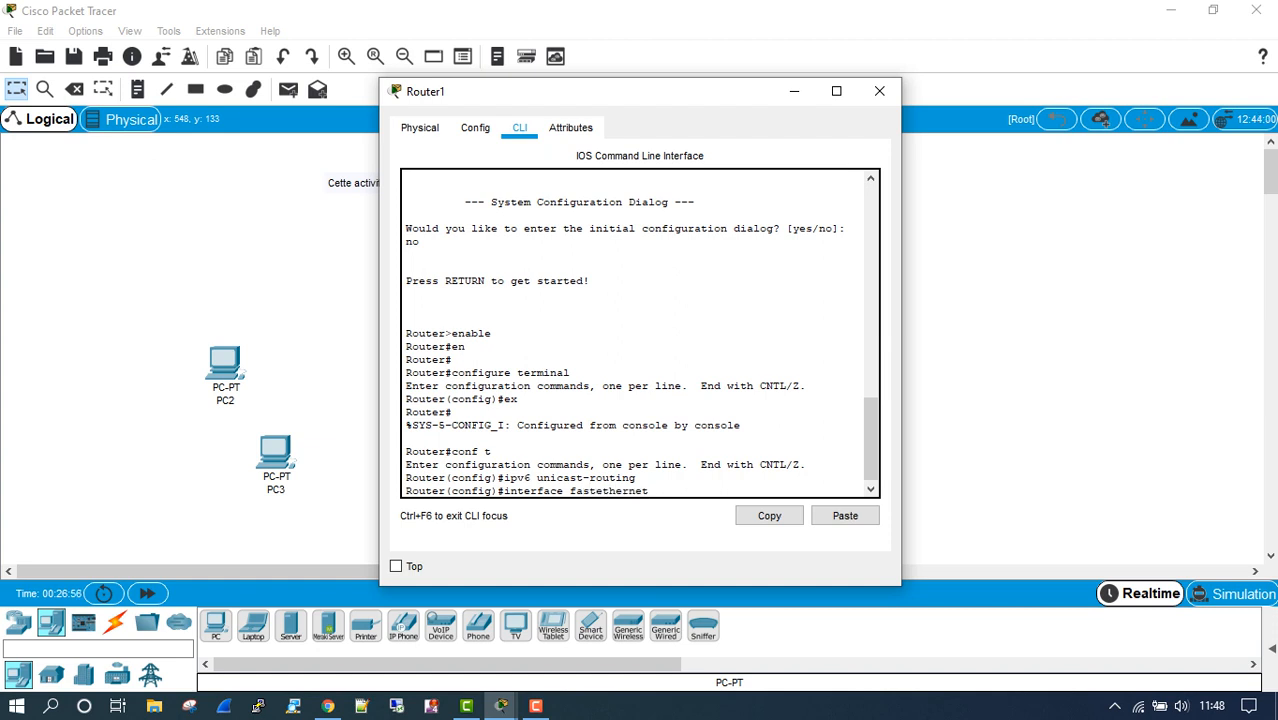
{"action": "key", "text": "Return"}
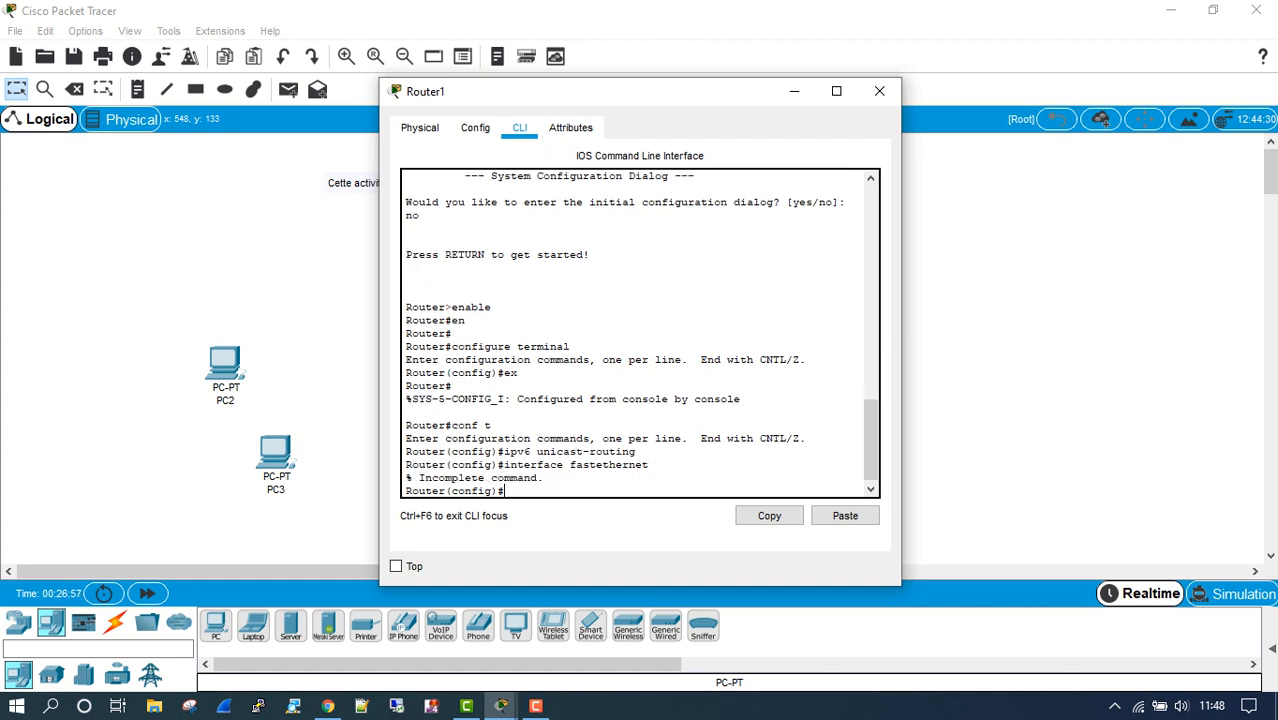
{"action": "key", "text": "Return"}
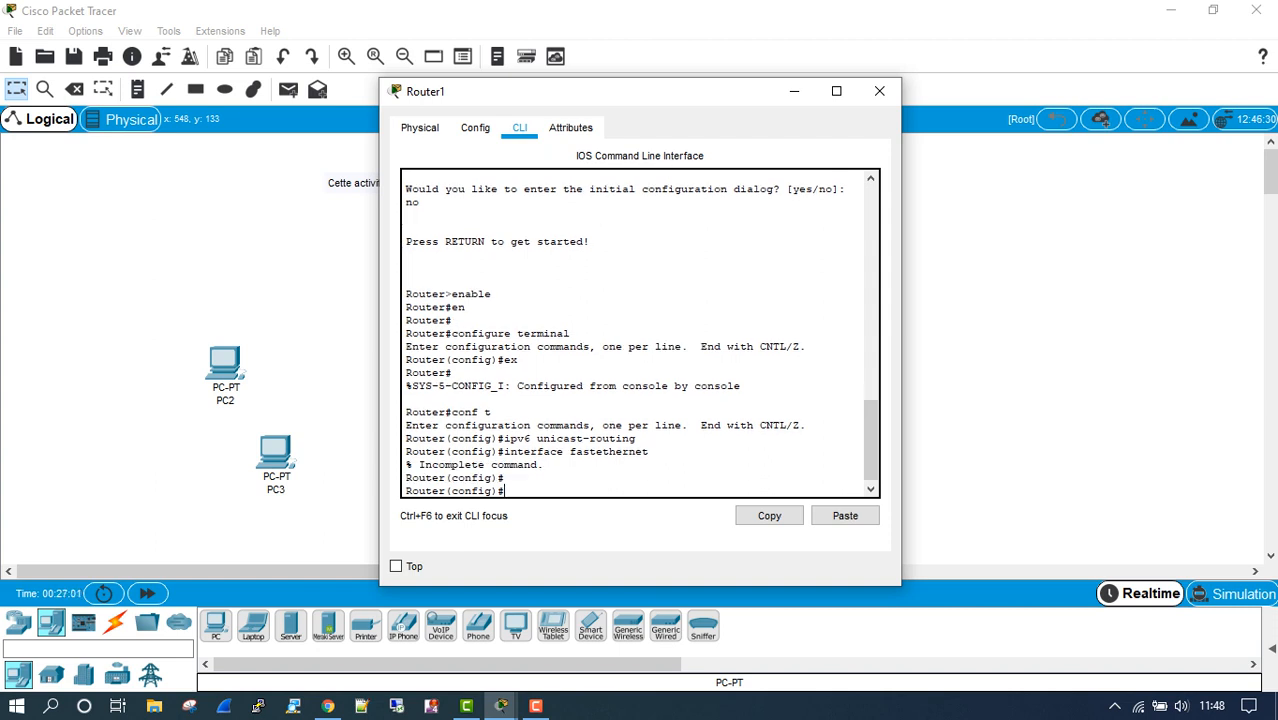
Enter interface fa0/0 configuration on Router1 and assign it the IPv6 address 2001:db8:1:1::/64 with eui-64.
{"action": "type", "text": "int fa0/0"}
{"action": "key", "text": "Return"}
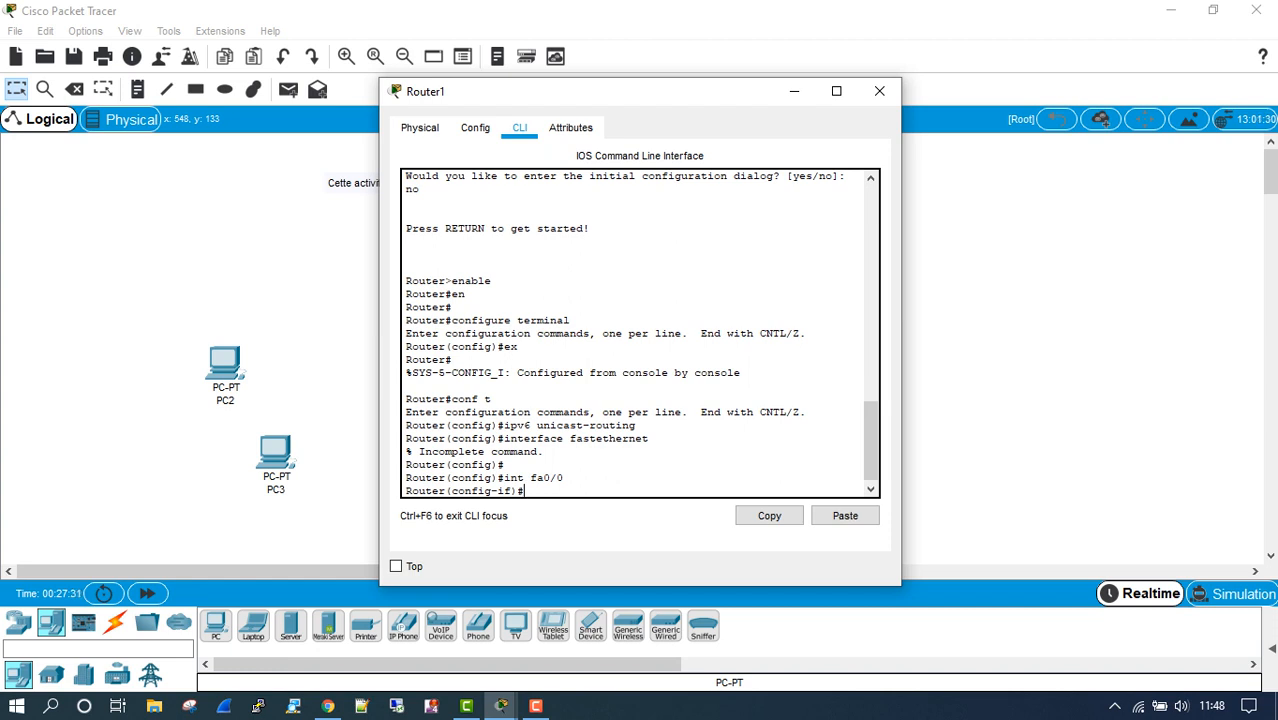
{"action": "type", "text": "ipv6 address 2001:db8:"}
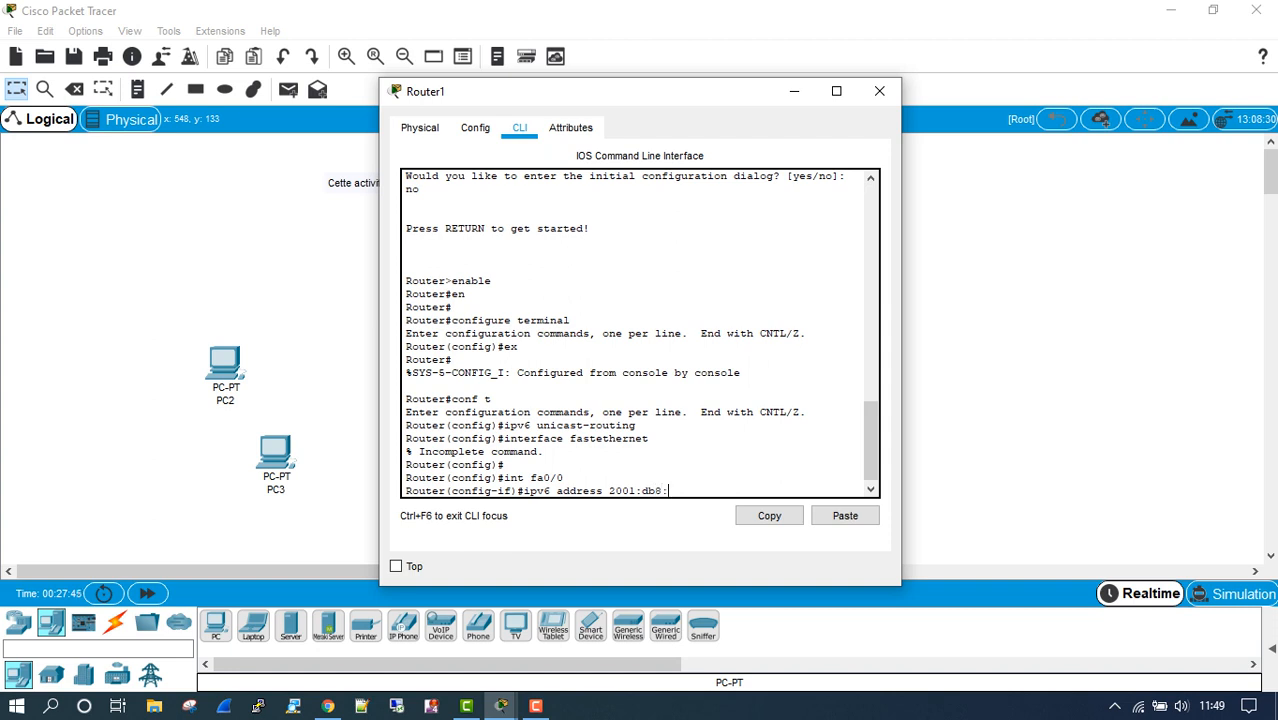
{"action": "type", "text": "1:1"}
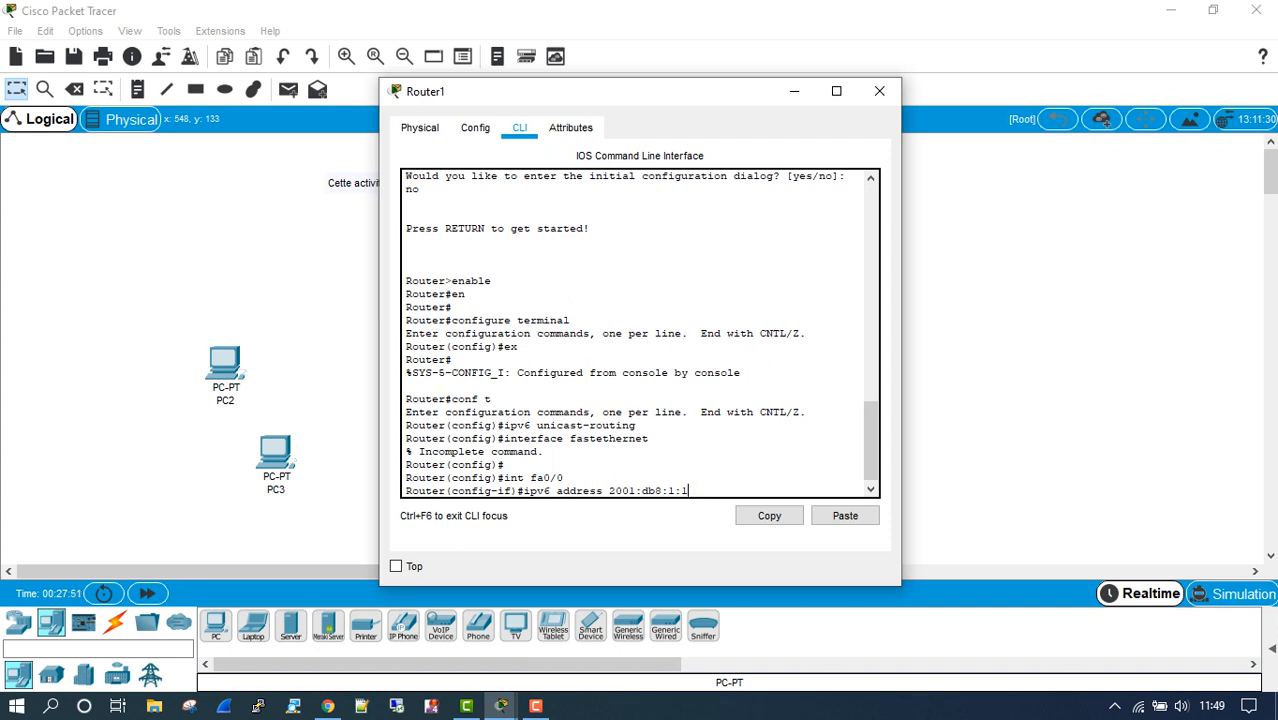
{"action": "type", "text": "::"}
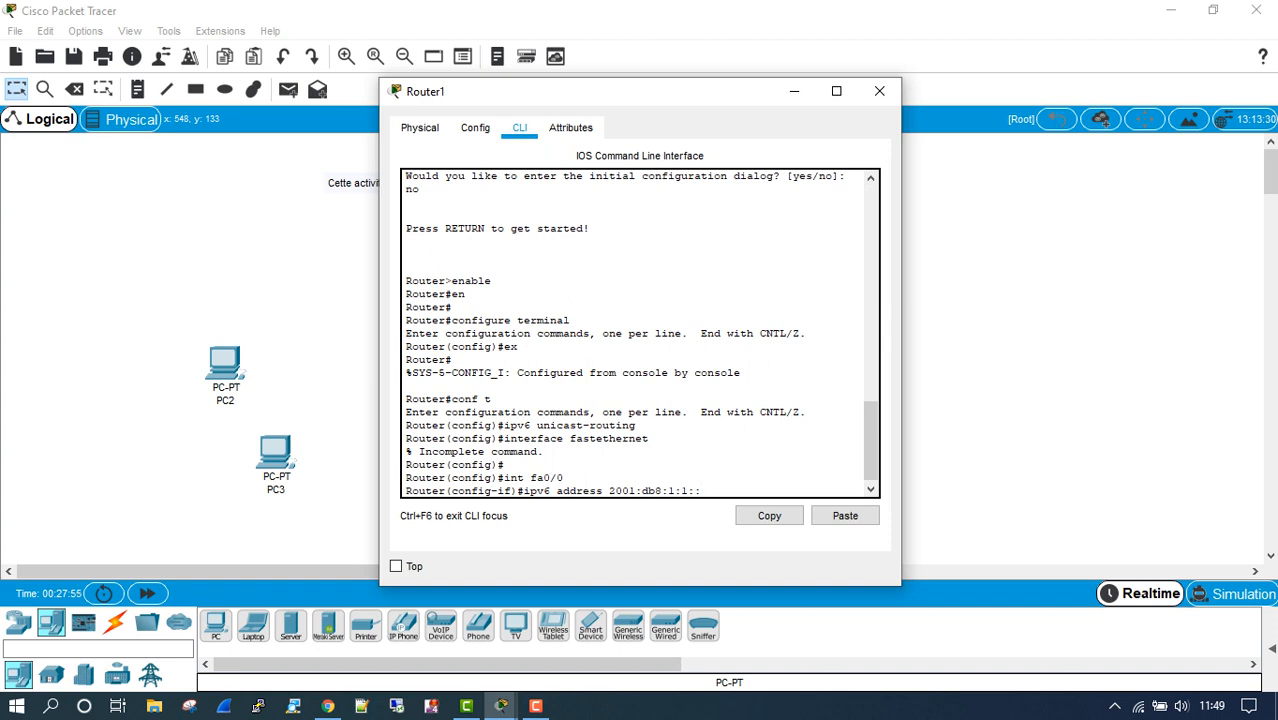
{"action": "type", "text": "/64 eui-64"}
{"action": "key", "text": "Return"}
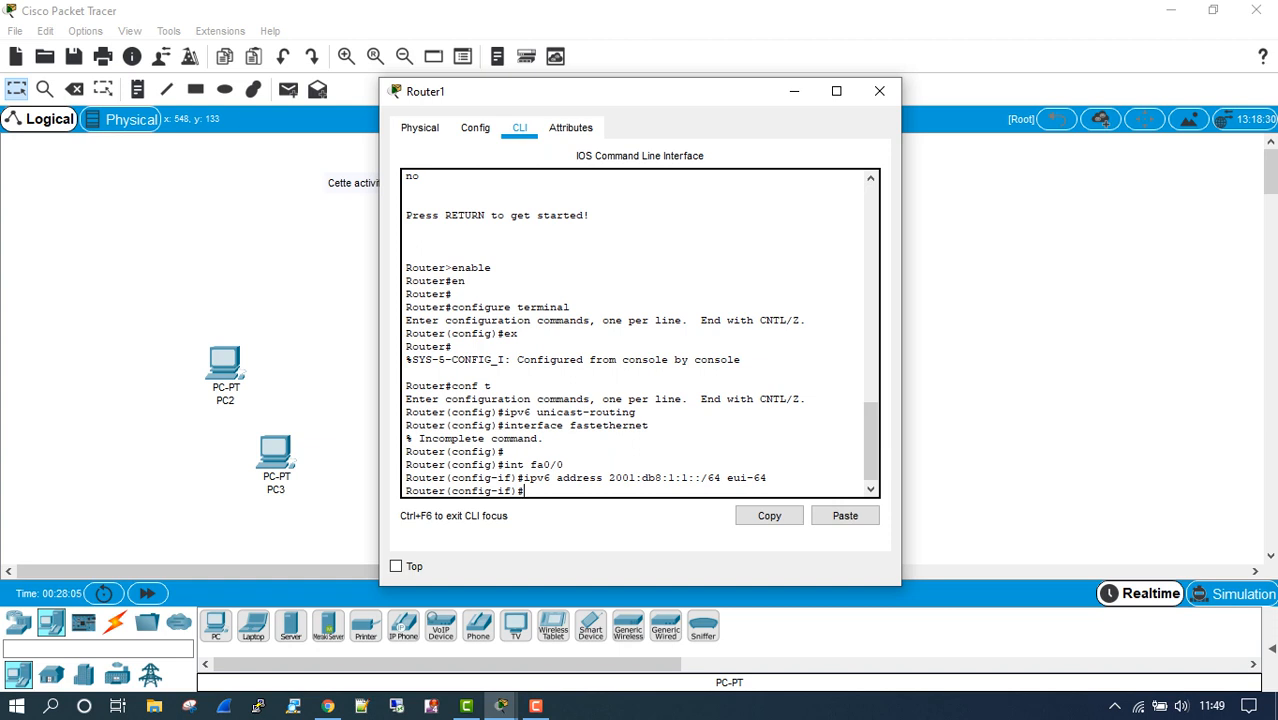
Enable interface fa0/0 with no sh and exit back to privileged mode on Router1.
{"action": "type", "text": "no sh"}
{"action": "key", "text": "Return"}
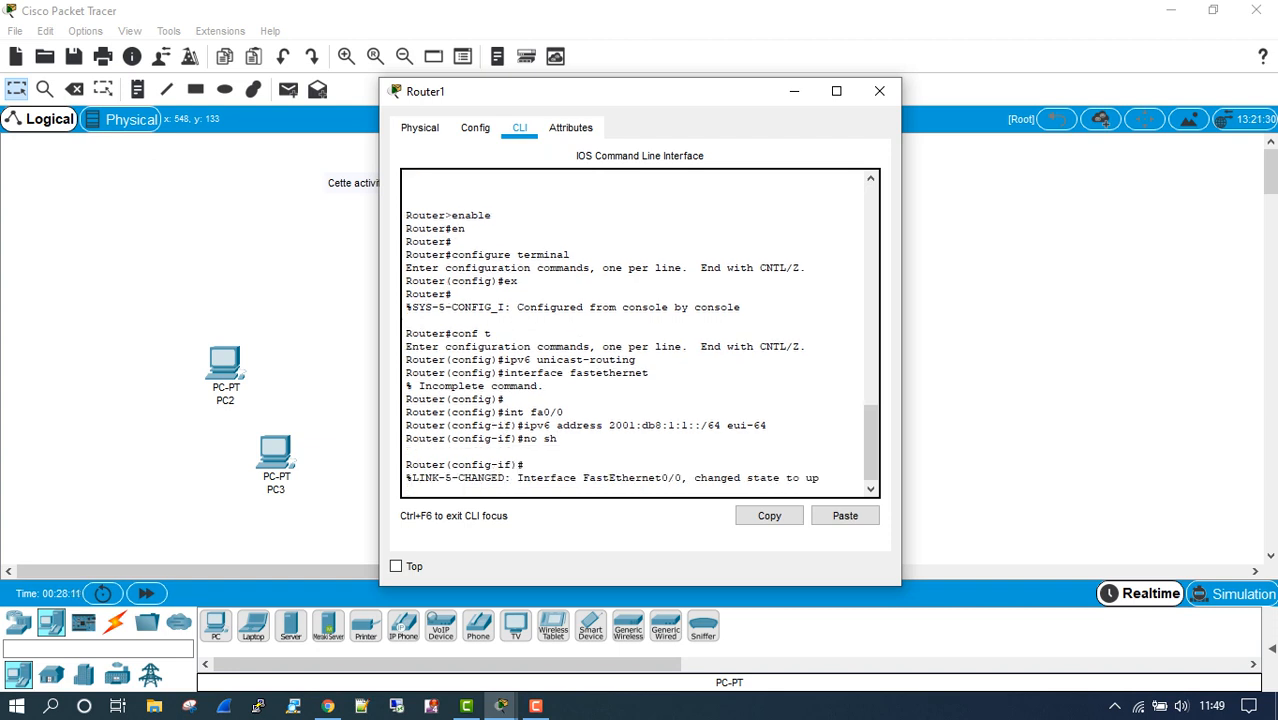
{"action": "key", "text": "Return"}
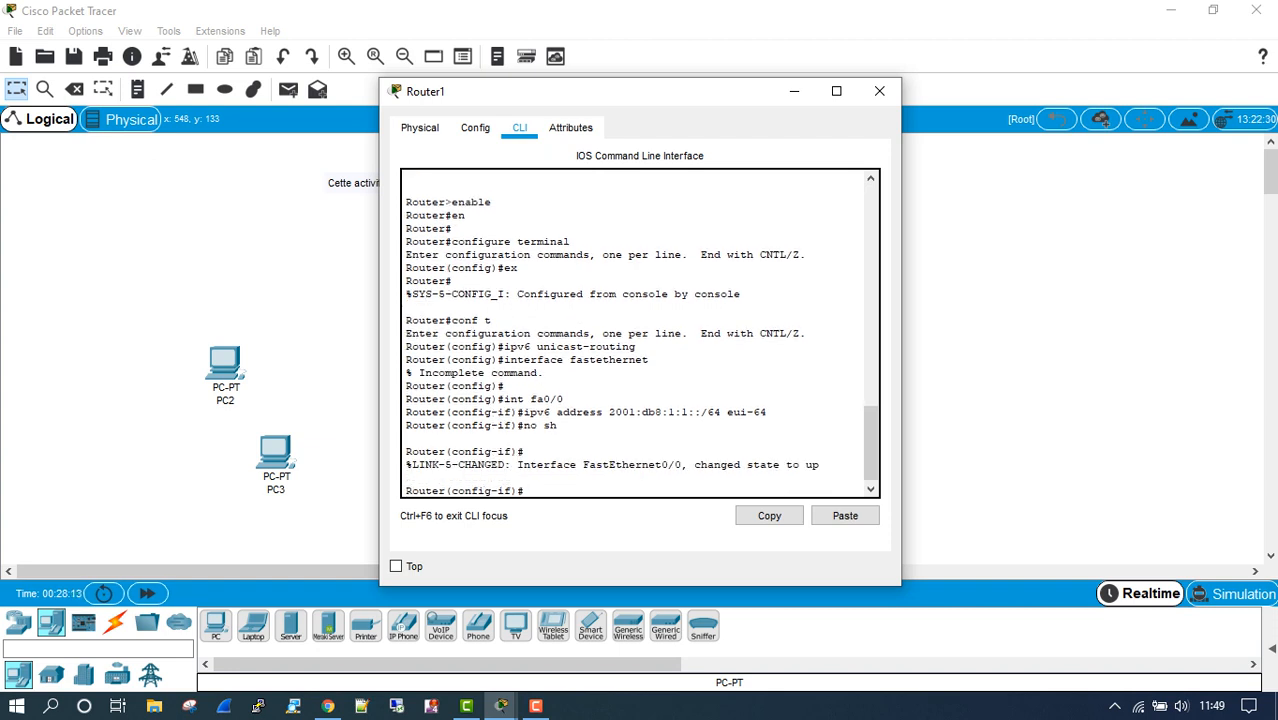
{"action": "type", "text": "ex"}
{"action": "key", "text": "Return"}
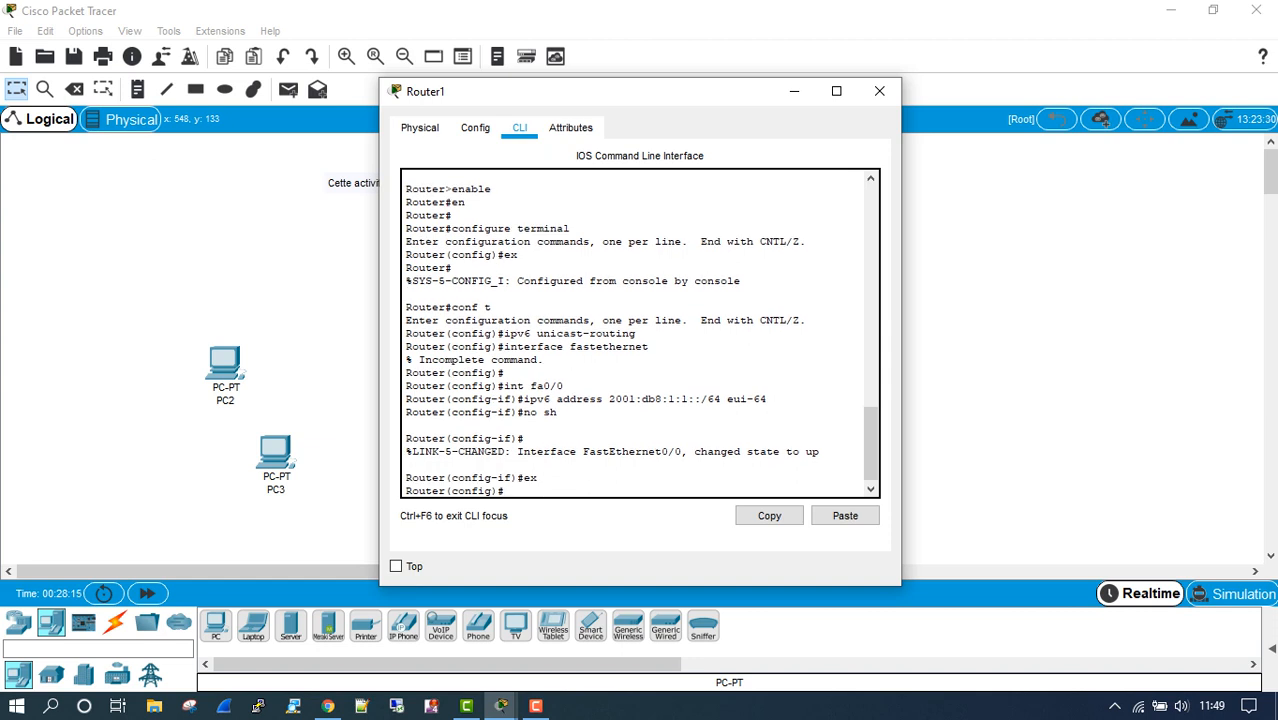
{"action": "type", "text": "ex"}
{"action": "key", "text": "Return"}
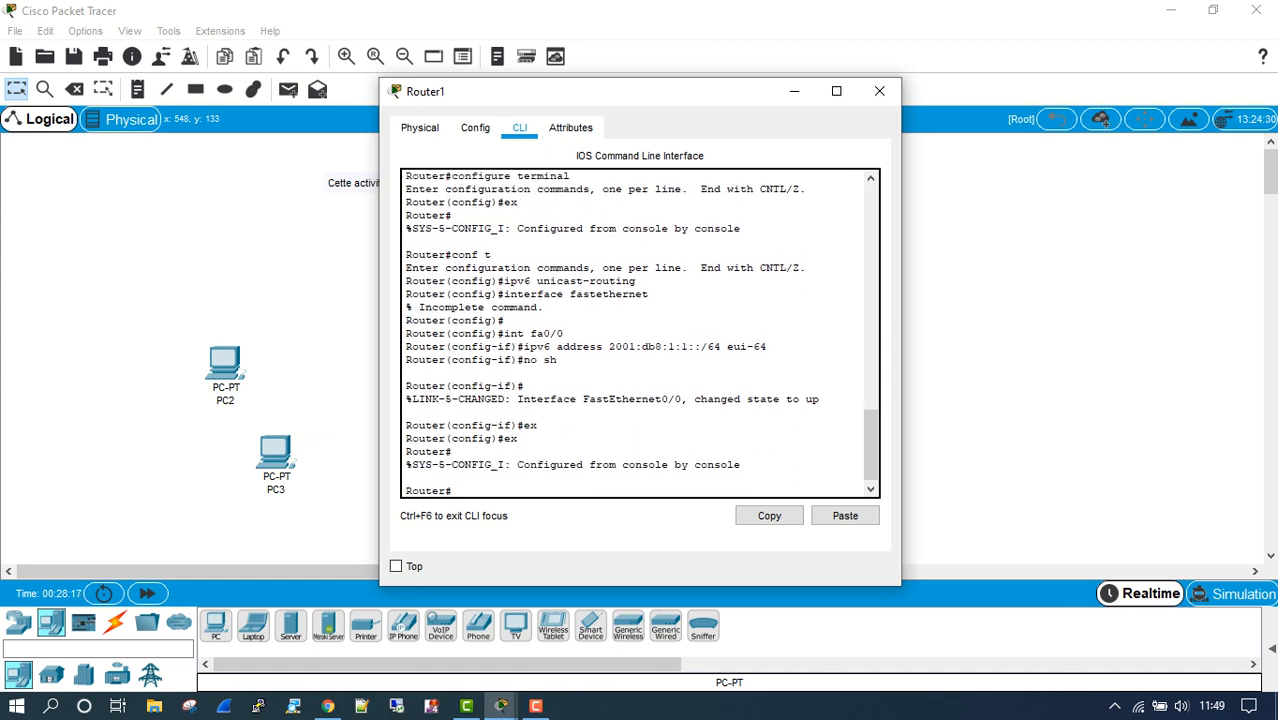
Save Router1's configuration with write, exit the console session and close the router's window.
{"action": "type", "text": "write"}
{"action": "key", "text": "Return"}
{"action": "key", "text": "Return"}
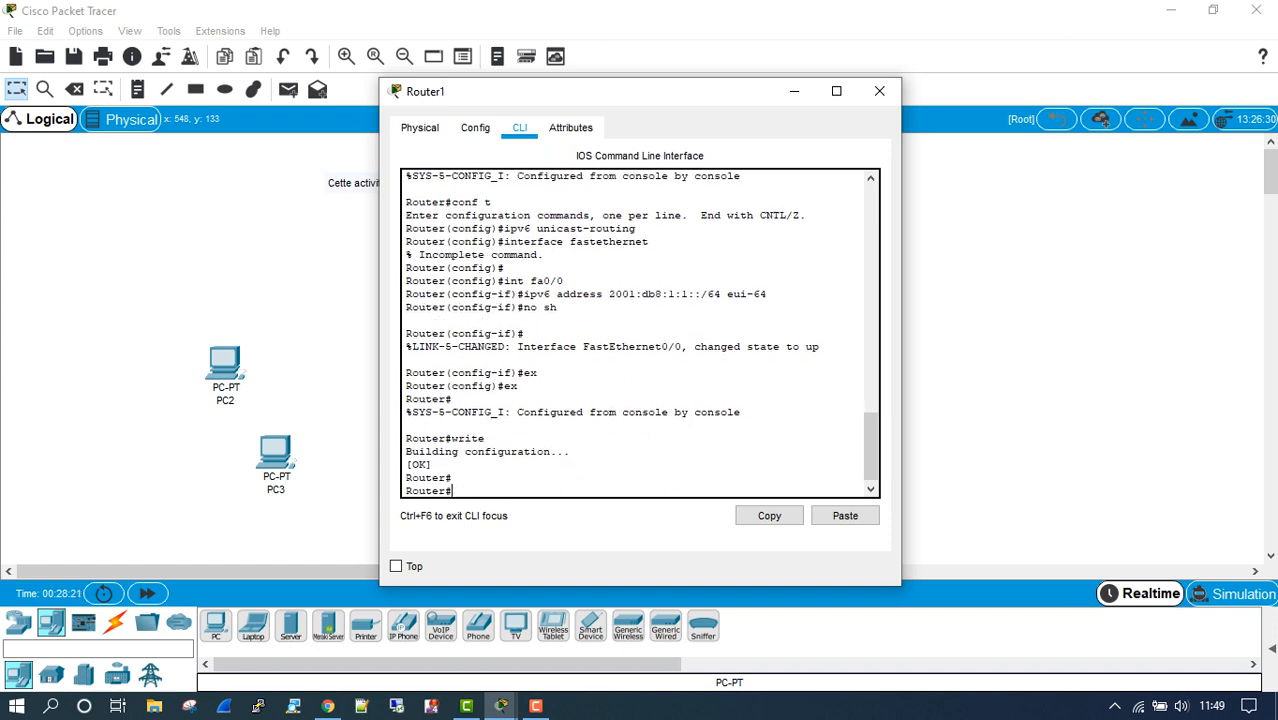
{"action": "type", "text": "exit"}
{"action": "key", "text": "Return"}
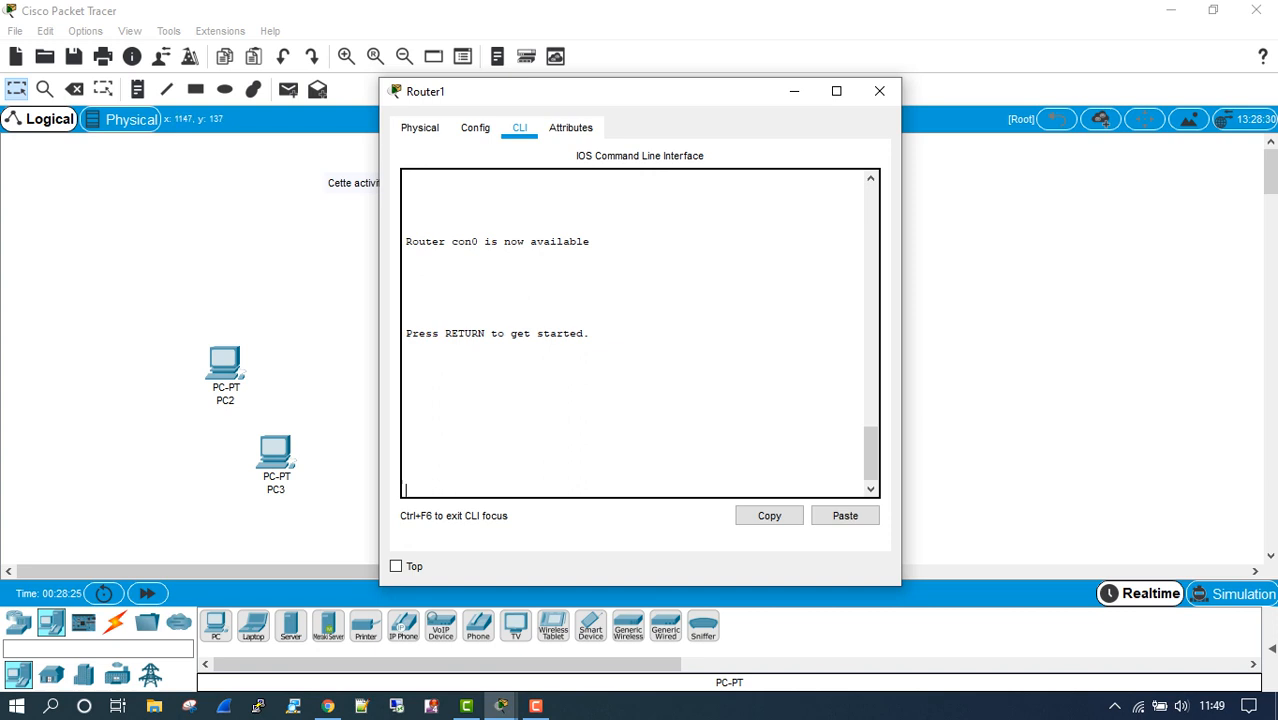
{"action": "left_click", "coordinate": [879, 91]}
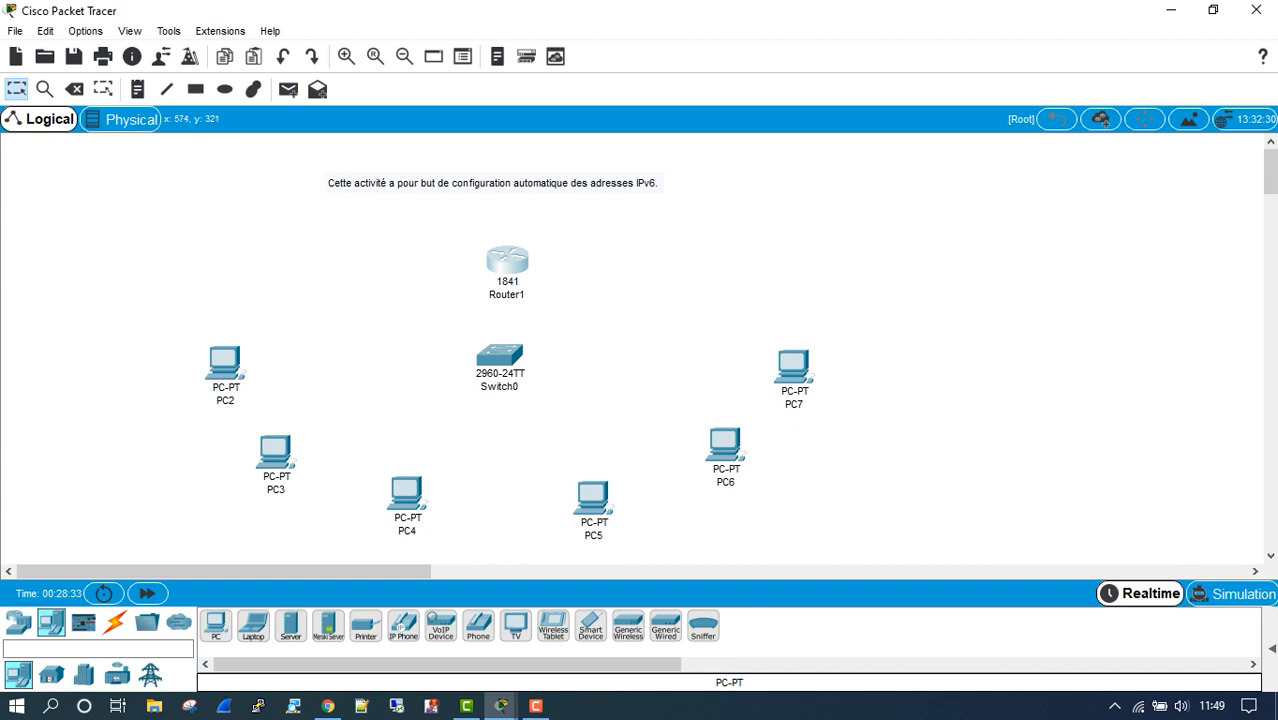
Connect Router1's FastEthernet0/0 to Switch0's GigabitEthernet0/1 with a copper straight-through cable.
{"action": "left_click", "coordinate": [115, 622]}
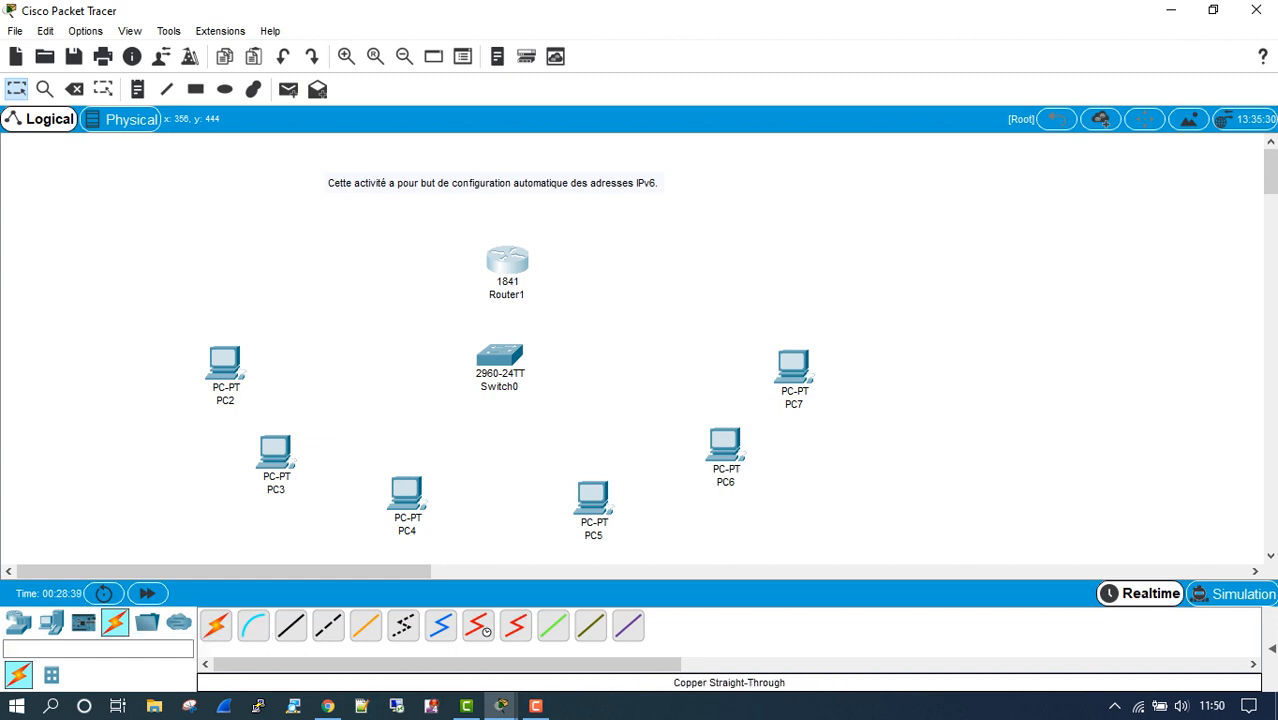
{"action": "left_click", "coordinate": [290, 625]}
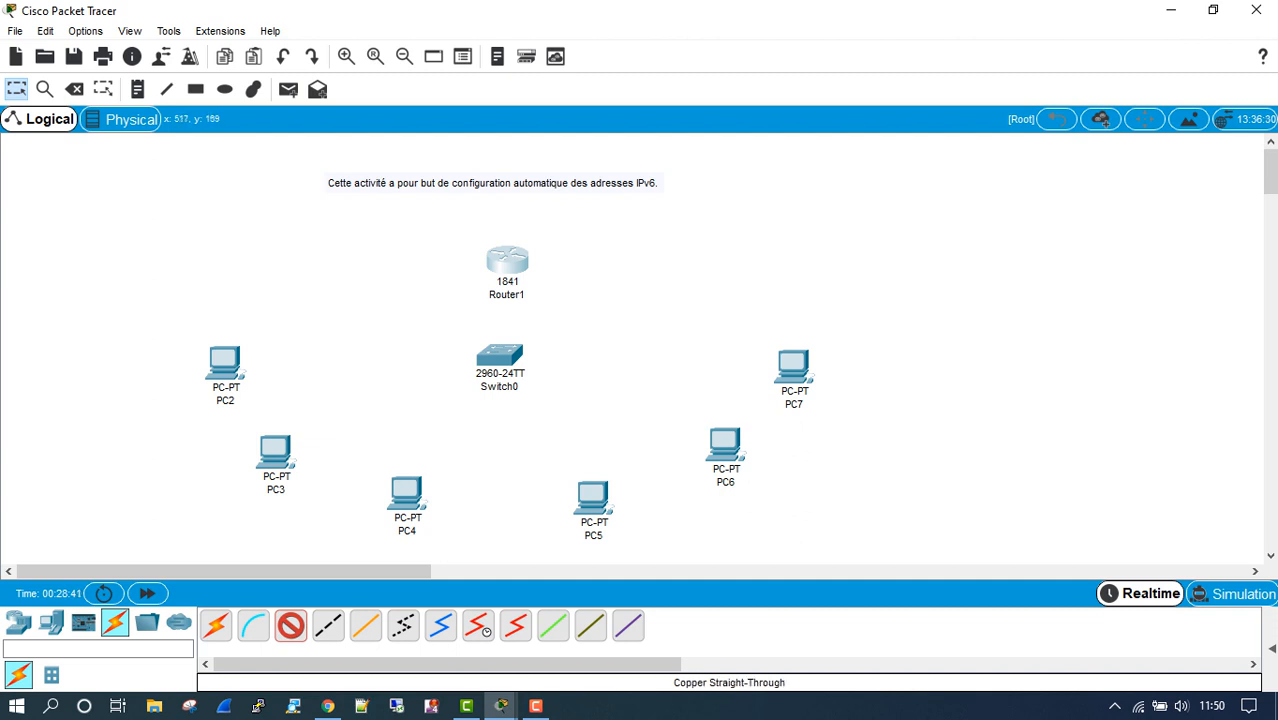
{"action": "left_click", "coordinate": [508, 259]}
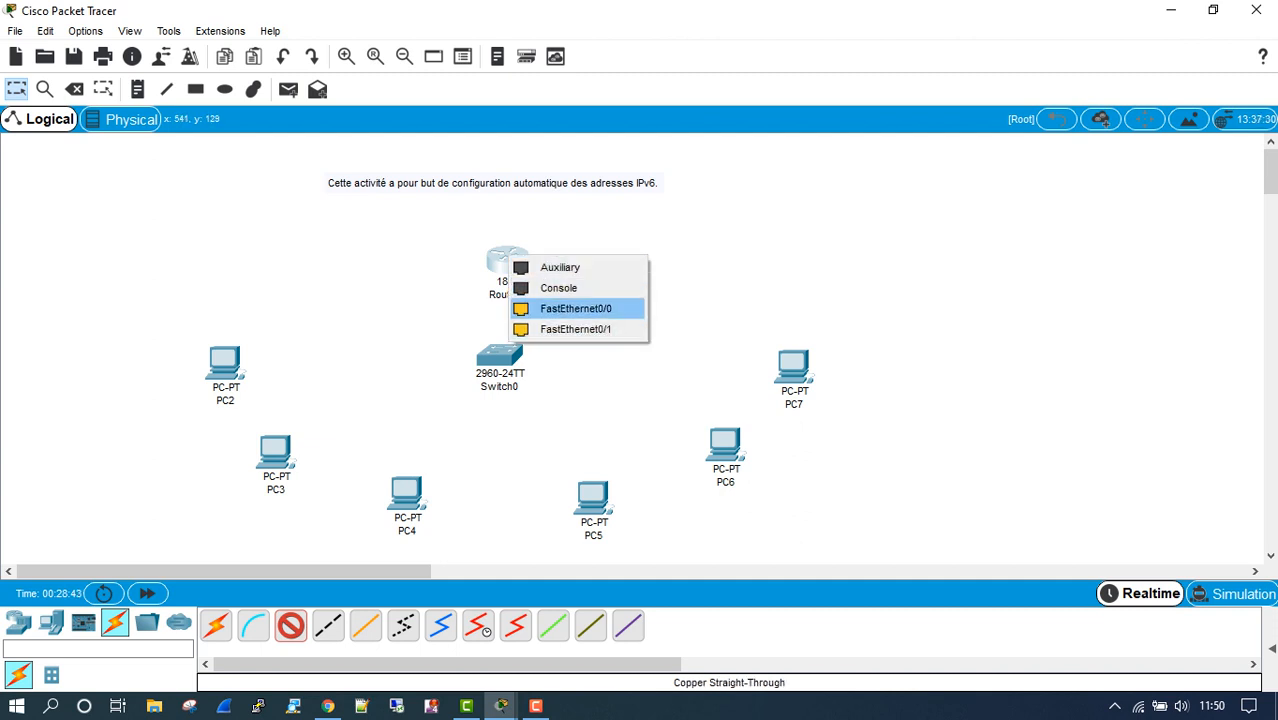
{"action": "left_click", "coordinate": [576, 309]}
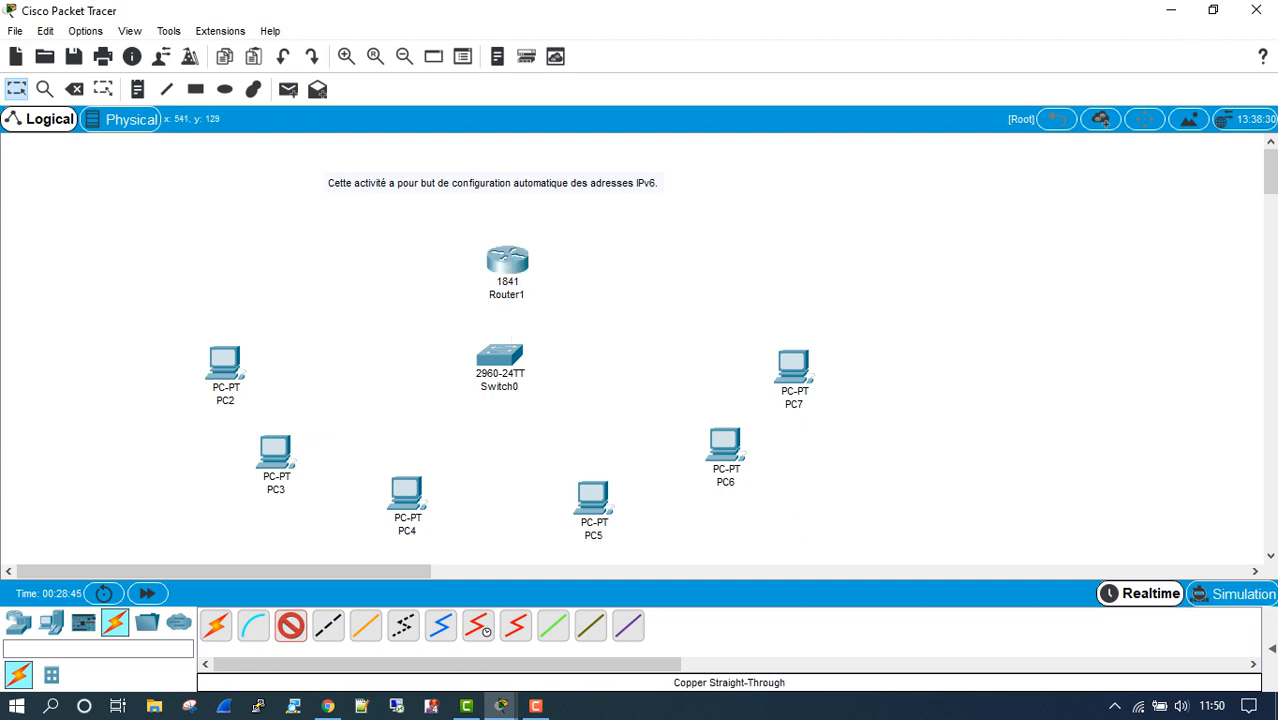
{"action": "left_click", "coordinate": [499, 355]}
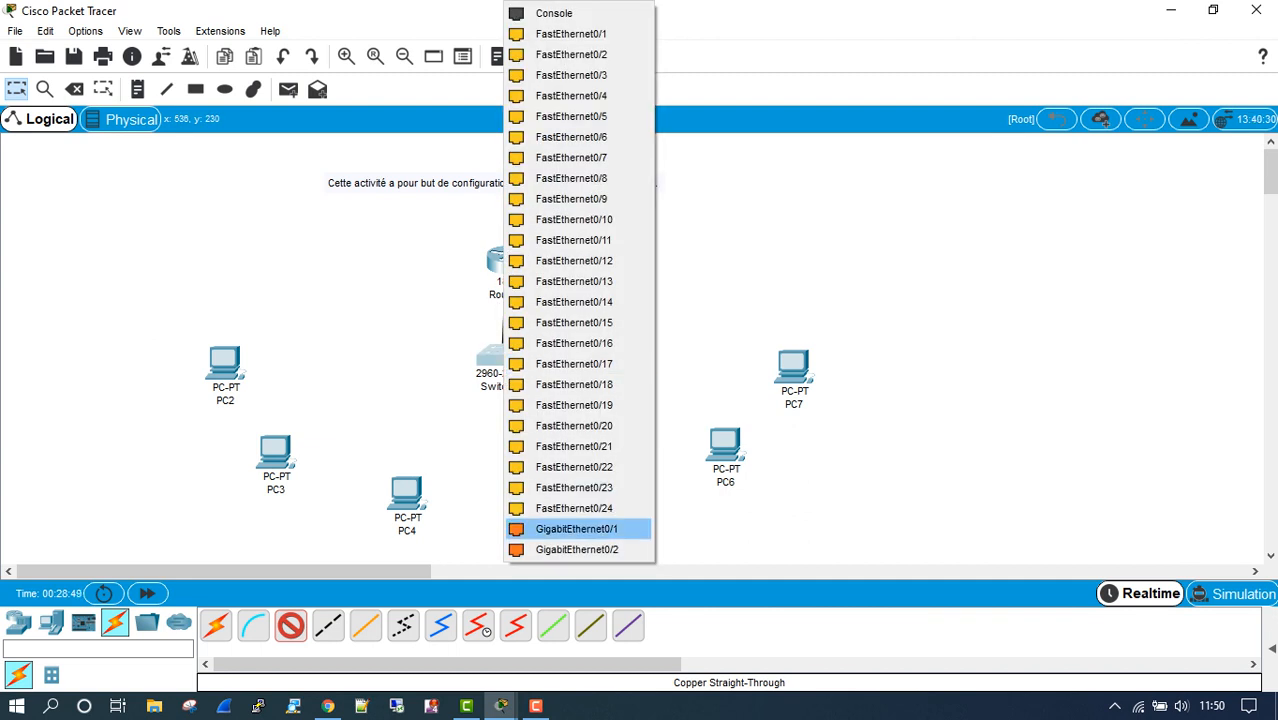
{"action": "left_click", "coordinate": [576, 529]}
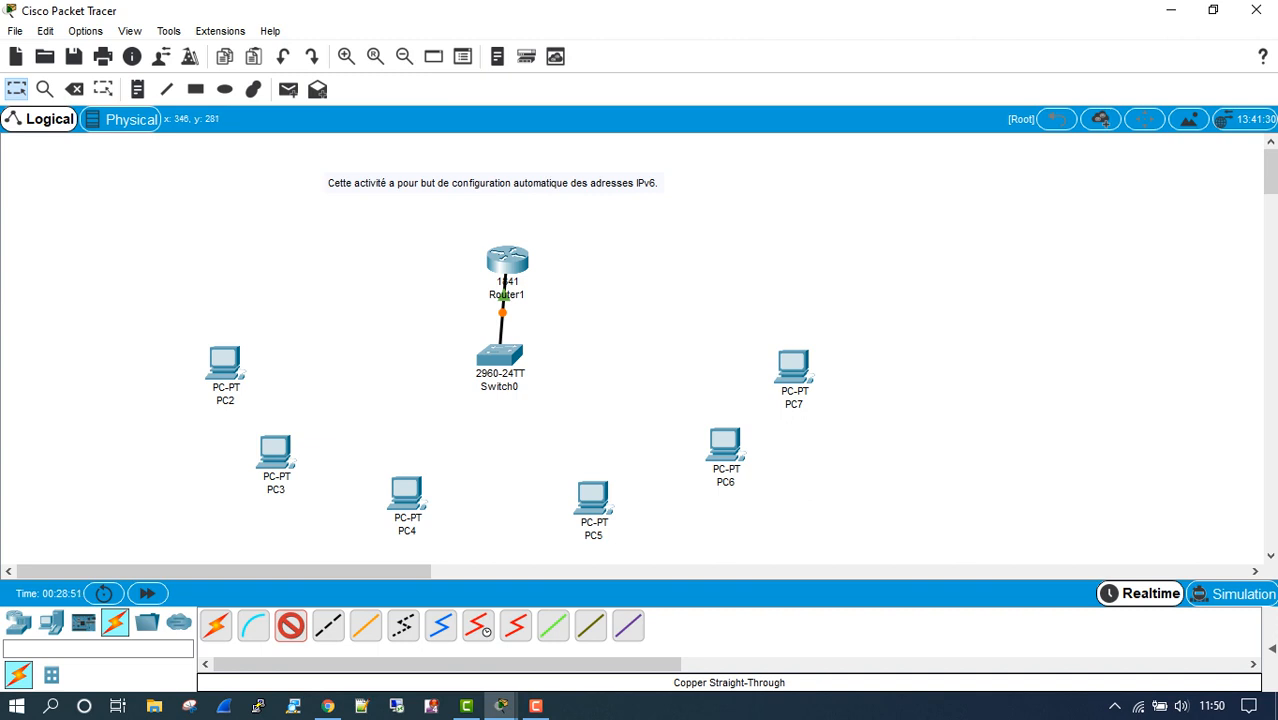
Connect PC2's FastEthernet0 to Switch0's FastEthernet0/1 with a copper straight-through cable.
{"action": "left_click", "coordinate": [222, 360]}
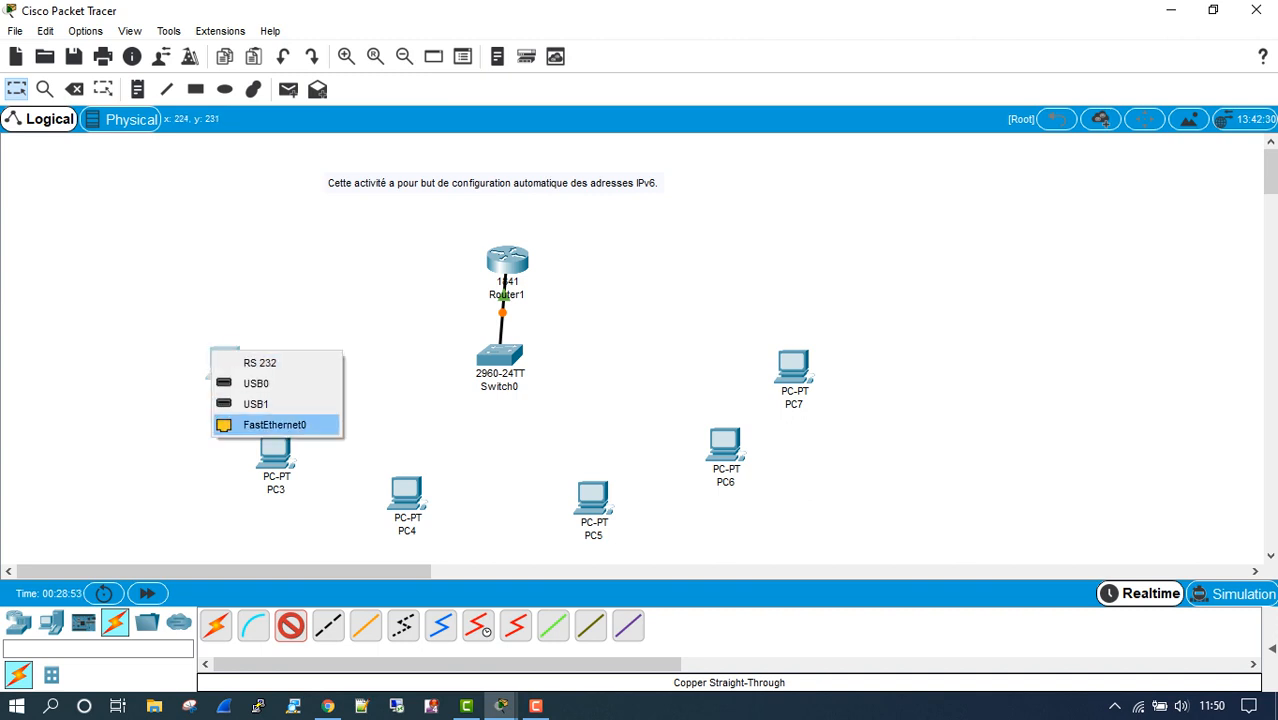
{"action": "left_click", "coordinate": [274, 424]}
{"action": "left_click", "coordinate": [490, 355]}
{"action": "key", "text": "Down"}
{"action": "key", "text": "Down"}
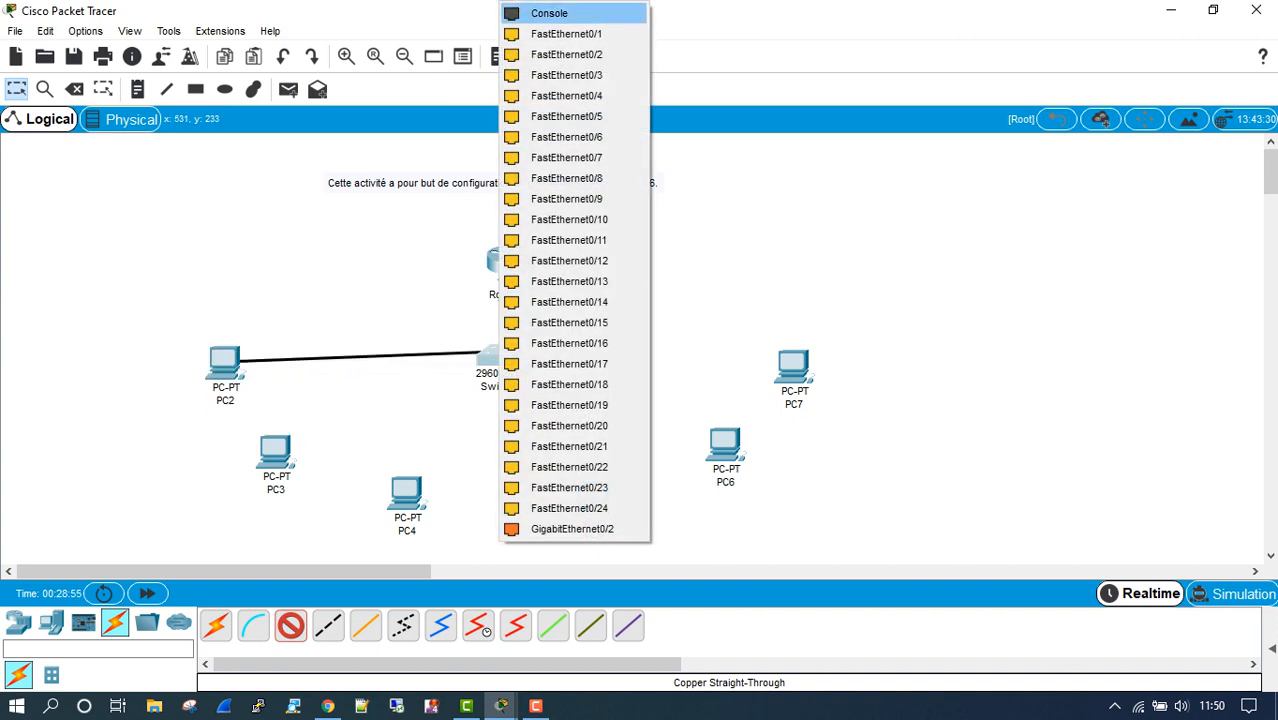
{"action": "key", "text": "Return"}
Cable Switch0's FastEthernet0/2 to PC3's FastEthernet0 and Switch0's FastEthernet0/3 to PC4's FastEthernet0 with copper straight-through links.
{"action": "left_click", "coordinate": [494, 356]}
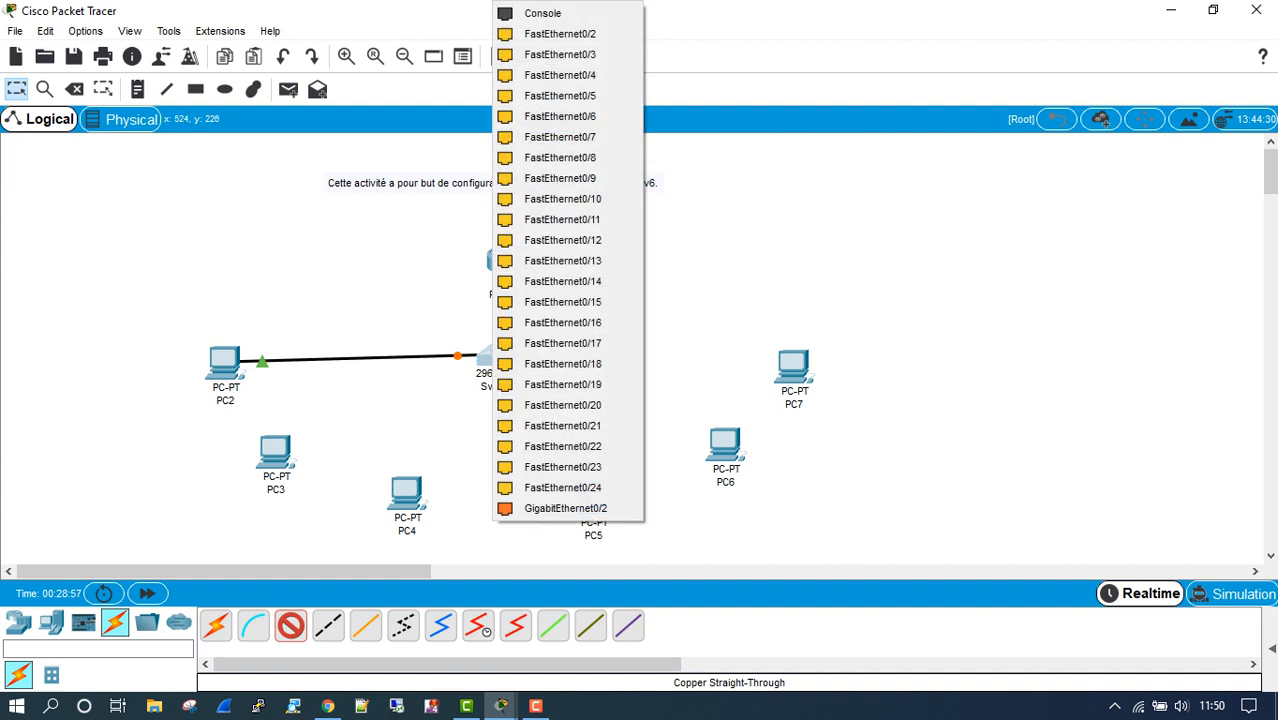
{"action": "left_click", "coordinate": [548, 34]}
{"action": "left_click", "coordinate": [272, 451]}
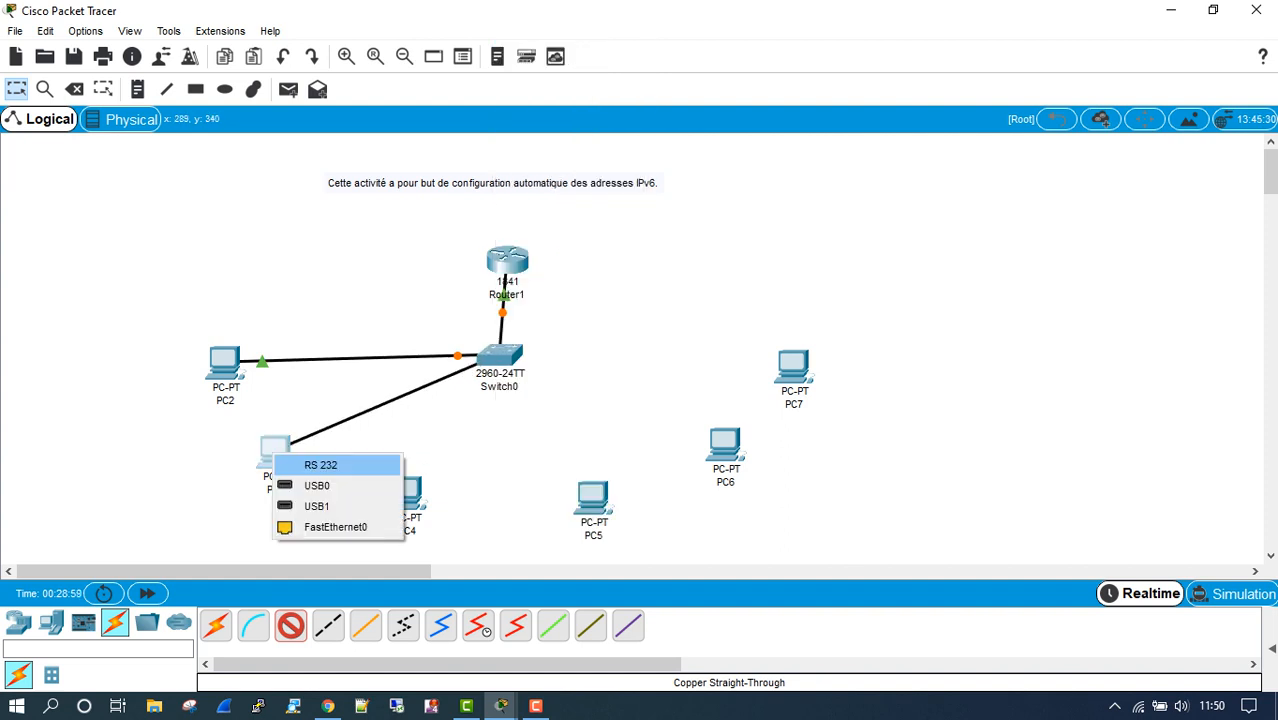
{"action": "left_click", "coordinate": [322, 526]}
{"action": "left_click", "coordinate": [406, 492]}
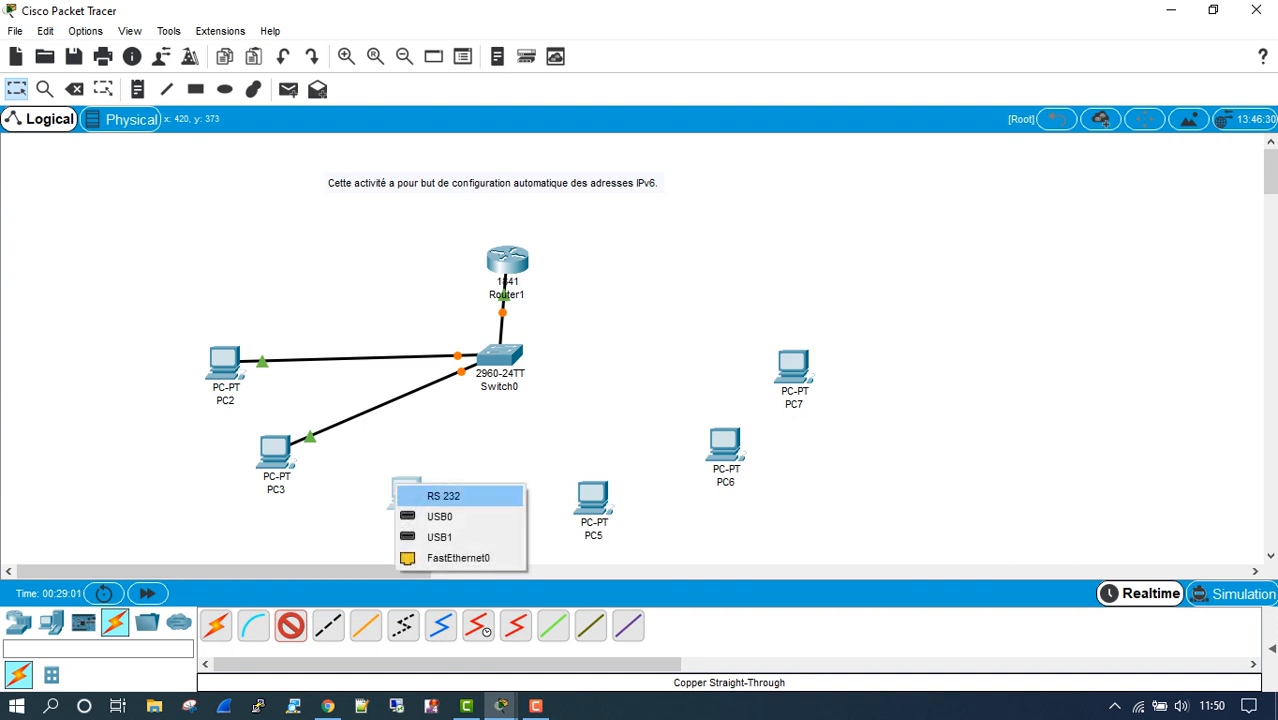
{"action": "left_click", "coordinate": [456, 556]}
{"action": "left_click", "coordinate": [500, 358]}
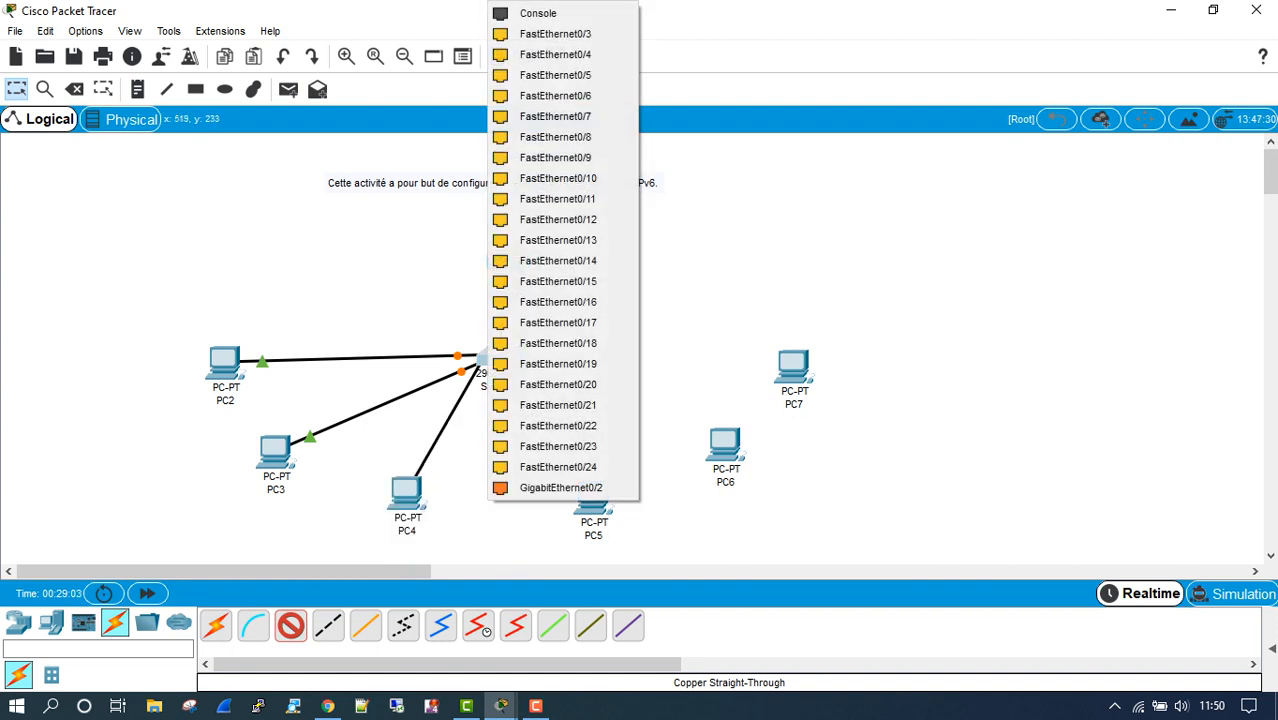
{"action": "left_click", "coordinate": [548, 34]}
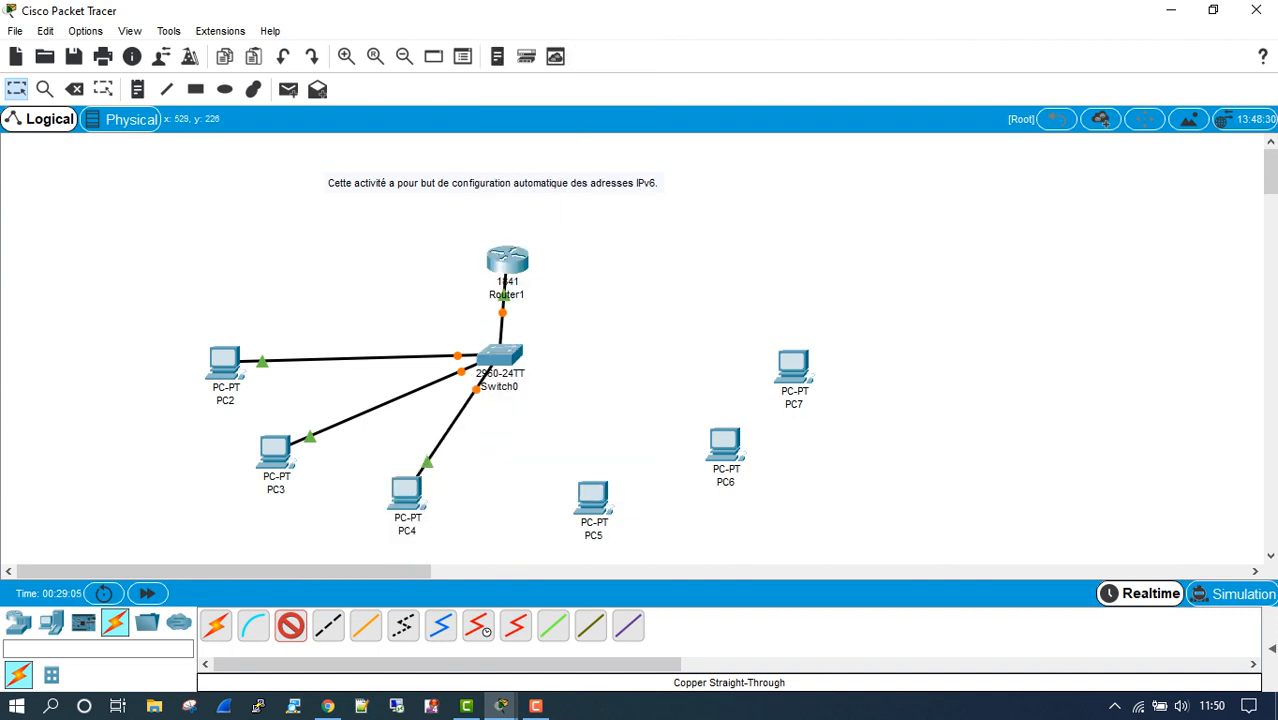
Cable Switch0's FastEthernet0/4 to PC5's FastEthernet0 and Switch0's FastEthernet0/5 to PC6's FastEthernet0 with copper straight-through links.
{"action": "left_click", "coordinate": [499, 357]}
{"action": "left_click", "coordinate": [560, 54]}
{"action": "left_click", "coordinate": [586, 490]}
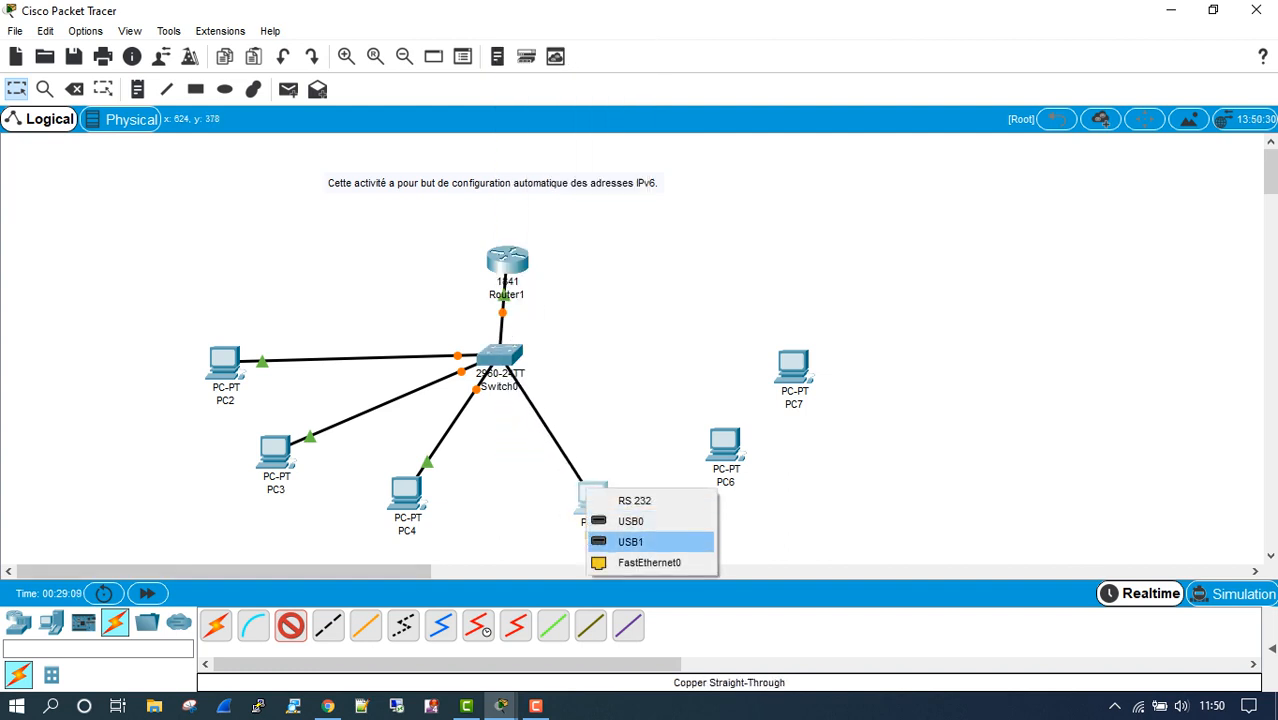
{"action": "left_click", "coordinate": [649, 562]}
{"action": "left_click", "coordinate": [499, 357]}
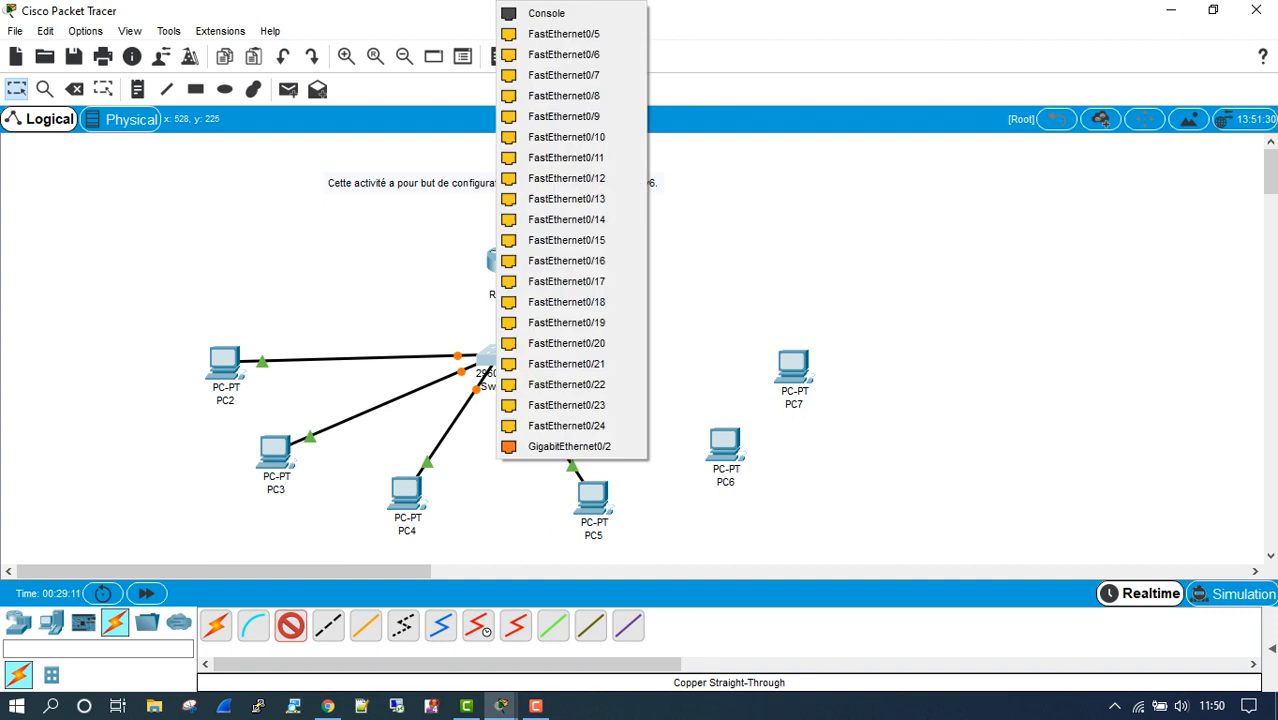
{"action": "left_click", "coordinate": [556, 31]}
{"action": "left_click", "coordinate": [722, 443]}
{"action": "left_click", "coordinate": [775, 509]}
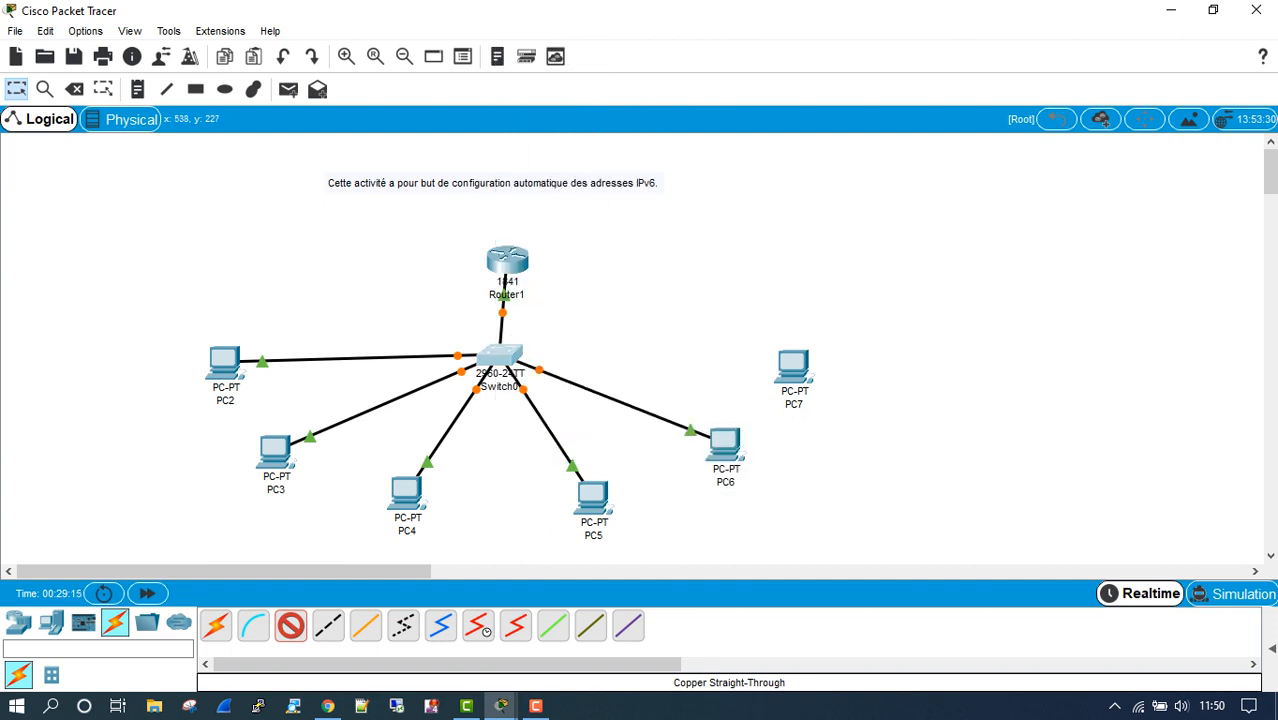
Connect Switch0 to PC7's FastEthernet0 with a copper straight-through cable and move Router1 slightly higher, directly above the switch.
{"action": "left_click", "coordinate": [499, 357]}
{"action": "left_click", "coordinate": [556, 53]}
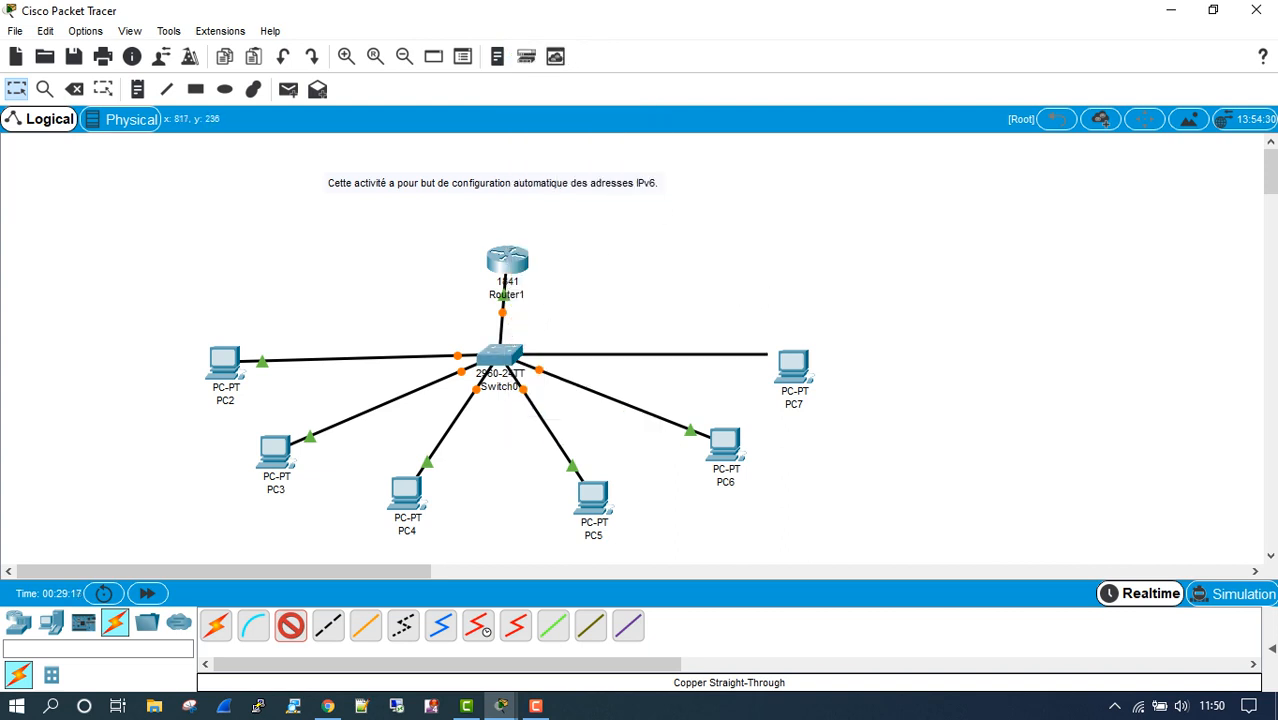
{"action": "left_click", "coordinate": [793, 366]}
{"action": "left_click", "coordinate": [840, 434]}
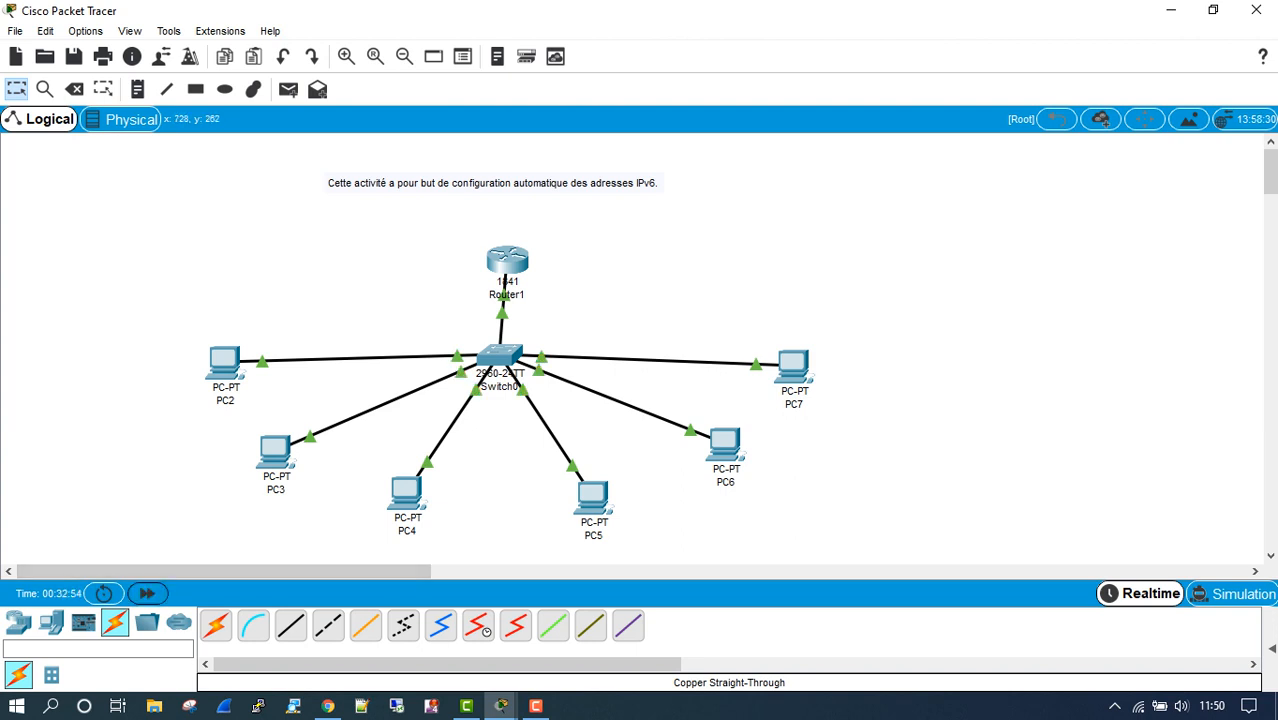
{"action": "left_click_drag", "start_coordinate": [507, 260], "coordinate": [498, 232]}
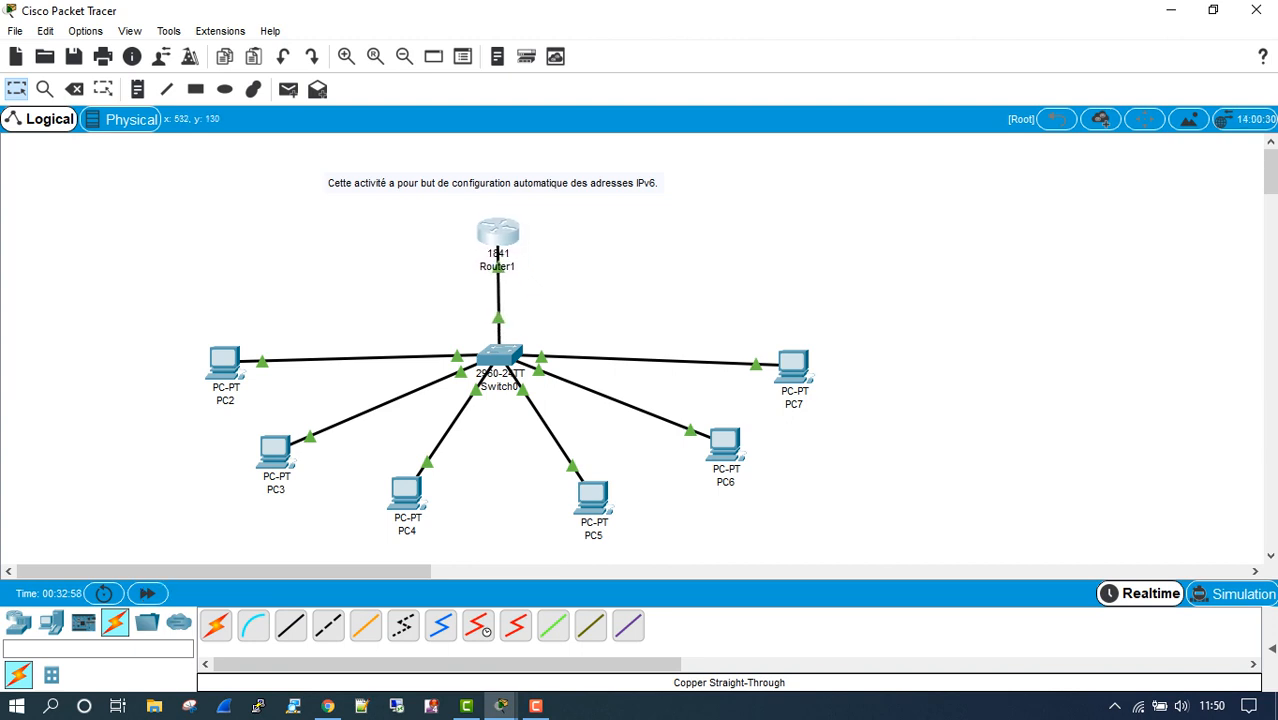
{"action": "left_click", "coordinate": [330, 288]}
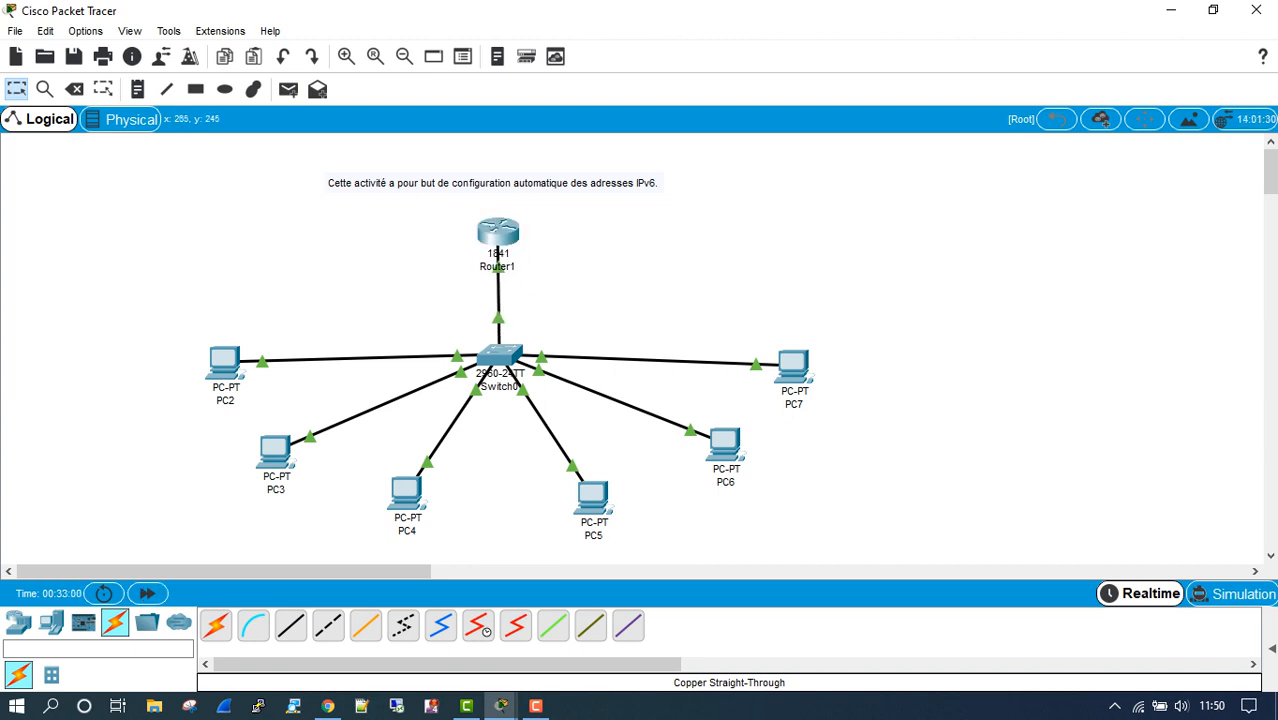
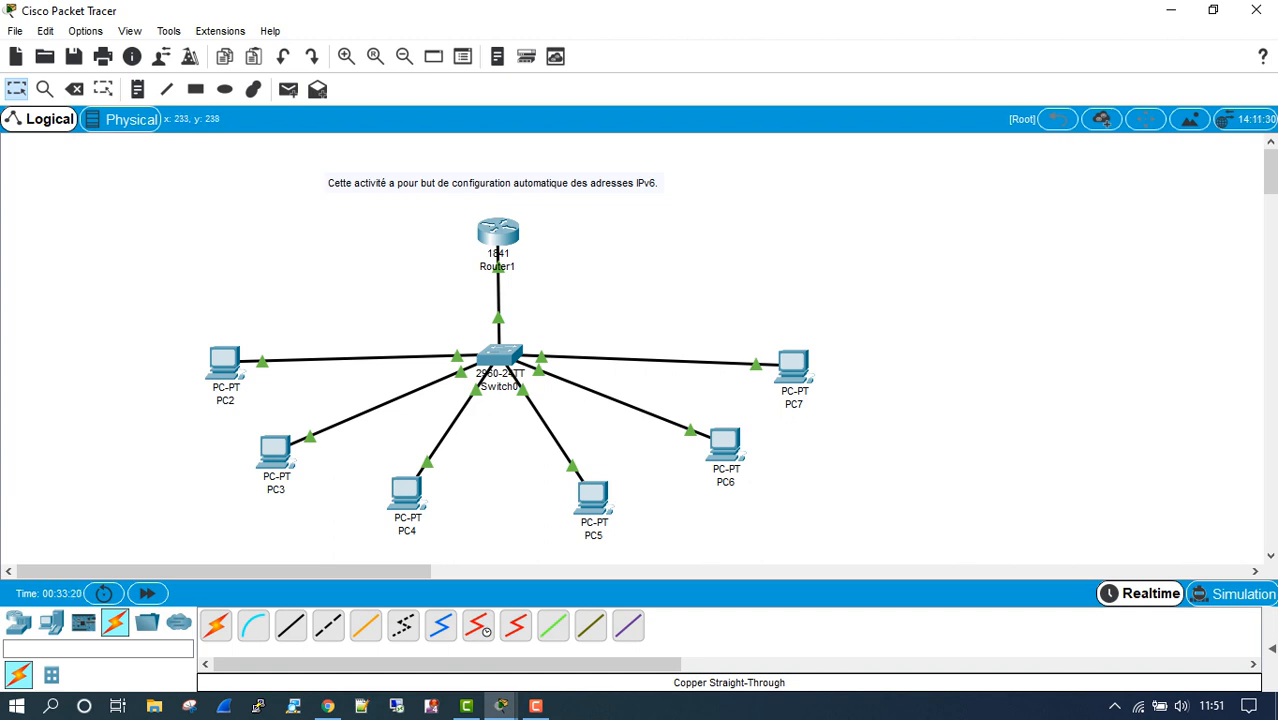
Set PC2's FastEthernet0 IPv6 configuration to Auto Config and close the device window.
{"action": "left_click", "coordinate": [228, 366]}
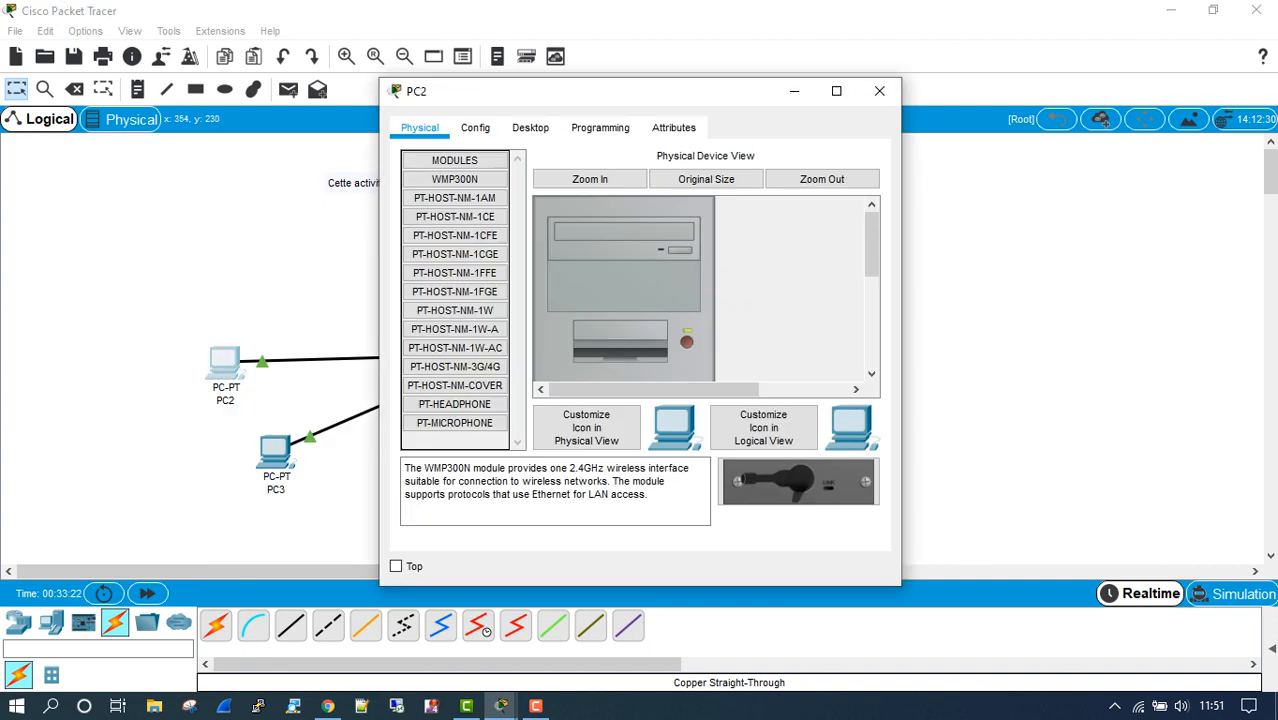
{"action": "left_click", "coordinate": [475, 128]}
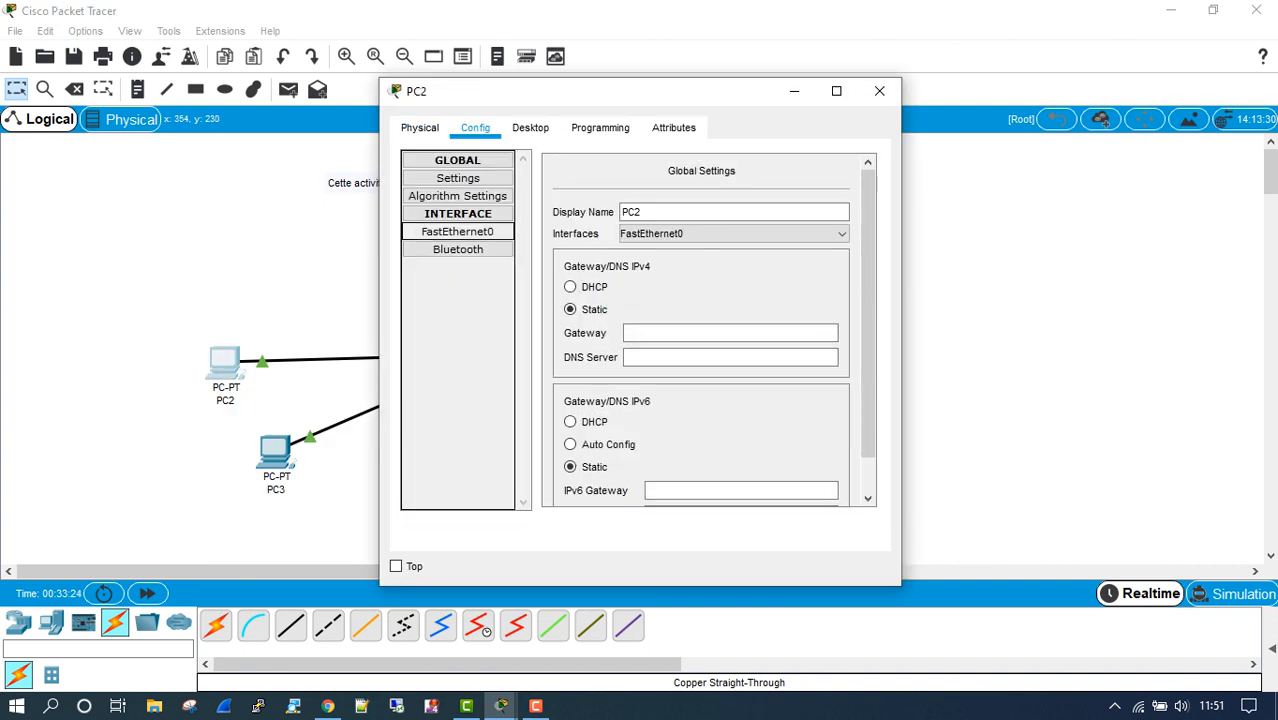
{"action": "left_click", "coordinate": [458, 232]}
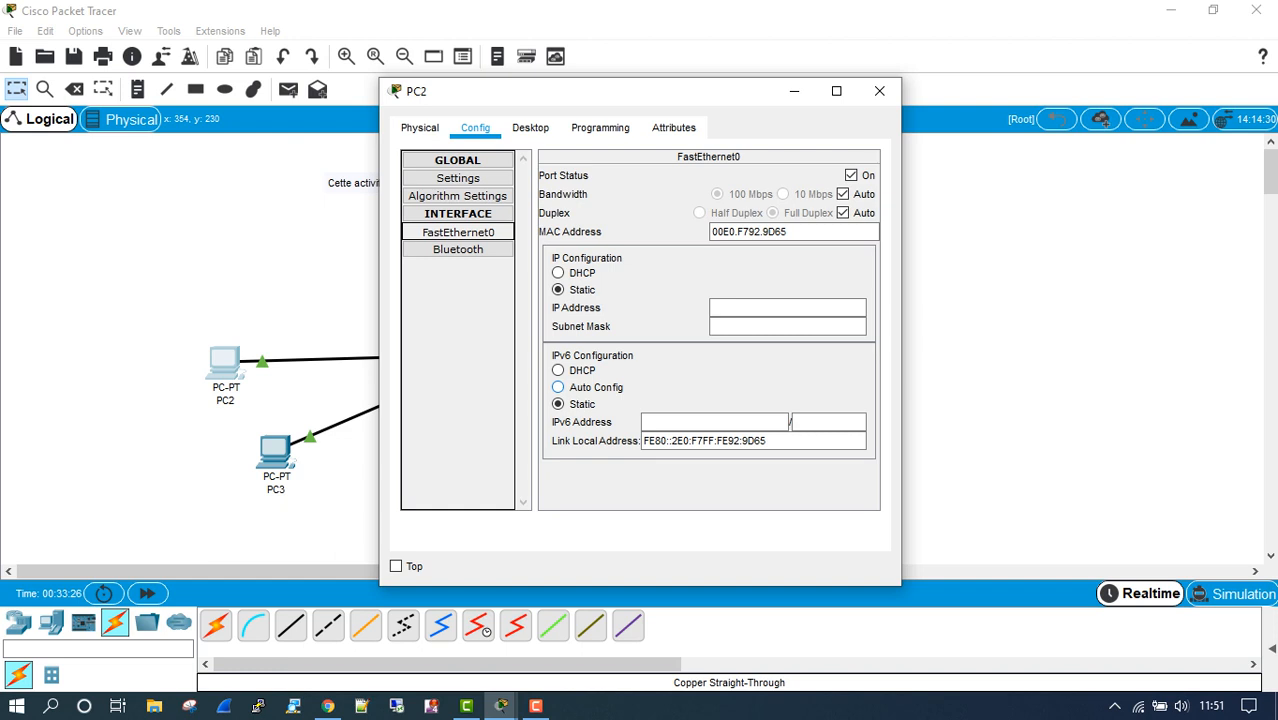
{"action": "left_click", "coordinate": [558, 387]}
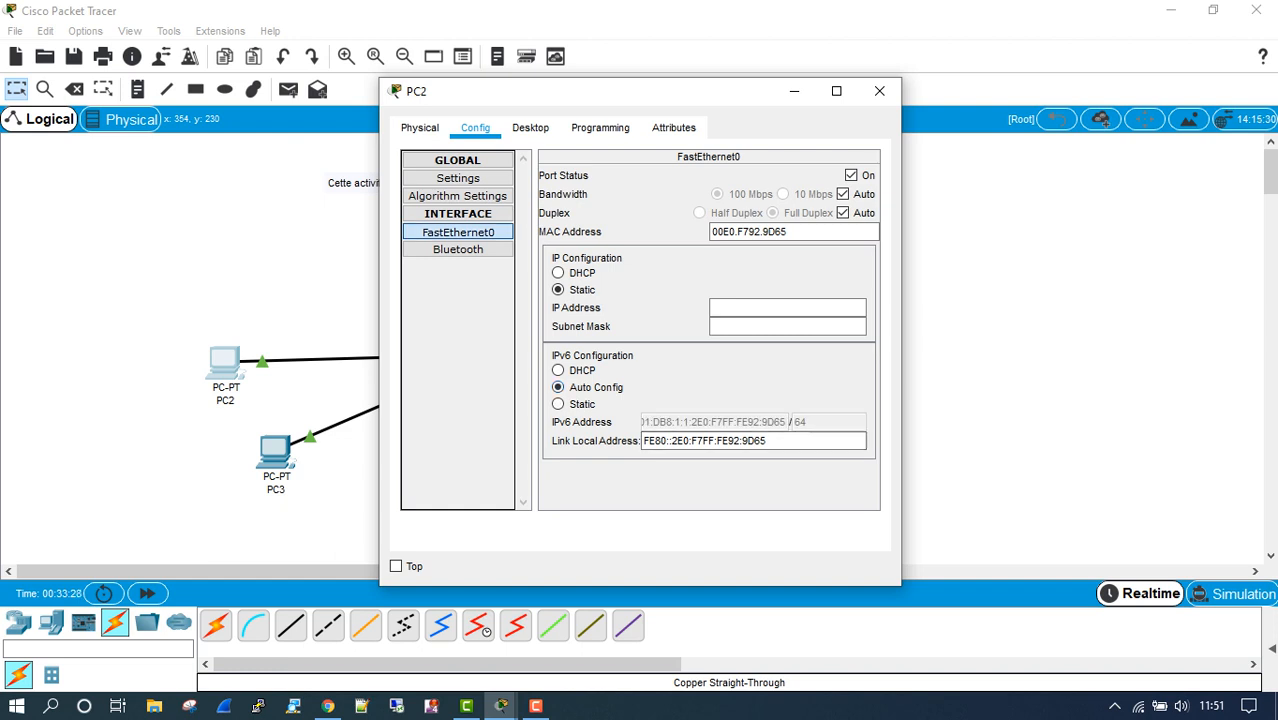
{"action": "left_click", "coordinate": [879, 91]}
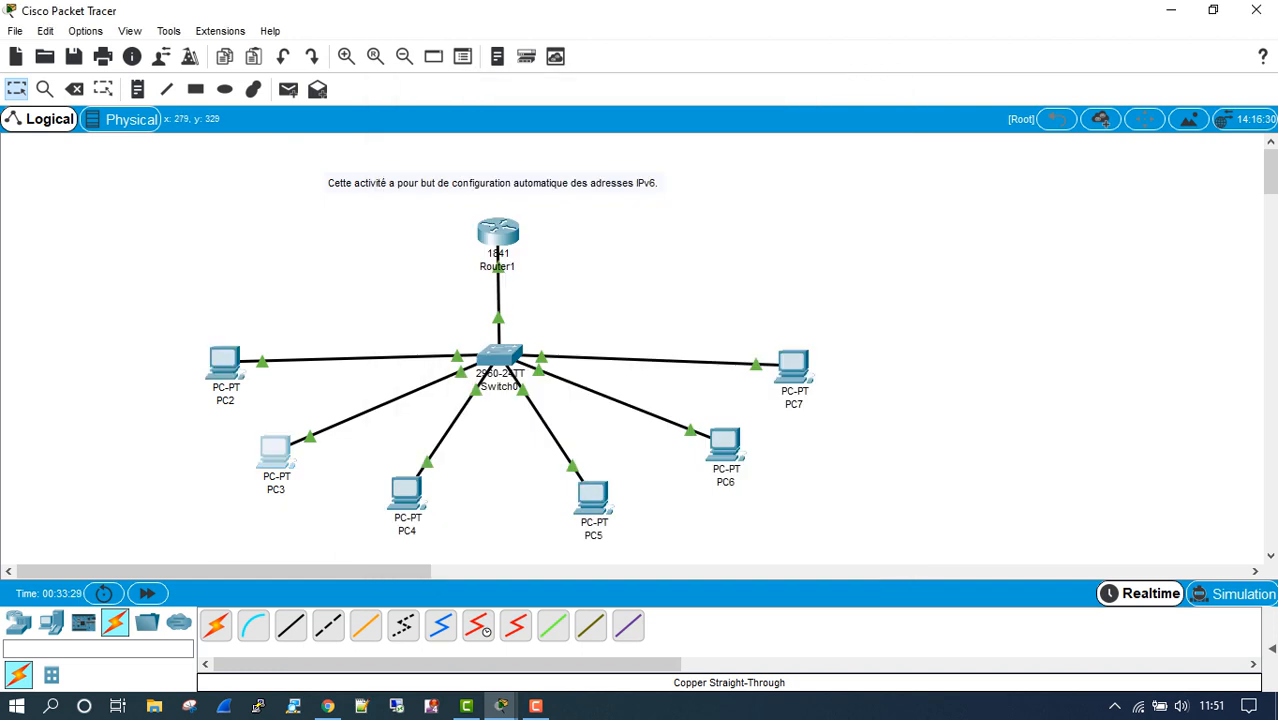
Set PC3's FastEthernet0 IPv6 configuration to Auto Config and close the device window.
{"action": "left_click", "coordinate": [275, 452]}
{"action": "left_click", "coordinate": [475, 127]}
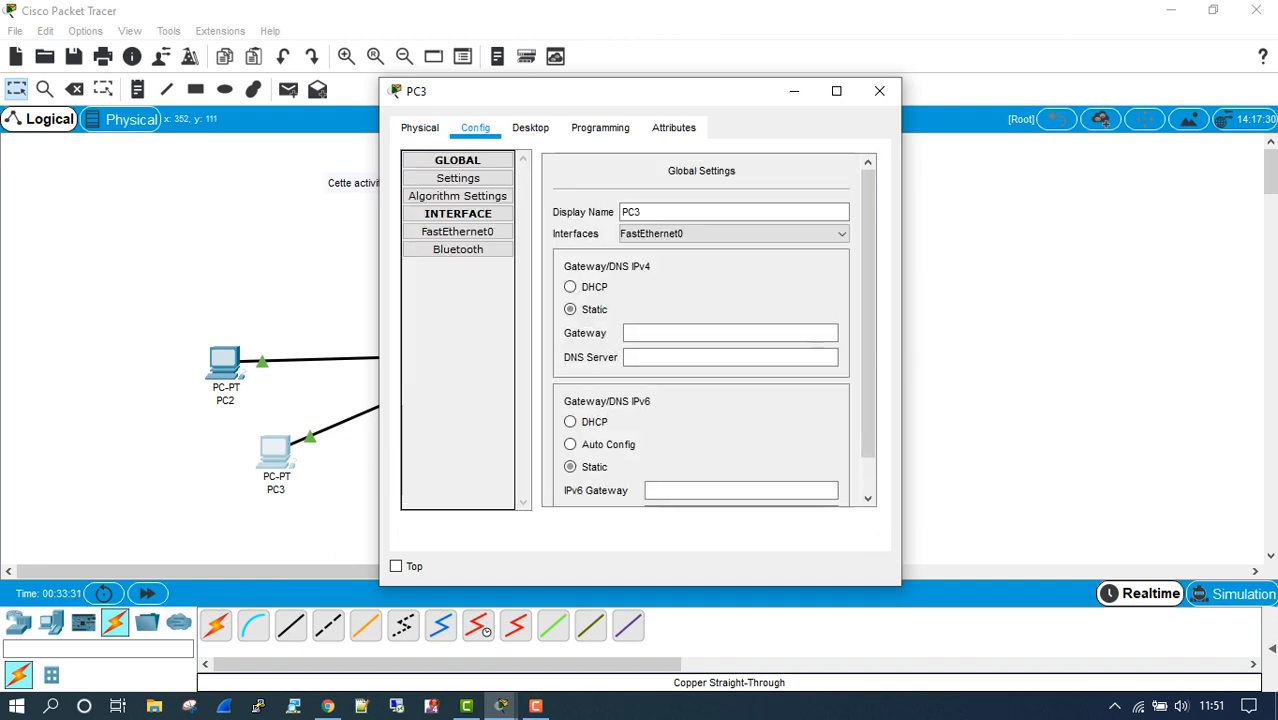
{"action": "left_click", "coordinate": [458, 232]}
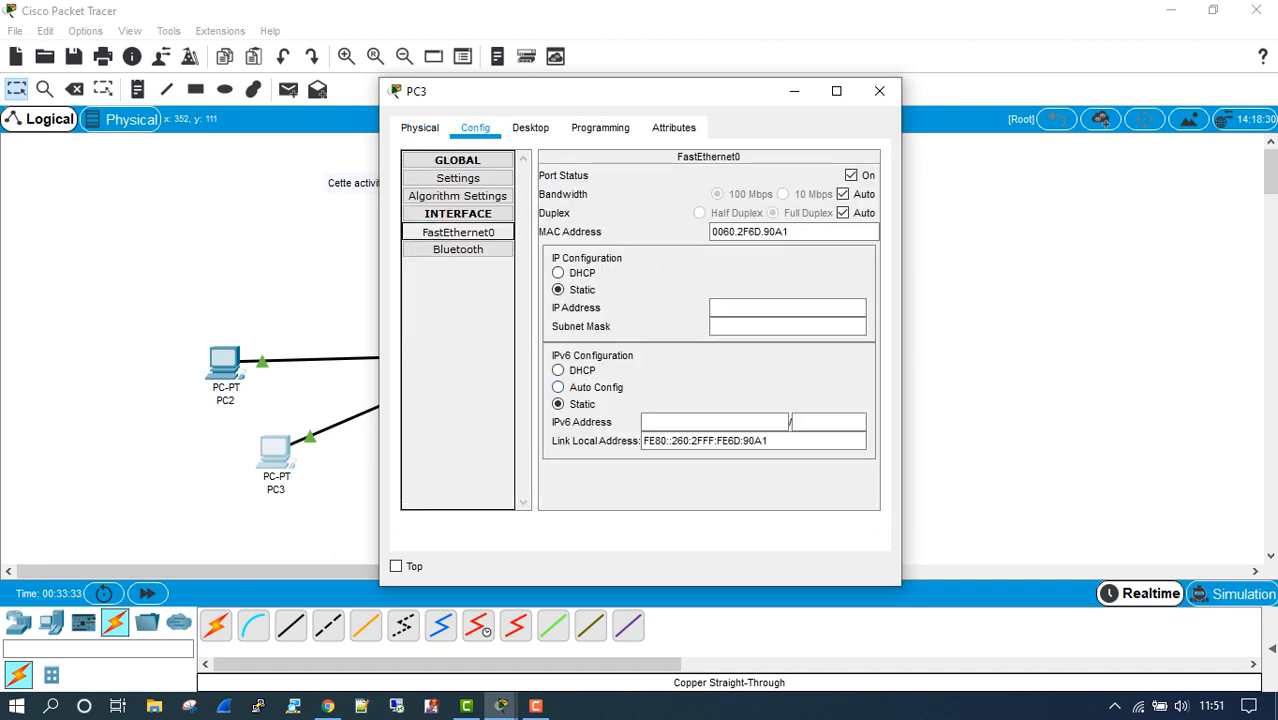
{"action": "left_click", "coordinate": [558, 387]}
{"action": "left_click", "coordinate": [879, 91]}
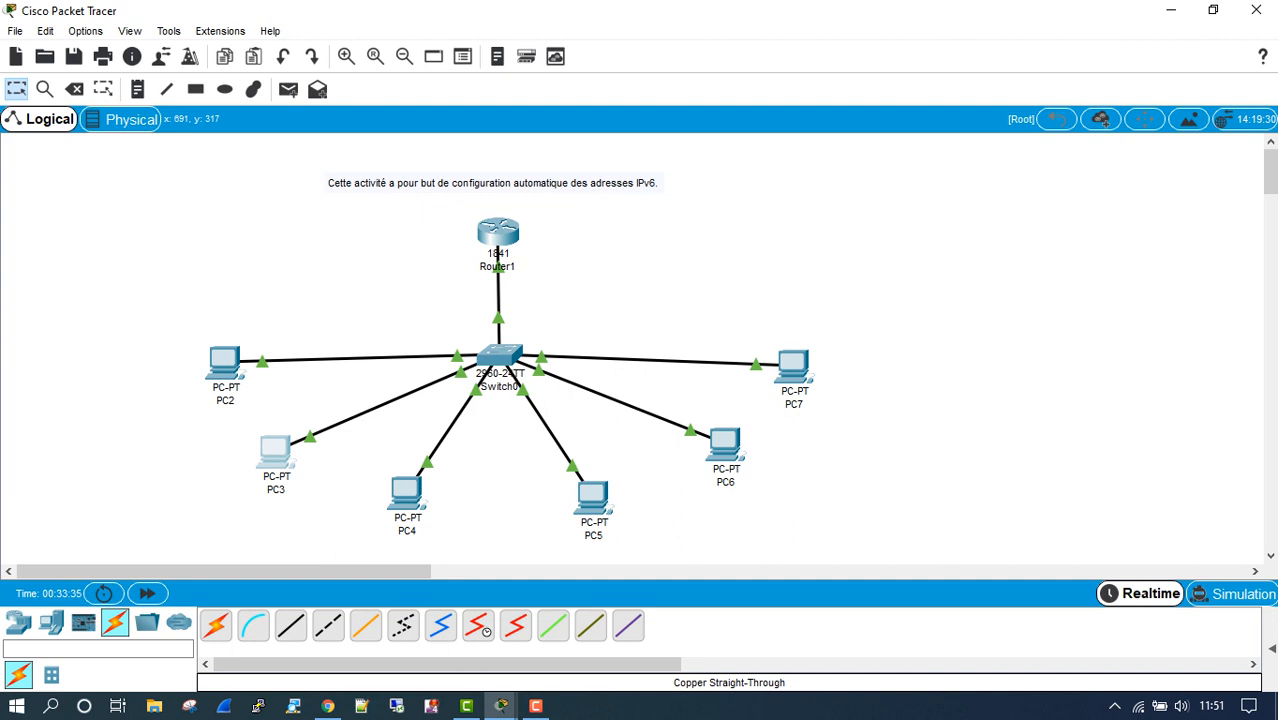
Set PC4's FastEthernet0 IPv6 configuration to Auto Config and close the device window.
{"action": "left_click", "coordinate": [406, 490]}
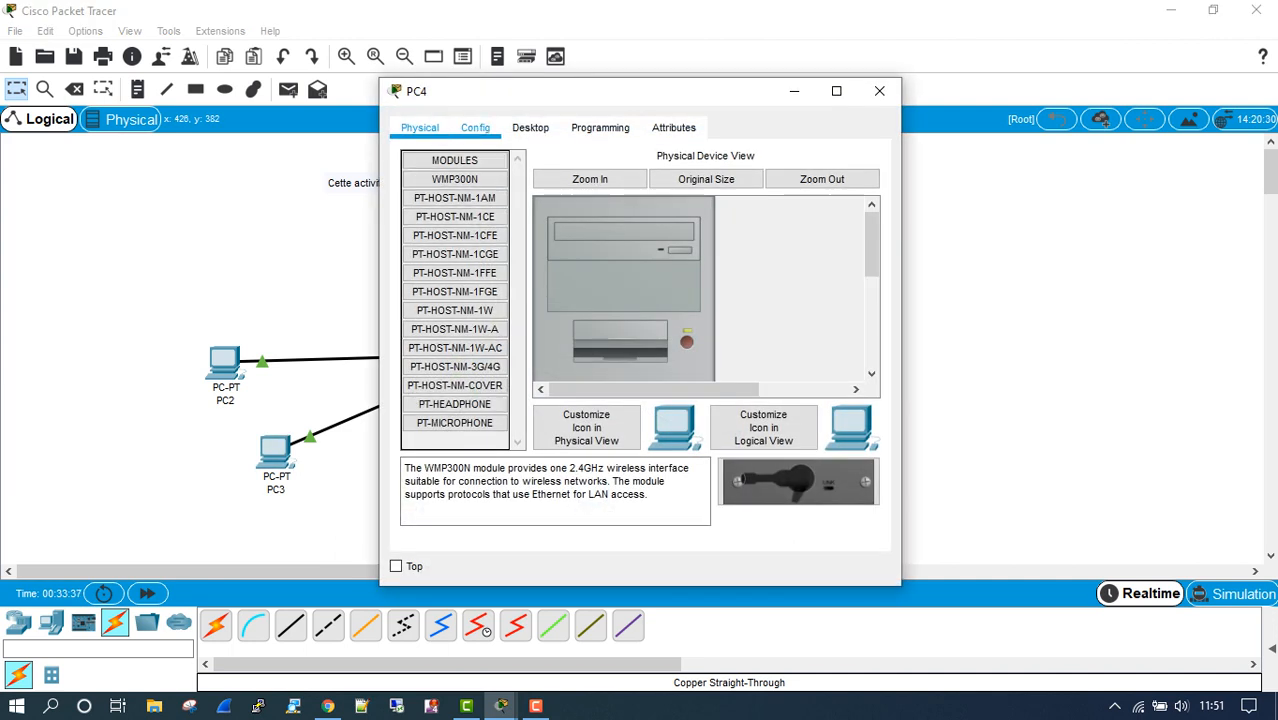
{"action": "left_click", "coordinate": [475, 127]}
{"action": "left_click", "coordinate": [458, 232]}
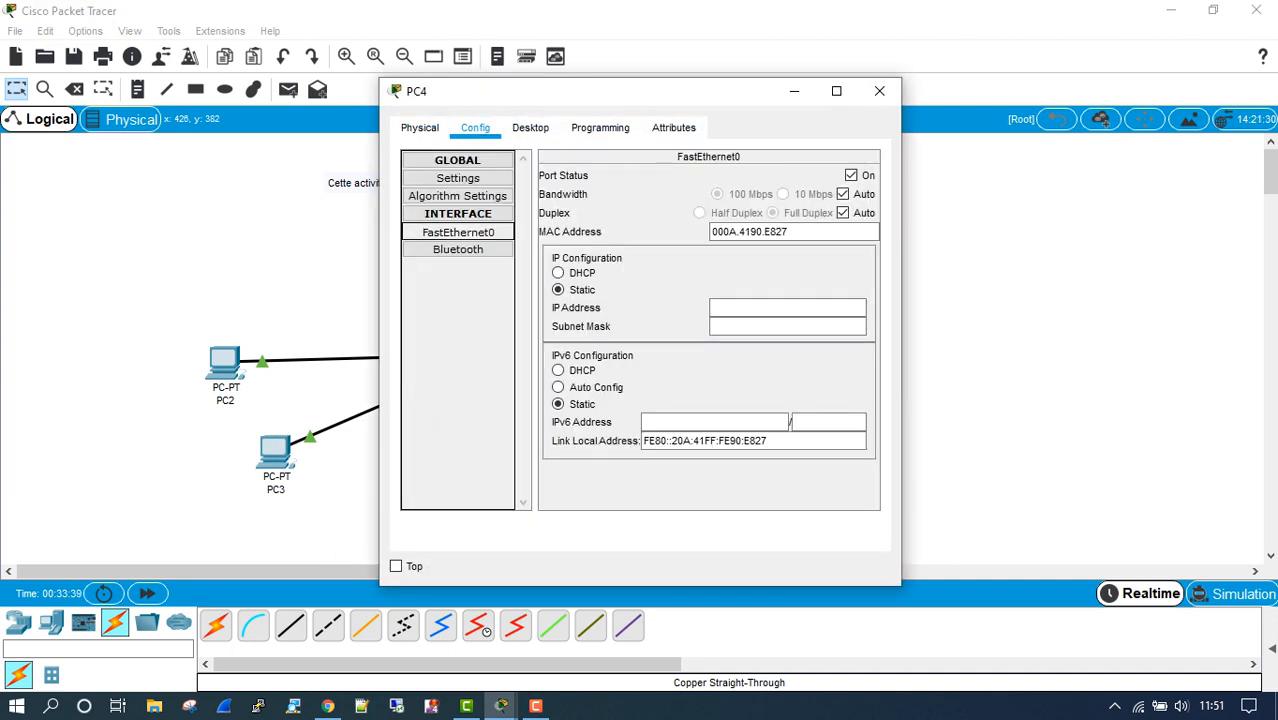
{"action": "left_click", "coordinate": [558, 387]}
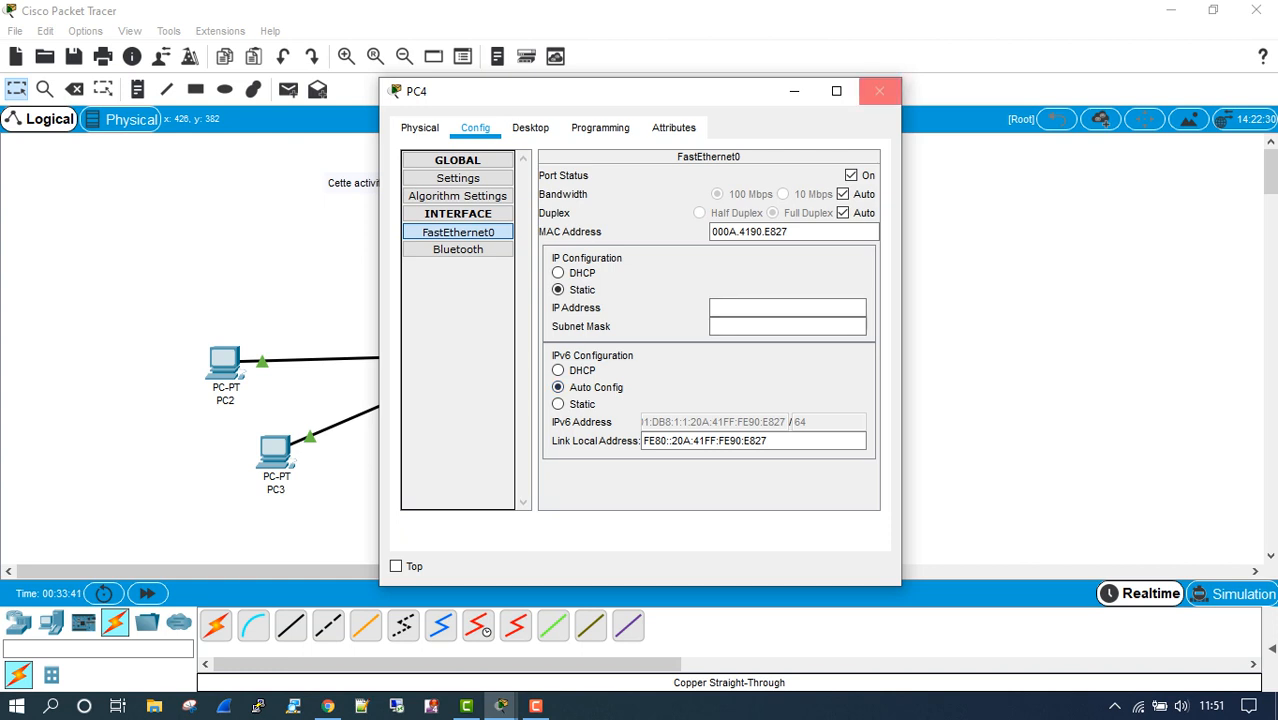
{"action": "left_click", "coordinate": [879, 91]}
Set PC5's FastEthernet0 IPv6 configuration to Auto Config and close the device window.
{"action": "left_click", "coordinate": [594, 499]}
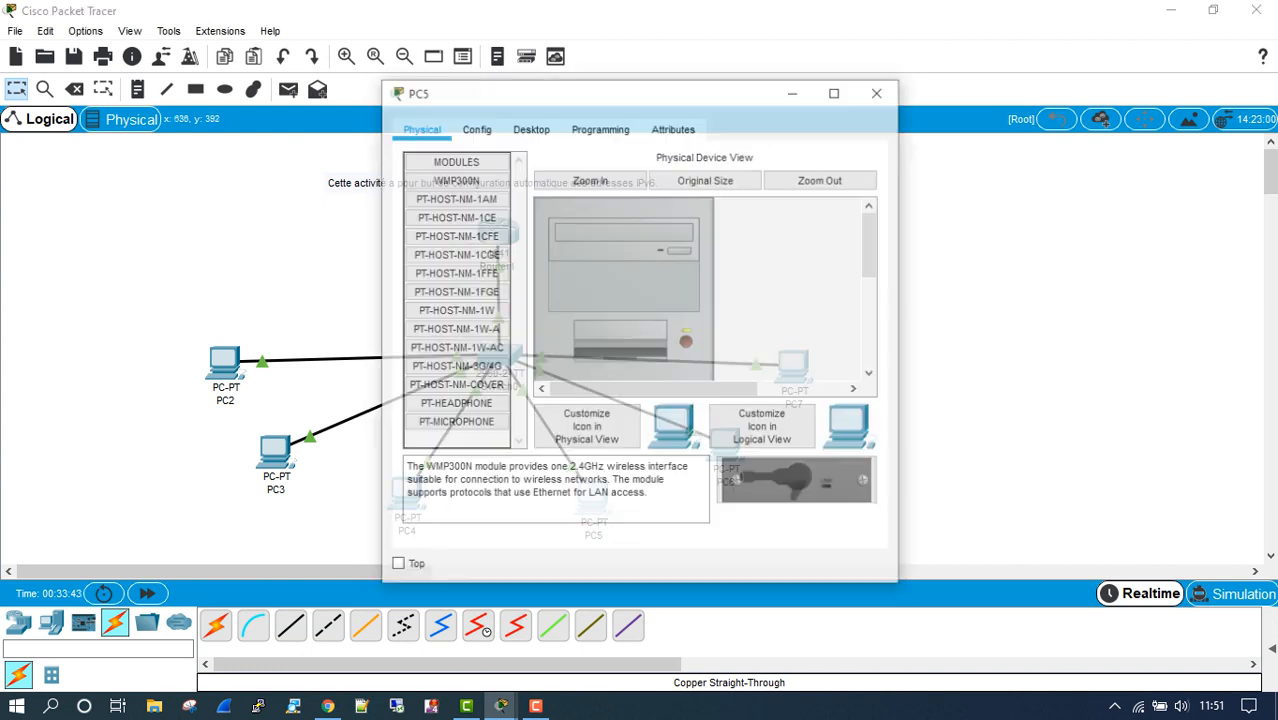
{"action": "left_click", "coordinate": [475, 127]}
{"action": "left_click", "coordinate": [458, 232]}
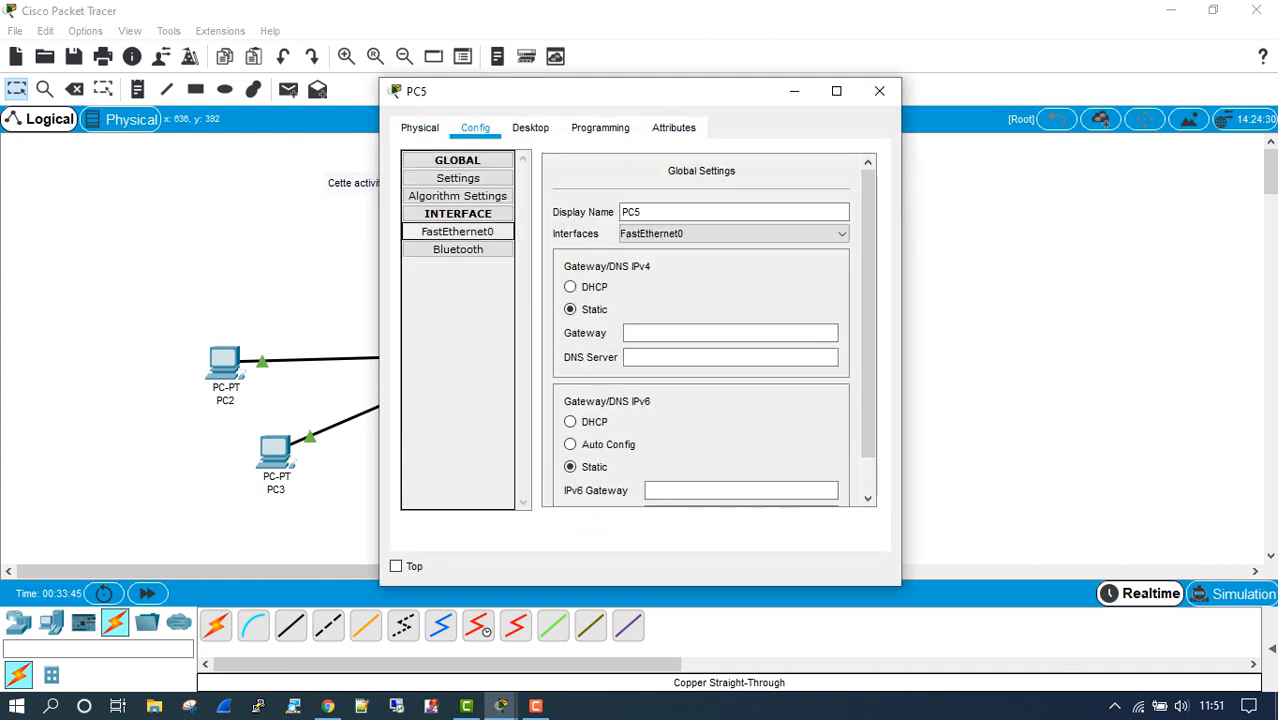
{"action": "left_click", "coordinate": [558, 387]}
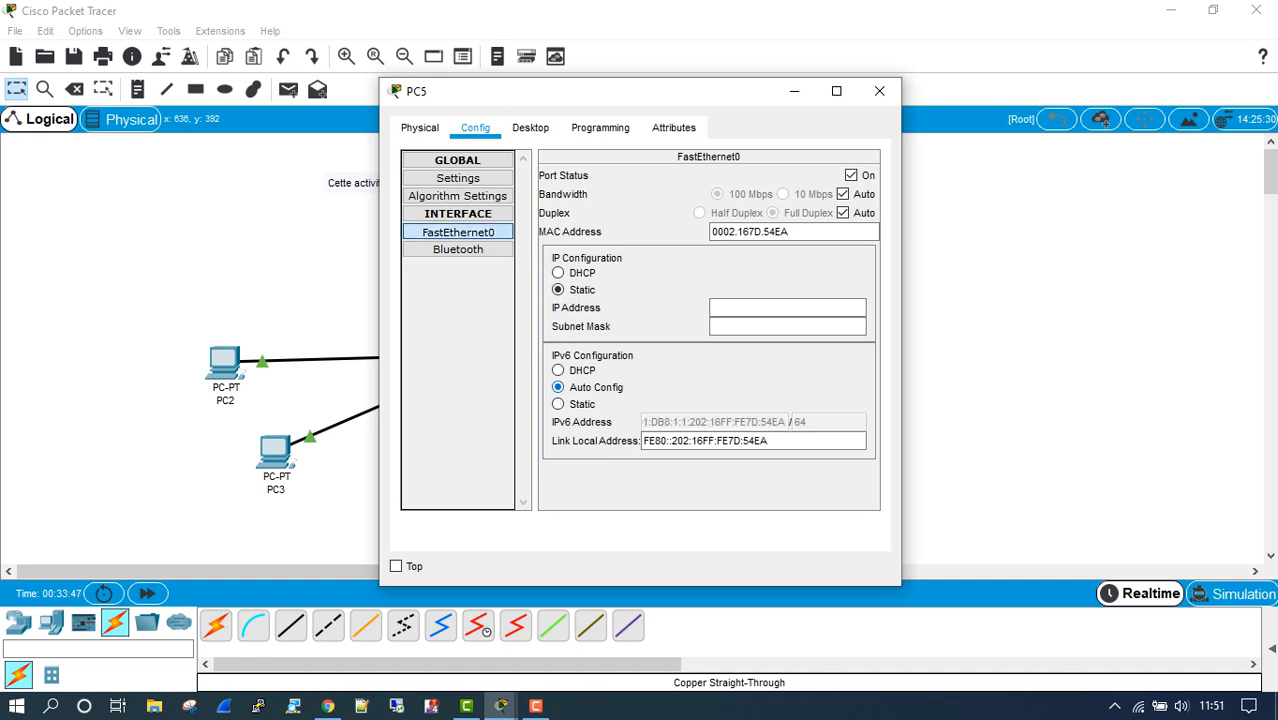
{"action": "left_click", "coordinate": [879, 91]}
Set PC6's FastEthernet0 IPv6 configuration to Auto Config and close the device window.
{"action": "left_click", "coordinate": [724, 444]}
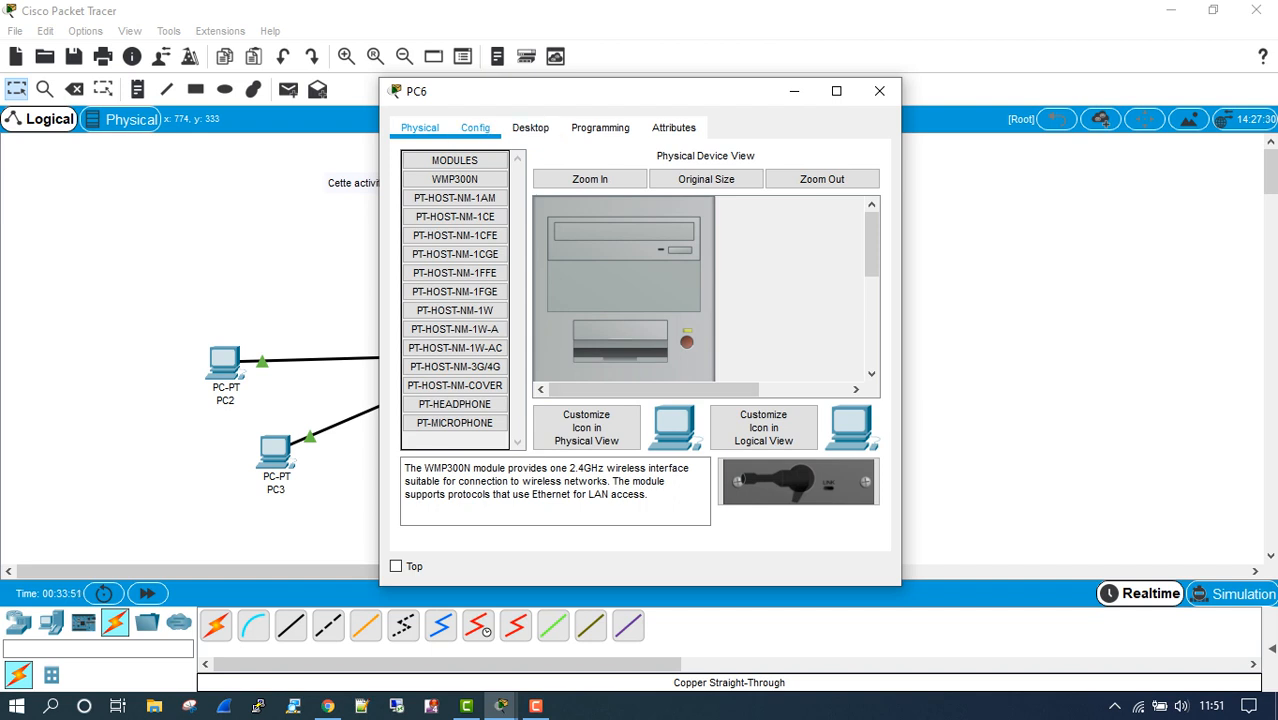
{"action": "left_click", "coordinate": [475, 127]}
{"action": "left_click", "coordinate": [457, 231]}
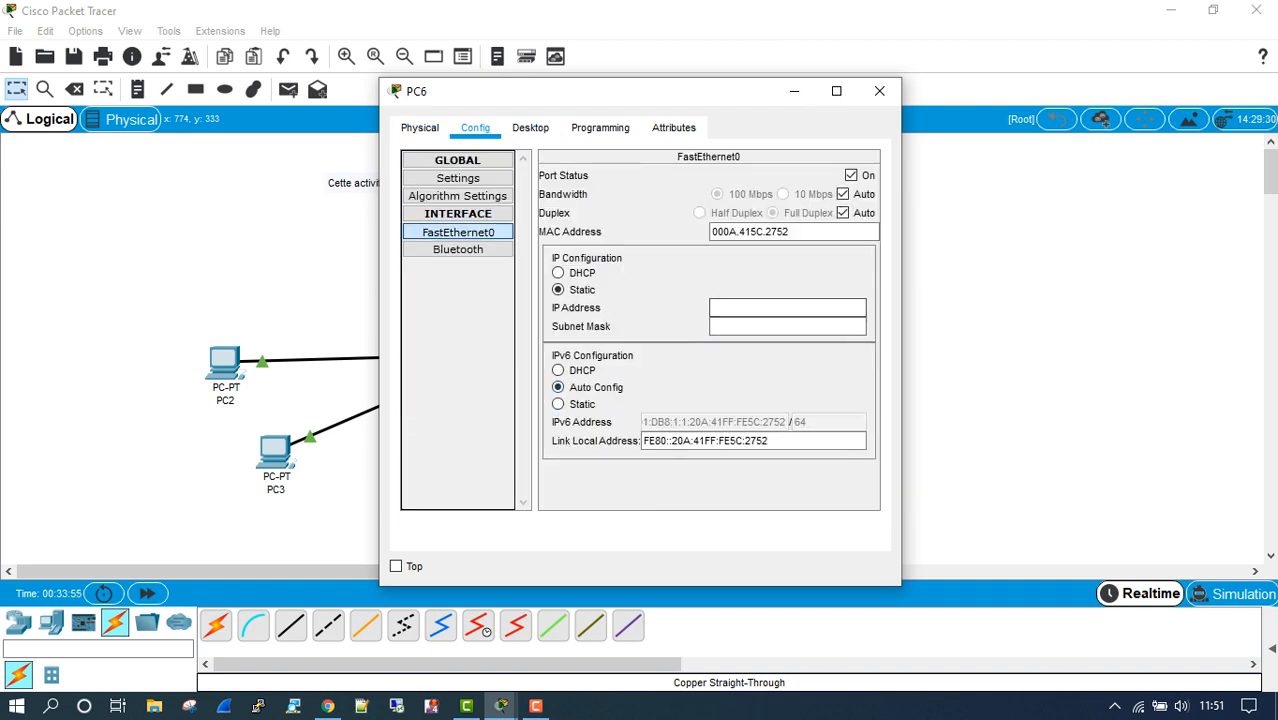
{"action": "left_click", "coordinate": [879, 91]}
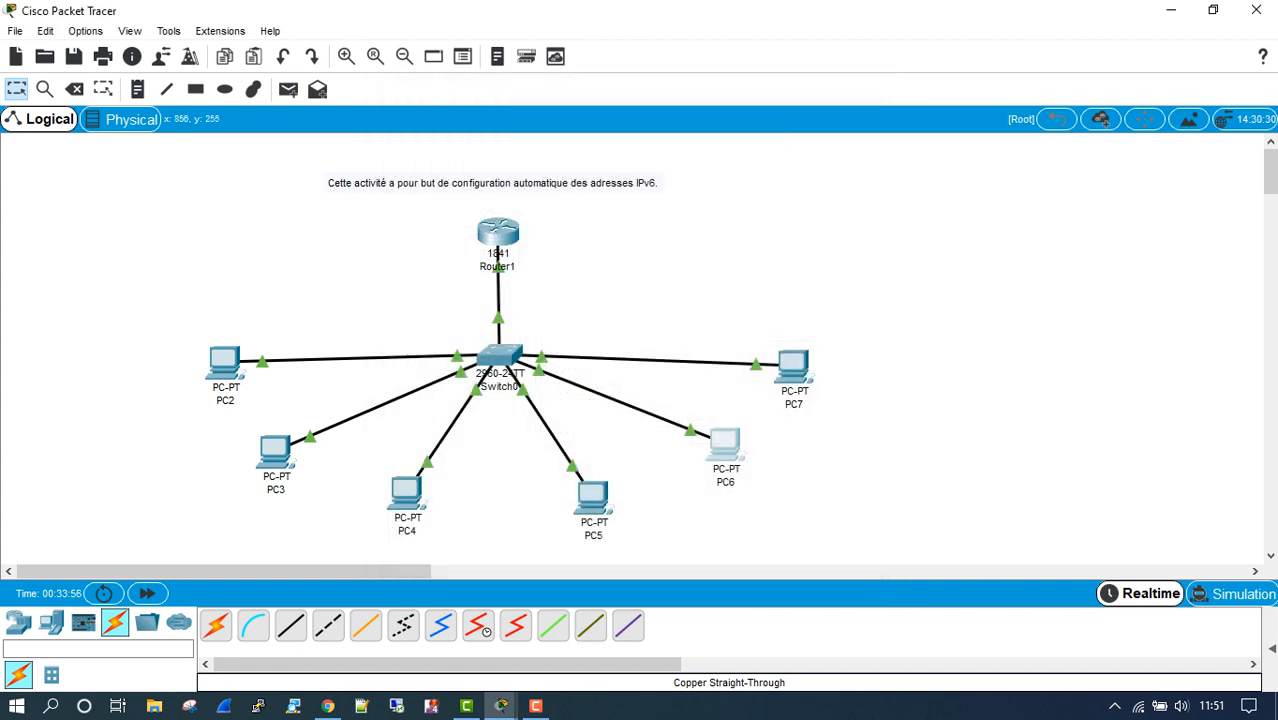
Set PC7's FastEthernet0 IPv6 configuration to Auto Config and close the device window.
{"action": "left_click", "coordinate": [793, 366]}
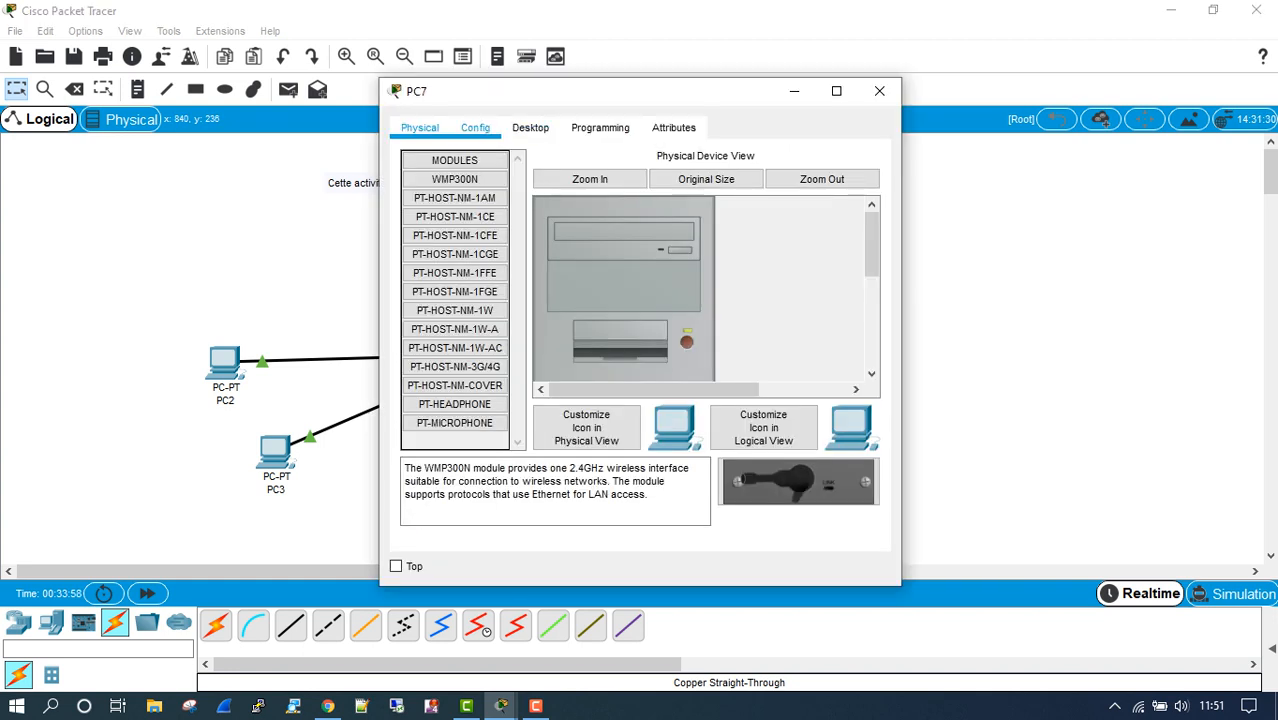
{"action": "left_click", "coordinate": [475, 128]}
{"action": "left_click", "coordinate": [458, 232]}
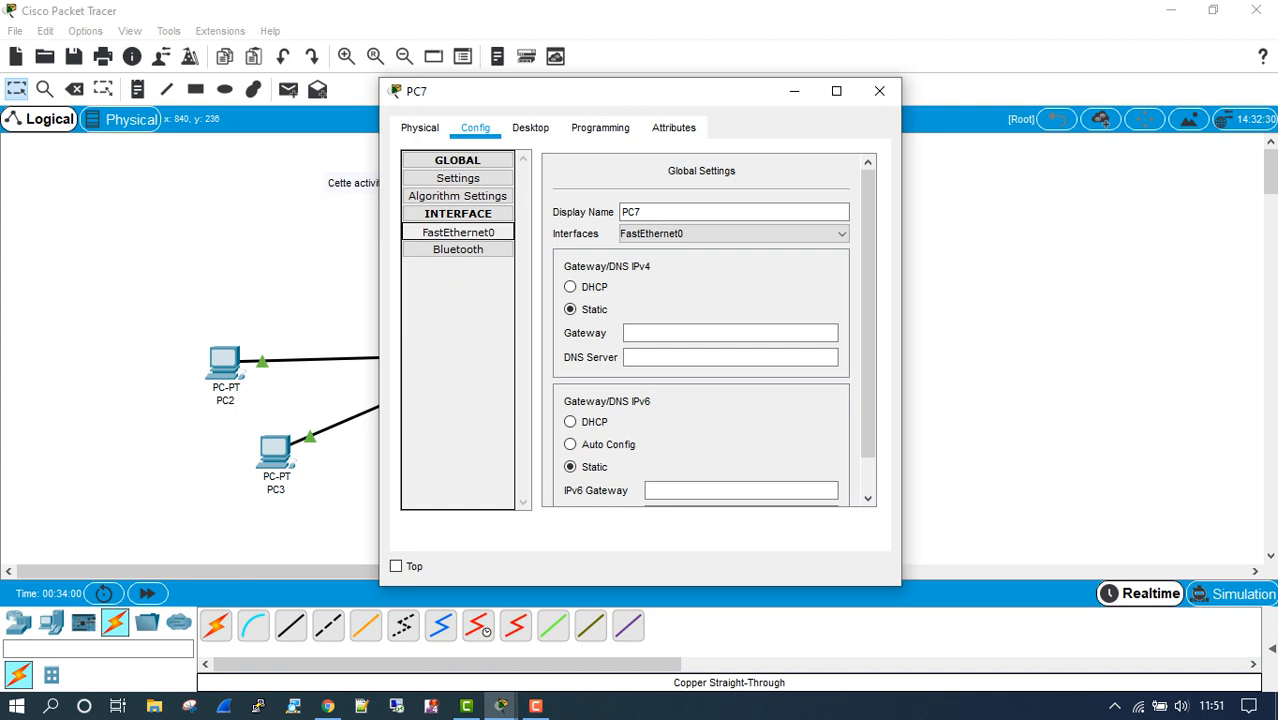
{"action": "left_click", "coordinate": [559, 387]}
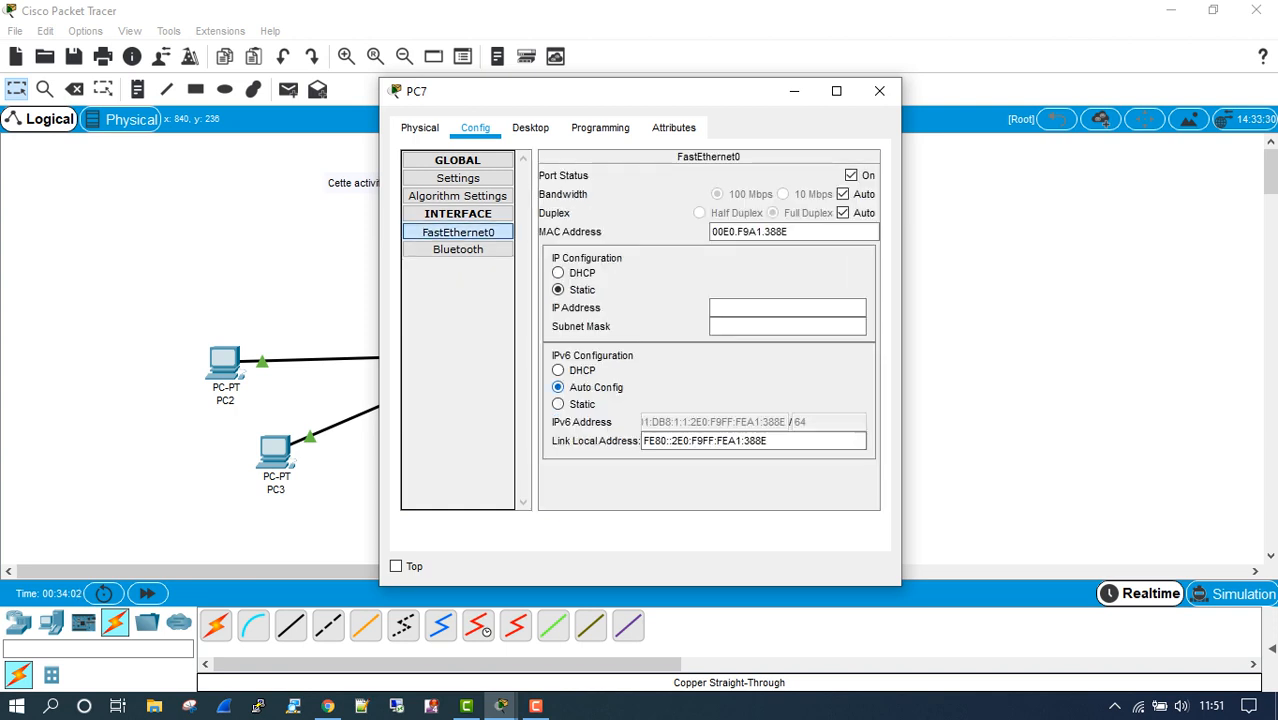
{"action": "left_click", "coordinate": [879, 91]}
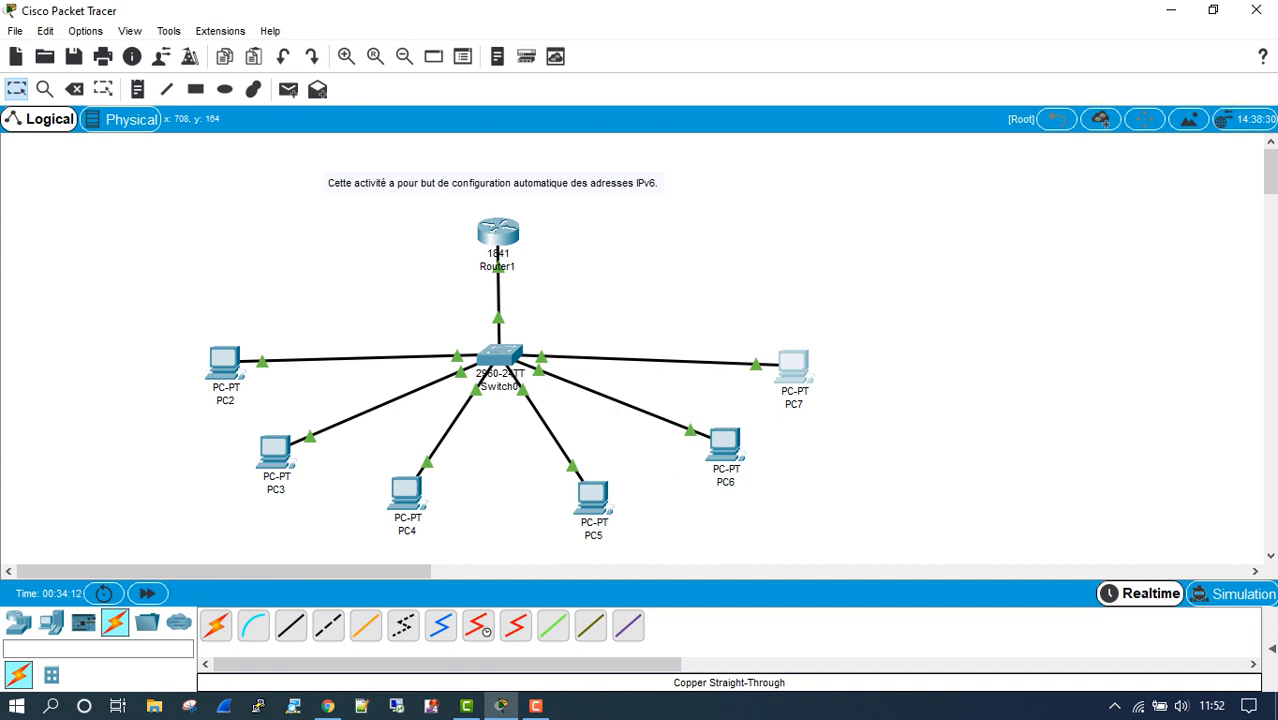
Show PC7's FastEthernet0 settings in a window kept on top and placed clear of the PC7 icon.
{"action": "mouse_move", "coordinate": [779, 385]}
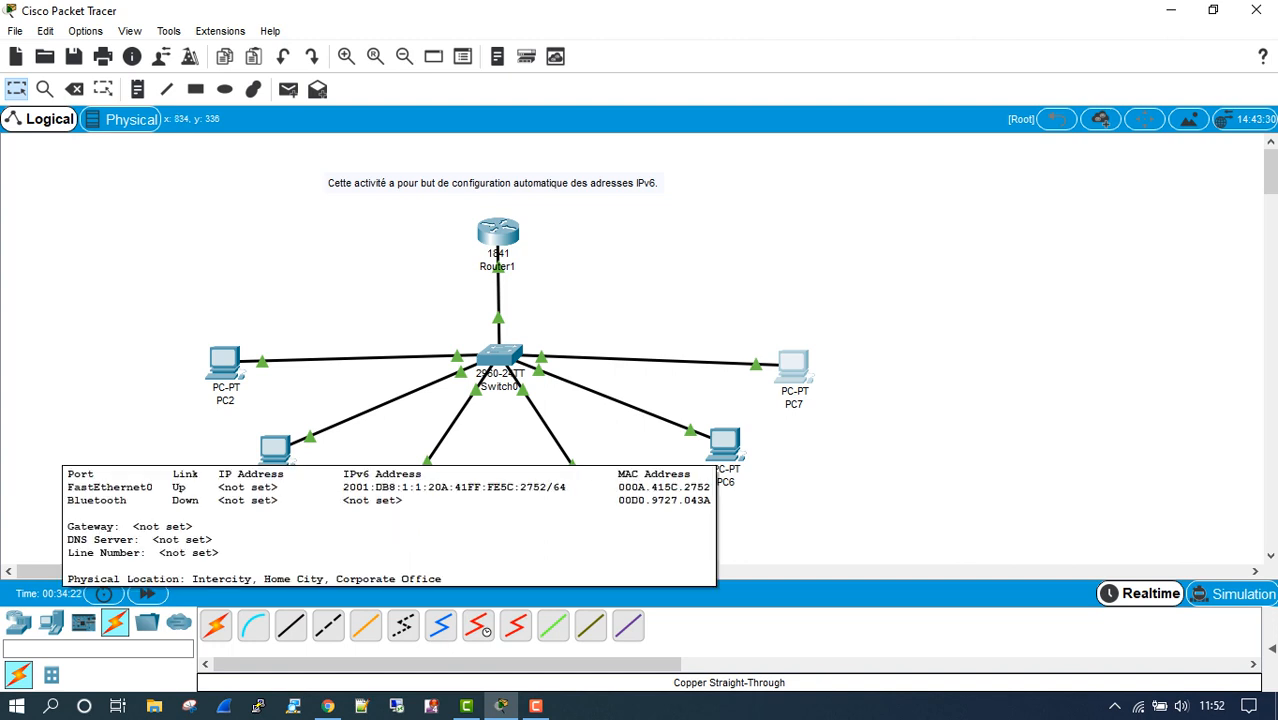
{"action": "left_click", "coordinate": [787, 363]}
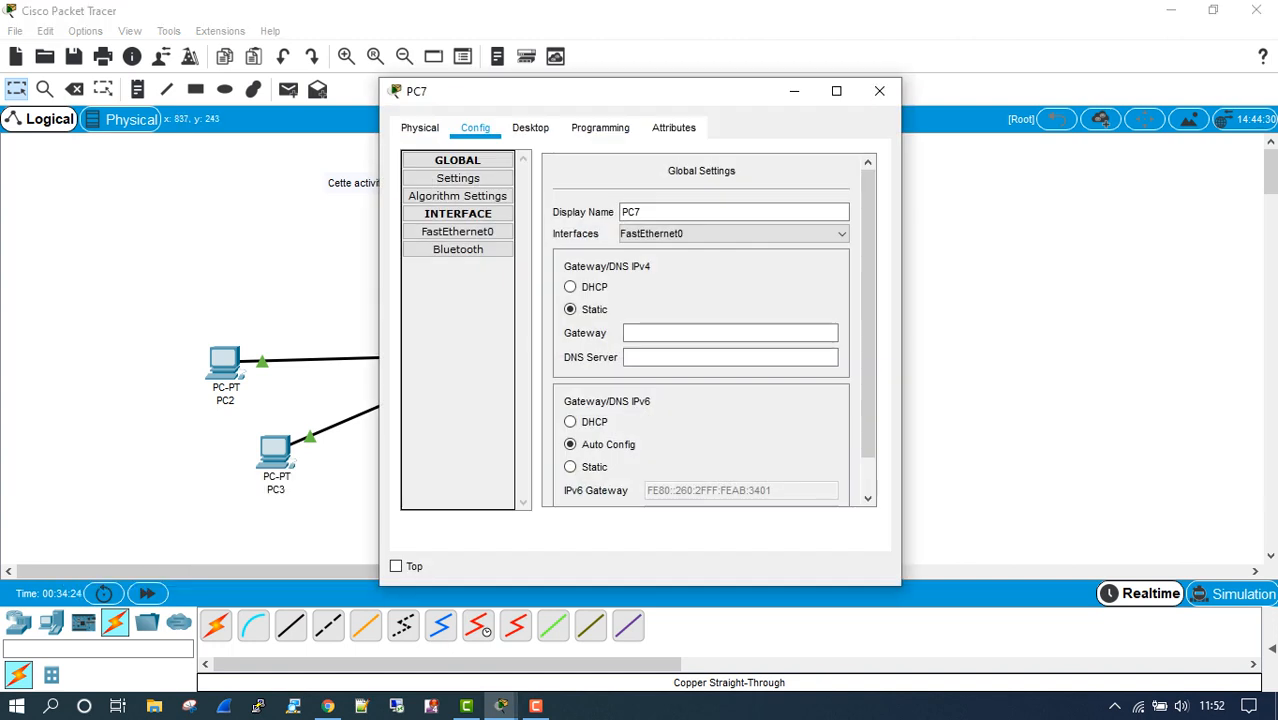
{"action": "left_click_drag", "start_coordinate": [600, 91], "coordinate": [895, 40]}
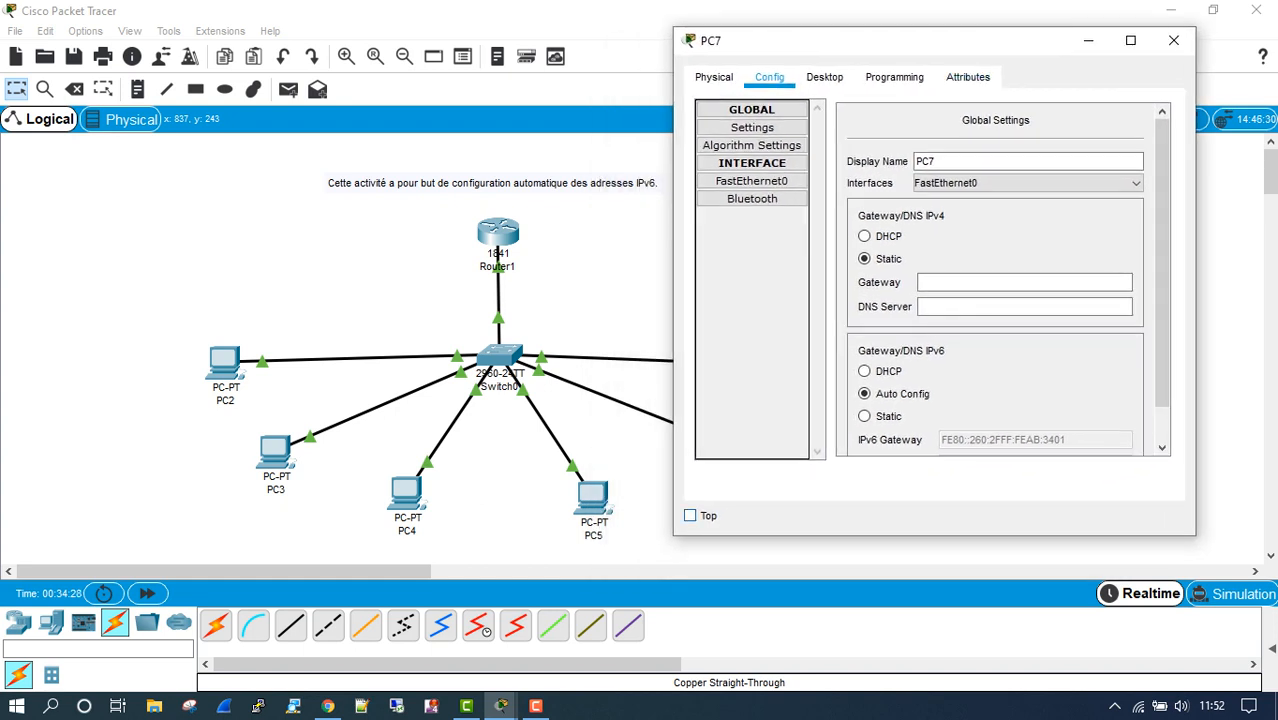
{"action": "left_click_drag", "start_coordinate": [900, 40], "coordinate": [303, 59]}
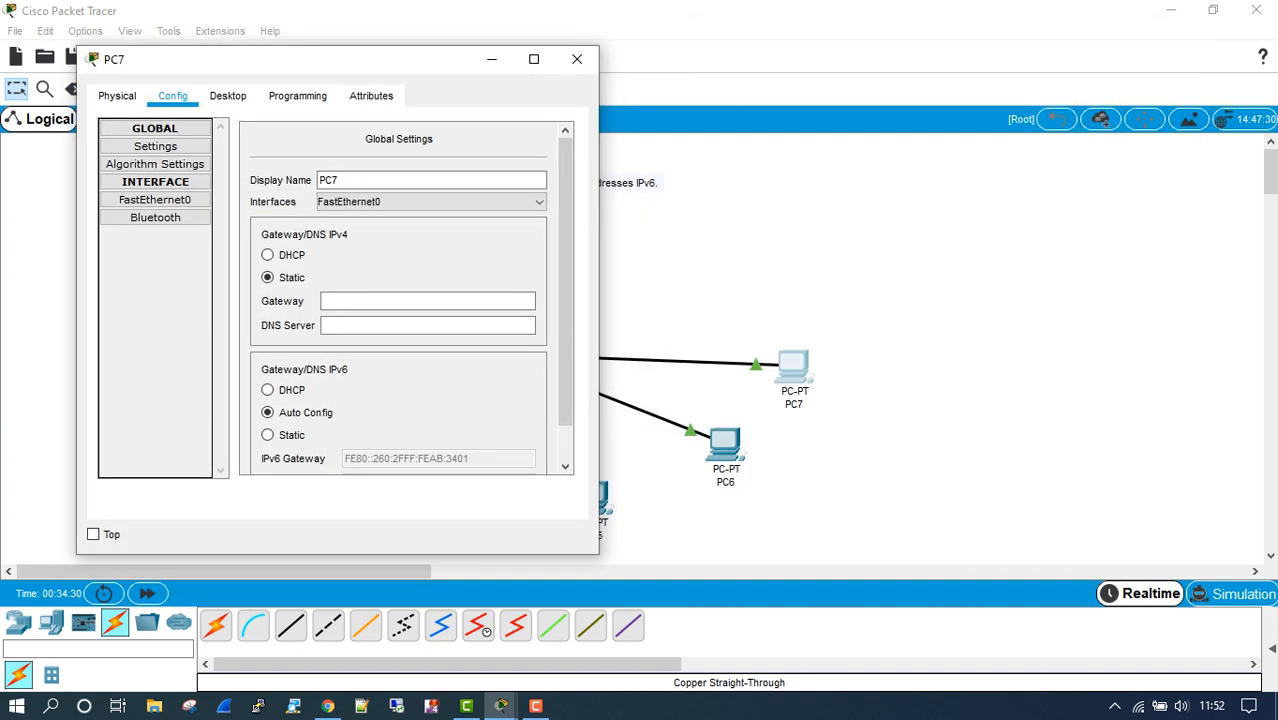
{"action": "left_click", "coordinate": [93, 534]}
{"action": "left_click", "coordinate": [155, 200]}
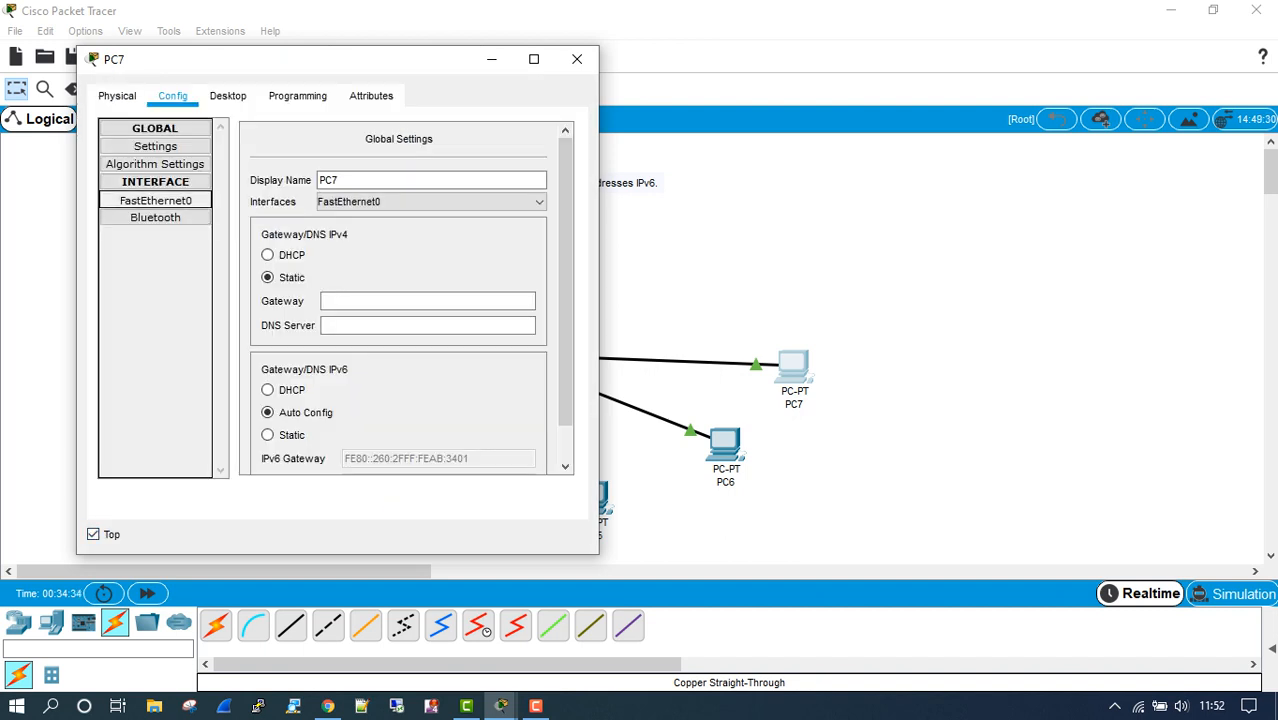
Rename PC7's label in the workspace as 2001:db8:1:1:2e0:f9ff:fea1:2388e.
{"action": "left_click", "coordinate": [794, 404]}
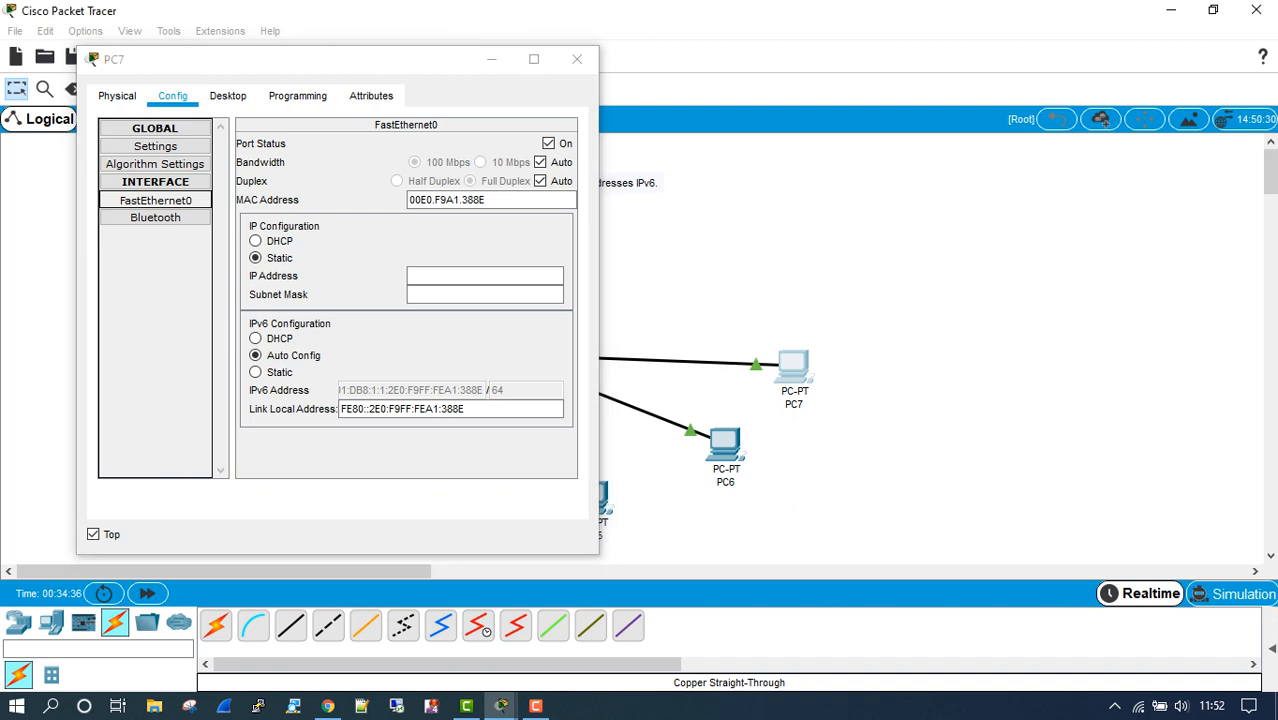
{"action": "double_click", "coordinate": [782, 405]}
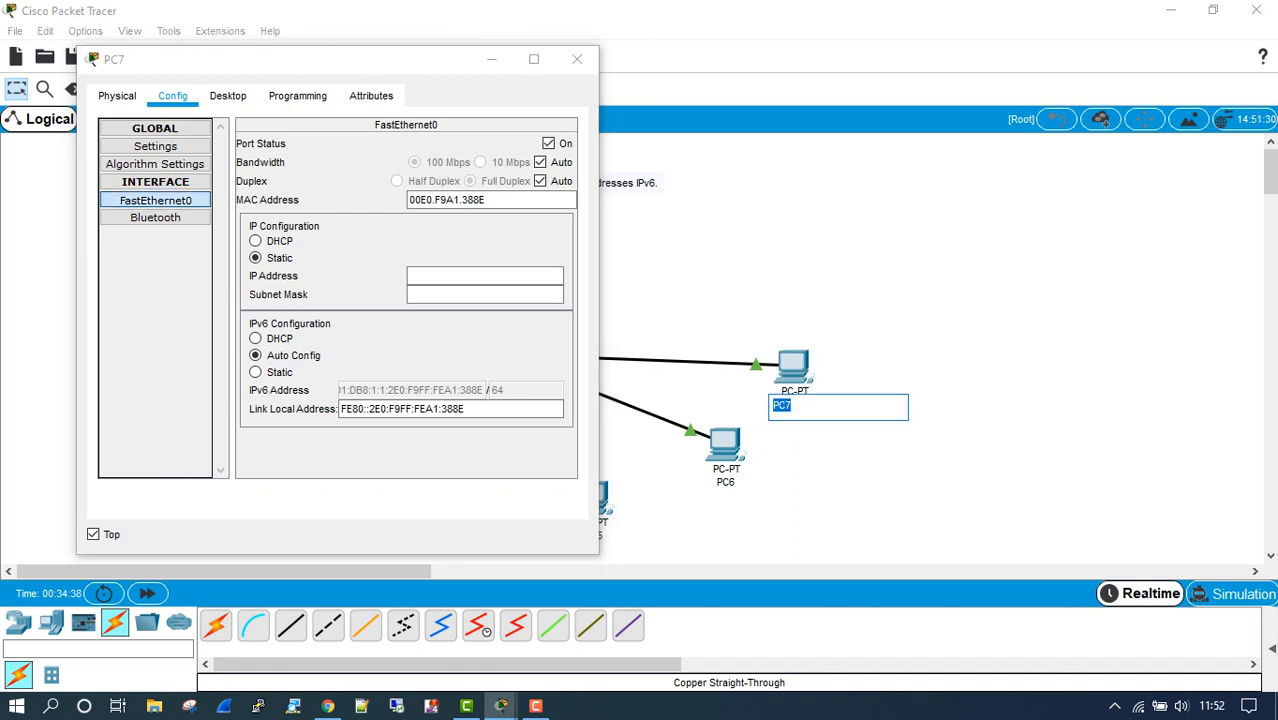
{"action": "type", "text": "2001:db8:1:1:2e0:fr9ff"}
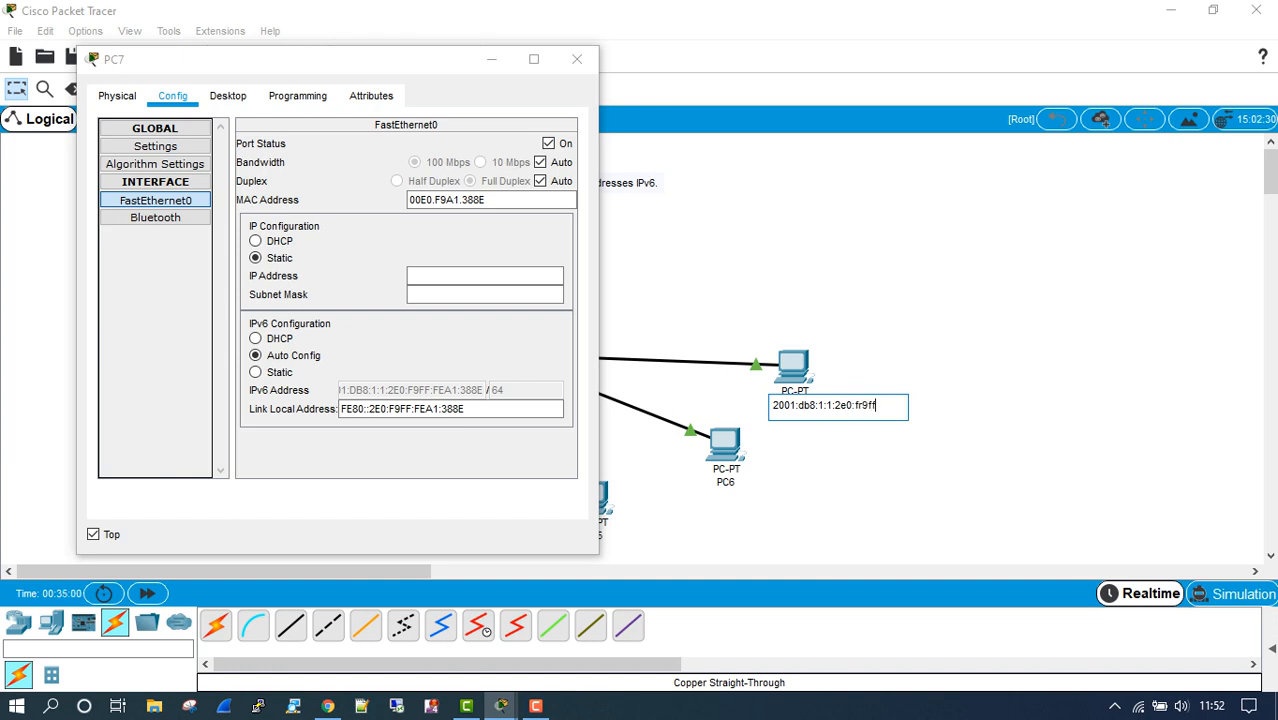
{"action": "key", "text": "BackSpace"}
{"action": "key", "text": "BackSpace"}
{"action": "key", "text": "BackSpace"}
{"action": "type", "text": "9ff"}
{"action": "type", "text": ":"}
{"action": "type", "text": "fea"}
{"action": "type", "text": "1:"}
{"action": "type", "text": "29"}
{"action": "type", "text": "9"}
{"action": "key", "text": "BackSpace"}
{"action": "key", "text": "BackSpace"}
{"action": "type", "text": "88e"}
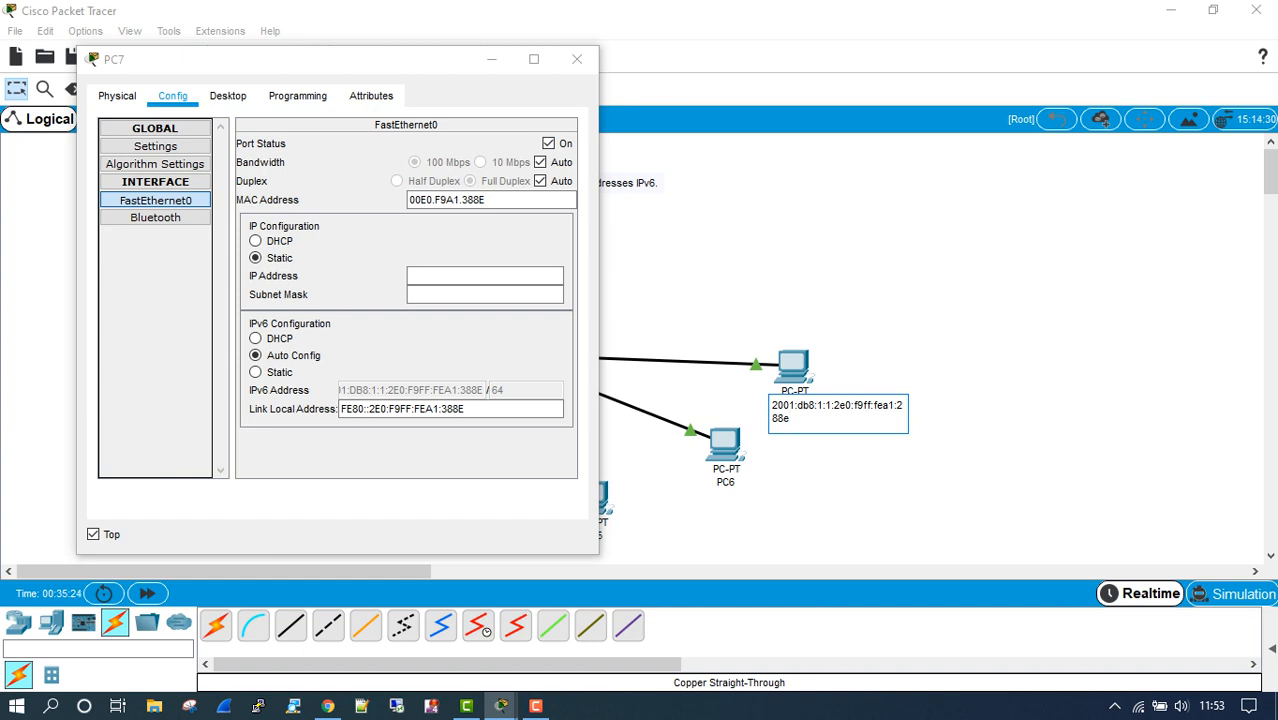
{"action": "type", "text": "3"}
{"action": "key", "text": "Return"}
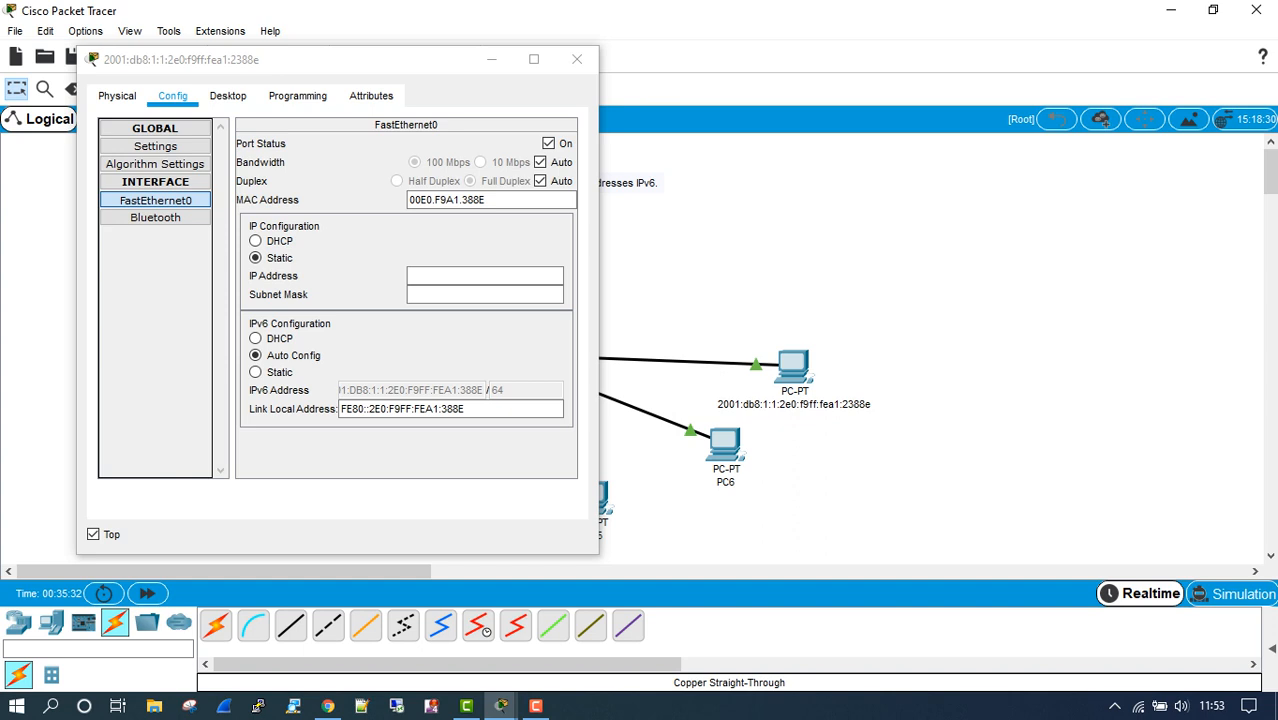
Correct the renamed PC's label to 2001:db8:1:1:2e0:f9ff:fea1:388e by removing the extra digit.
{"action": "left_click", "coordinate": [848, 404]}
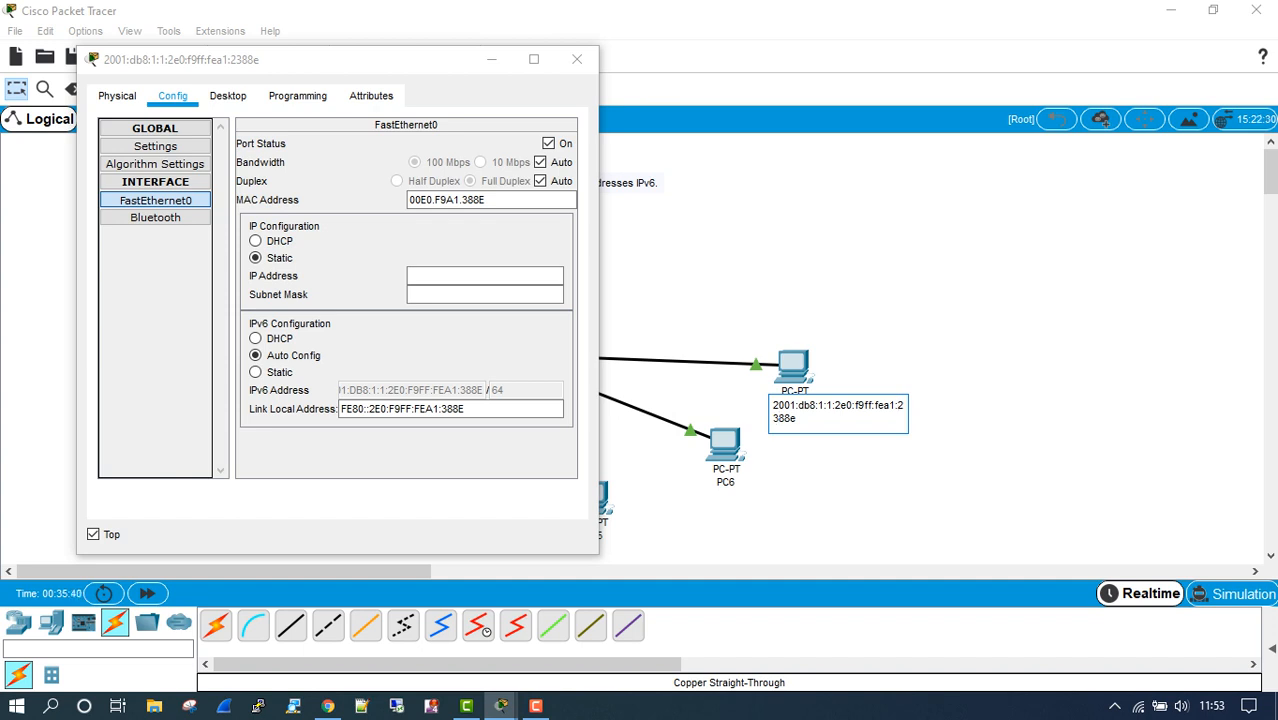
{"action": "key", "text": "BackSpace"}
{"action": "key", "text": "Return"}
Copy the full IPv6 address from the renamed PC's label and close its configuration window.
{"action": "left_click", "coordinate": [794, 405]}
{"action": "key", "text": "ctrl+a"}
{"action": "key", "text": "ctrl+c"}
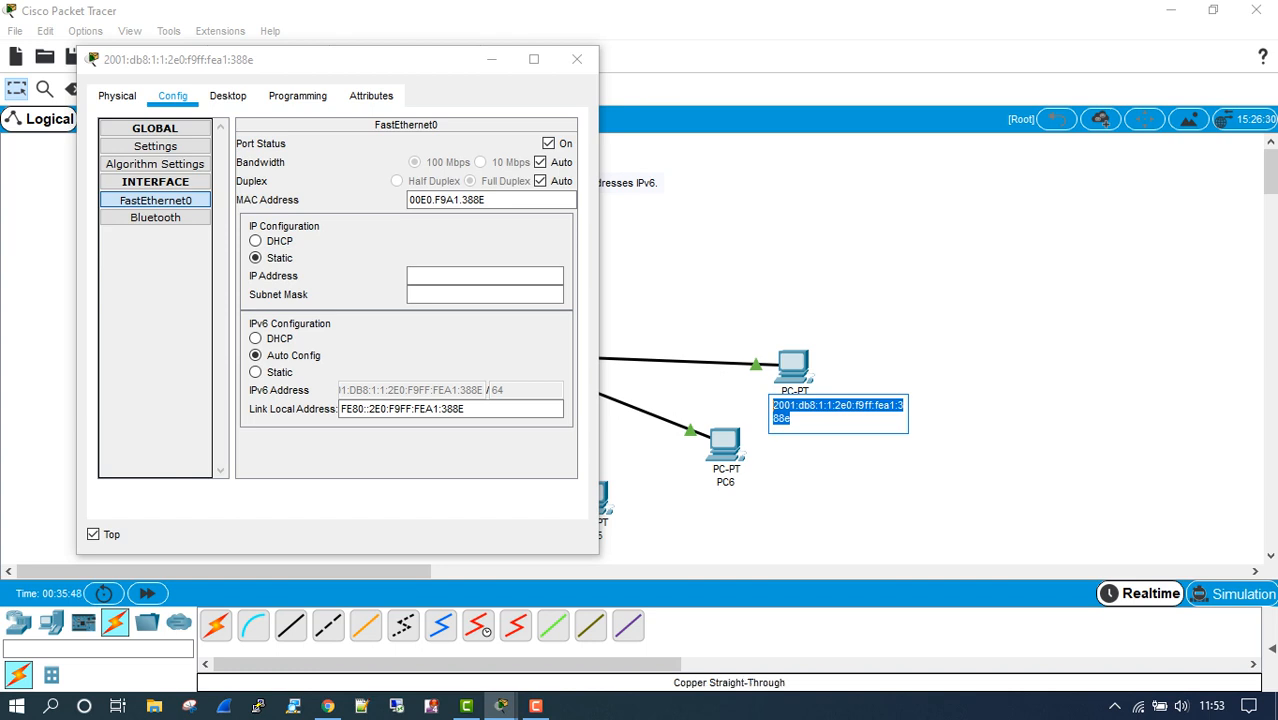
{"action": "left_click", "coordinate": [577, 59]}
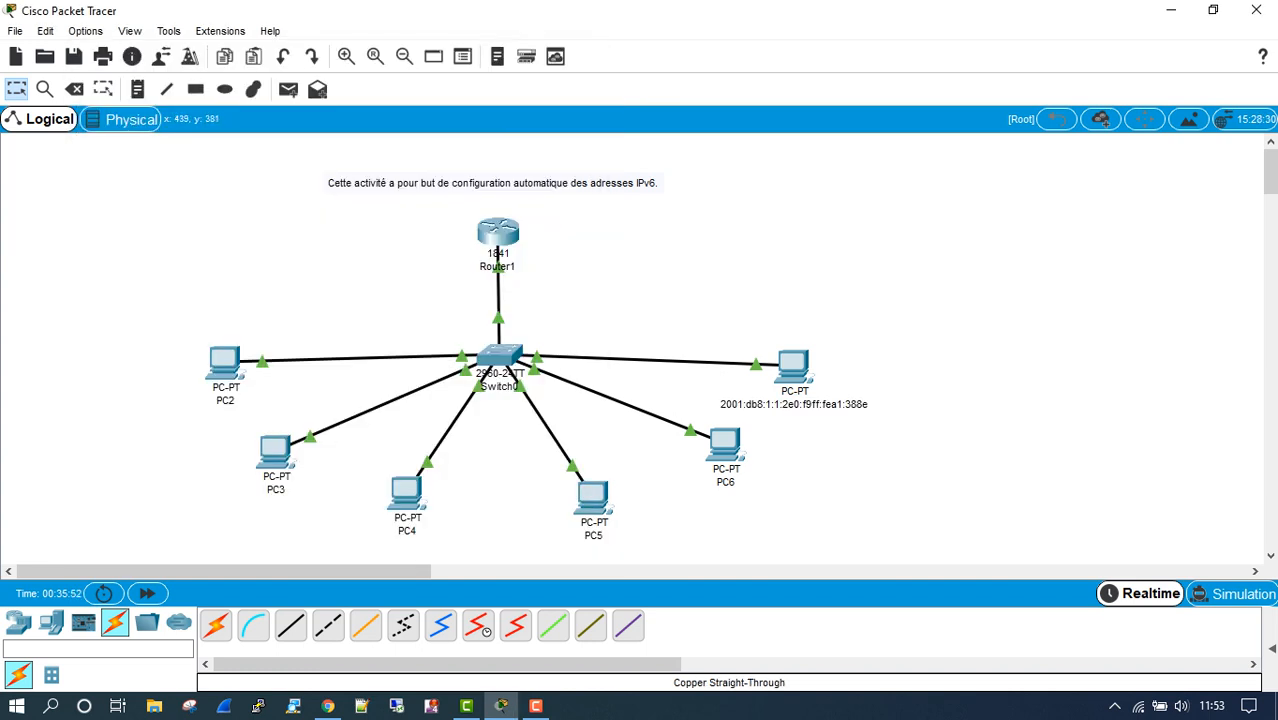
Ping 2001:db8:1:1:2e0:f9ff:fea1:388e from PC4's Command Prompt using the copied address, highlight the packet statistics, and close the PC4 window.
{"action": "left_click", "coordinate": [406, 490]}
{"action": "left_click", "coordinate": [530, 127]}
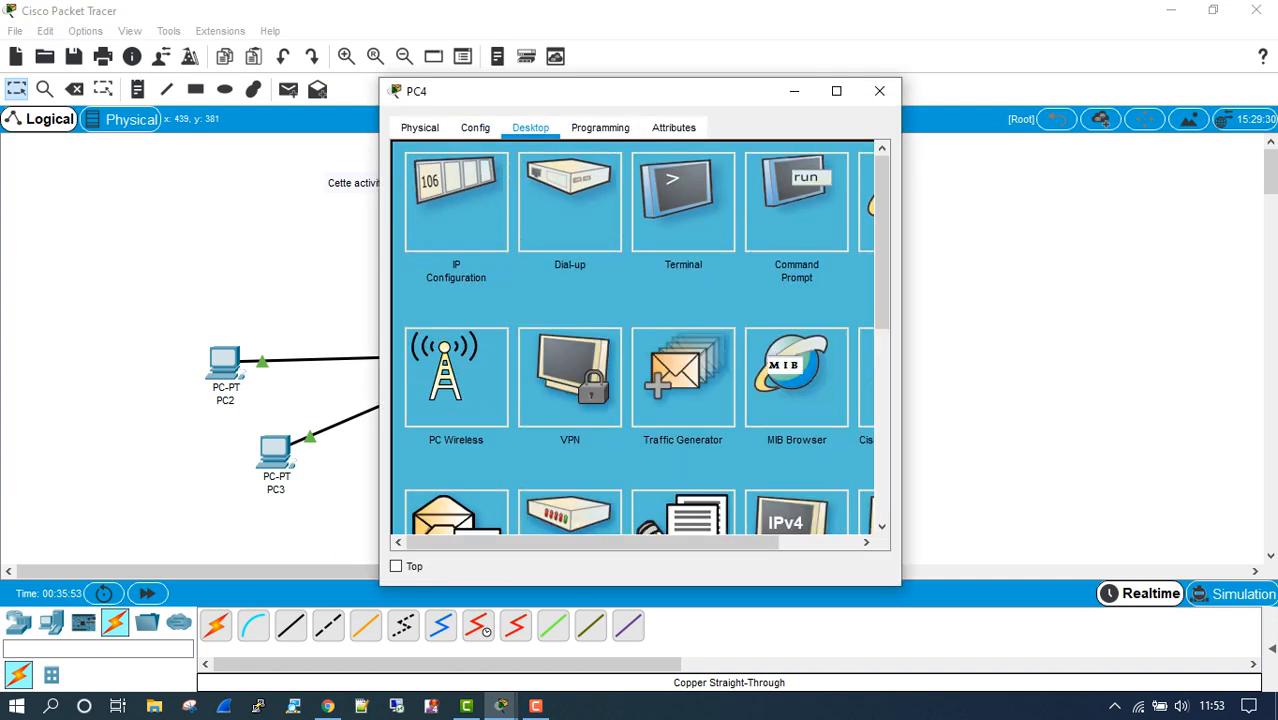
{"action": "left_click", "coordinate": [796, 200]}
{"action": "type", "text": "pi"}
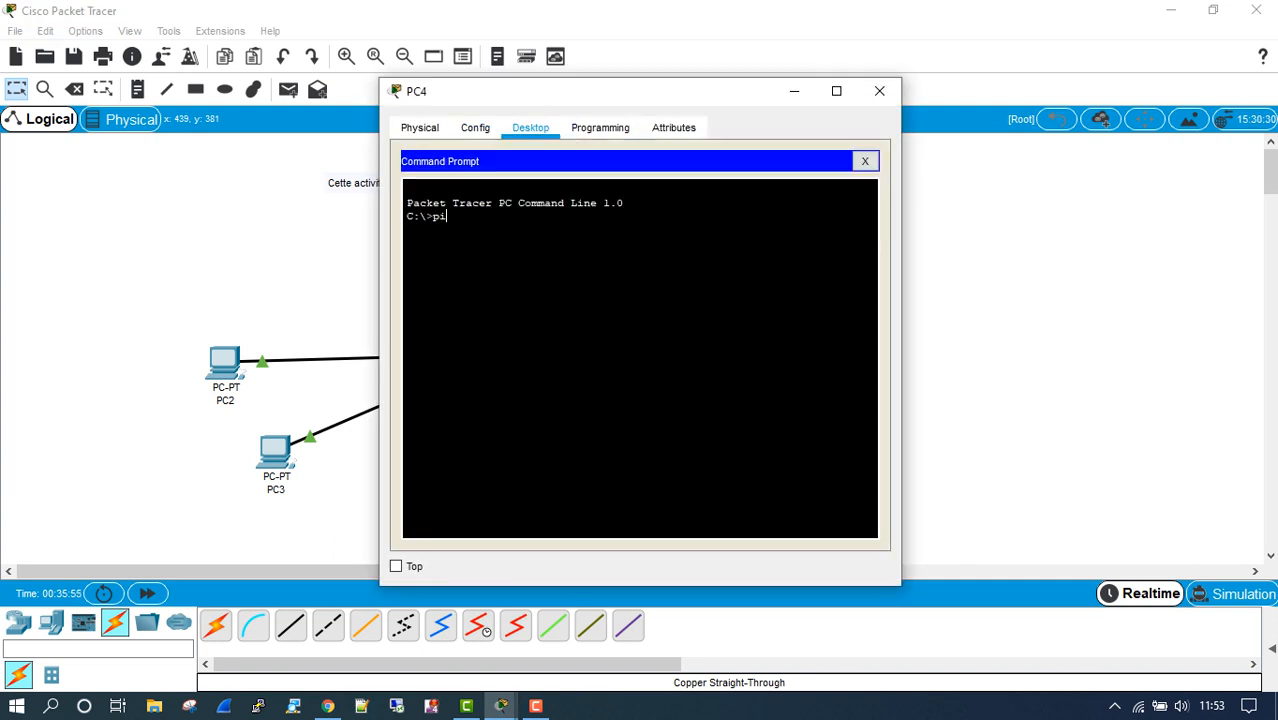
{"action": "type", "text": "ng"}
{"action": "right_click", "coordinate": [463, 218]}
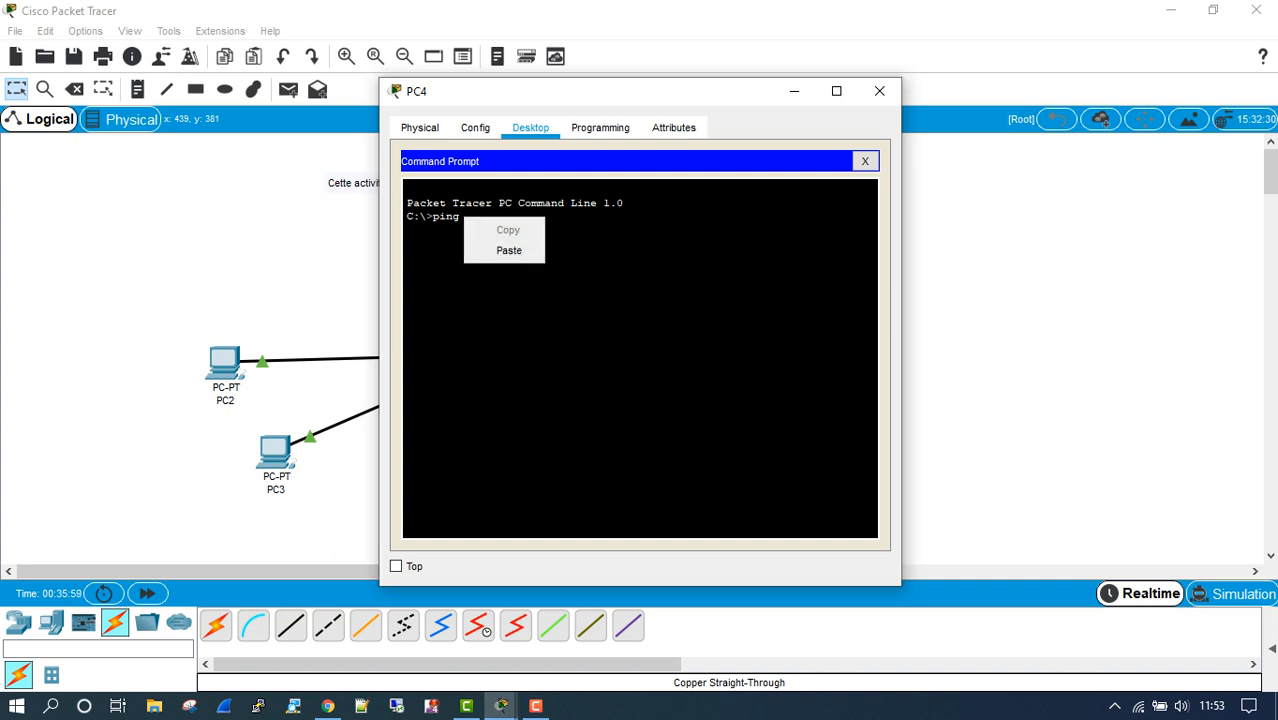
{"action": "left_click", "coordinate": [509, 250]}
{"action": "key", "text": "Return"}
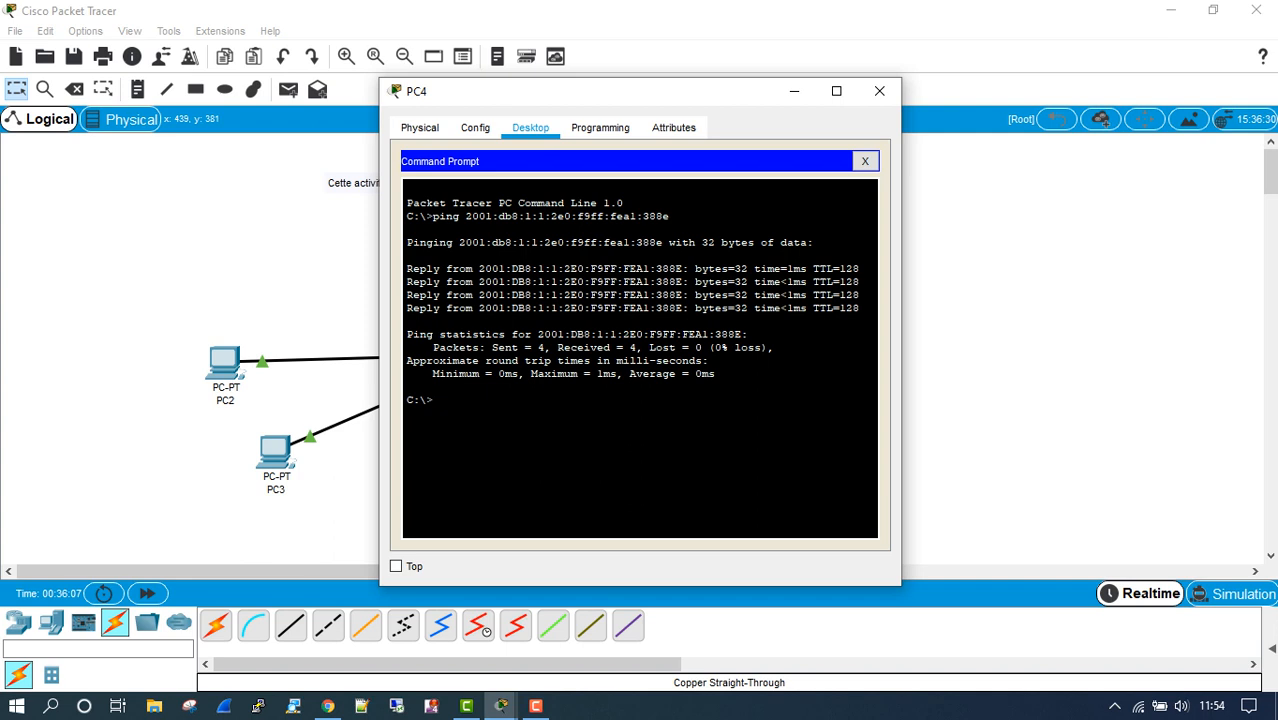
{"action": "left_click_drag", "start_coordinate": [472, 347], "coordinate": [708, 347]}
{"action": "left_click", "coordinate": [880, 91]}
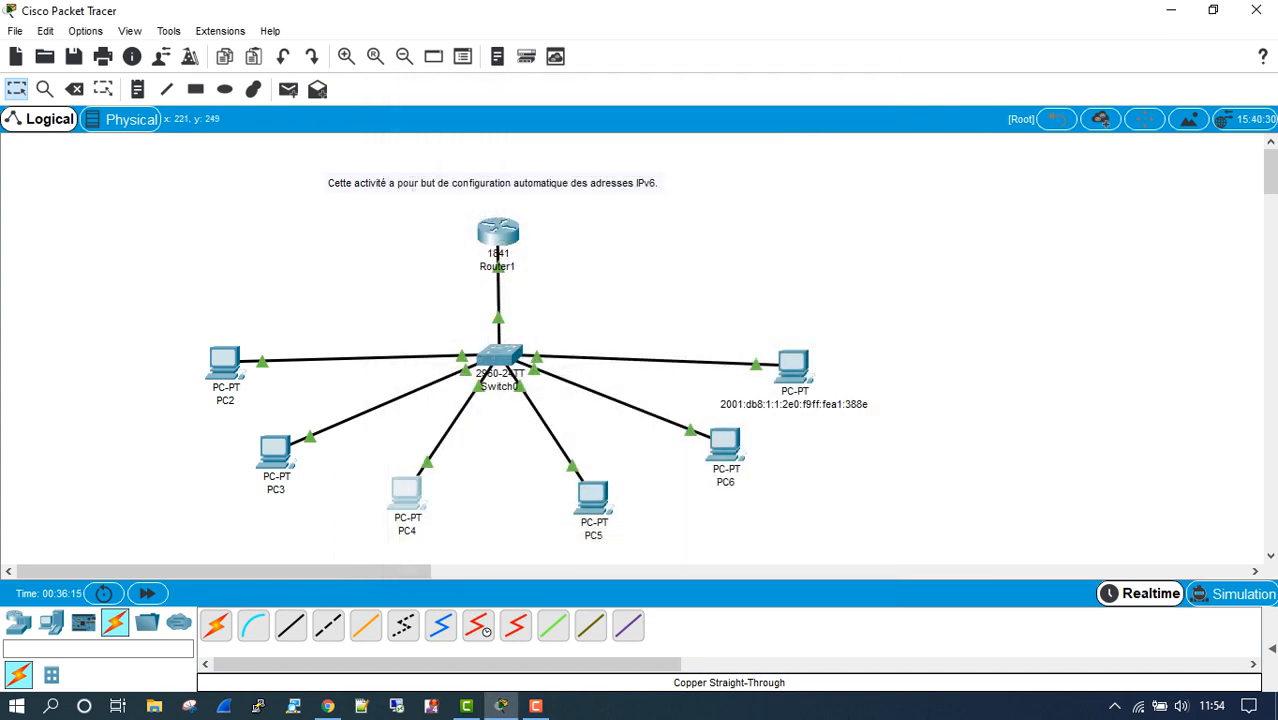
Test connectivity from PC2's Command Prompt by pinging the copied address 2001:db8:1:1:2e0:f9ff:fea1:388e, and close the PC2 window.
{"action": "left_click", "coordinate": [225, 362]}
{"action": "left_click", "coordinate": [530, 127]}
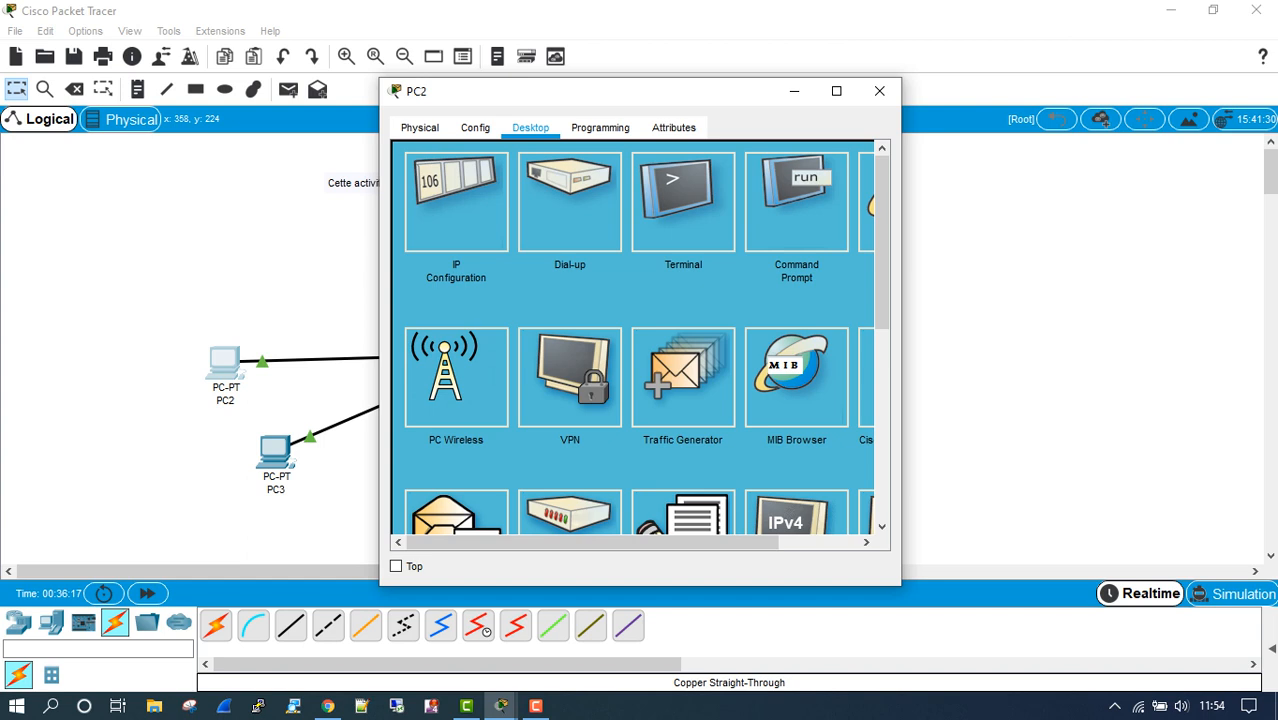
{"action": "left_click", "coordinate": [796, 200]}
{"action": "type", "text": "p"}
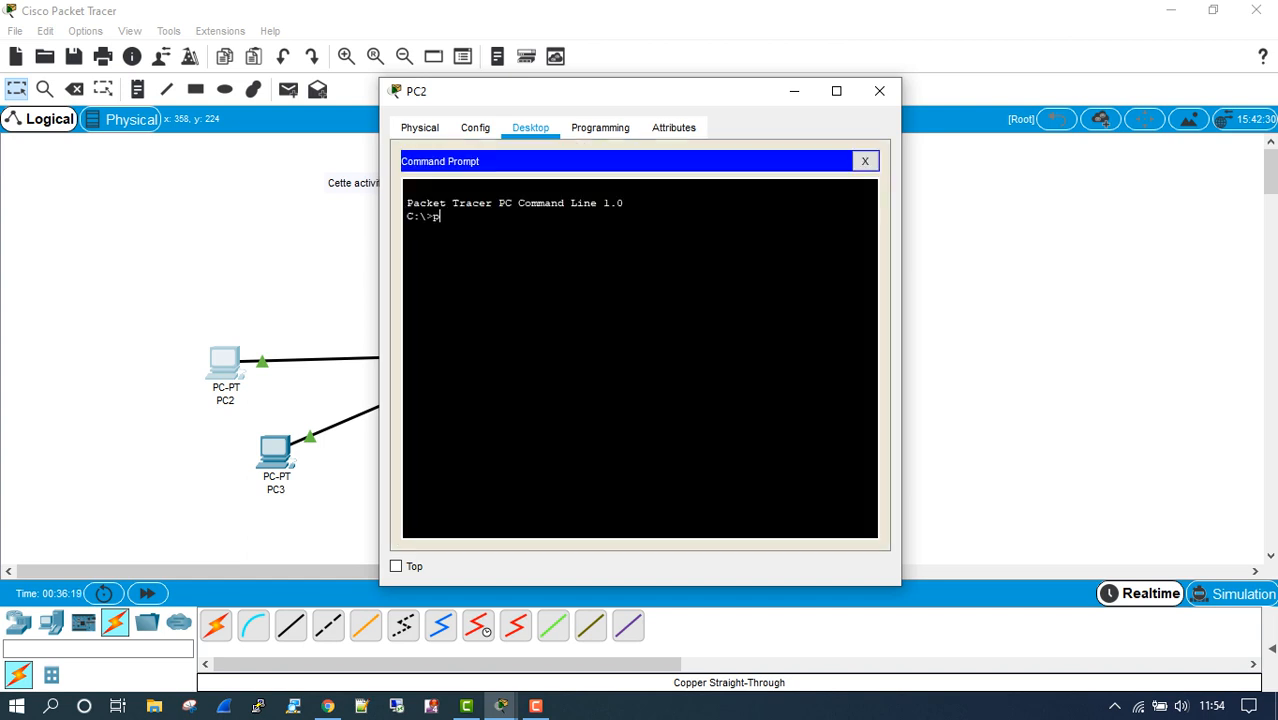
{"action": "type", "text": "ing"}
{"action": "right_click", "coordinate": [476, 220]}
{"action": "left_click", "coordinate": [522, 251]}
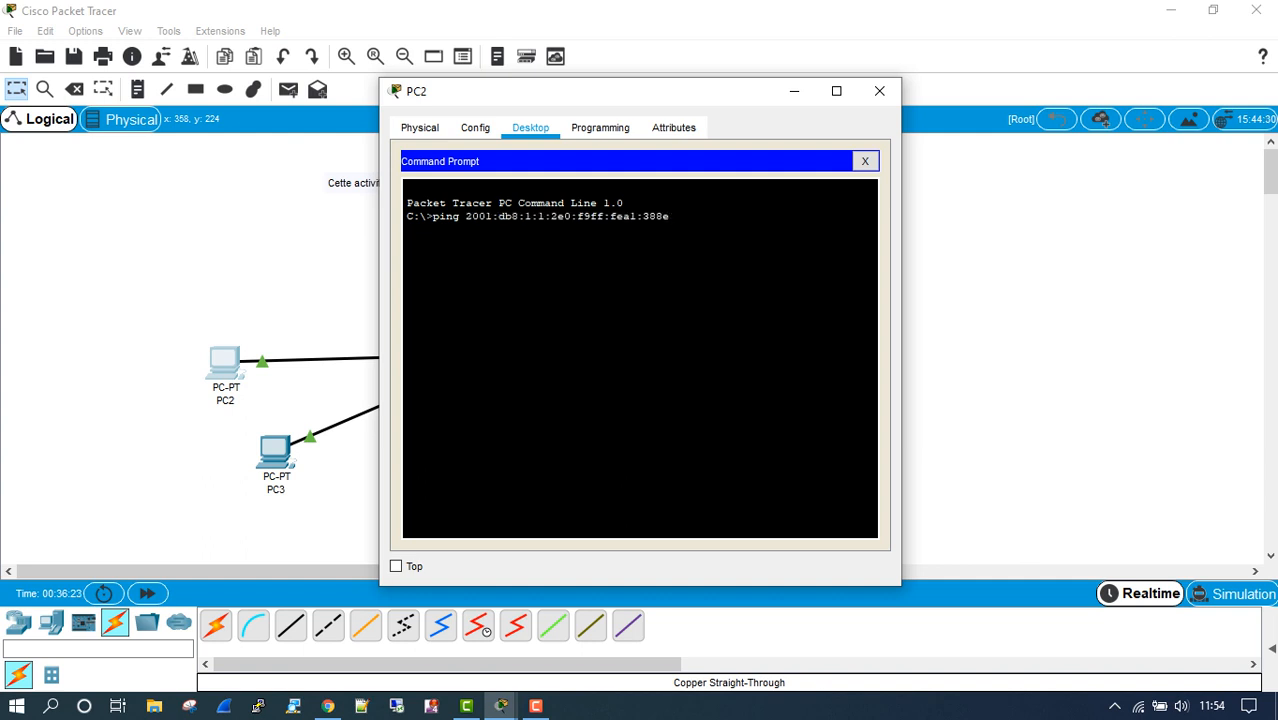
{"action": "key", "text": "Return"}
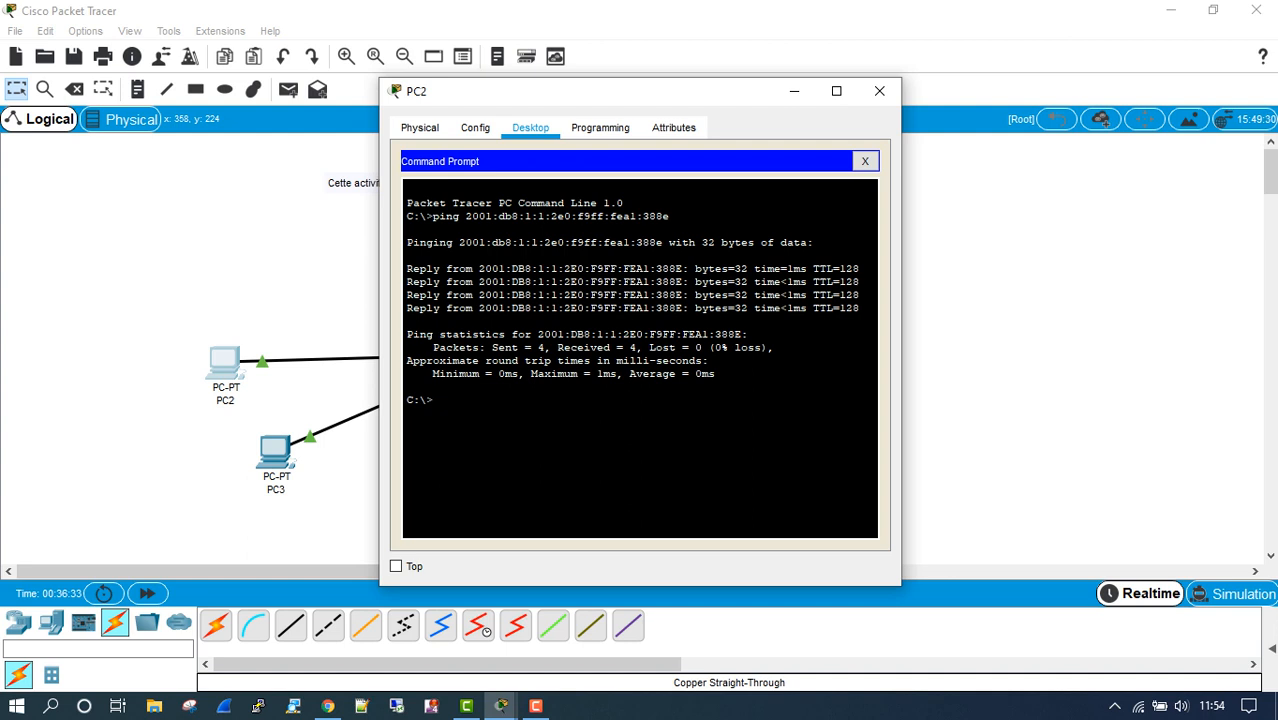
{"action": "left_click", "coordinate": [879, 91]}
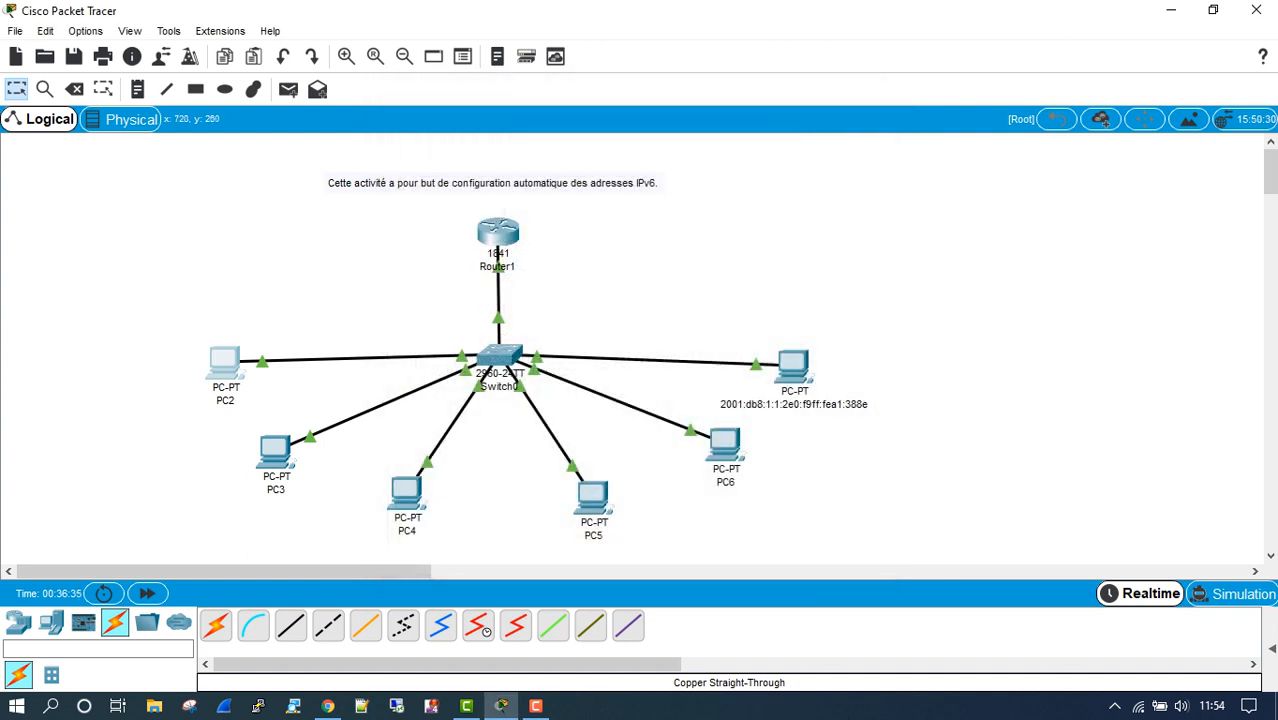
{"action": "mouse_move", "coordinate": [404, 490]}
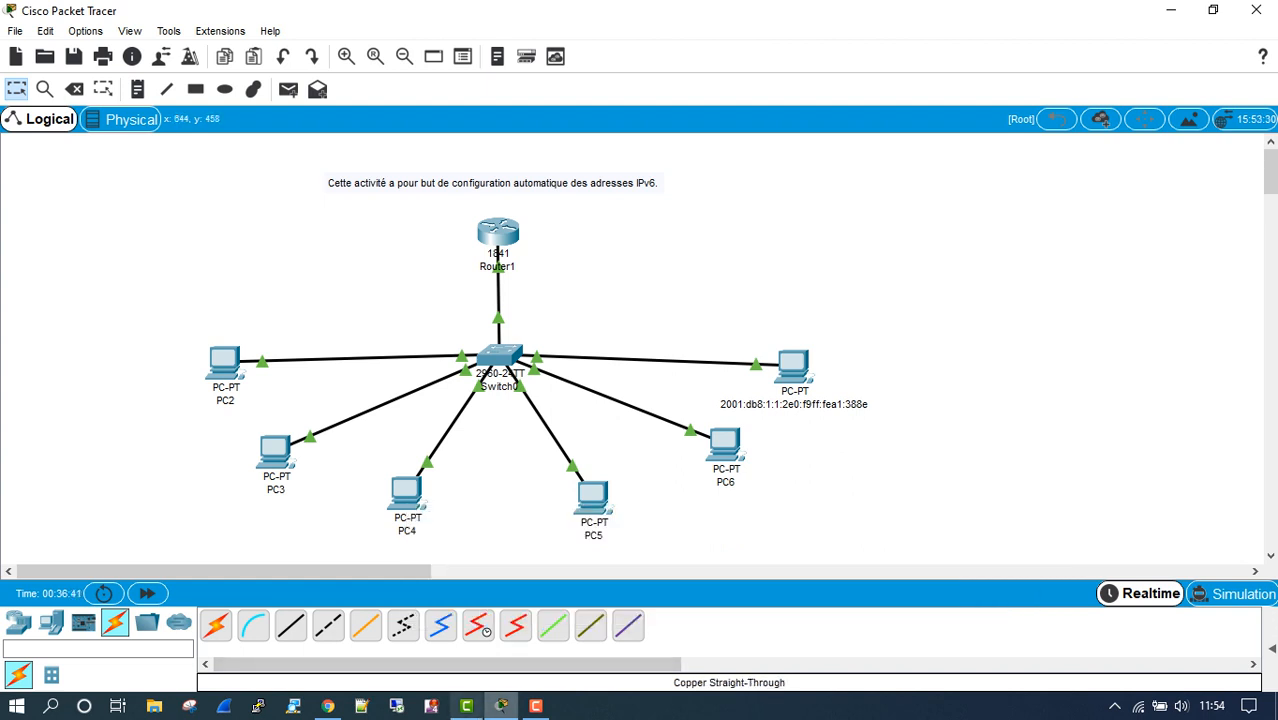
{"action": "mouse_move", "coordinate": [535, 706]}
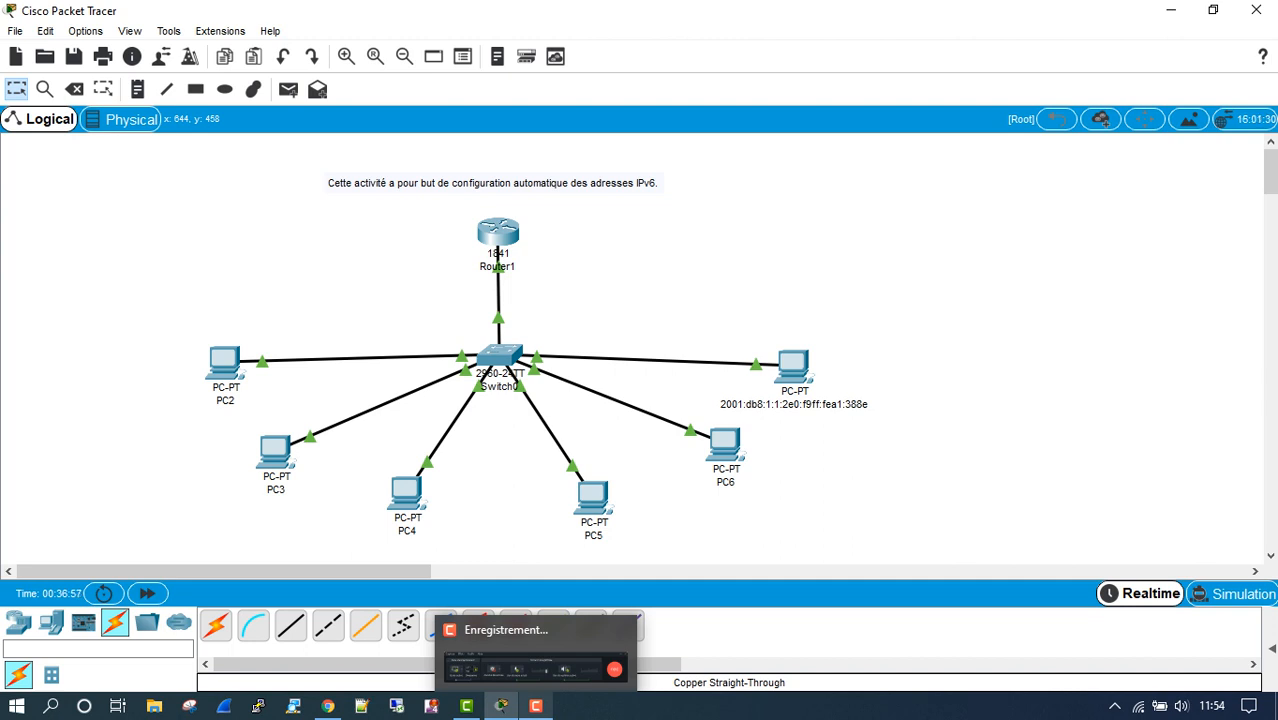
{"action": "left_click", "coordinate": [536, 706]}
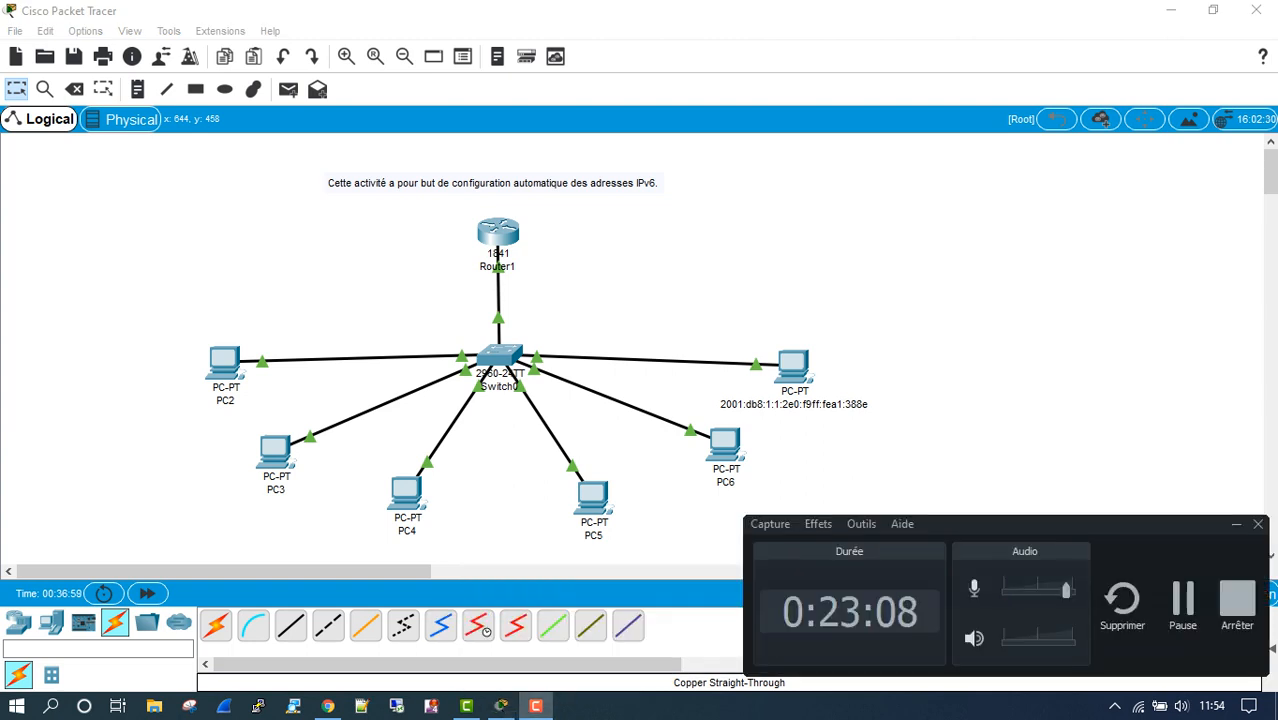